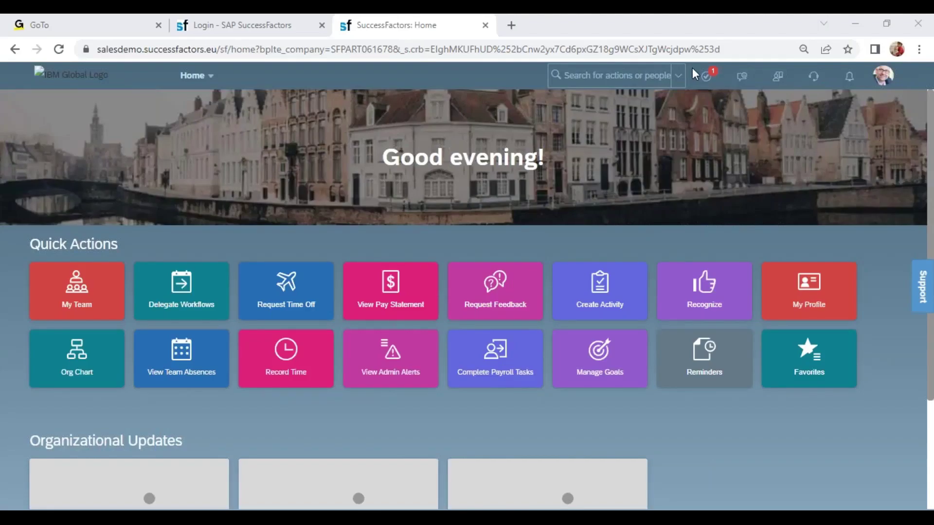
Search for "man org pay" and open the Manage Organization, Pay and Job Structures page
{"action": "left_click", "coordinate": [584, 75]}
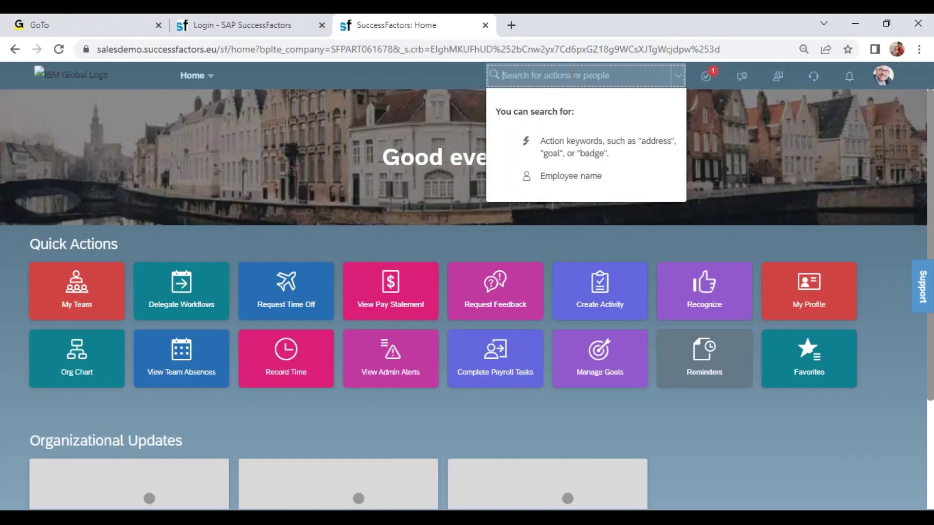
{"action": "type", "text": "man "}
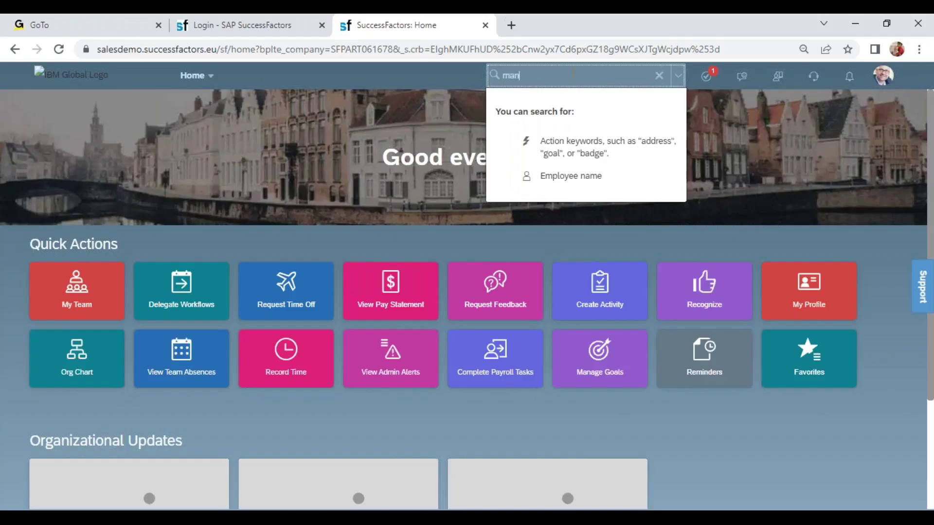
{"action": "type", "text": "org"}
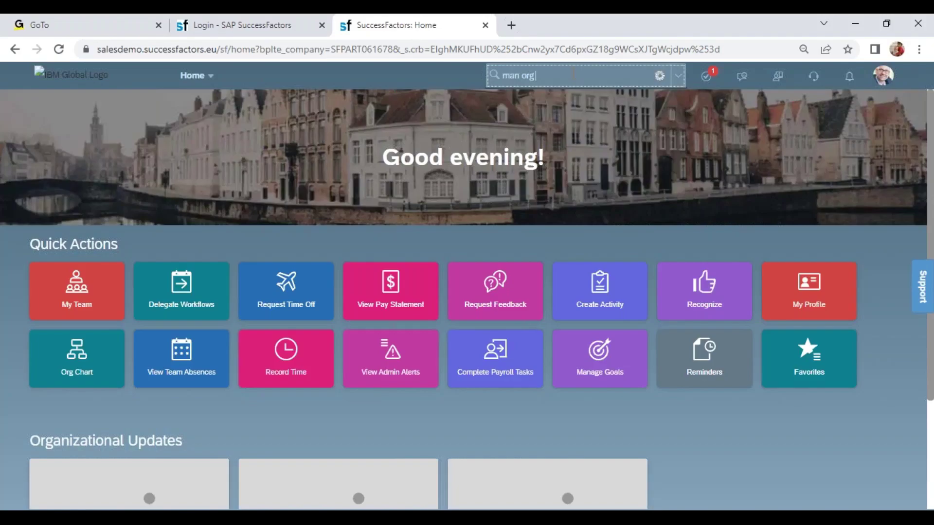
{"action": "type", "text": " pay"}
{"action": "key", "text": "Down"}
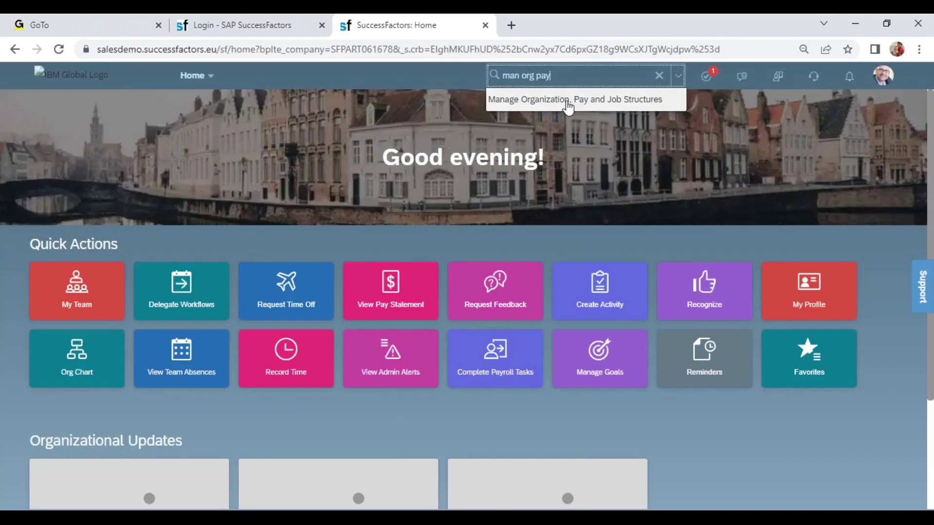
{"action": "key", "text": "Return"}
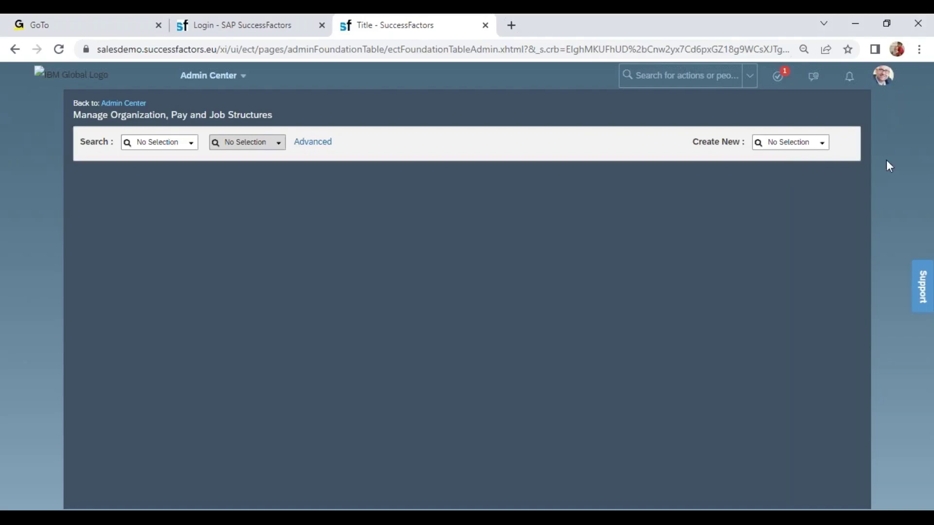
Start a new Location Group record with an effective date of 01/01/2022
{"action": "key", "text": "Tab"}
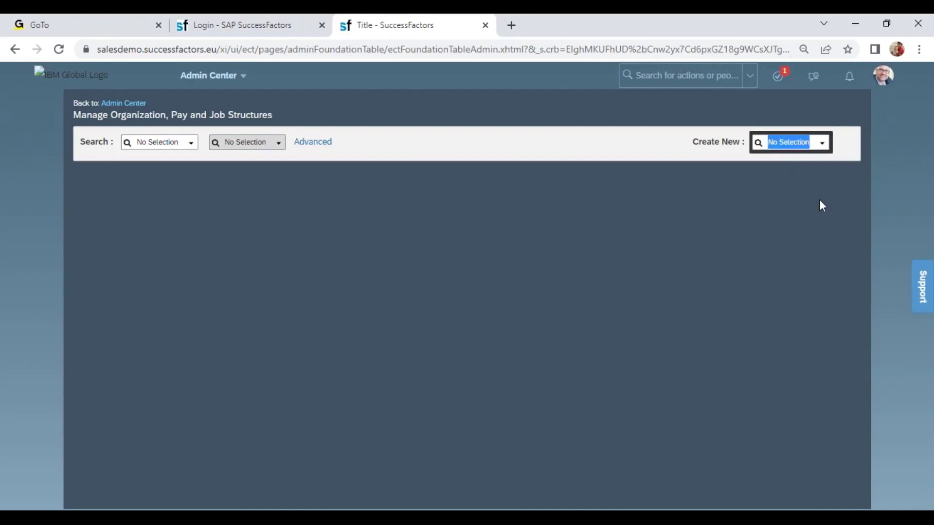
{"action": "left_click", "coordinate": [822, 144]}
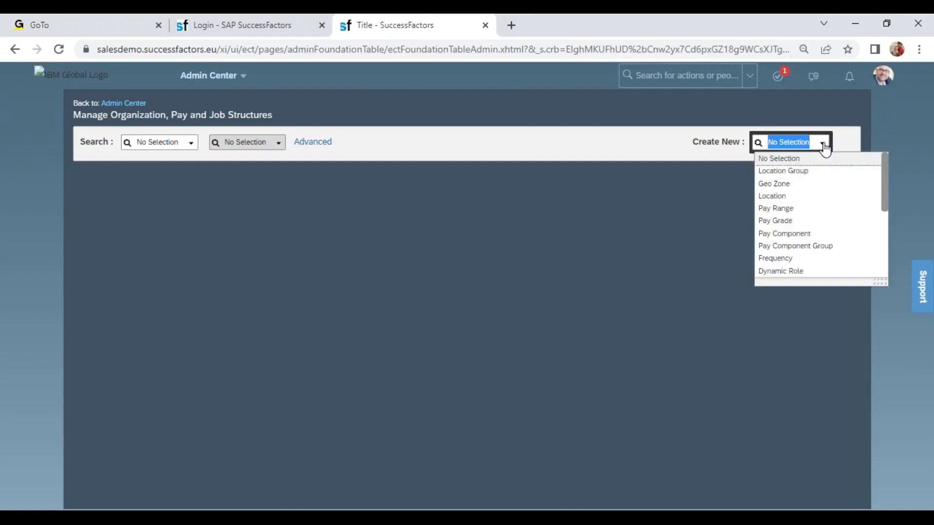
{"action": "left_click", "coordinate": [798, 172]}
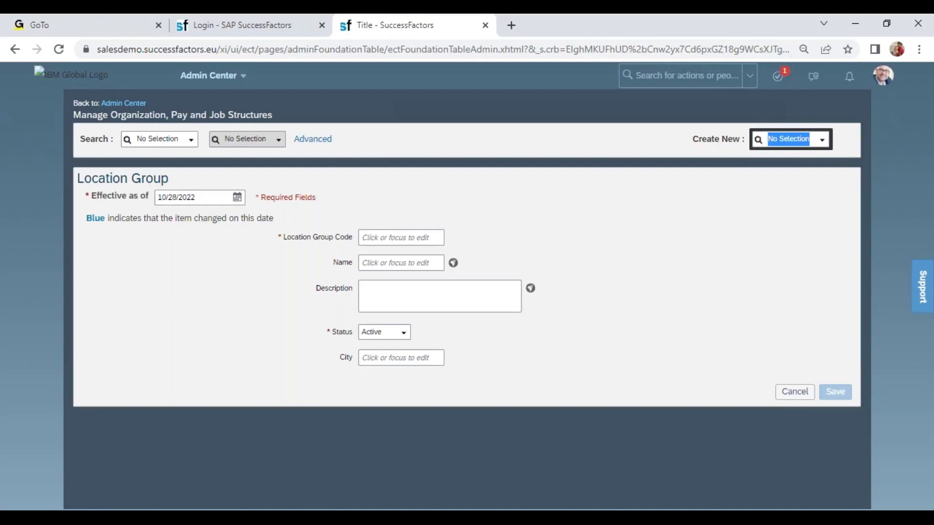
{"action": "left_click", "coordinate": [210, 201]}
{"action": "type", "text": "01/01/2022"}
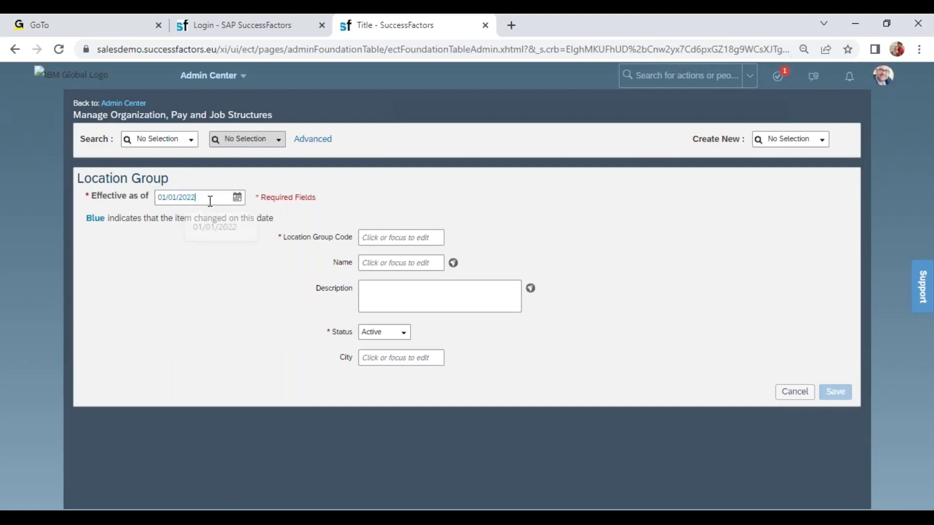
{"action": "key", "text": "Tab"}
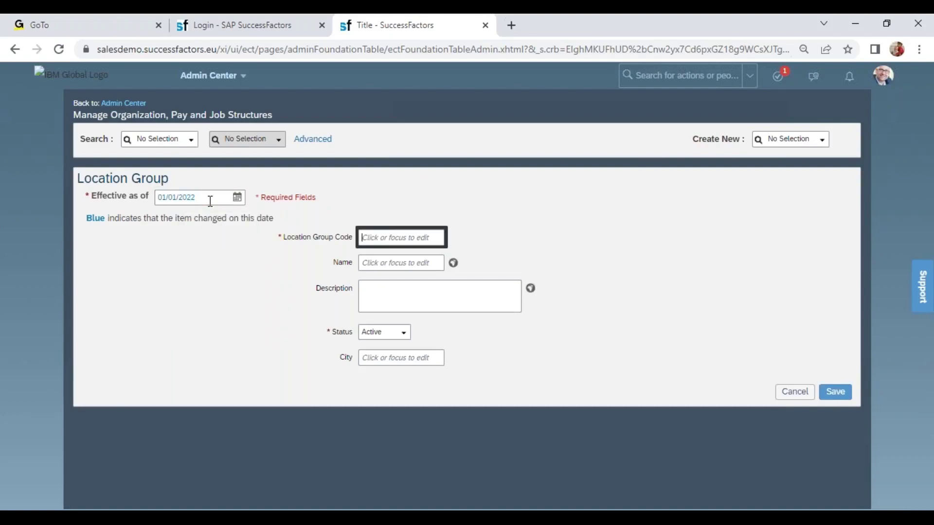
Give the location group the code WIPROLG and the name Wipro Location Group, and save the record
{"action": "type", "text": "WIPROLG"}
{"action": "key", "text": "Tab"}
{"action": "type", "text": "W"}
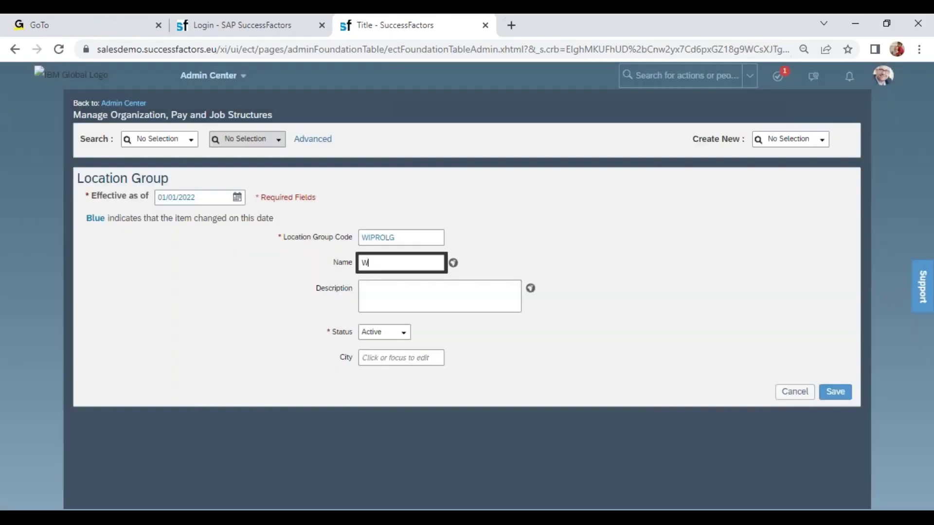
{"action": "type", "text": "ipro Location Gr"}
{"action": "type", "text": "ouop"}
{"action": "left_click", "coordinate": [433, 263]}
{"action": "key", "text": "BackSpace"}
{"action": "left_click", "coordinate": [466, 299]}
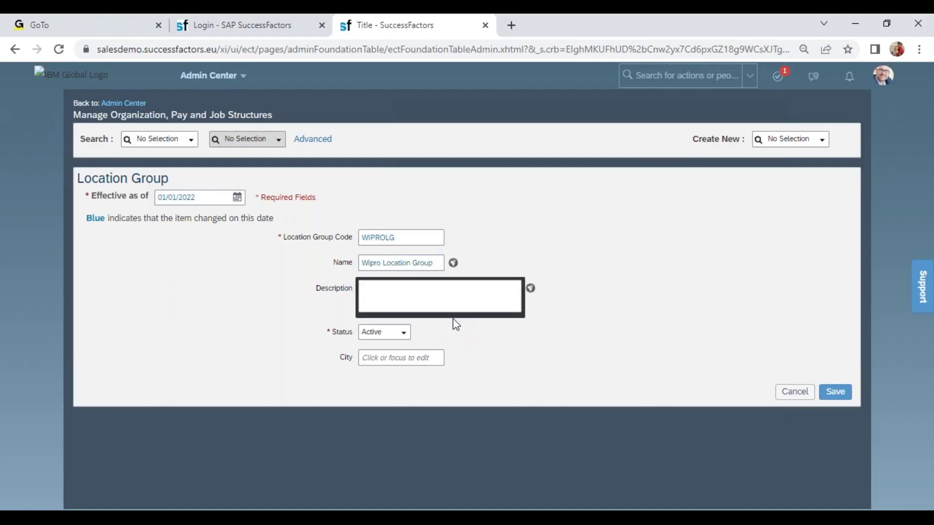
{"action": "left_click", "coordinate": [838, 394]}
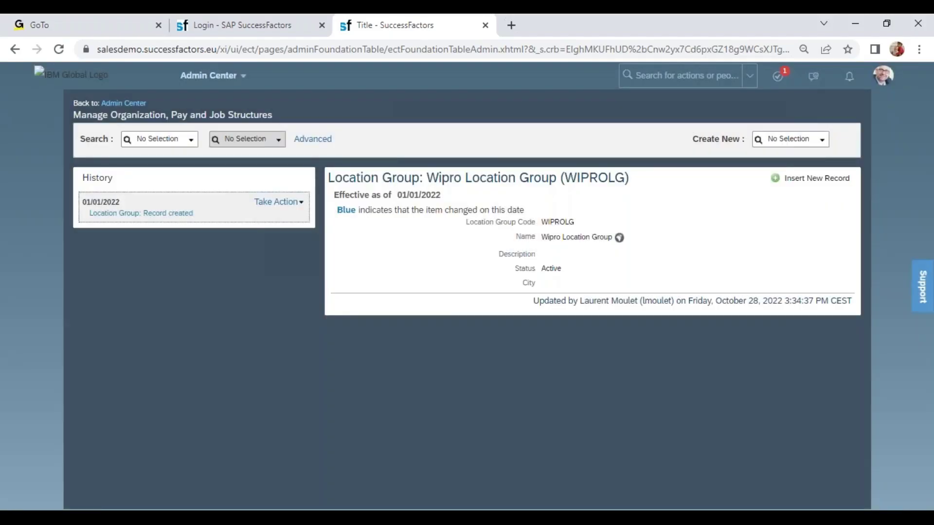
Start a new Geo Zone record with an effective date of 01/01/2022
{"action": "left_click", "coordinate": [821, 142]}
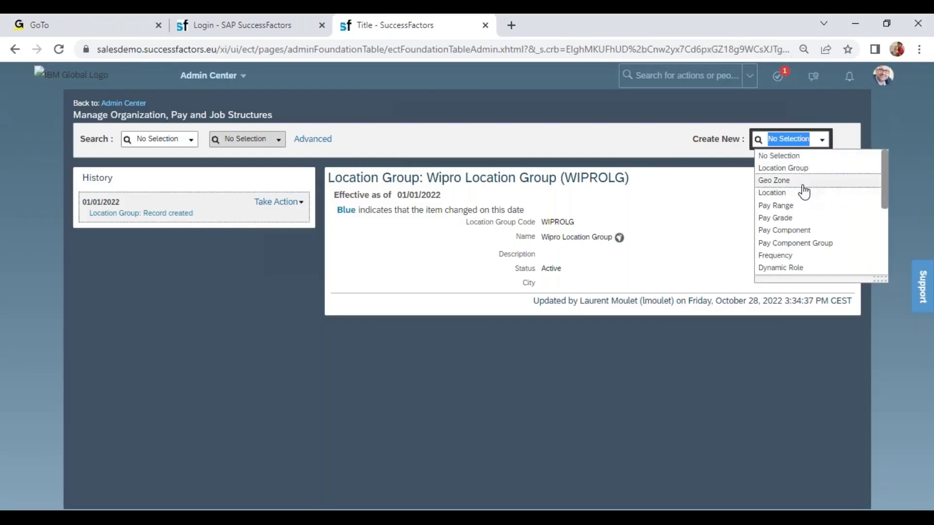
{"action": "left_click", "coordinate": [803, 184]}
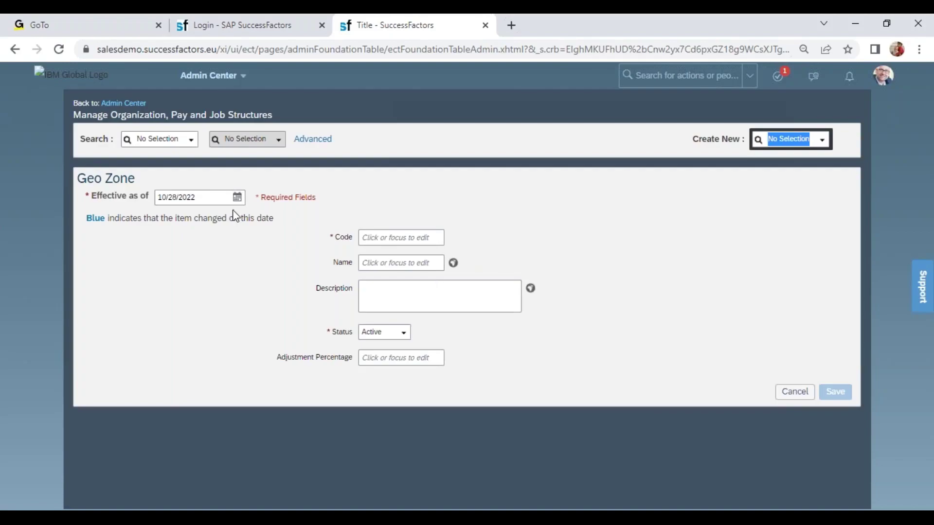
{"action": "left_click", "coordinate": [199, 185]}
{"action": "left_click", "coordinate": [205, 196]}
{"action": "type", "text": "01/01/2022"}
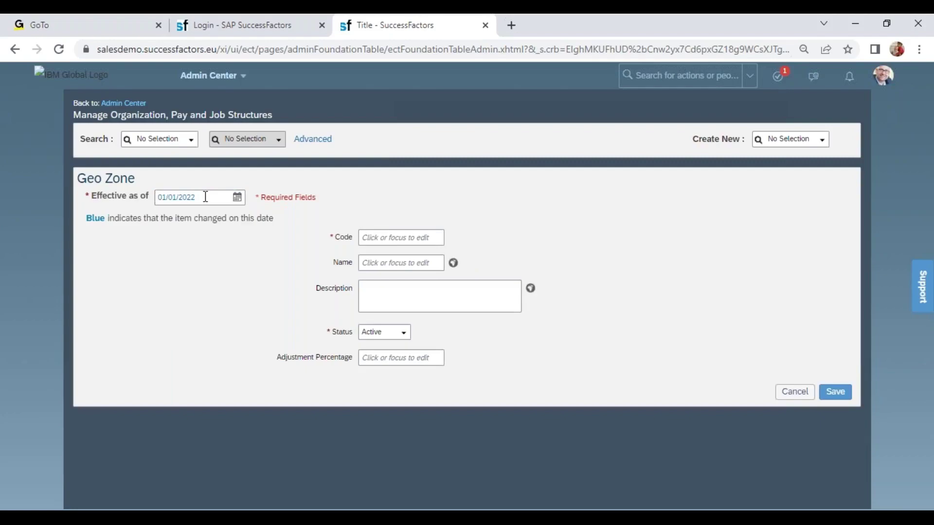
Give the geo zone the code WIPROGZ and the name Wipro Geo Zone, and save the record
{"action": "left_click", "coordinate": [399, 239]}
{"action": "type", "text": "WIPROGZ"}
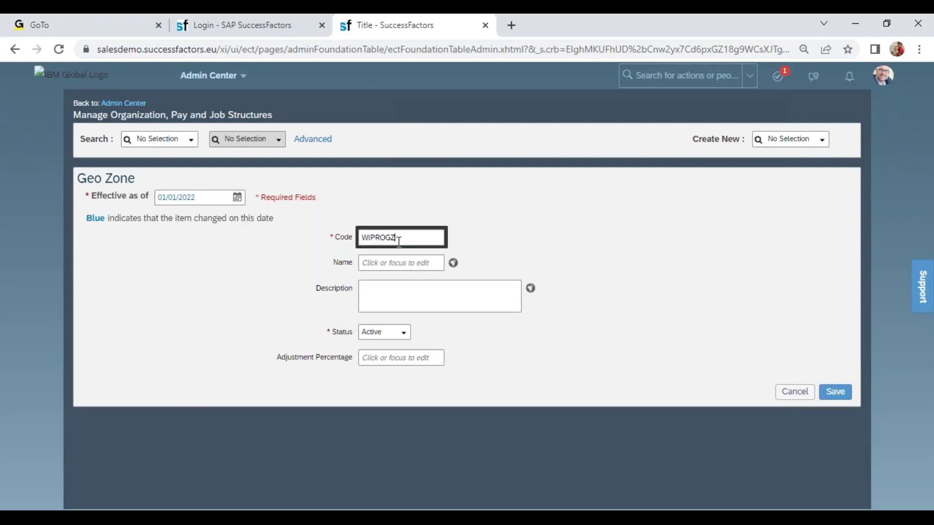
{"action": "key", "text": "Tab"}
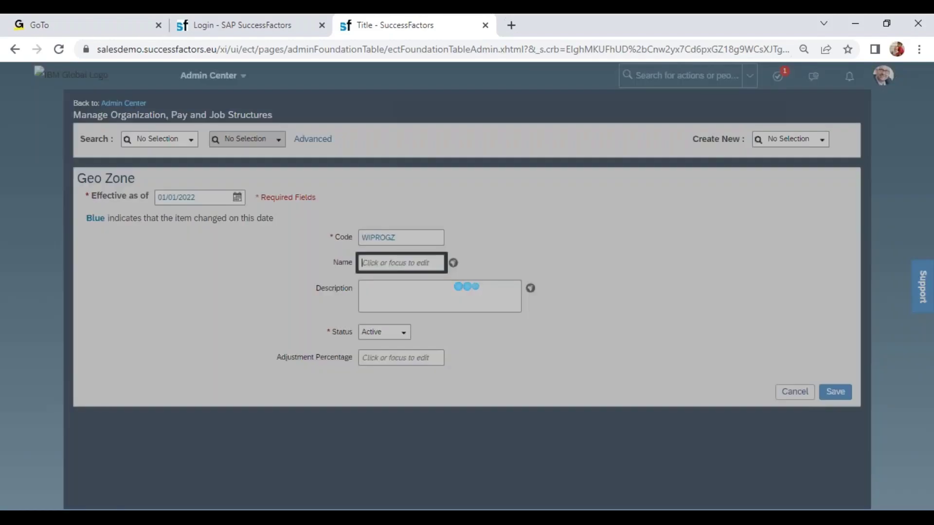
{"action": "type", "text": "Wipro "}
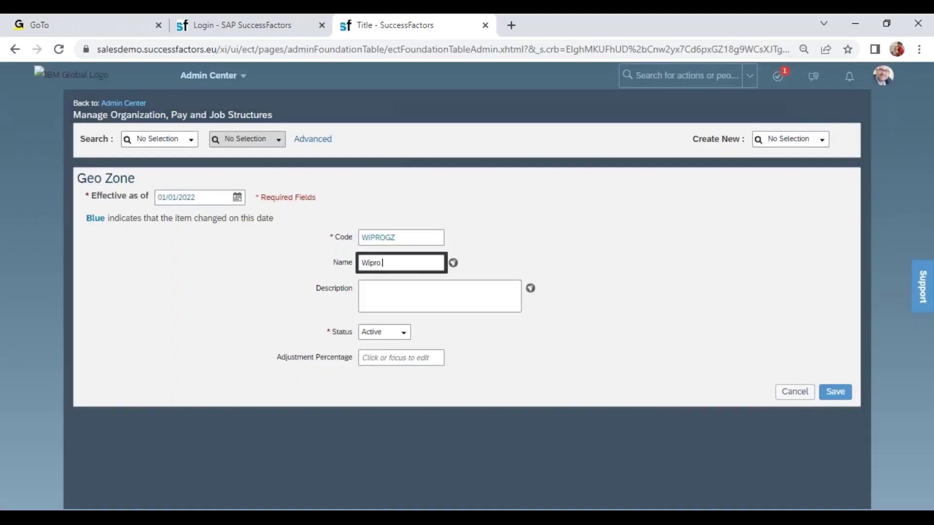
{"action": "type", "text": "Geo Zone"}
{"action": "left_click", "coordinate": [506, 336]}
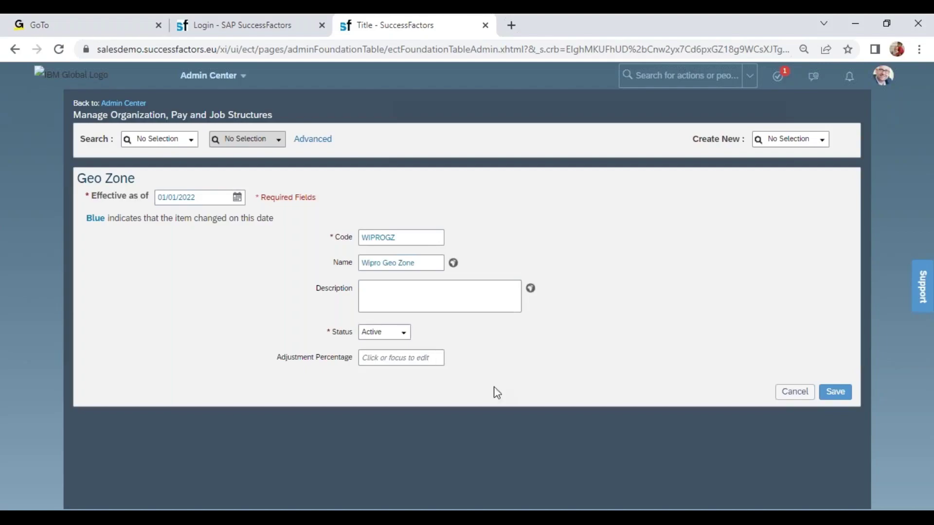
{"action": "left_click_drag", "start_coordinate": [303, 358], "coordinate": [360, 359]}
{"action": "left_click", "coordinate": [837, 391]}
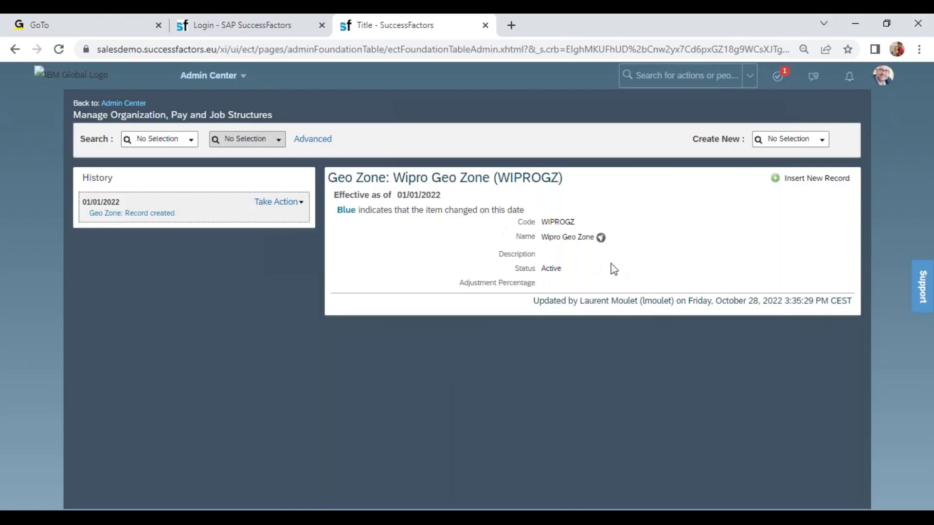
Start a new Location record with an effective date of 01/01/2022
{"action": "left_click", "coordinate": [822, 139]}
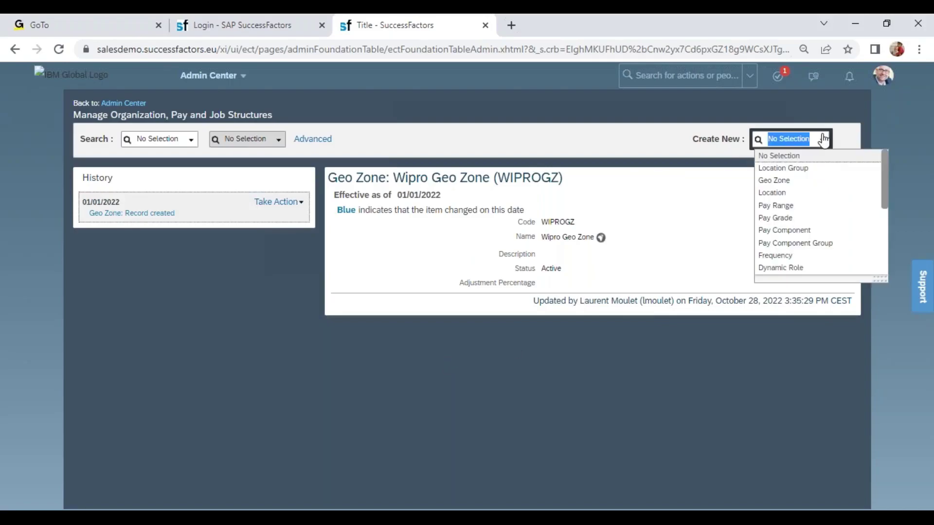
{"action": "left_click", "coordinate": [789, 194]}
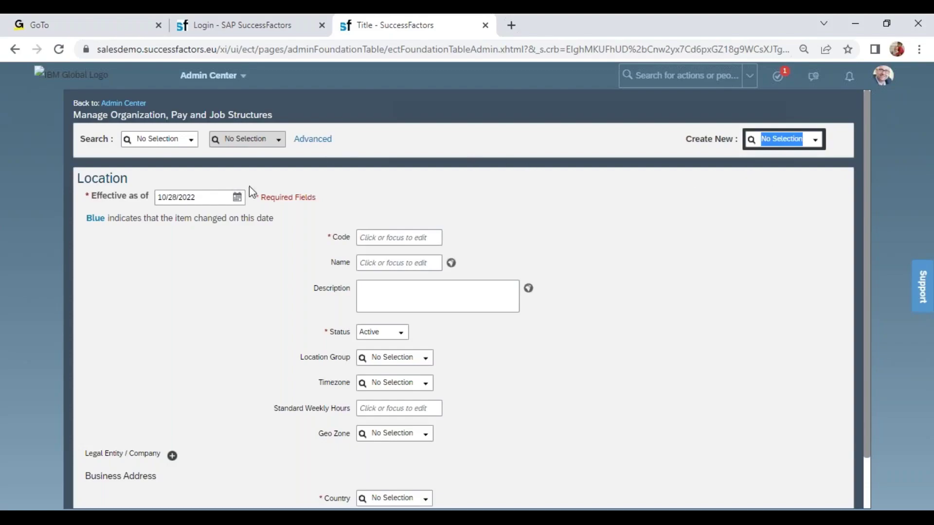
{"action": "left_click", "coordinate": [194, 199]}
{"action": "type", "text": "01/01/2022"}
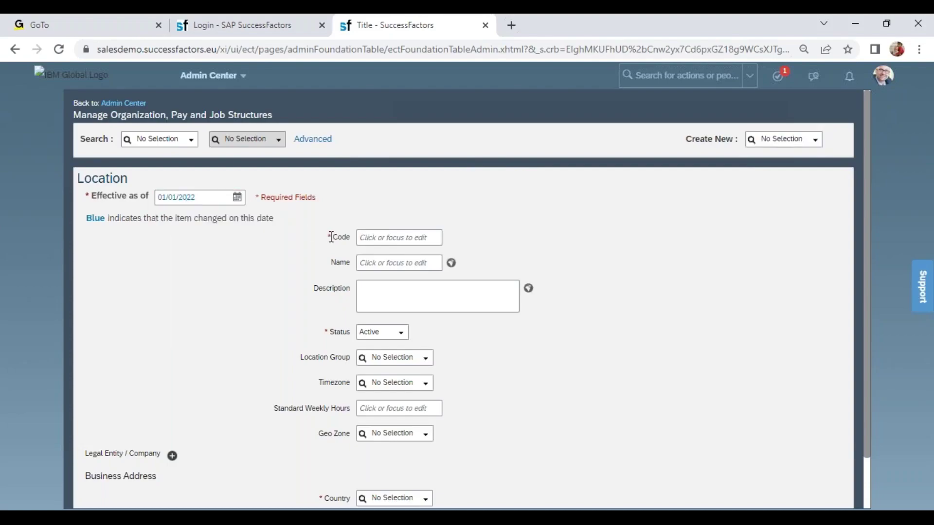
Enter WIPRO-HYD as the location's code and Wipro Hyderabad as its name
{"action": "left_click", "coordinate": [378, 242]}
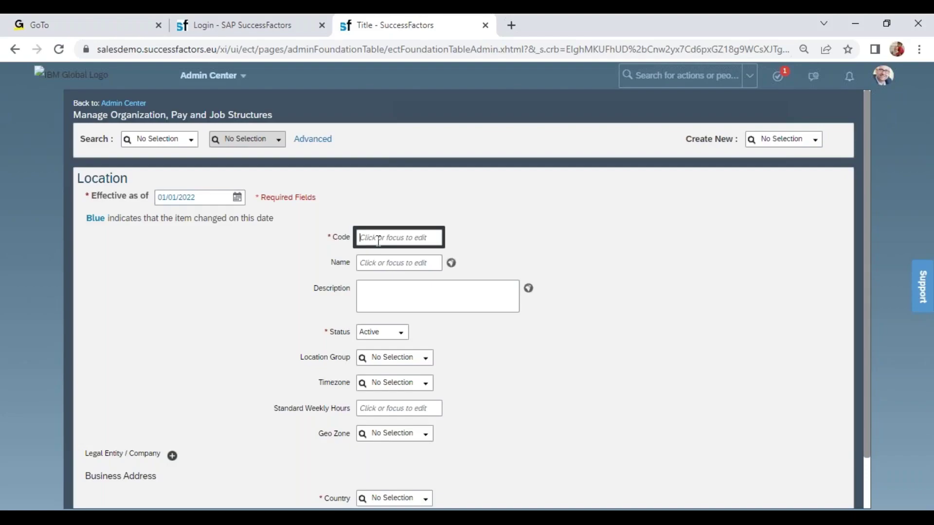
{"action": "type", "text": "WIPRO-"}
{"action": "type", "text": "HYD"}
{"action": "key", "text": "Tab"}
{"action": "type", "text": "Wipro Hyderabad"}
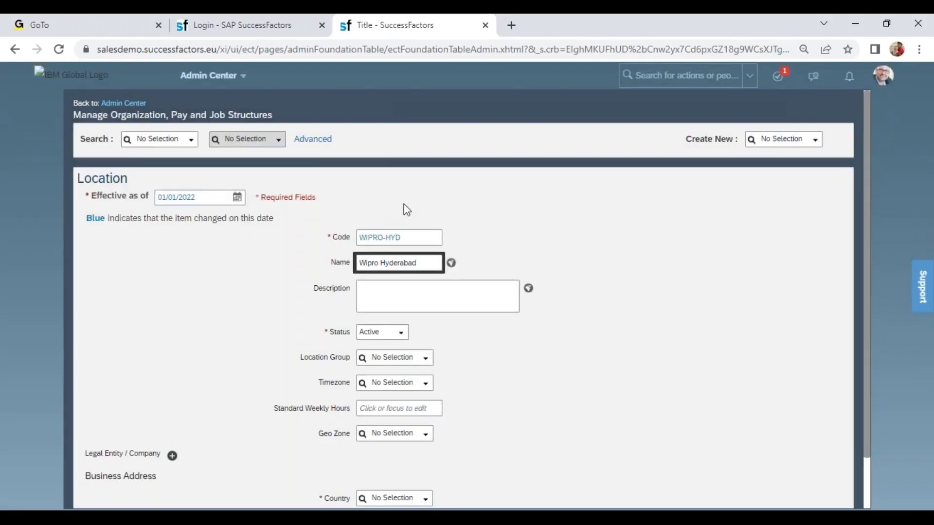
Set the location's group to Wipro Location Group (WIPROLG) and its timezone to Asia/Kolkata (GMT+05:30)
{"action": "left_click", "coordinate": [376, 359]}
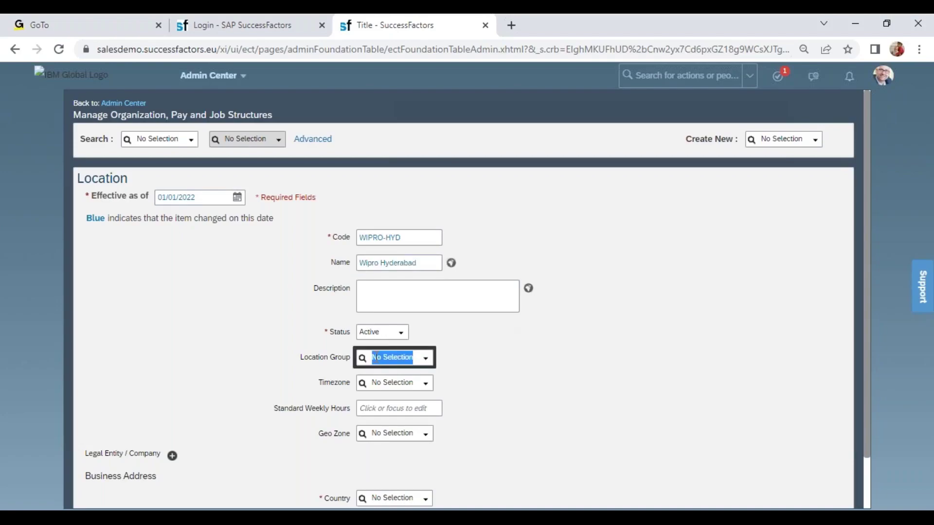
{"action": "type", "text": "wip"}
{"action": "left_click", "coordinate": [416, 384]}
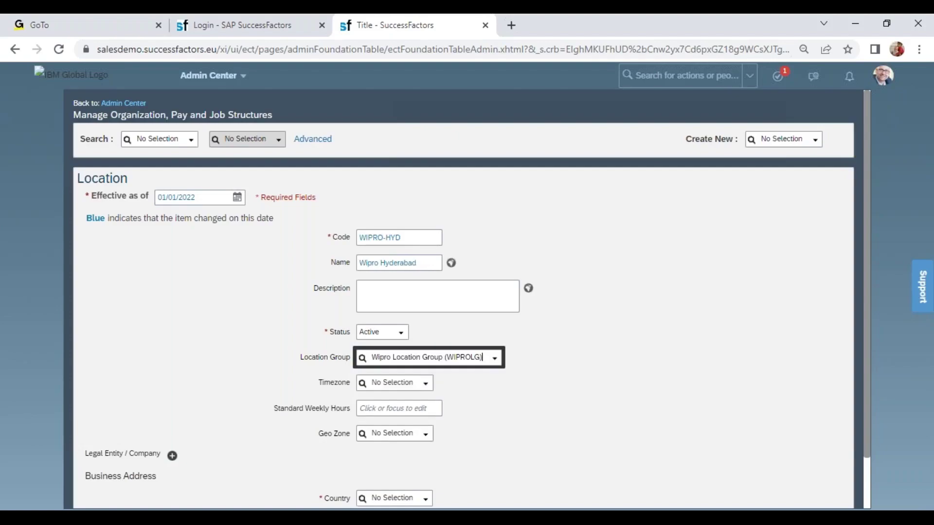
{"action": "left_click", "coordinate": [426, 386]}
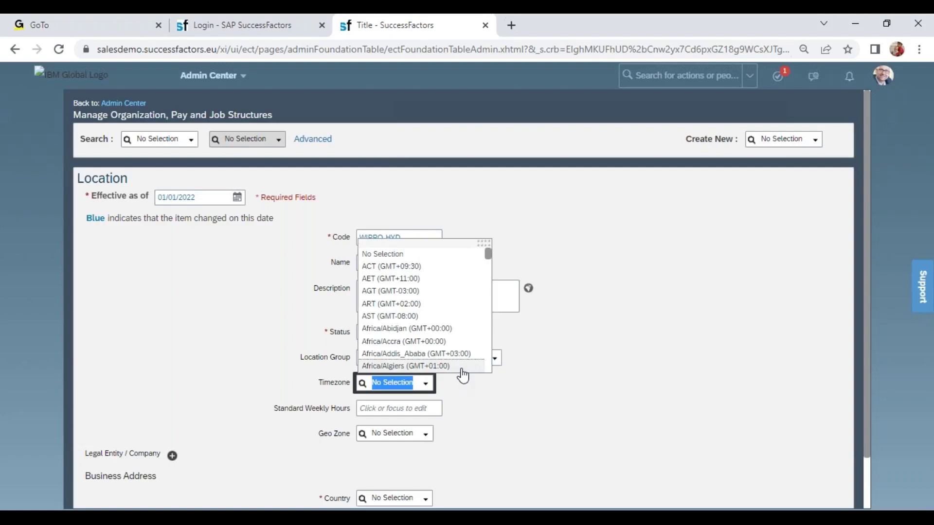
{"action": "type", "text": "kol"}
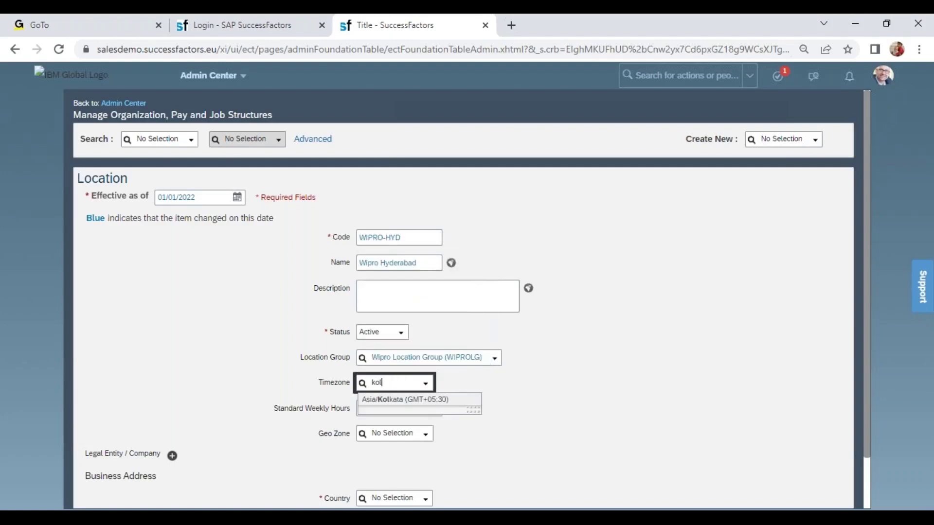
{"action": "key", "text": "Return"}
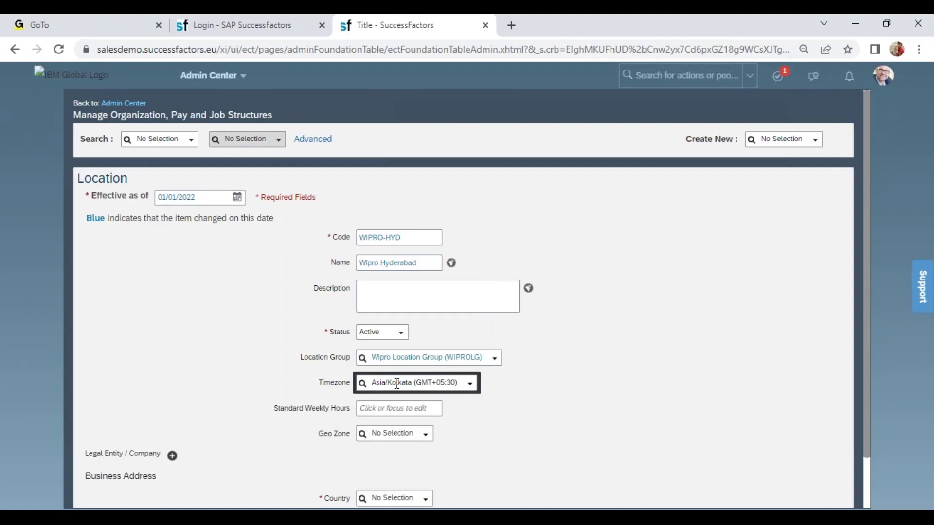
Assign Wipro Geo Zone (WIPROGZ) as the location's geo zone, leaving the standard weekly hours empty
{"action": "left_click", "coordinate": [375, 412]}
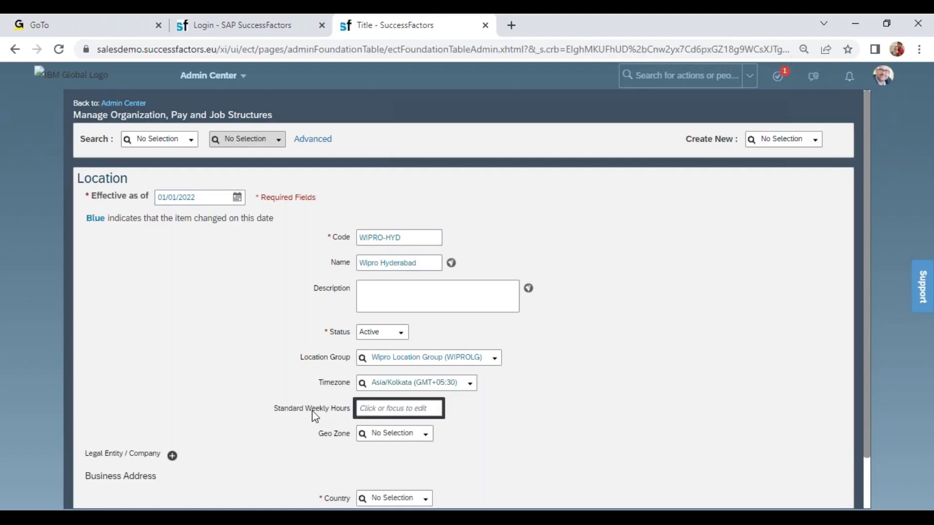
{"action": "left_click_drag", "start_coordinate": [274, 410], "coordinate": [346, 417]}
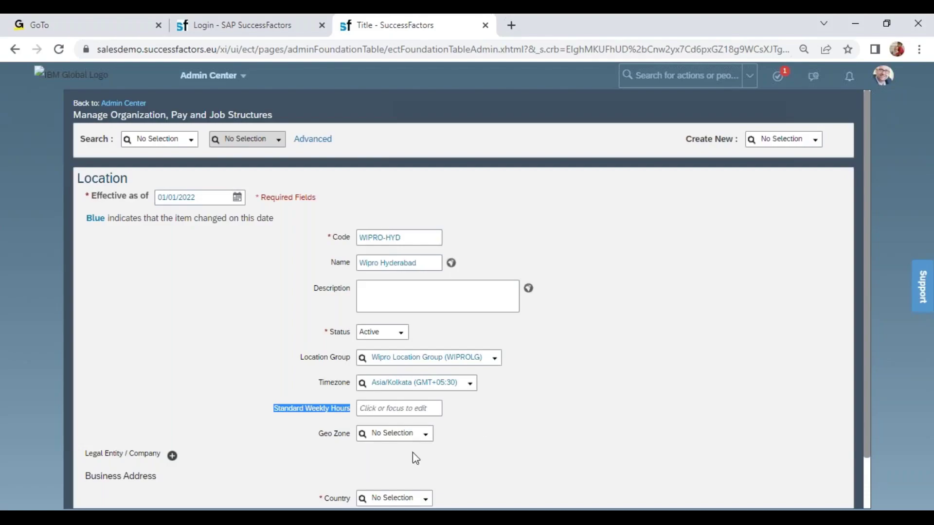
{"action": "left_click", "coordinate": [407, 432]}
{"action": "type", "text": "wipr"}
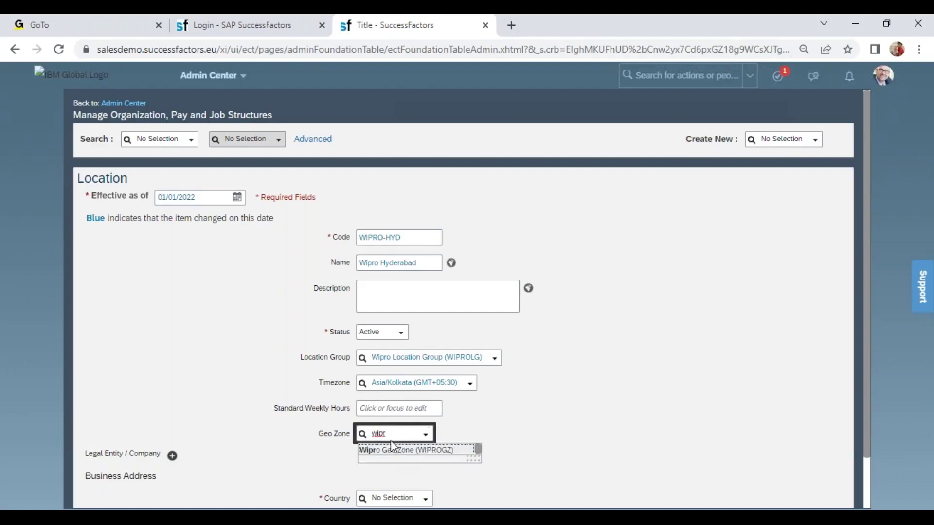
{"action": "left_click", "coordinate": [402, 450]}
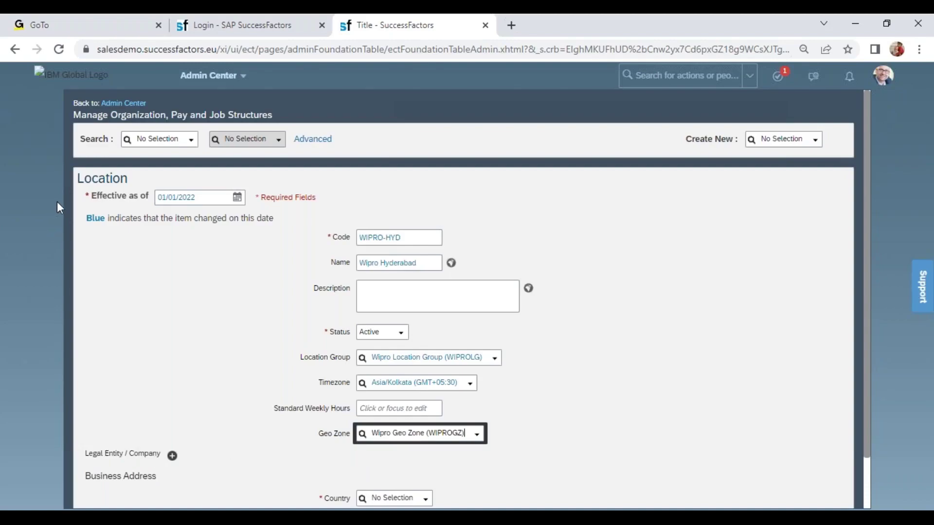
Add Wipro Products Pvt Ltd (6600) as the Hyderabad location's legal entity
{"action": "left_click", "coordinate": [172, 455]}
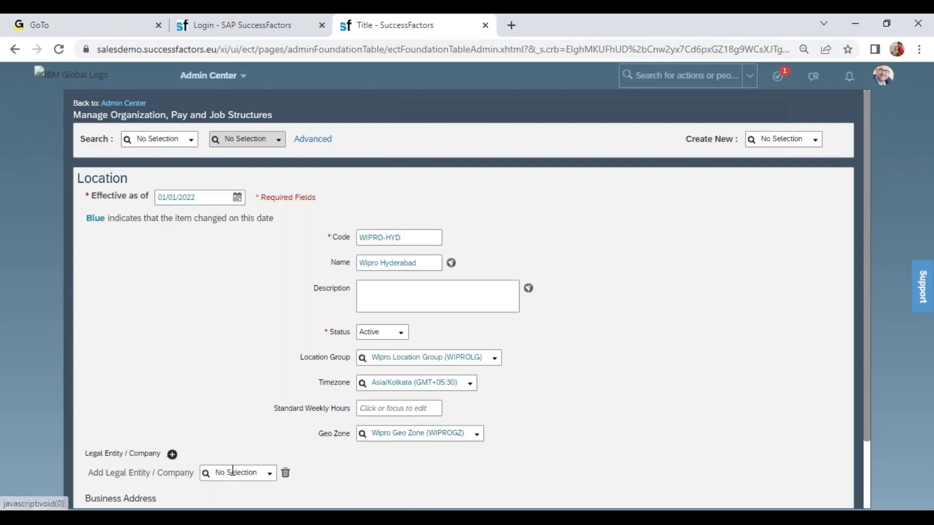
{"action": "left_click", "coordinate": [236, 473]}
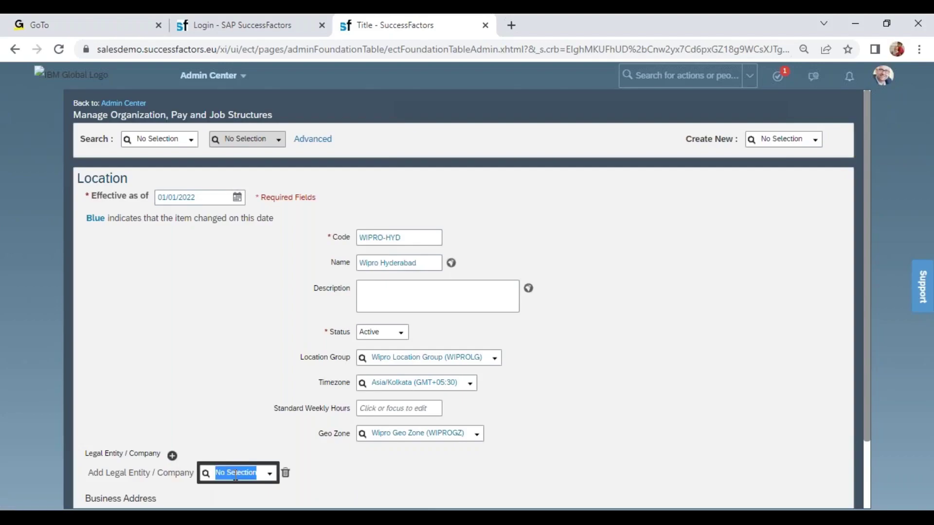
{"action": "key", "text": "BackSpace"}
{"action": "type", "text": "6600"}
{"action": "left_click", "coordinate": [253, 488]}
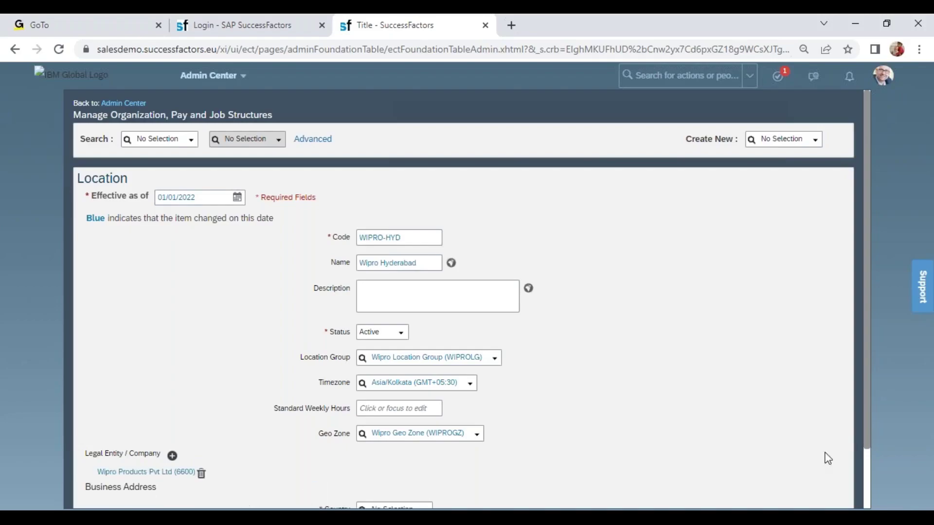
Set the country of the Hyderabad location's business address to India
{"action": "left_click", "coordinate": [865, 489]}
{"action": "left_click_drag", "start_coordinate": [116, 419], "coordinate": [162, 424]}
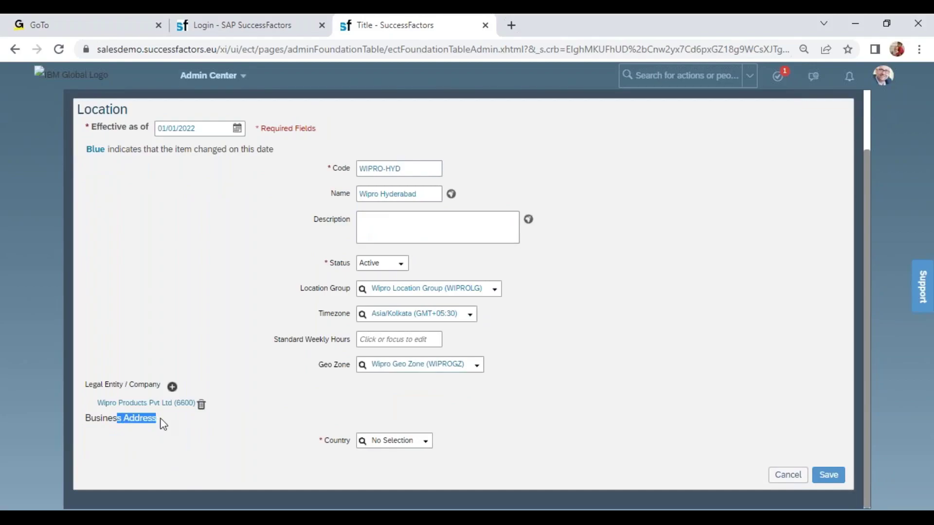
{"action": "left_click", "coordinate": [403, 440]}
{"action": "type", "text": "india"}
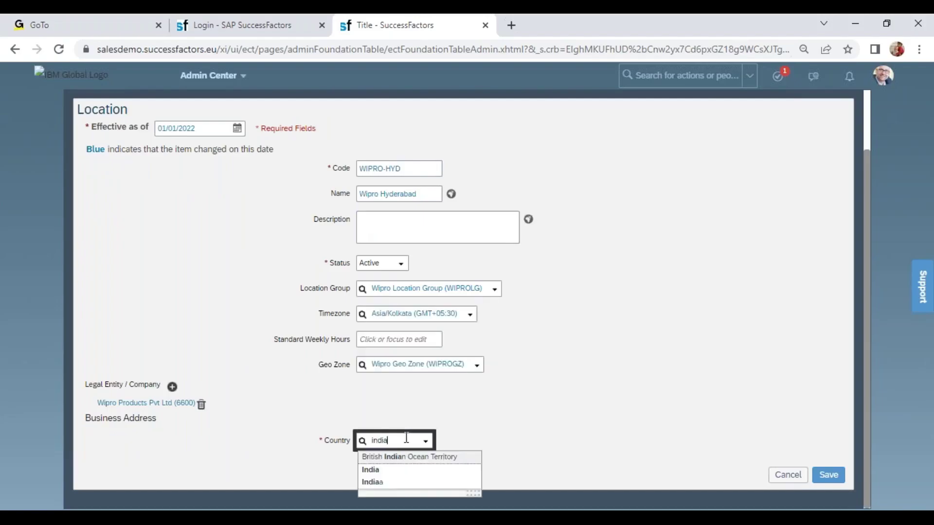
{"action": "left_click", "coordinate": [384, 469]}
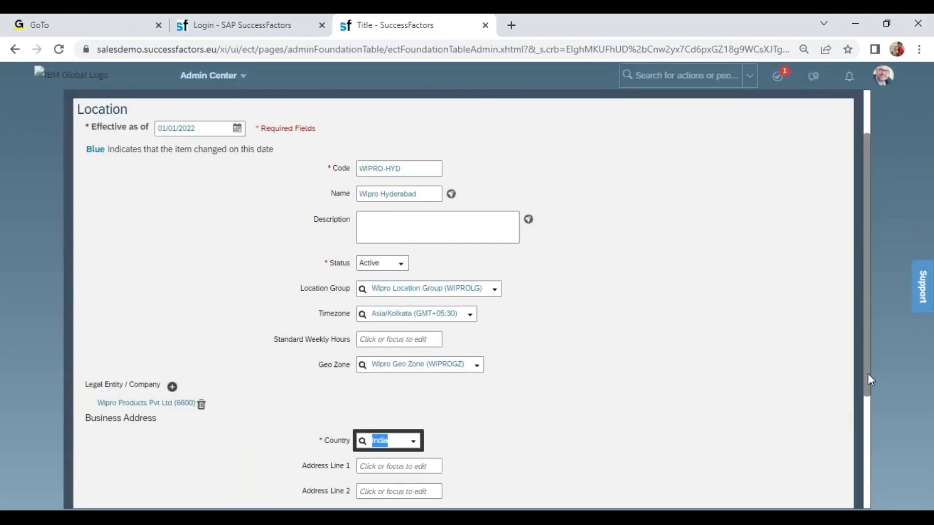
Set the business address state to Telangana and save the Wipro Hyderabad location
{"action": "scroll", "coordinate": [875, 431], "scroll_direction": "down", "scroll_amount": 1}
{"action": "scroll", "coordinate": [874, 431], "scroll_direction": "down", "scroll_amount": 4}
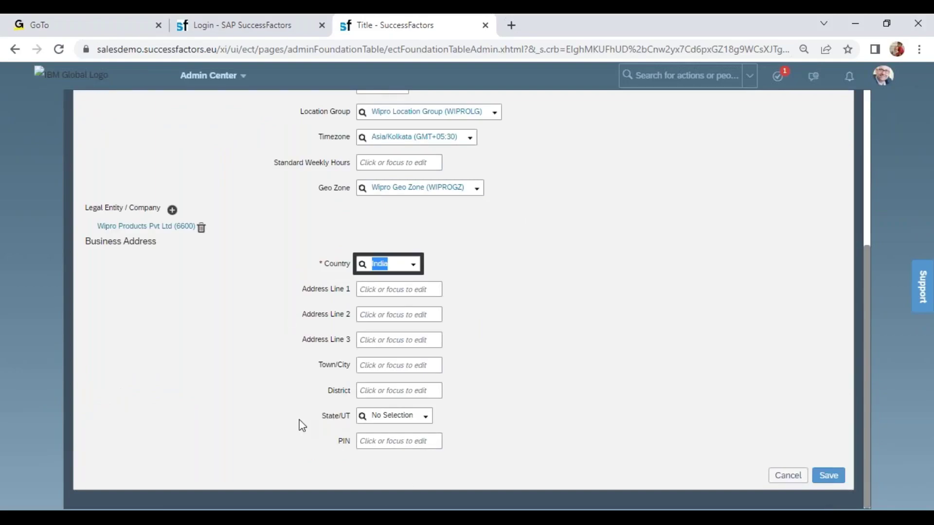
{"action": "left_click", "coordinate": [382, 421]}
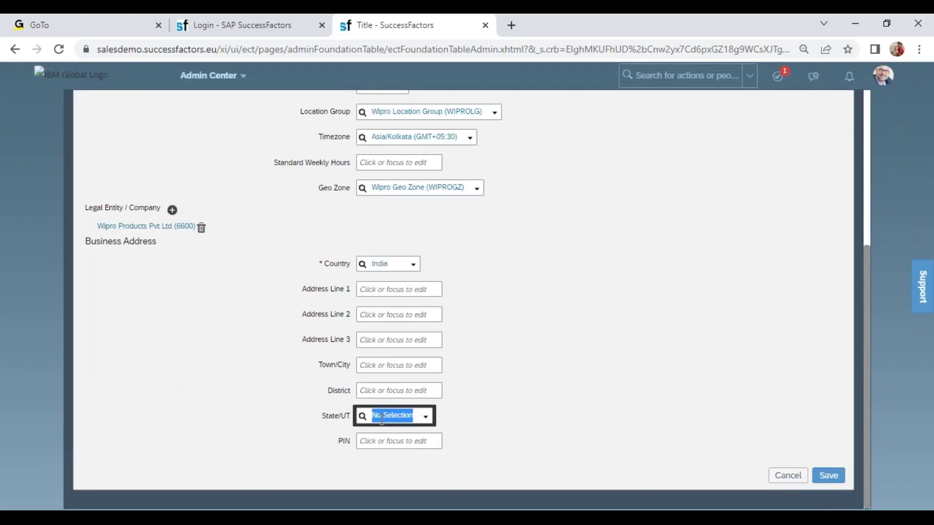
{"action": "type", "text": "telan"}
{"action": "left_click", "coordinate": [381, 433]}
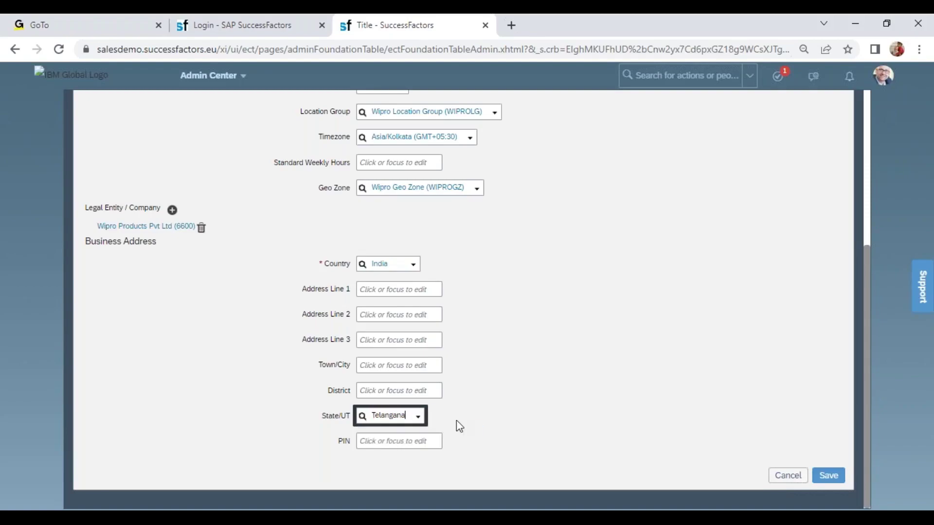
{"action": "left_click", "coordinate": [831, 480]}
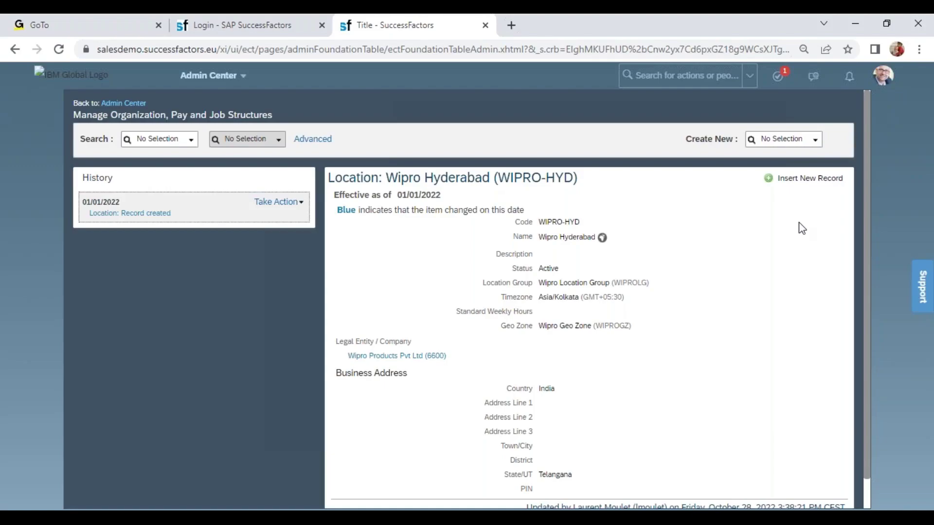
Start another new Location record with 01/01/2022 as its effective date
{"action": "left_click", "coordinate": [786, 139]}
{"action": "type", "text": "locat"}
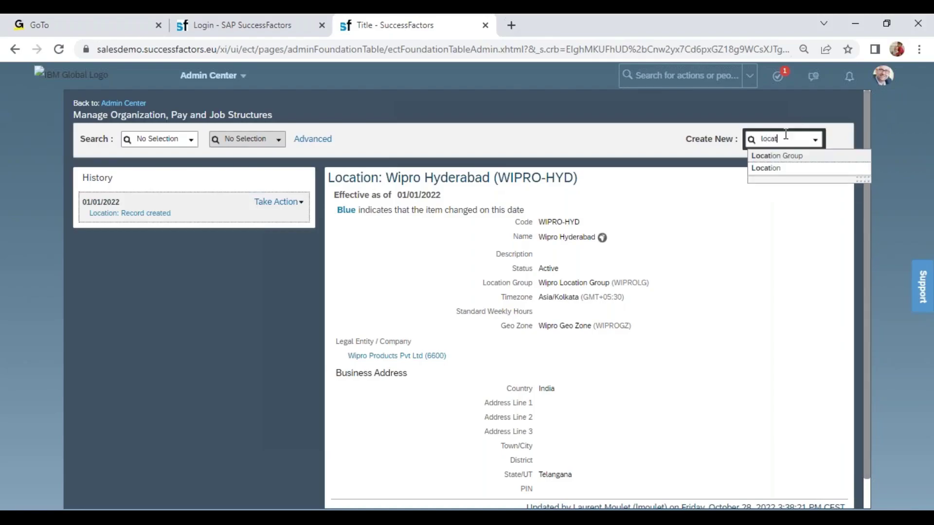
{"action": "left_click", "coordinate": [771, 169]}
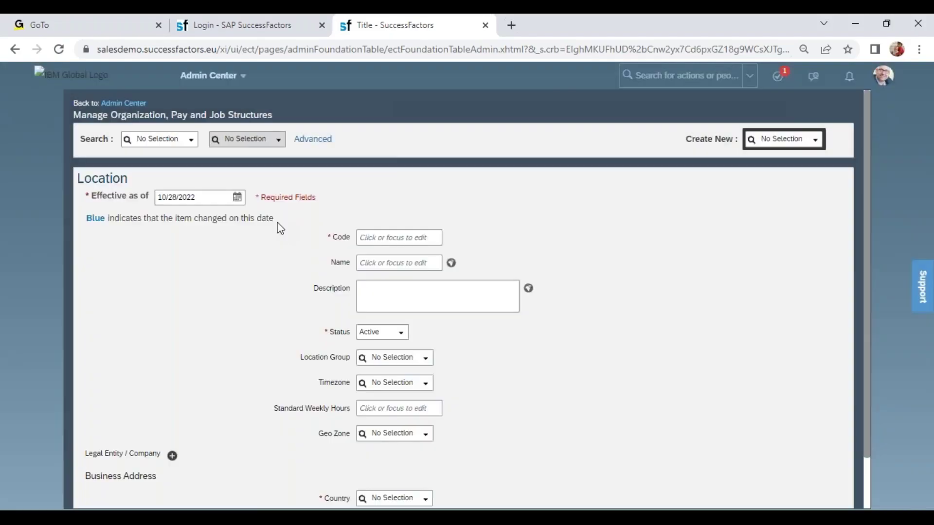
{"action": "left_click", "coordinate": [189, 202]}
{"action": "type", "text": "01/01/2022"}
{"action": "key", "text": "Tab"}
Enter WIPRO-BANG as the new location's code and Wipro Bangalore as its name
{"action": "type", "text": "WIPRO-BANG"}
{"action": "key", "text": "Tab"}
{"action": "type", "text": "Wipro Ba"}
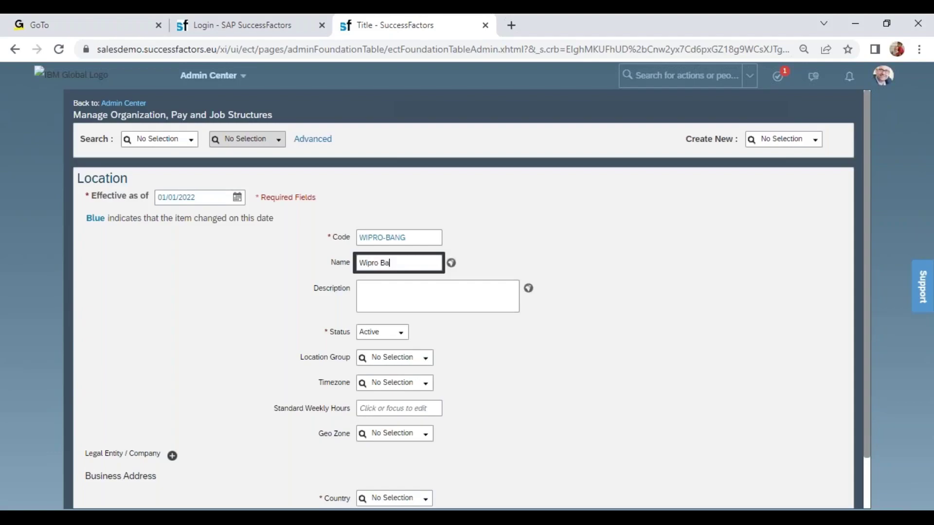
{"action": "type", "text": "ngalore"}
Set the Bangalore location's timezone to Asia/Kolkata (GMT+05:30) and its standard weekly hours to 45, leaving the location group unselected
{"action": "key", "text": "Tab"}
{"action": "key", "text": "Tab"}
{"action": "key", "text": "Tab"}
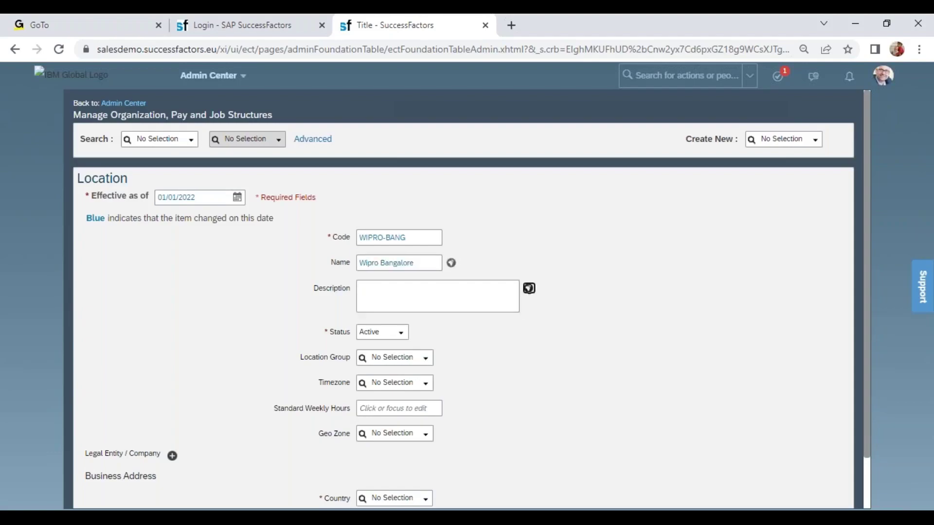
{"action": "key", "text": "Tab"}
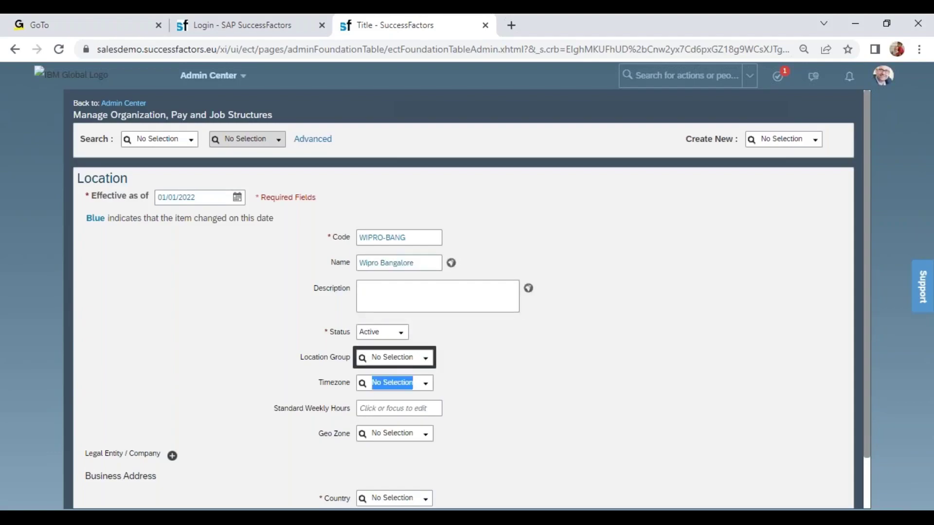
{"action": "key", "text": "Tab"}
{"action": "type", "text": "kol"}
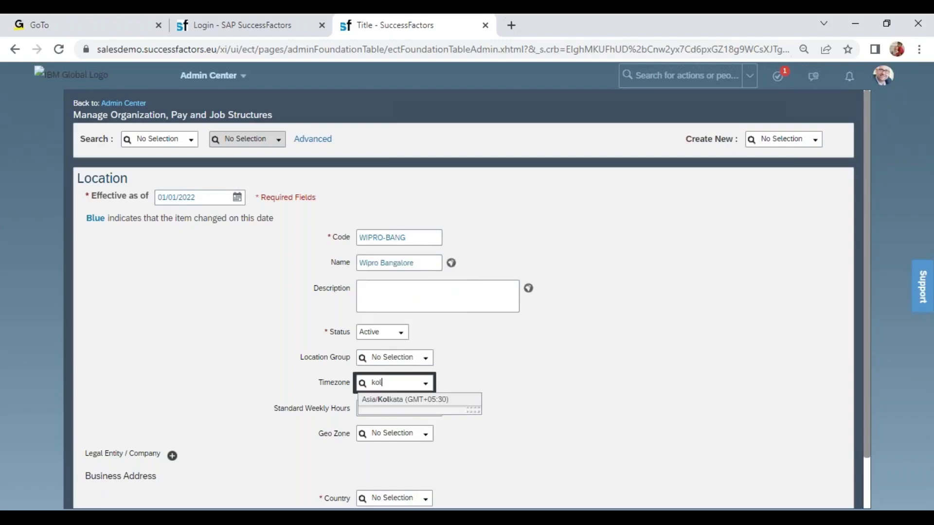
{"action": "key", "text": "Tab"}
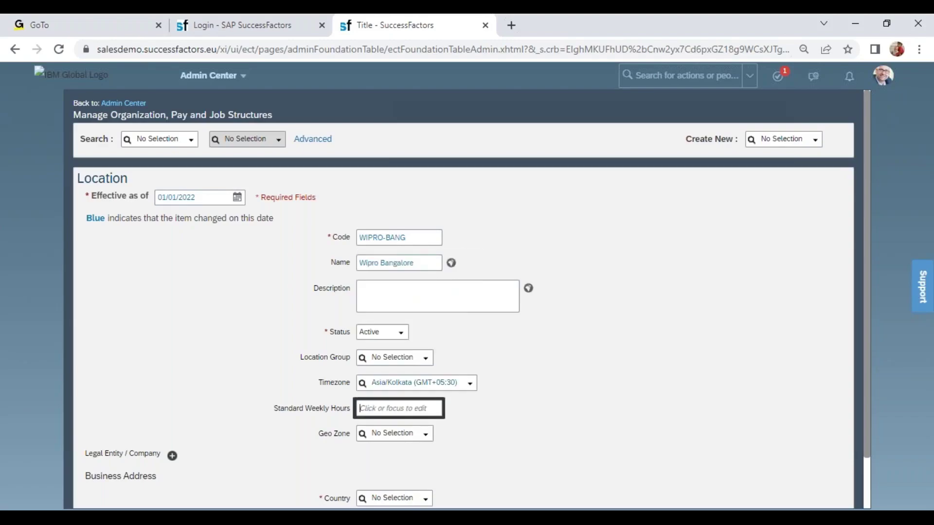
{"action": "type", "text": "45"}
{"action": "left_click", "coordinate": [107, 450]}
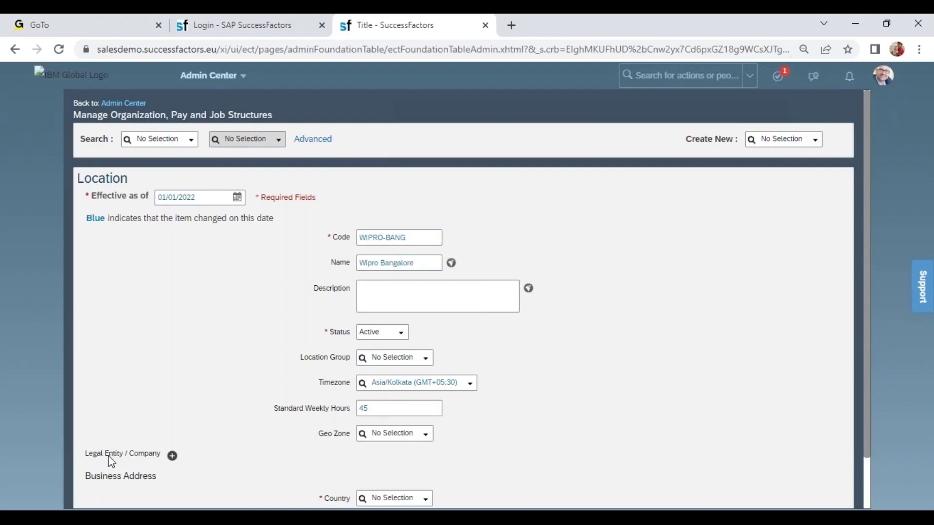
Add Wipro Products Pvt Ltd (6600) as the Bangalore location's legal entity
{"action": "left_click", "coordinate": [172, 456]}
{"action": "left_click", "coordinate": [233, 470]}
{"action": "type", "text": "6600"}
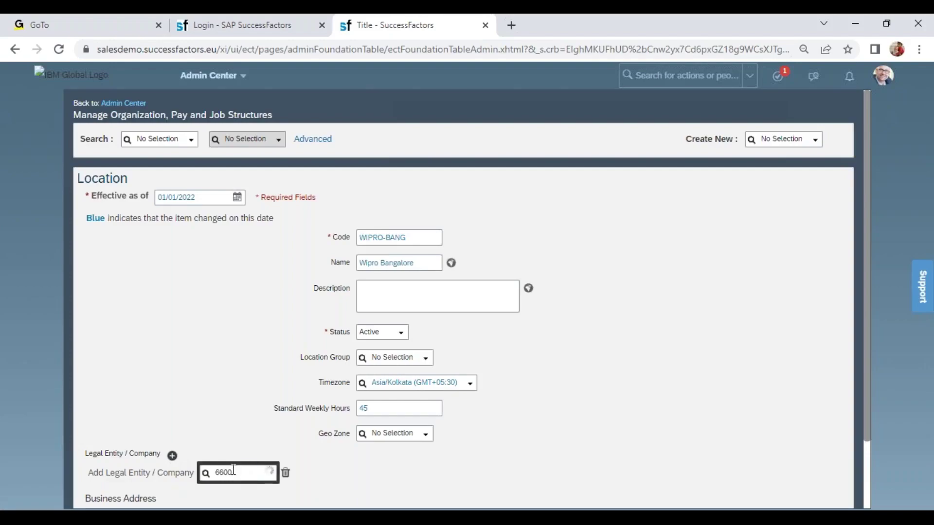
Change the Bangalore location's standard weekly hours to 44
{"action": "left_click", "coordinate": [395, 408]}
{"action": "key", "text": "BackSpace"}
{"action": "type", "text": "4"}
{"action": "left_click", "coordinate": [532, 433]}
Set the country of the Bangalore location's business address to India
{"action": "scroll", "coordinate": [873, 484], "scroll_direction": "down", "scroll_amount": 2}
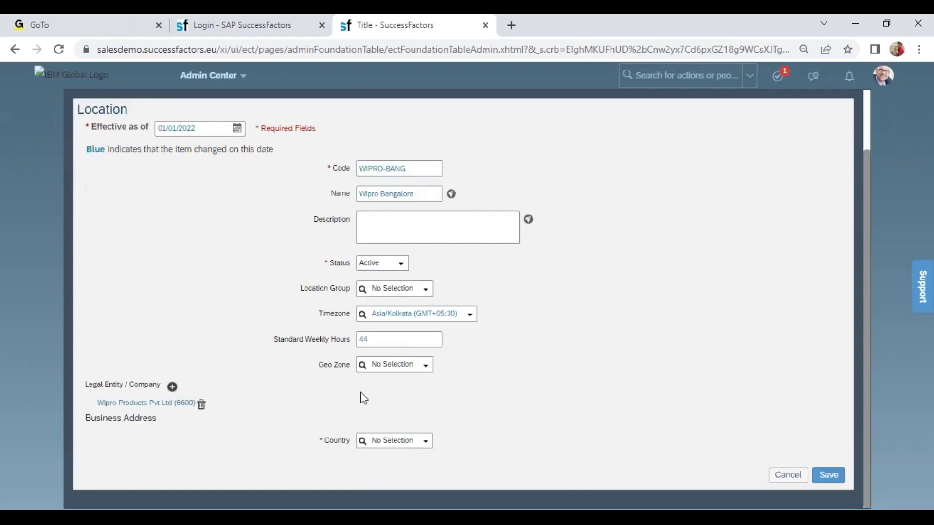
{"action": "left_click", "coordinate": [388, 439]}
{"action": "type", "text": "ind"}
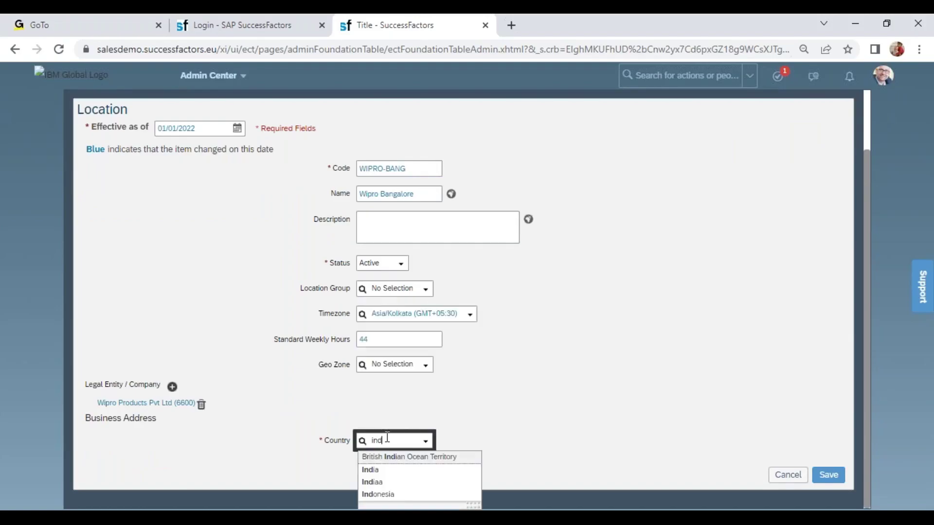
{"action": "left_click", "coordinate": [378, 469]}
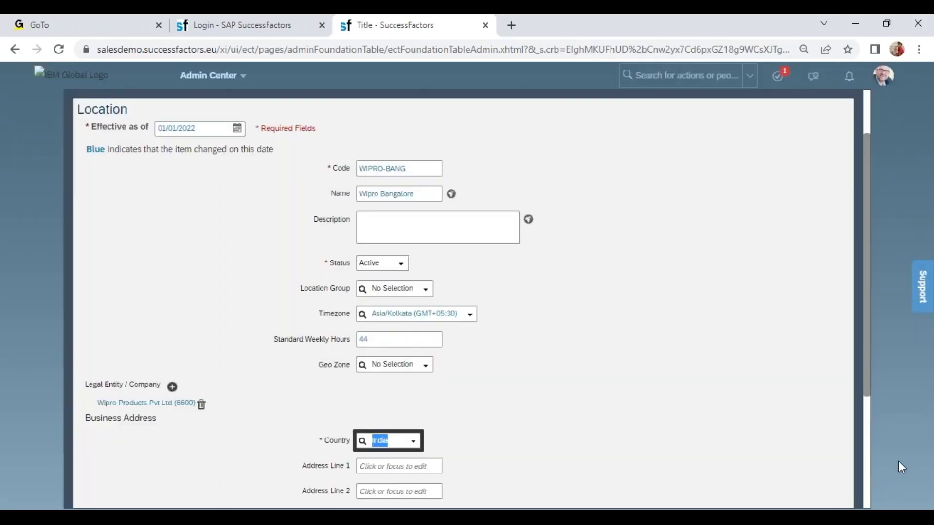
Set the business address state to Karnataka and save the Wipro Bangalore location
{"action": "scroll", "coordinate": [866, 492], "scroll_direction": "down", "scroll_amount": 4}
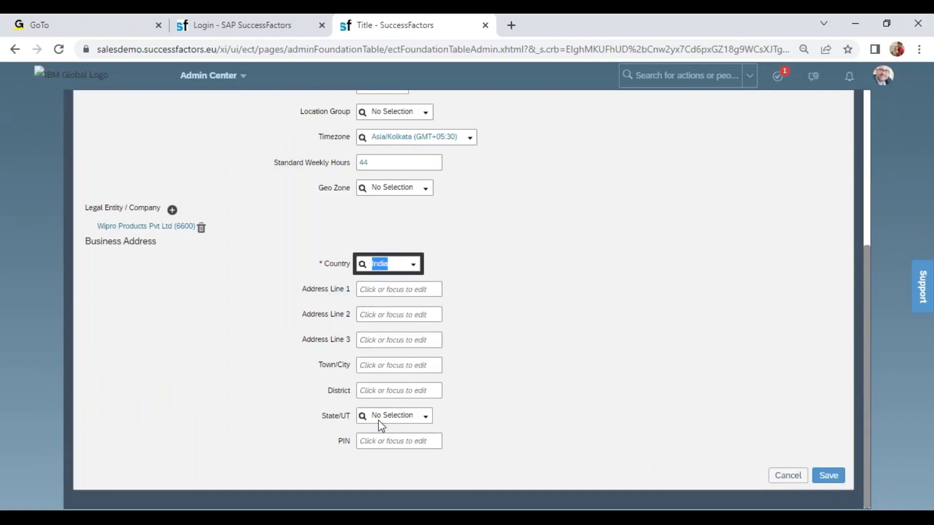
{"action": "left_click", "coordinate": [386, 418]}
{"action": "type", "text": "kar"}
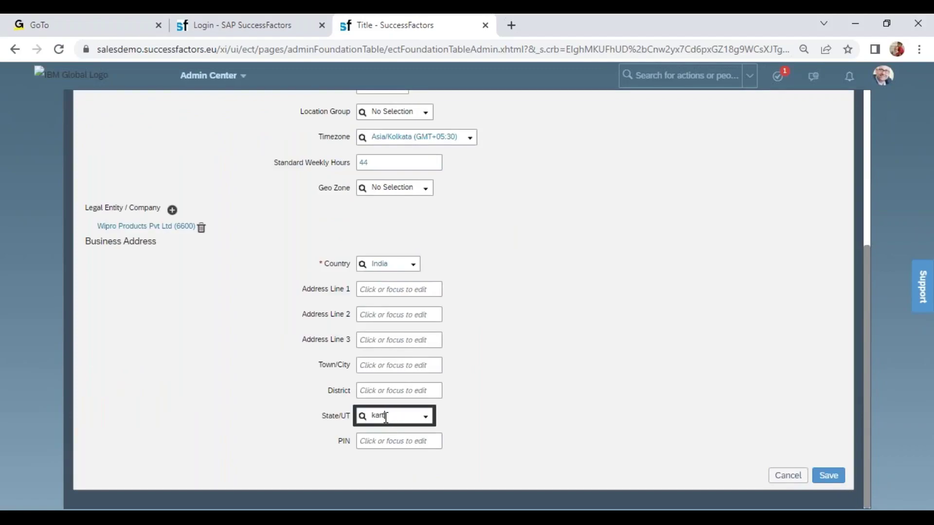
{"action": "left_click", "coordinate": [399, 434]}
{"action": "left_click", "coordinate": [829, 475]}
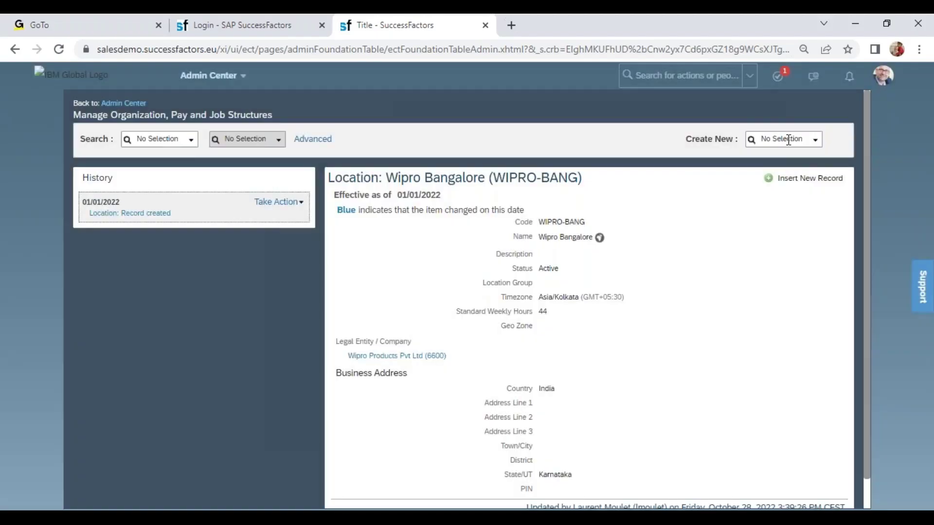
Create a third Location record and set its effective date to 01/01/2022
{"action": "left_click", "coordinate": [790, 139]}
{"action": "type", "text": "locat"}
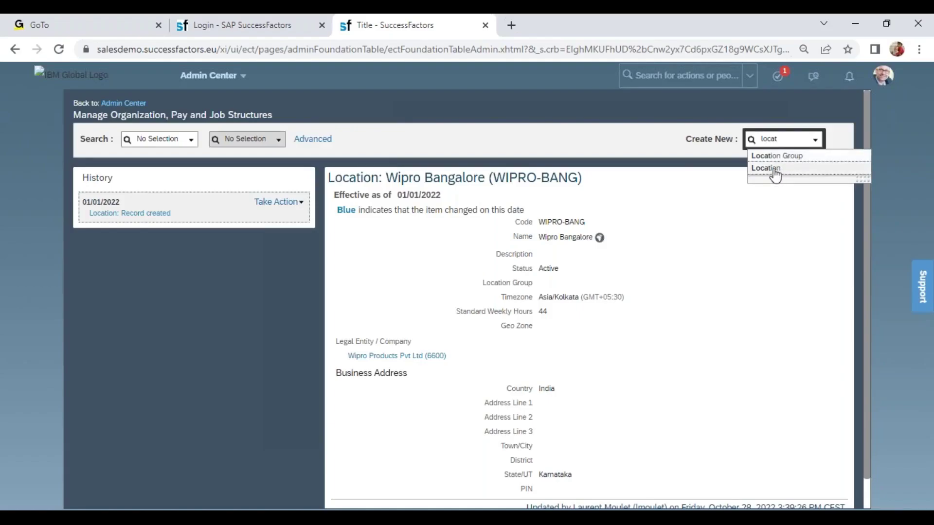
{"action": "left_click", "coordinate": [770, 169]}
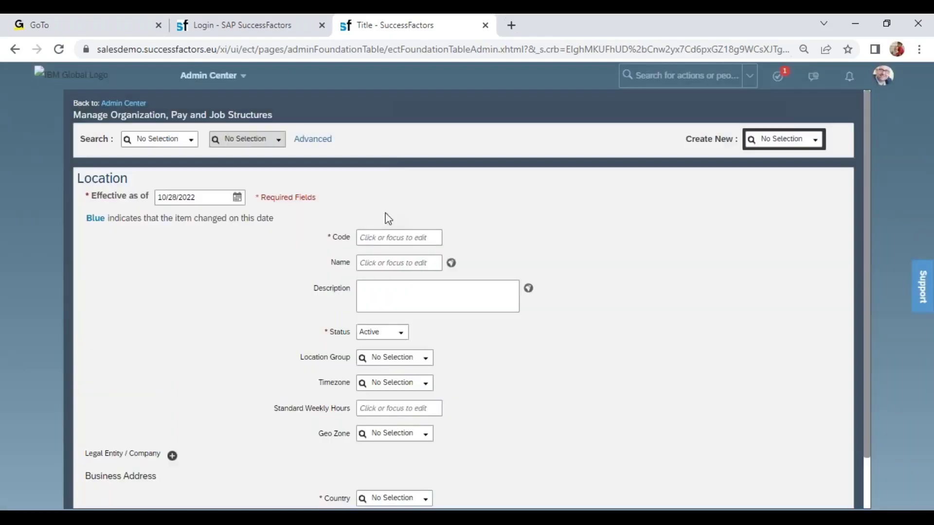
{"action": "left_click", "coordinate": [201, 198]}
{"action": "type", "text": "01"}
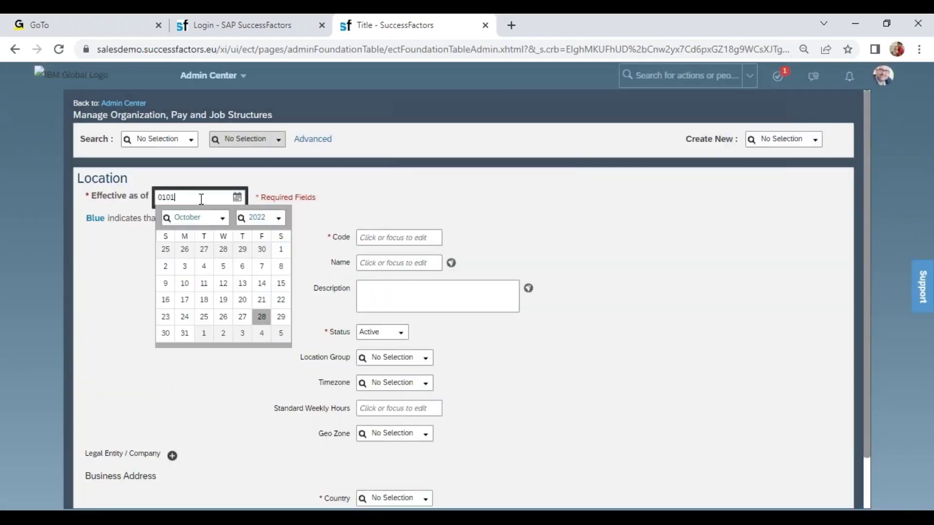
{"action": "type", "text": "/01/2022"}
{"action": "key", "text": "Tab"}
Enter WIPRO-MUMB as the location's code and Wipro Mumbai as its name
{"action": "type", "text": "WIPRO-MUMB"}
{"action": "key", "text": "Tab"}
{"action": "type", "text": "Wipro Mu,mb"}
{"action": "key", "text": "BackSpace"}
{"action": "key", "text": "BackSpace"}
{"action": "key", "text": "BackSpace"}
{"action": "type", "text": "mbai"}
Set the Mumbai location's group to Wipro Location Group (WIPROLG) and its timezone to Asia/Kolkata (GMT+05:30)
{"action": "key", "text": "Tab"}
{"action": "key", "text": "Tab"}
{"action": "key", "text": "Tab"}
{"action": "key", "text": "Tab"}
{"action": "type", "text": "wip"}
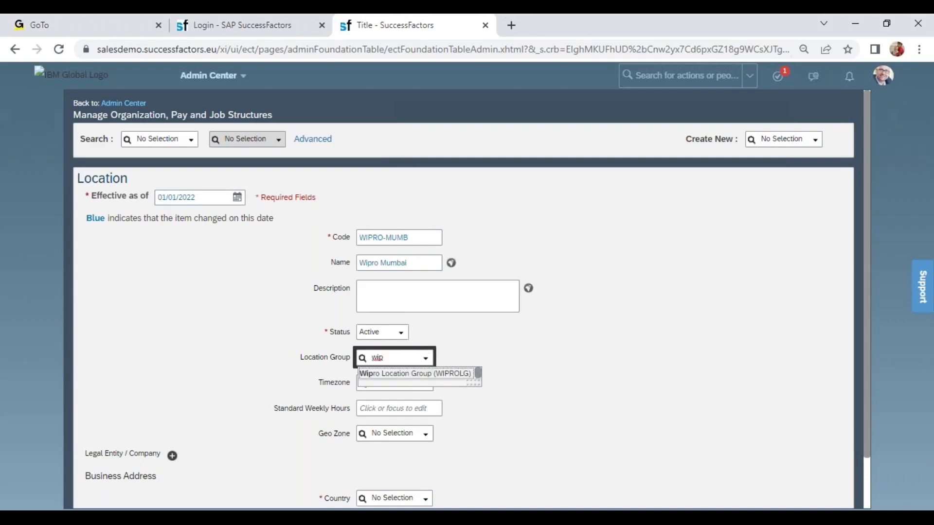
{"action": "key", "text": "Down"}
{"action": "key", "text": "Return"}
{"action": "key", "text": "Tab"}
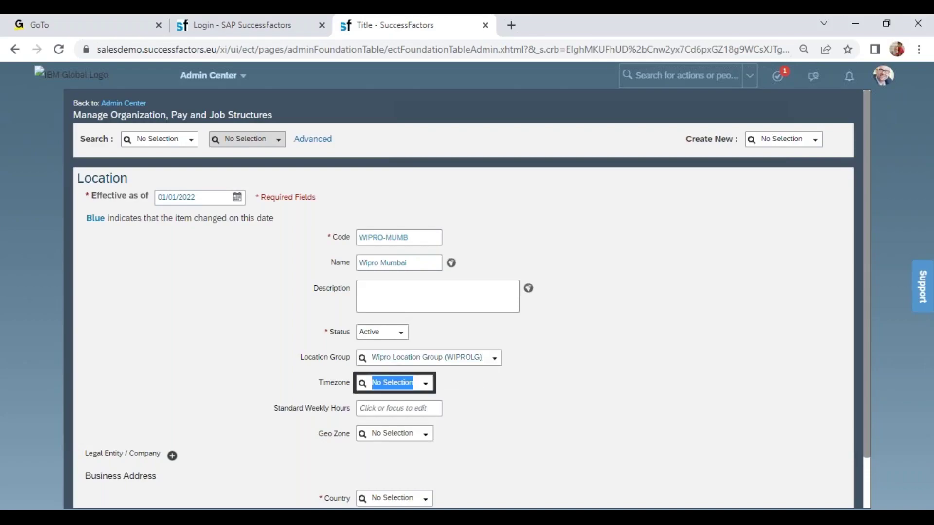
{"action": "type", "text": "kol"}
{"action": "key", "text": "Down"}
{"action": "key", "text": "Return"}
{"action": "key", "text": "Tab"}
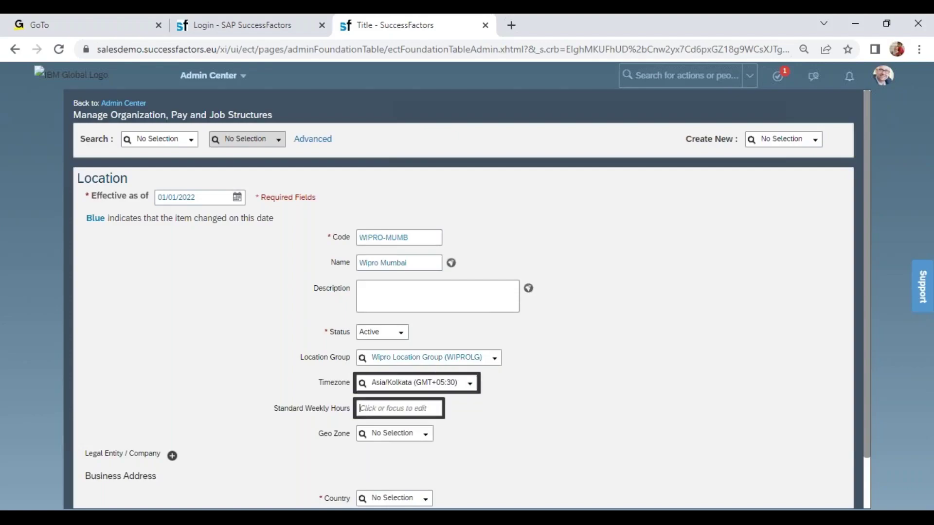
Assign Wipro Geo Zone (WIPROGZ) as the Mumbai location's geo zone, leaving the standard weekly hours empty
{"action": "key", "text": "Tab"}
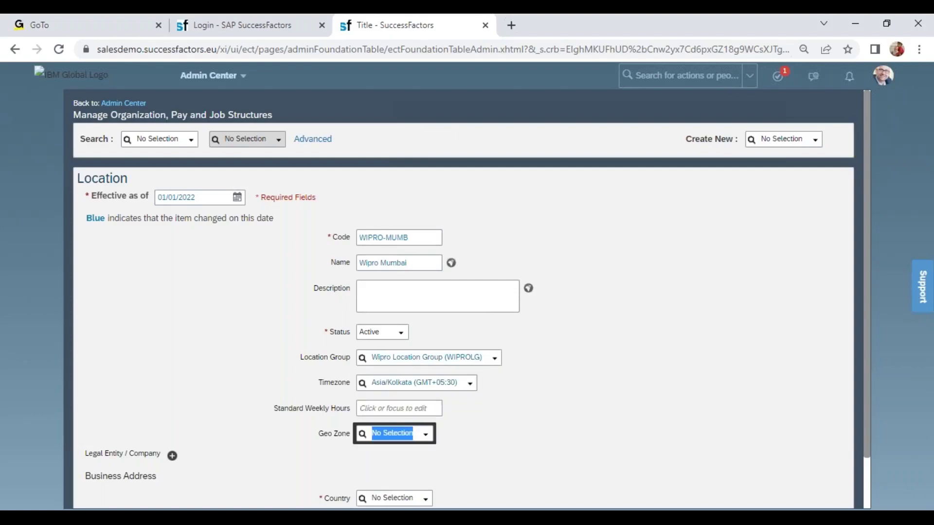
{"action": "type", "text": "wip"}
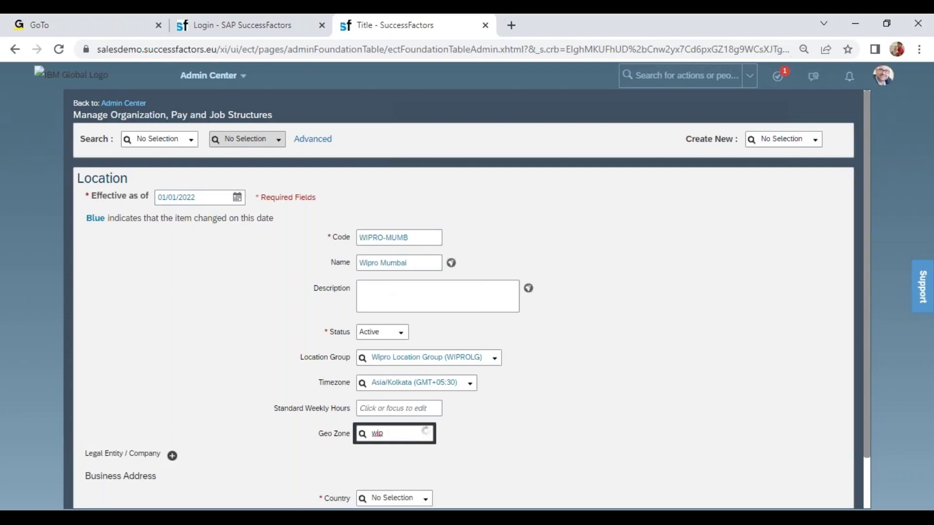
{"action": "key", "text": "ctrl+a"}
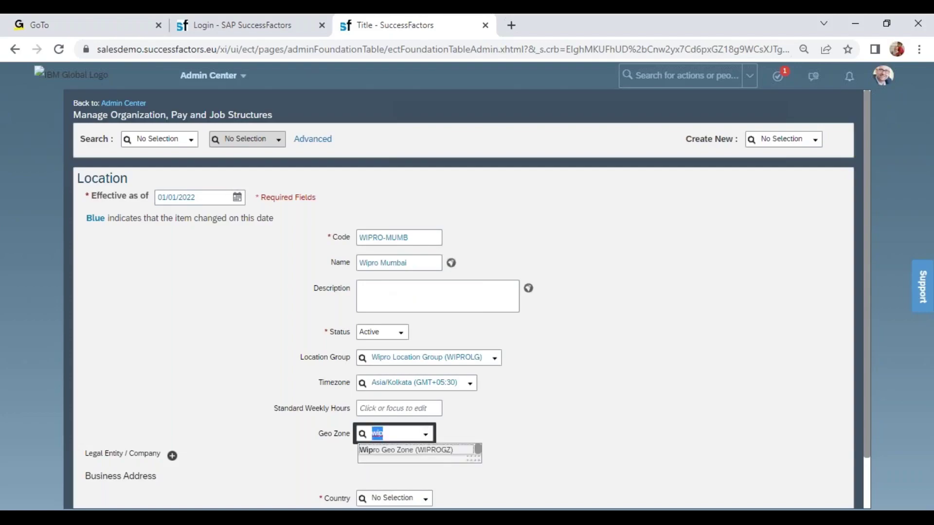
{"action": "left_click", "coordinate": [405, 450]}
Add Wipro Products Pvt Ltd (6600) as the Mumbai location's legal entity and set its business address country to India
{"action": "left_click", "coordinate": [172, 455]}
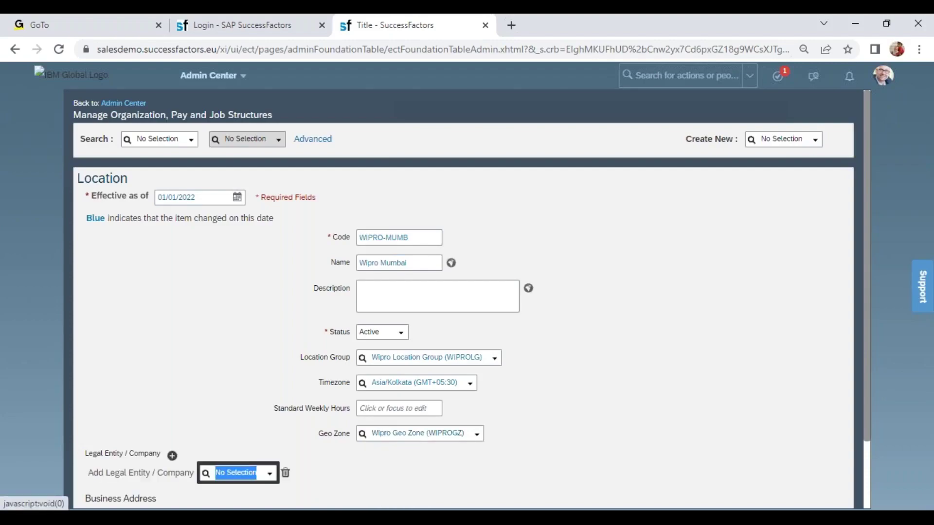
{"action": "type", "text": "6600"}
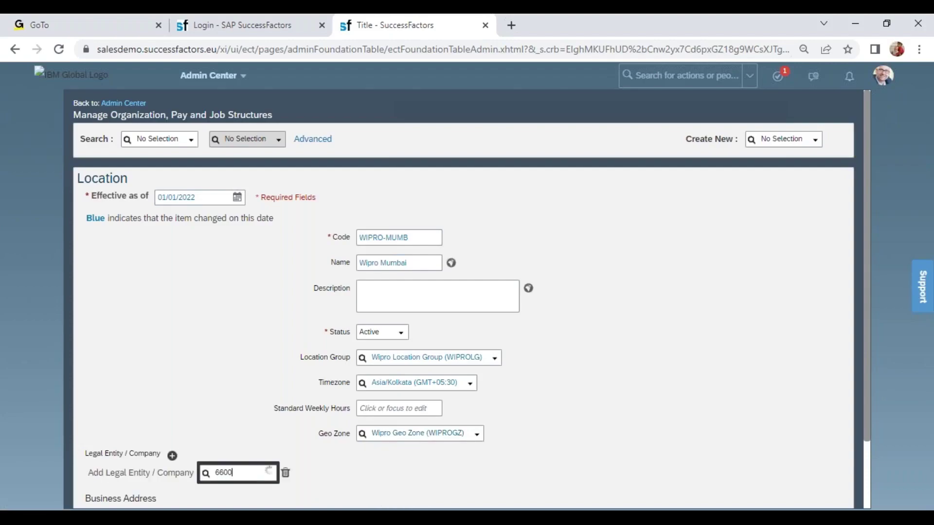
{"action": "key", "text": "Down"}
{"action": "key", "text": "Return"}
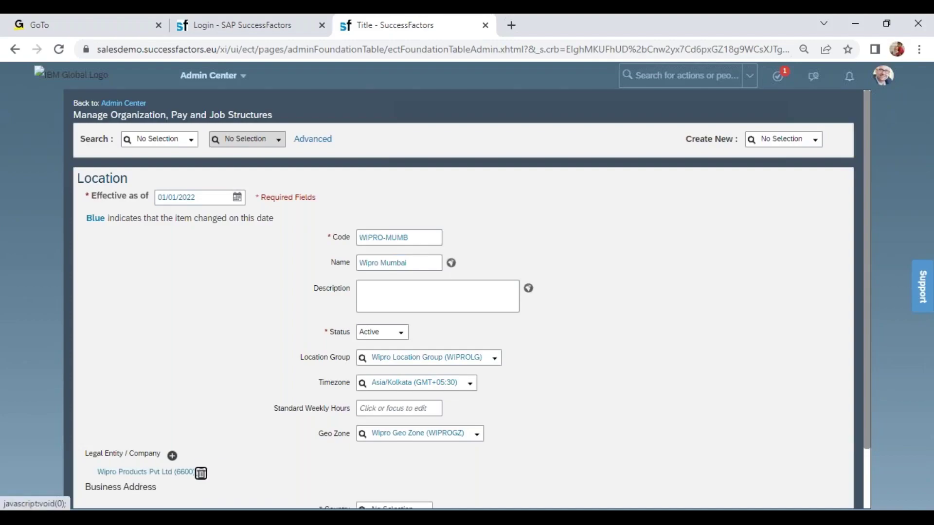
{"action": "key", "text": "Tab"}
{"action": "type", "text": "ind"}
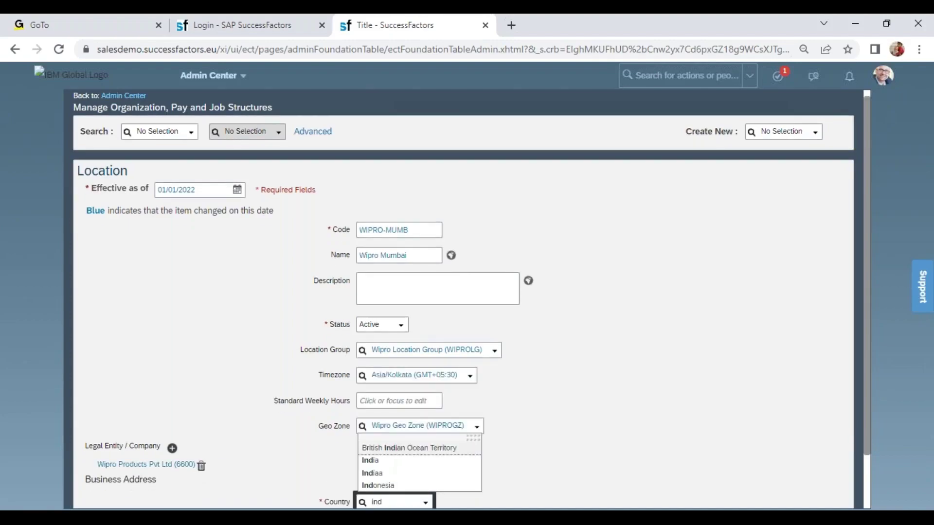
{"action": "key", "text": "Down"}
{"action": "key", "text": "Return"}
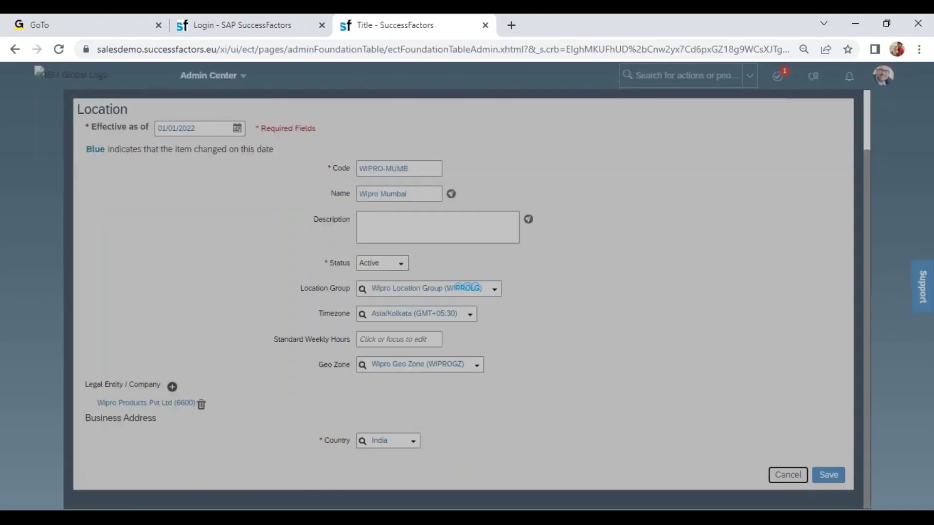
Set the Mumbai location's State/UT to Maharashtra, leave the other address fields empty, and save the location record
{"action": "key", "text": "Tab"}
{"action": "key", "text": "Tab"}
{"action": "key", "text": "Tab"}
{"action": "key", "text": "Tab"}
{"action": "key", "text": "Tab"}
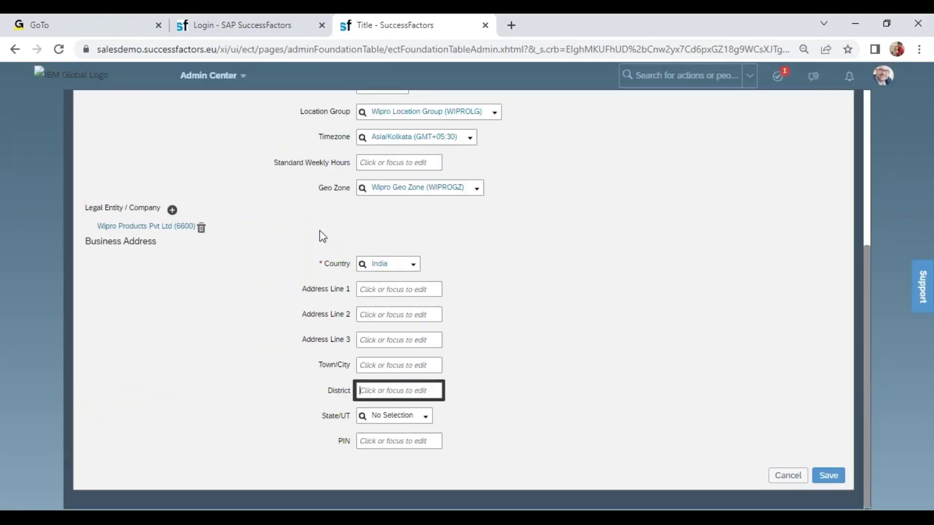
{"action": "key", "text": "Tab"}
{"action": "type", "text": "ma"}
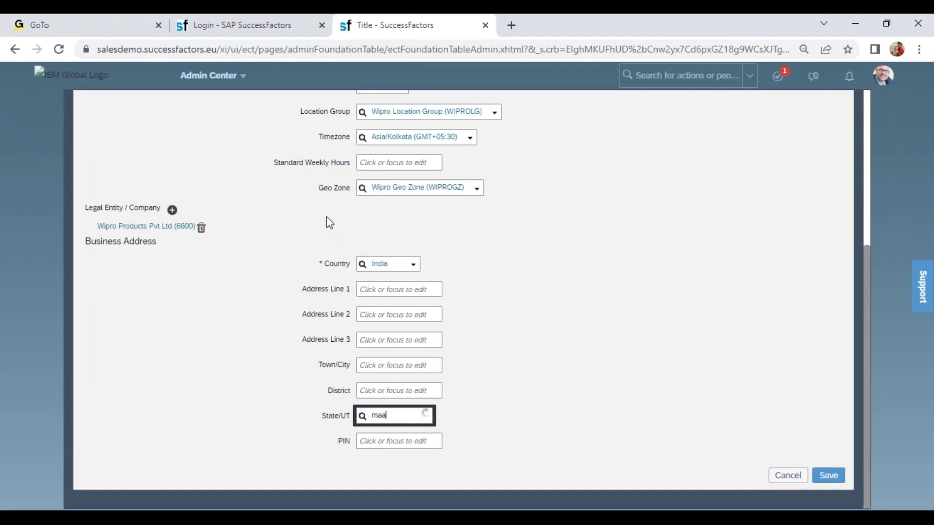
{"action": "type", "text": "ha"}
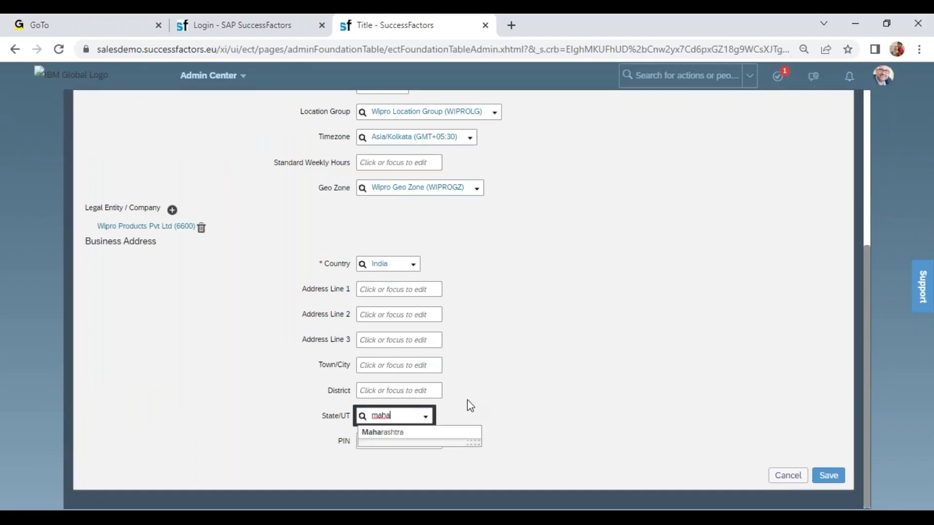
{"action": "left_click", "coordinate": [408, 432]}
{"action": "left_click", "coordinate": [827, 475]}
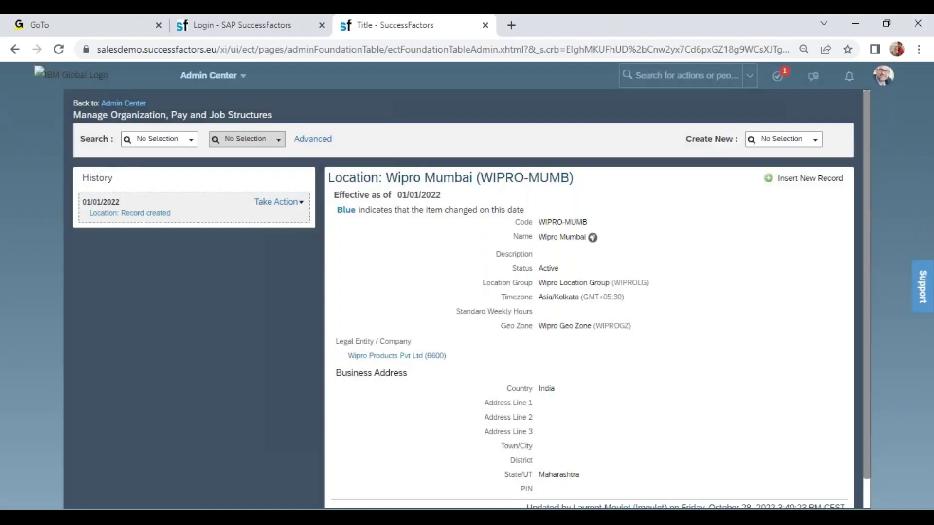
Create a new Pay Grade record and set its effective date to 01/01/2022
{"action": "left_click", "coordinate": [815, 141]}
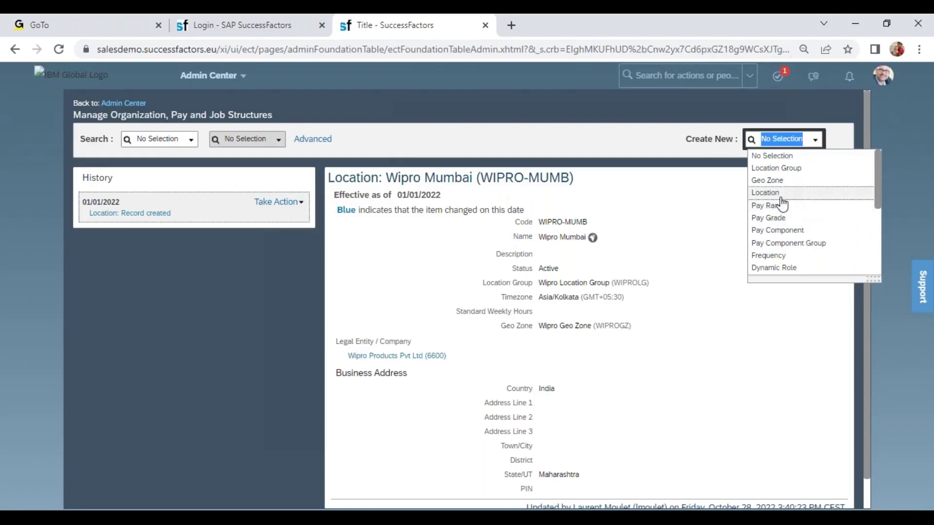
{"action": "left_click", "coordinate": [774, 219]}
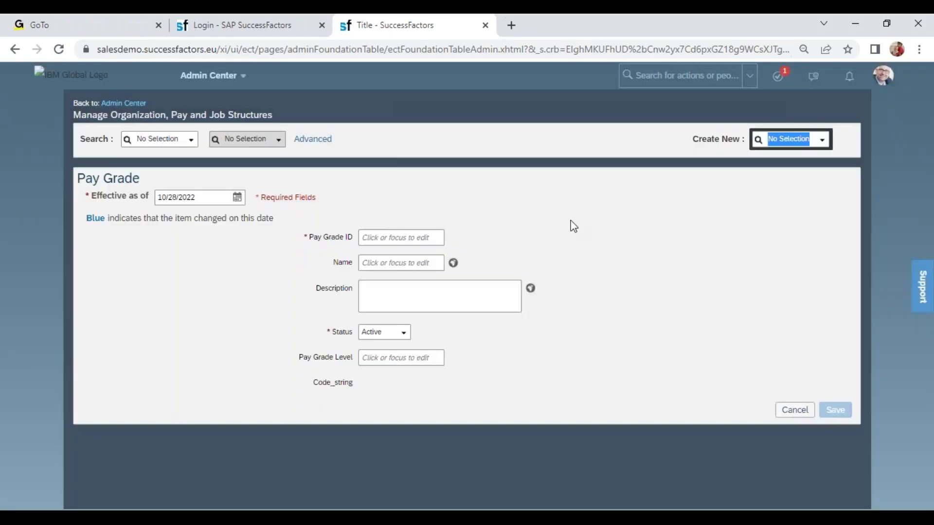
{"action": "left_click", "coordinate": [209, 195]}
{"action": "type", "text": "01/01/2022"}
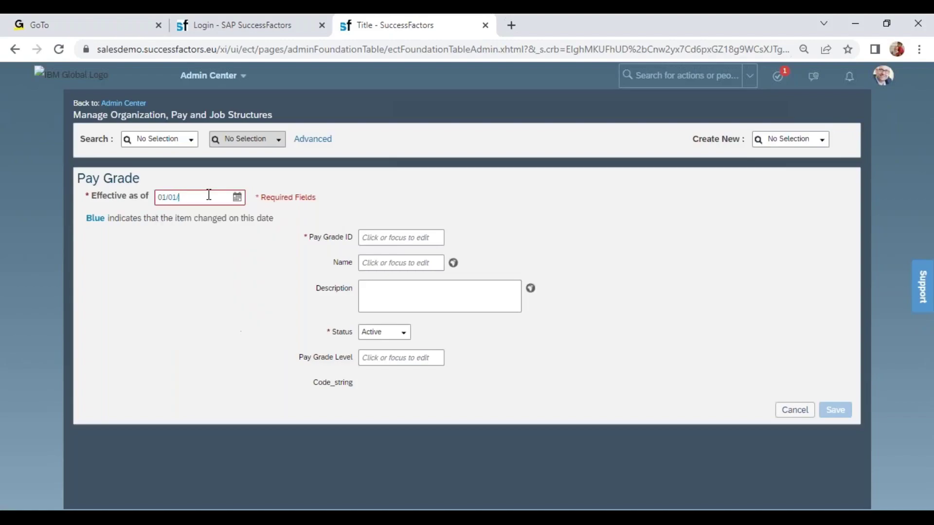
{"action": "key", "text": "Tab"}
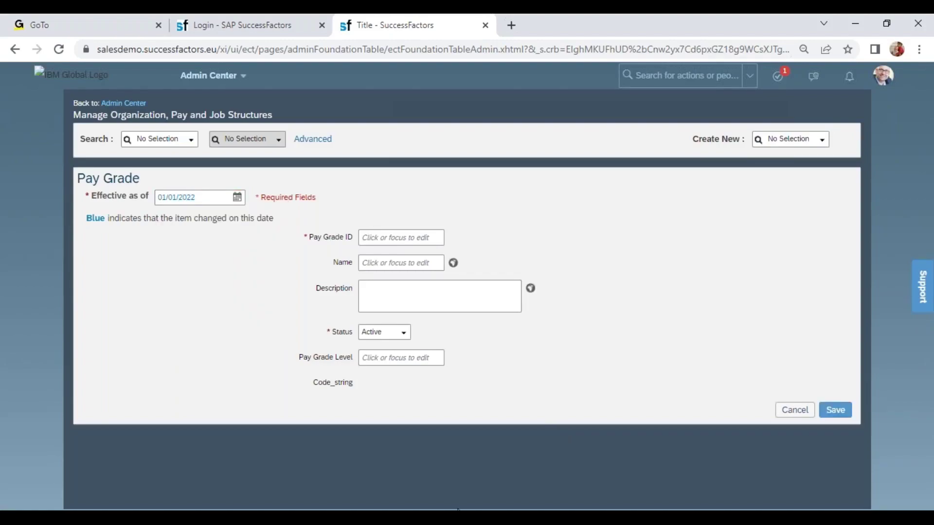
Switch to the training workbook in Excel and show the empty rows below the notes on the October Evening sheet
{"action": "mouse_move", "coordinate": [457, 510]}
{"action": "left_click", "coordinate": [309, 484]}
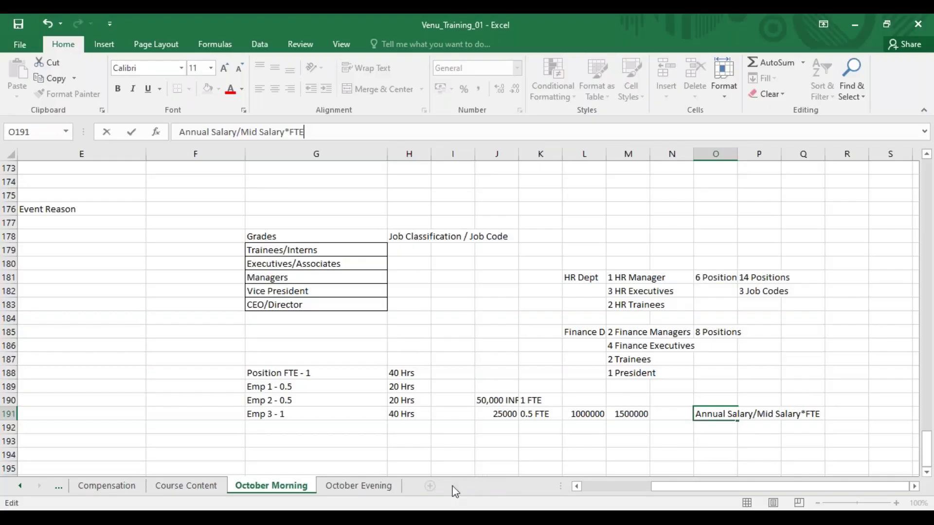
{"action": "left_click", "coordinate": [344, 491]}
{"action": "scroll", "coordinate": [929, 450], "scroll_direction": "down", "scroll_amount": 4}
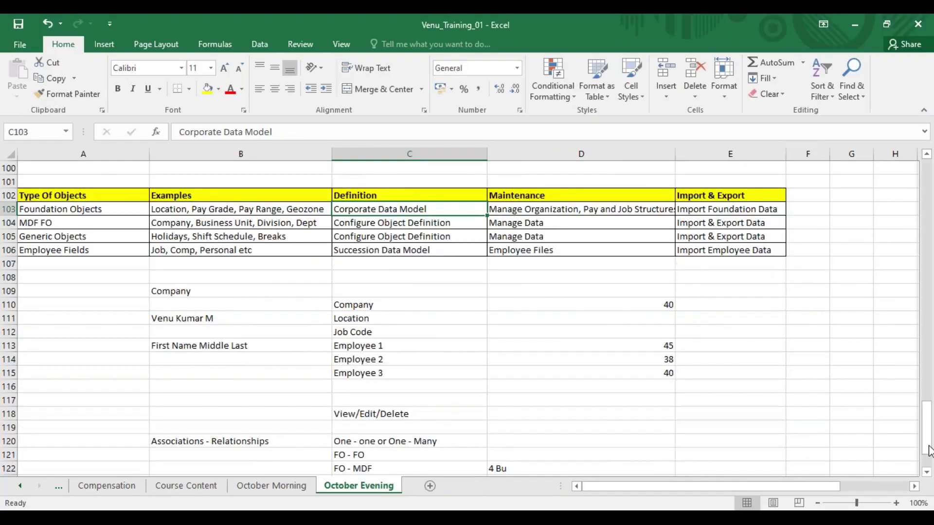
{"action": "scroll", "coordinate": [930, 450], "scroll_direction": "down", "scroll_amount": 3}
Enter the heading "Pay Grades / Band" in cell B127 of the October Evening sheet
{"action": "left_click", "coordinate": [314, 414]}
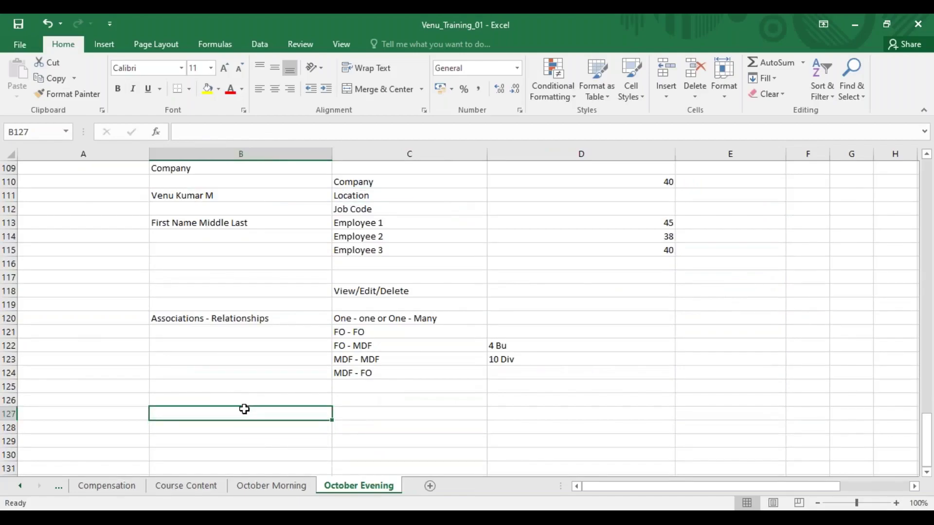
{"action": "type", "text": "Pay Grades"}
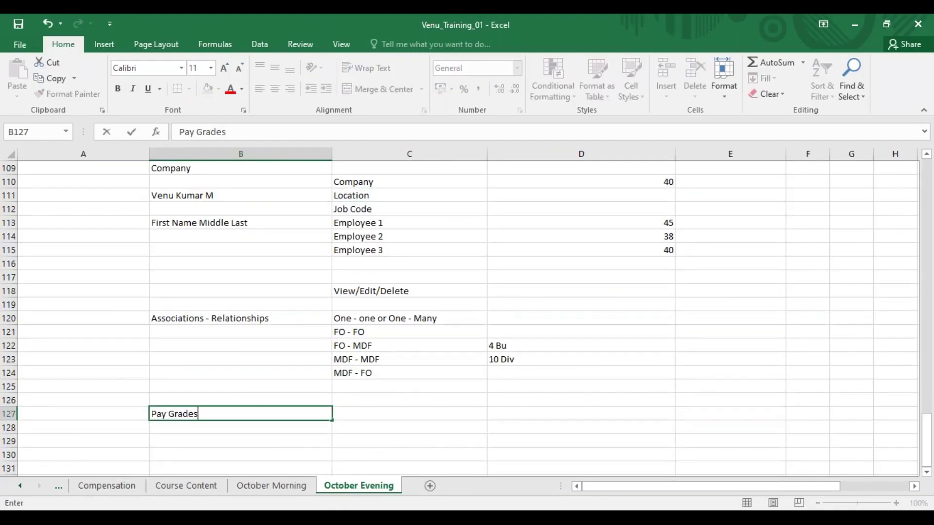
{"action": "left_click", "coordinate": [927, 472]}
{"action": "type", "text": ". "}
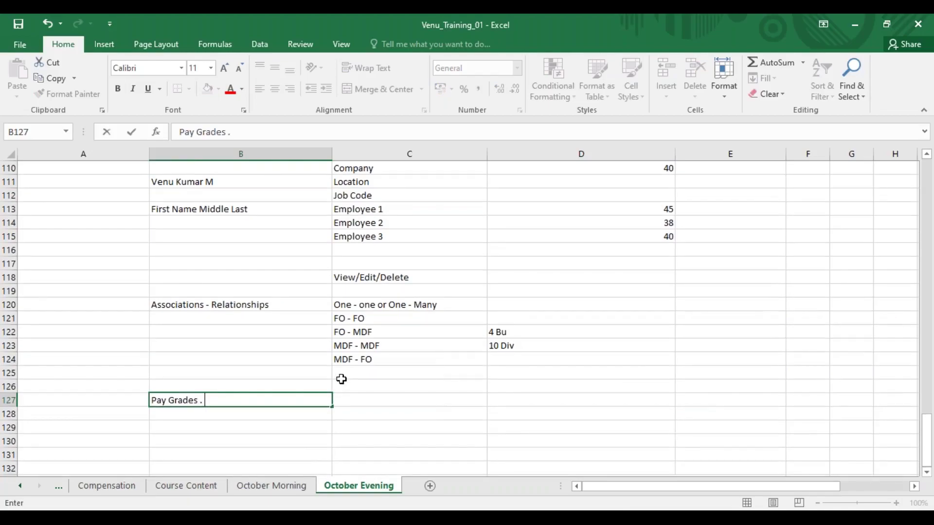
{"action": "type", "text": "Band"}
{"action": "left_click", "coordinate": [197, 402]}
{"action": "left_click", "coordinate": [204, 401]}
{"action": "key", "text": "BackSpace"}
{"action": "key", "text": "BackSpace"}
{"action": "type", "text": "/ Band"}
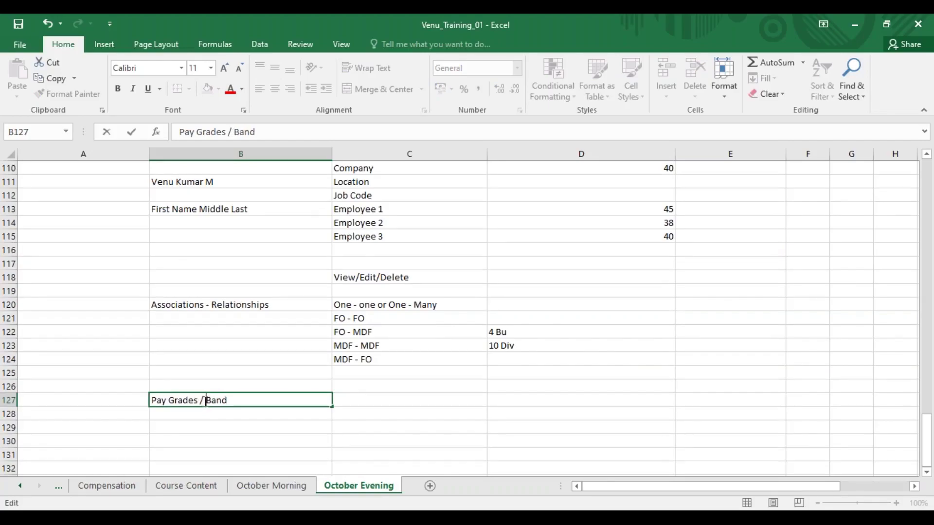
{"action": "key", "text": "Return"}
List the pay grades P1, P2, P3, P4 and P5 in cells B129 to B133
{"action": "left_click", "coordinate": [213, 425]}
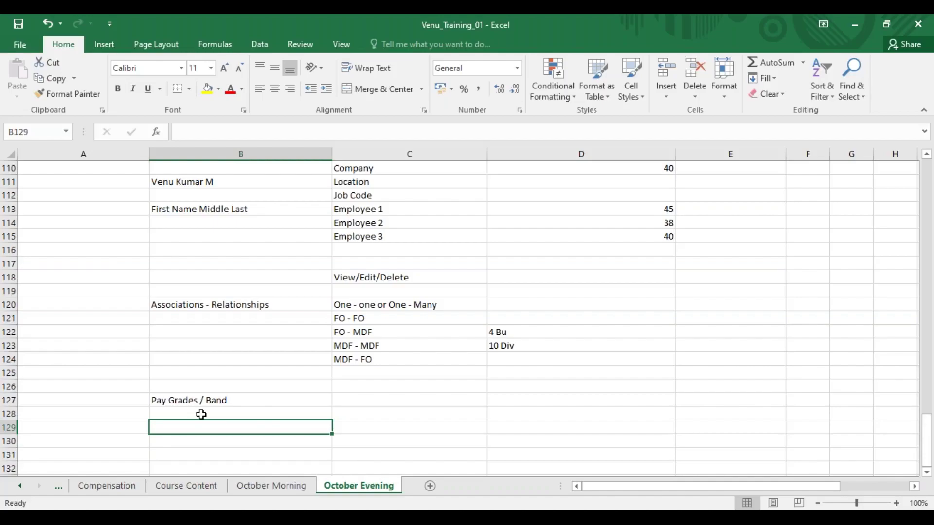
{"action": "type", "text": "P1"}
{"action": "key", "text": "Return"}
{"action": "type", "text": "P2"}
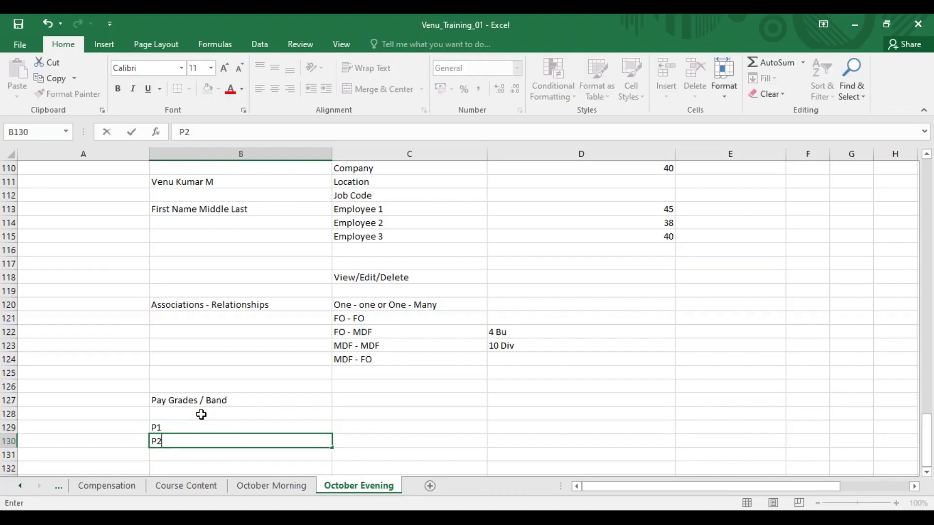
{"action": "key", "text": "Return"}
{"action": "type", "text": "p2"}
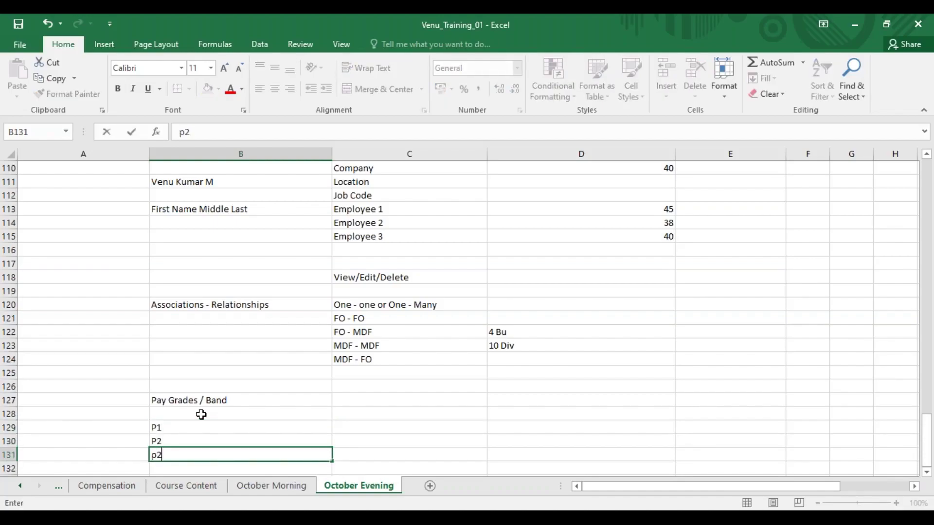
{"action": "key", "text": "BackSpace"}
{"action": "key", "text": "BackSpace"}
{"action": "type", "text": "P3"}
{"action": "key", "text": "Return"}
{"action": "type", "text": "P4"}
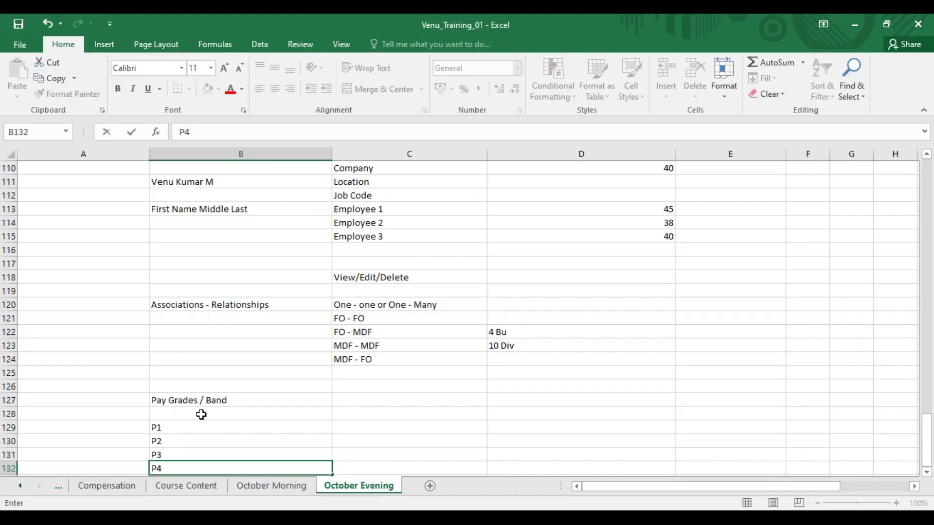
{"action": "key", "text": "Return"}
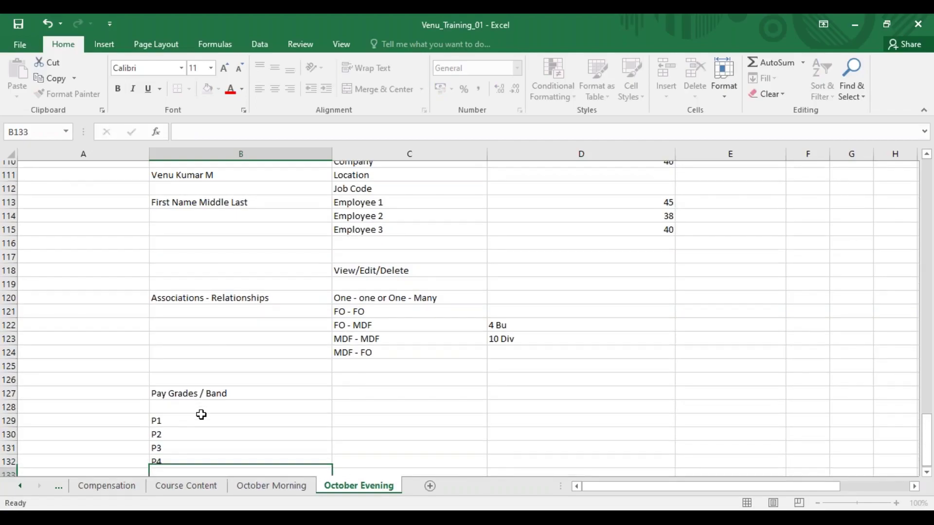
{"action": "type", "text": "P5"}
{"action": "key", "text": "Tab"}
Enter the matching roles Trainee, Executives, Manager, President and CEO beside grades P1 to P5 in cells C129 to C133
{"action": "left_click", "coordinate": [355, 416]}
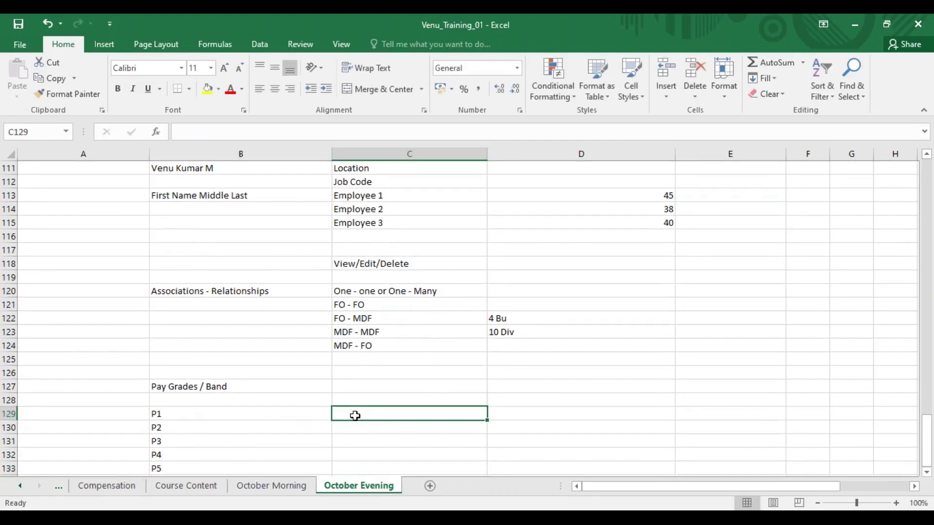
{"action": "type", "text": "Trainee"}
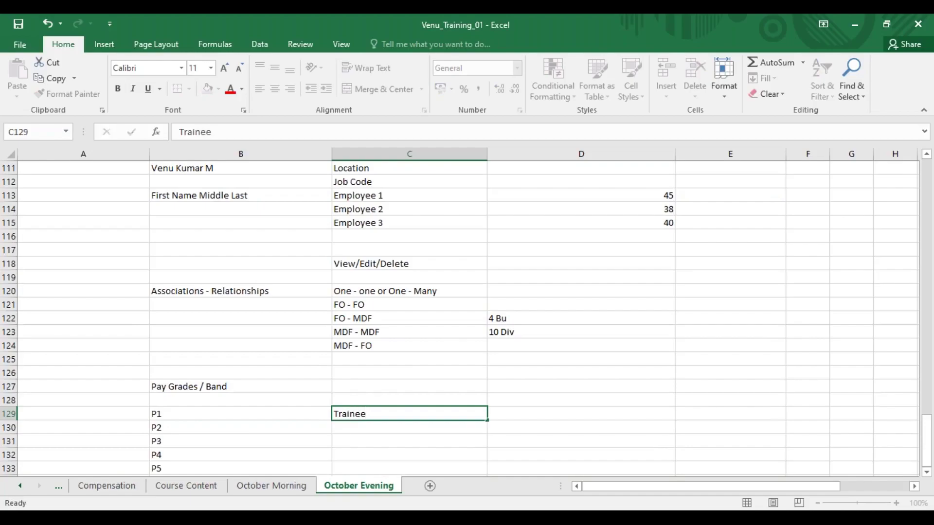
{"action": "key", "text": "Return"}
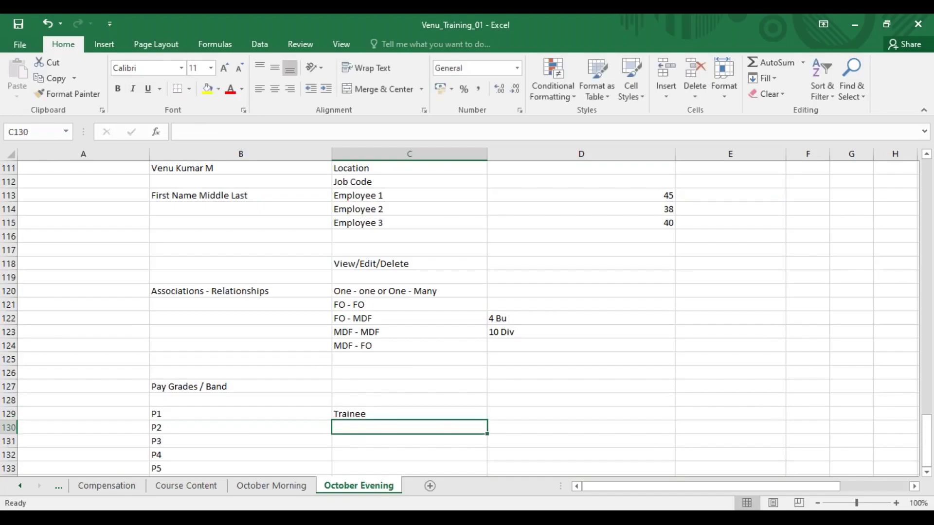
{"action": "type", "text": "A"}
{"action": "key", "text": "BackSpace"}
{"action": "type", "text": "Executives"}
{"action": "key", "text": "Return"}
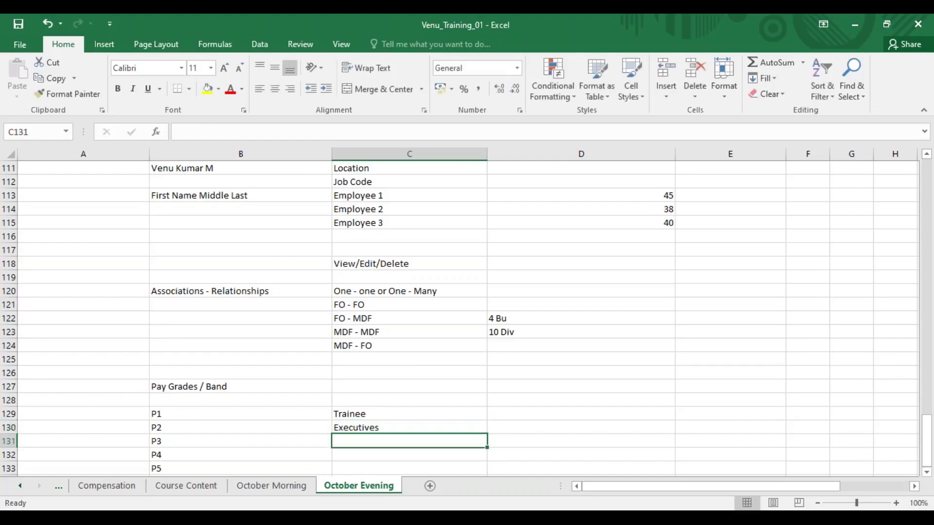
{"action": "type", "text": "Manager"}
{"action": "key", "text": "Return"}
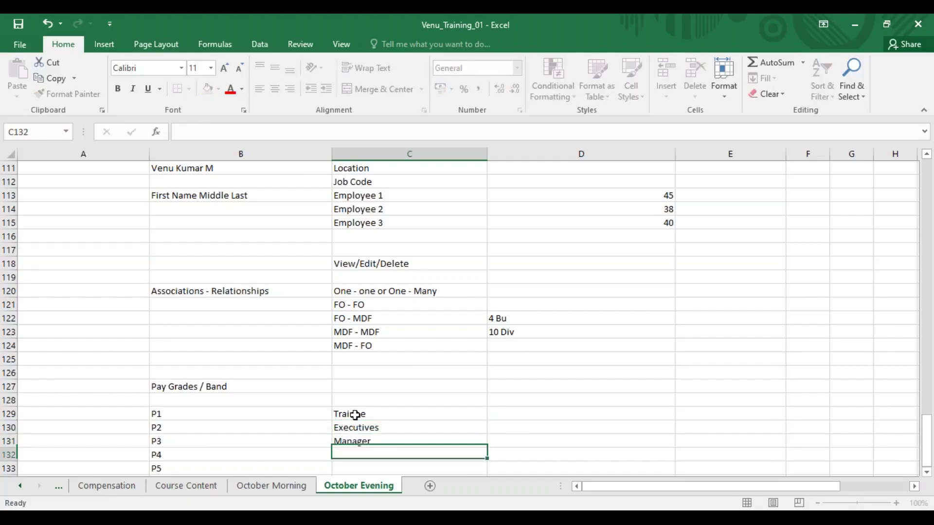
{"action": "type", "text": "P"}
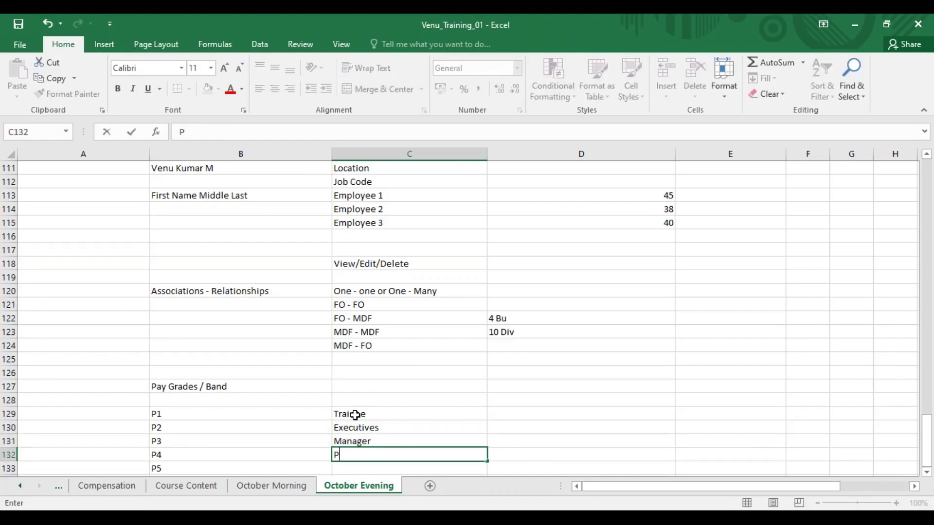
{"action": "type", "text": "resident"}
{"action": "key", "text": "Return"}
{"action": "type", "text": "CEO"}
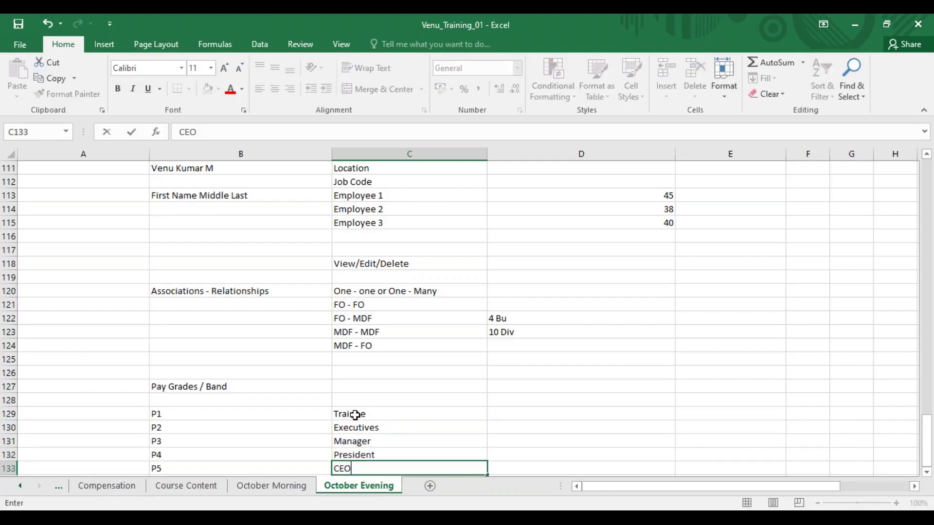
{"action": "left_click_drag", "start_coordinate": [364, 418], "coordinate": [363, 468]}
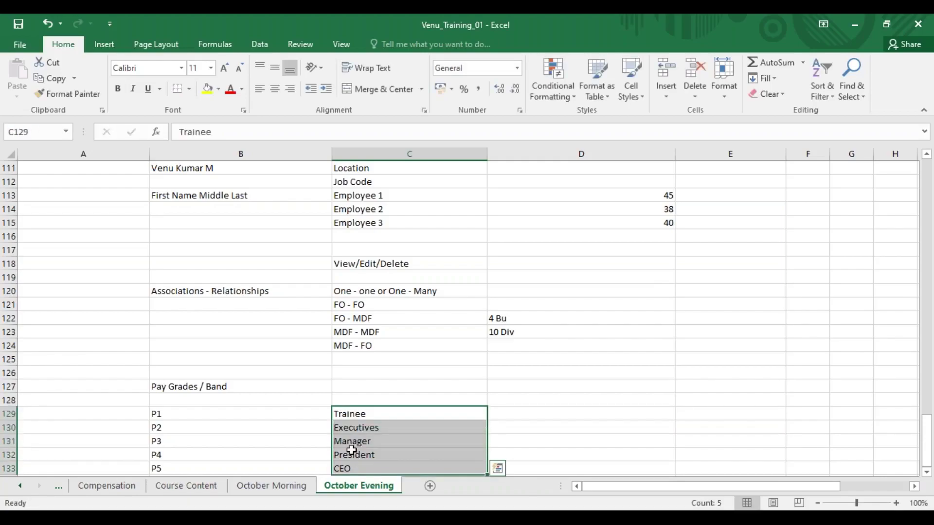
{"action": "left_click", "coordinate": [364, 396]}
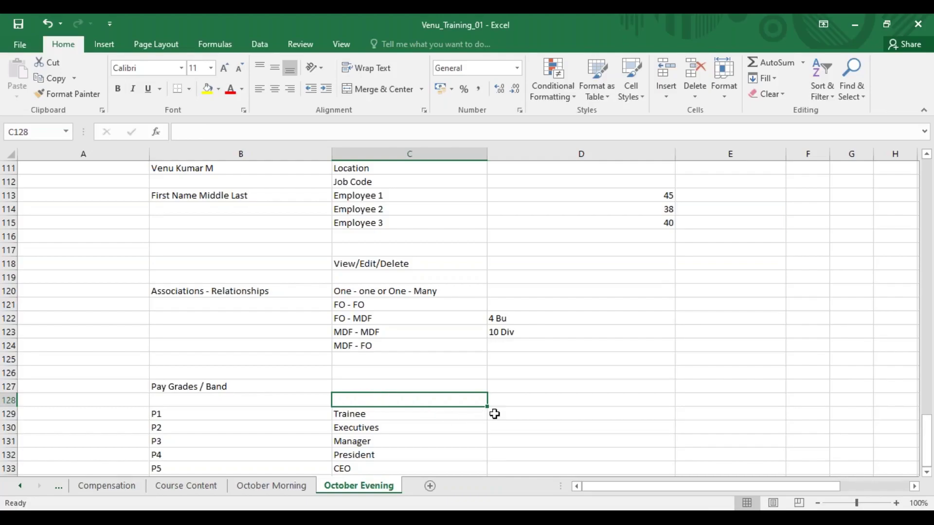
{"action": "left_click", "coordinate": [518, 400]}
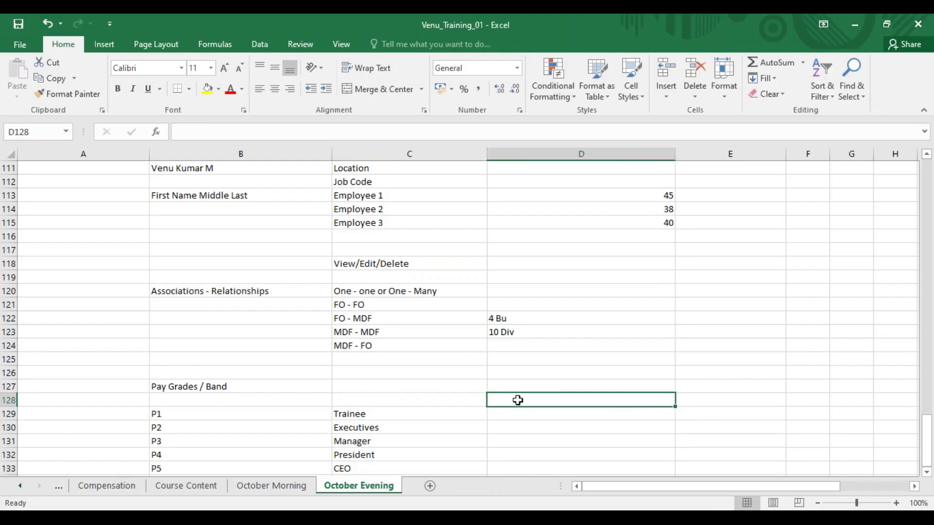
{"action": "type", "text": "Pay Level"}
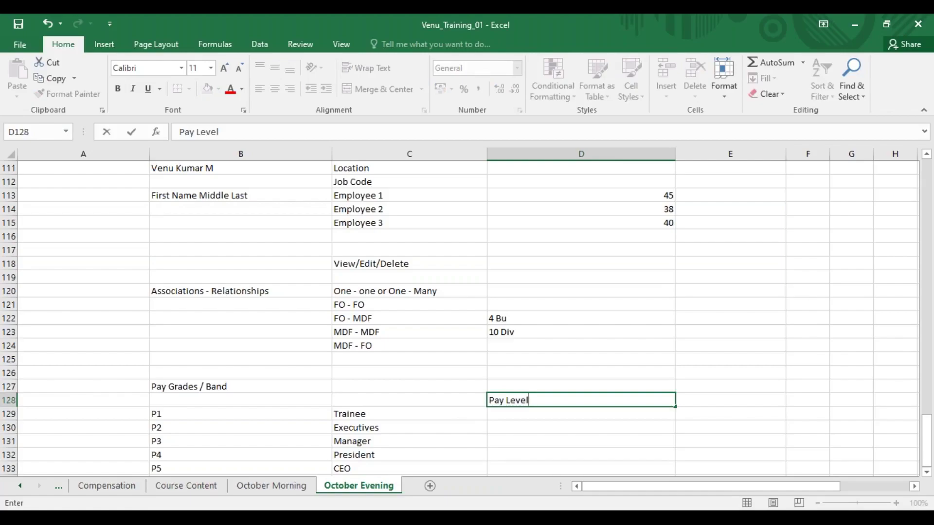
{"action": "left_click", "coordinate": [288, 416]}
{"action": "left_click_drag", "start_coordinate": [288, 416], "coordinate": [290, 469]}
{"action": "left_click_drag", "start_coordinate": [377, 411], "coordinate": [374, 455]}
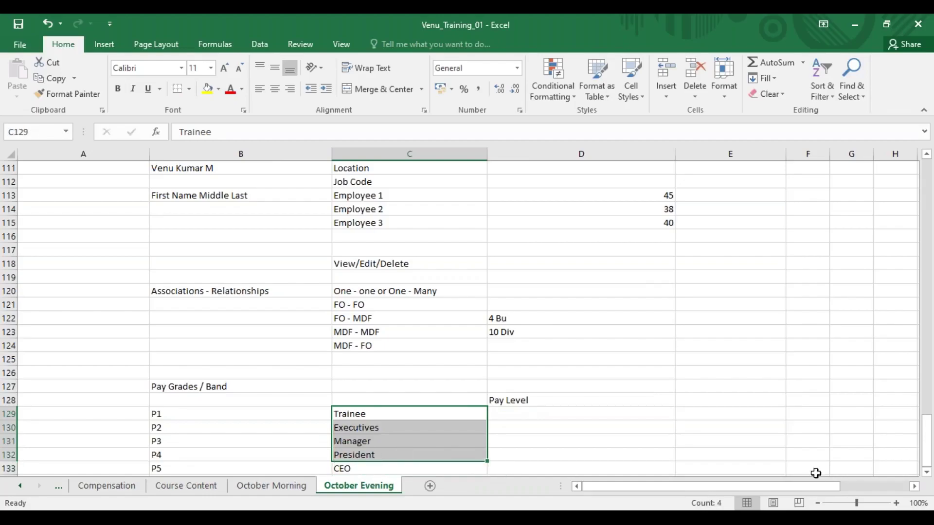
{"action": "left_click", "coordinate": [924, 473]}
{"action": "left_click", "coordinate": [925, 473]}
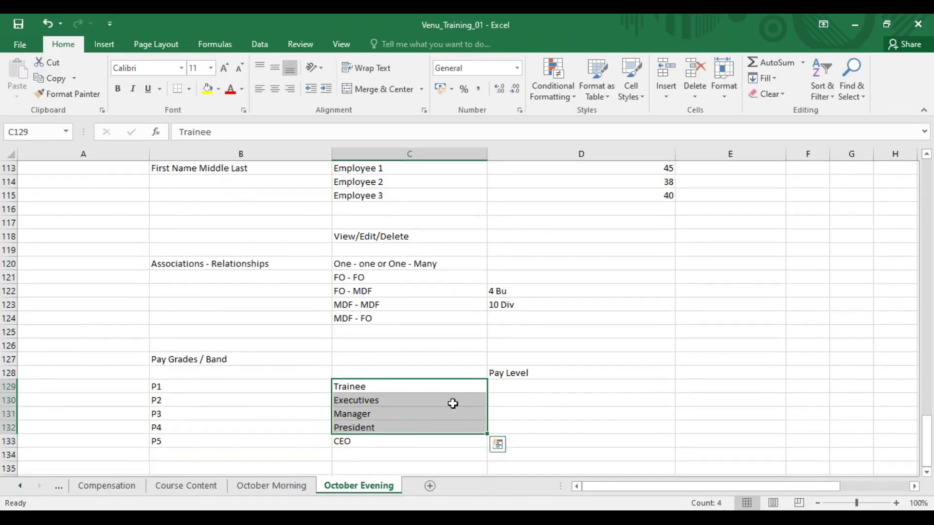
{"action": "left_click", "coordinate": [513, 369]}
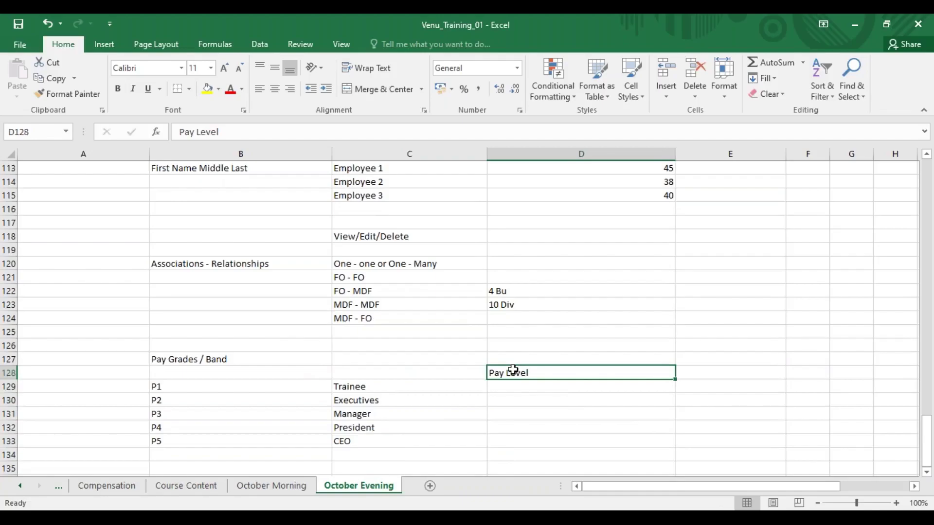
{"action": "key", "text": "Delete"}
{"action": "left_click", "coordinate": [507, 401]}
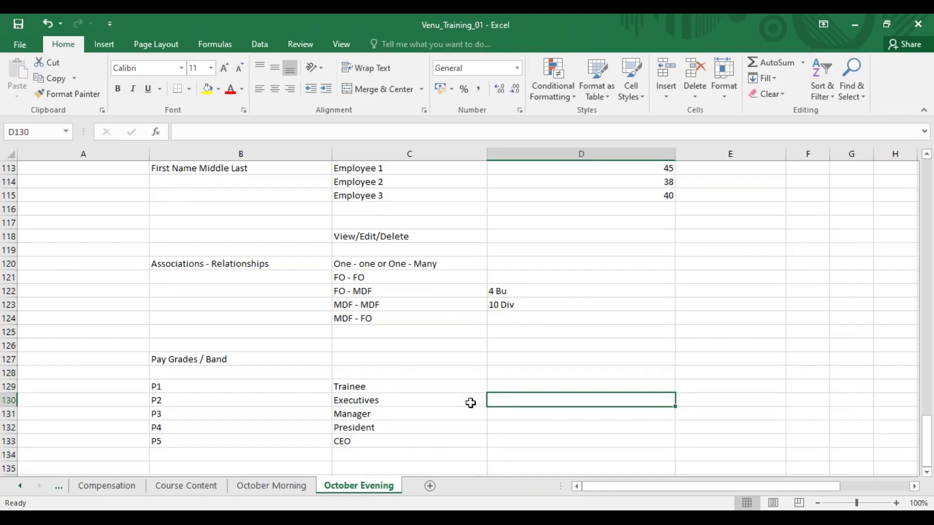
Enter the note "Executive --> Manager = Promotion" in cell C135, below the pay grade list
{"action": "left_click", "coordinate": [391, 403]}
{"action": "left_click", "coordinate": [389, 420]}
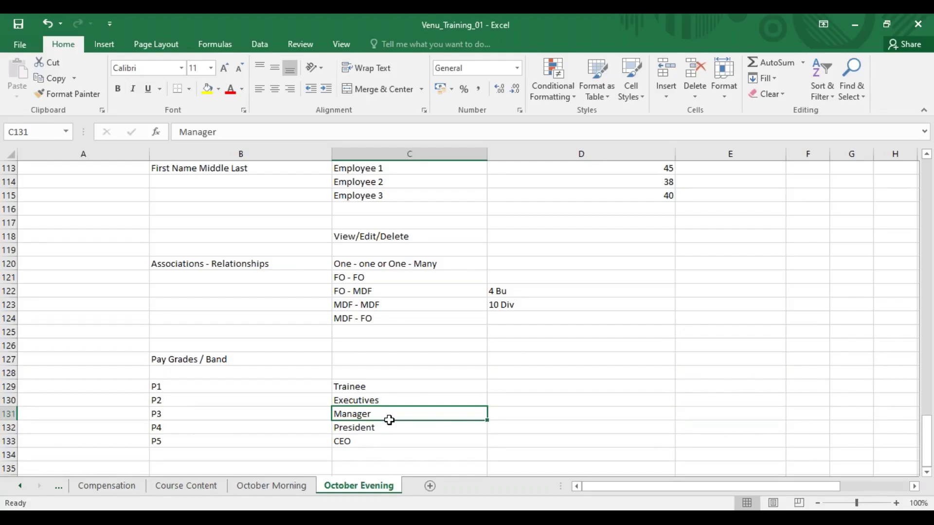
{"action": "left_click", "coordinate": [508, 415]}
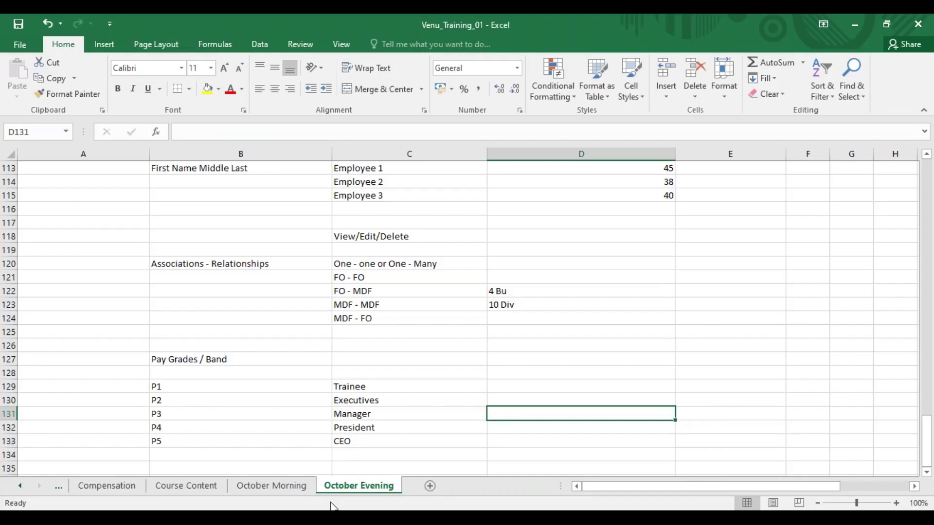
{"action": "left_click", "coordinate": [368, 467]}
{"action": "type", "text": "Exe"}
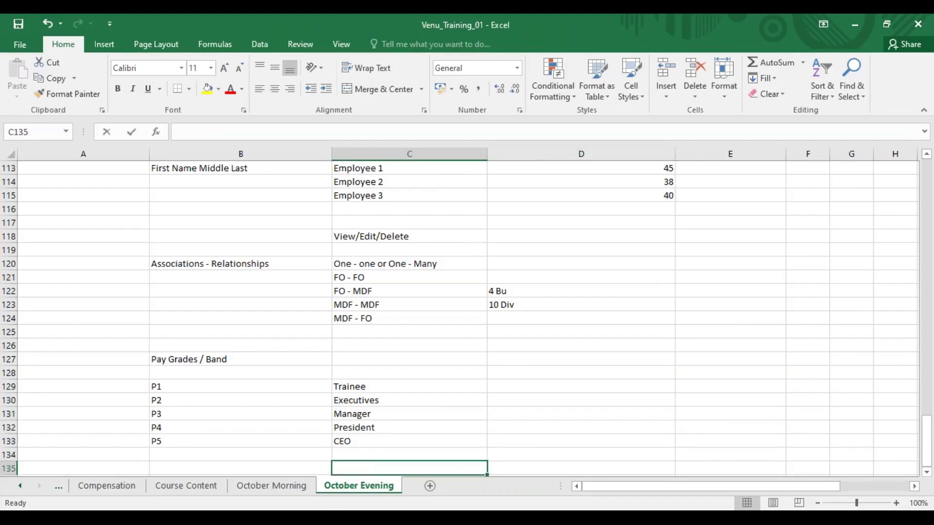
{"action": "key", "text": "BackSpace"}
{"action": "key", "text": "BackSpace"}
{"action": "type", "text": "x"}
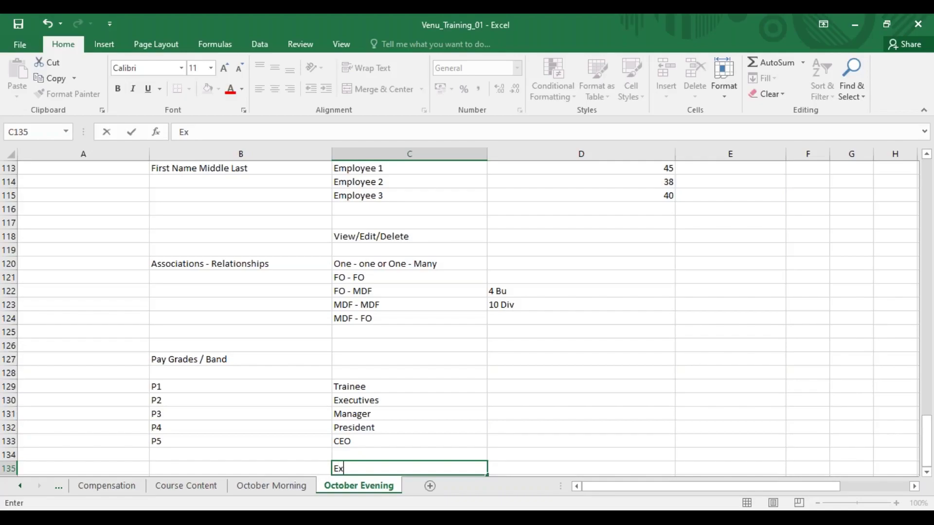
{"action": "type", "text": "ecutive --> Promo"}
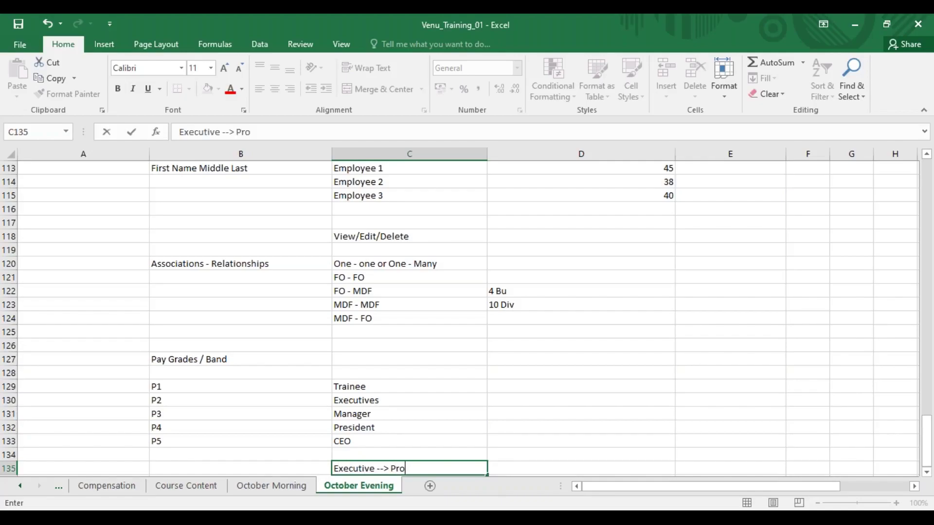
{"action": "key", "text": "BackSpace"}
{"action": "key", "text": "BackSpace"}
{"action": "key", "text": "BackSpace"}
{"action": "key", "text": "BackSpace"}
{"action": "key", "text": "BackSpace"}
{"action": "type", "text": "Manager = Promotio"}
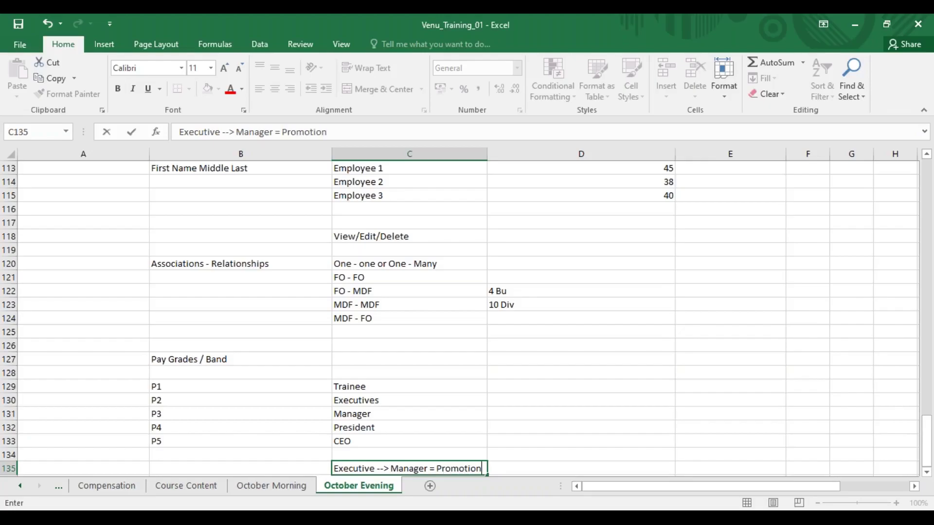
{"action": "type", "text": "n"}
{"action": "key", "text": "Return"}
Add the note "Manger --> Executive = Demotion" in cell C136, under the promotion note
{"action": "type", "text": "Man"}
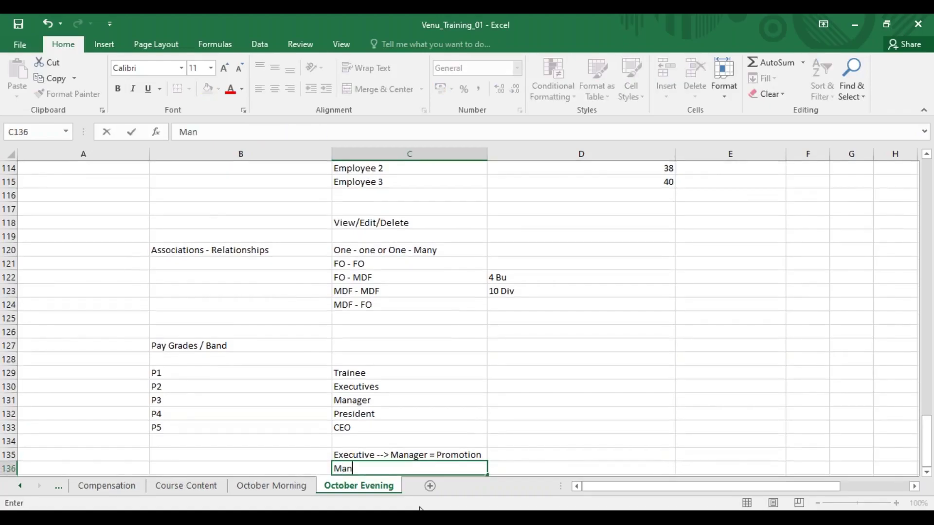
{"action": "type", "text": "ger --> Exe"}
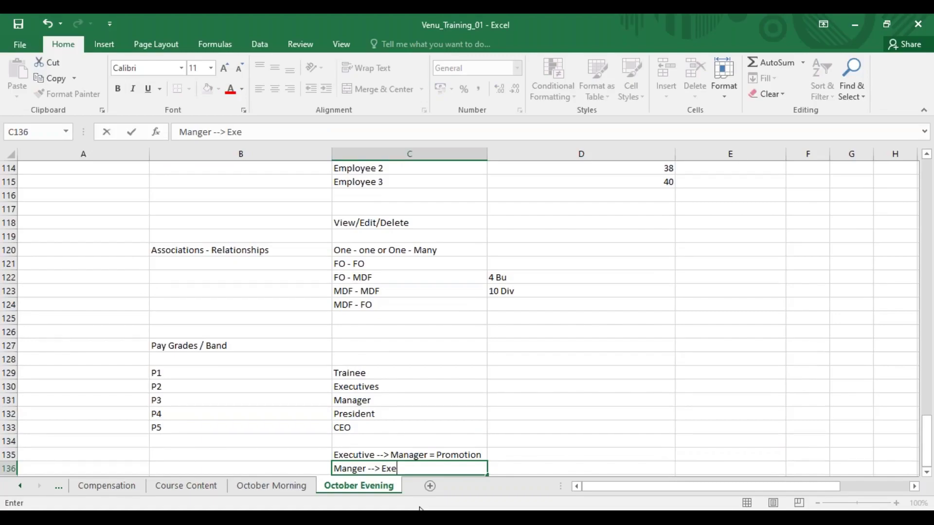
{"action": "type", "text": "cutive = Demotion"}
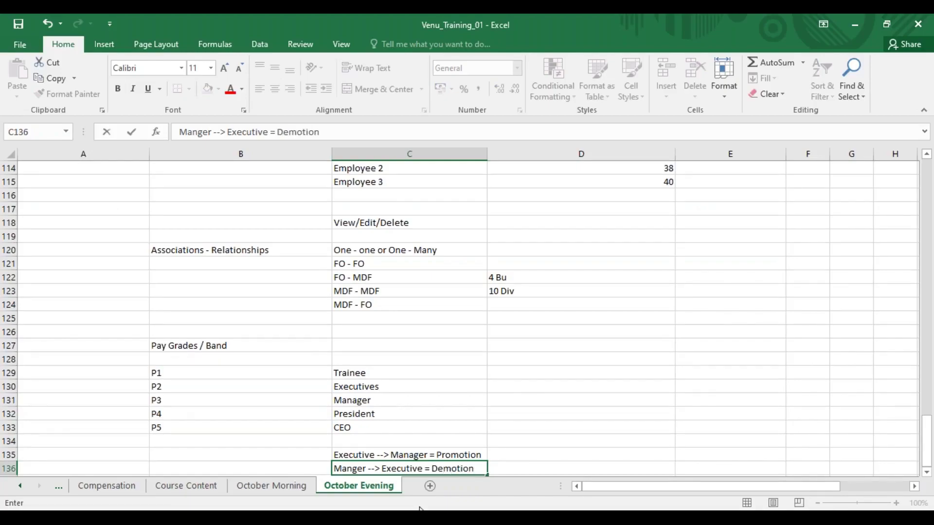
{"action": "left_click", "coordinate": [412, 426]}
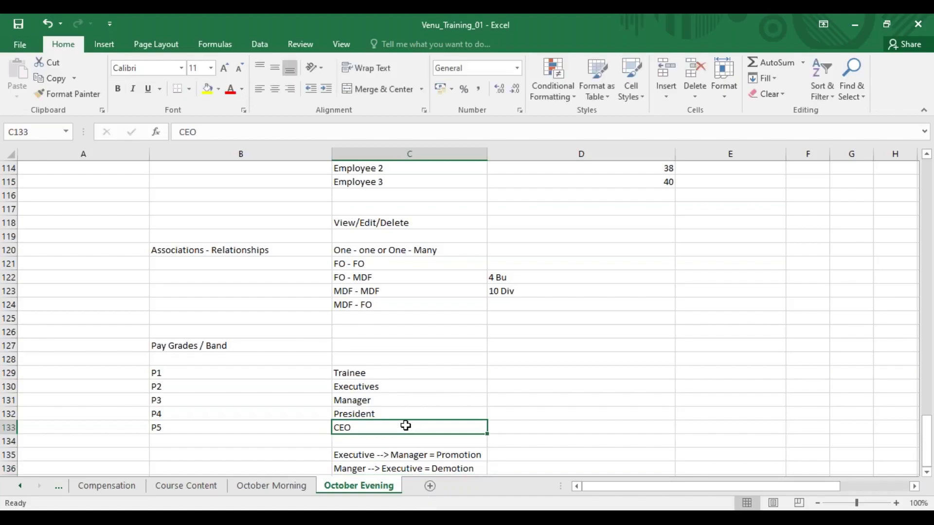
{"action": "left_click", "coordinate": [361, 373]}
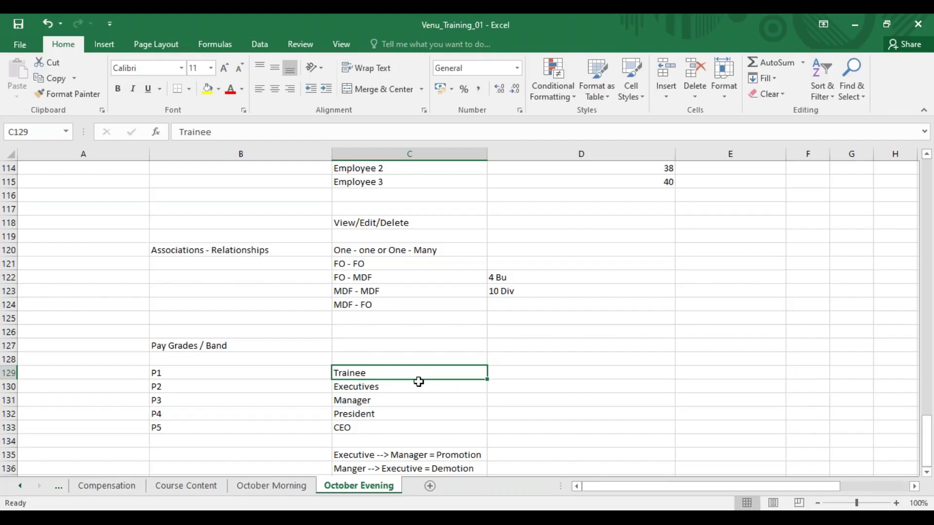
Enter the level numbers 1, 2, 3, 4 and 5 beside the roles in cells D129 to D133
{"action": "left_click", "coordinate": [499, 358]}
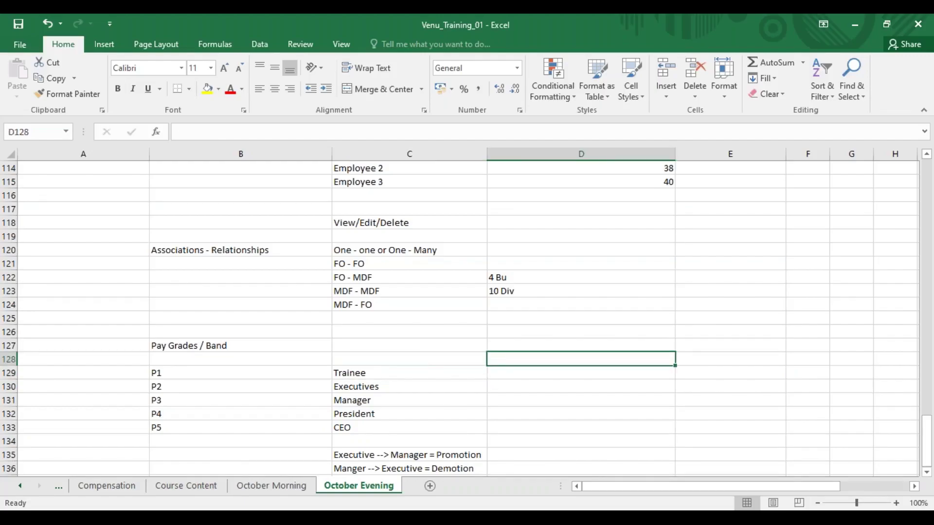
{"action": "left_click", "coordinate": [509, 375]}
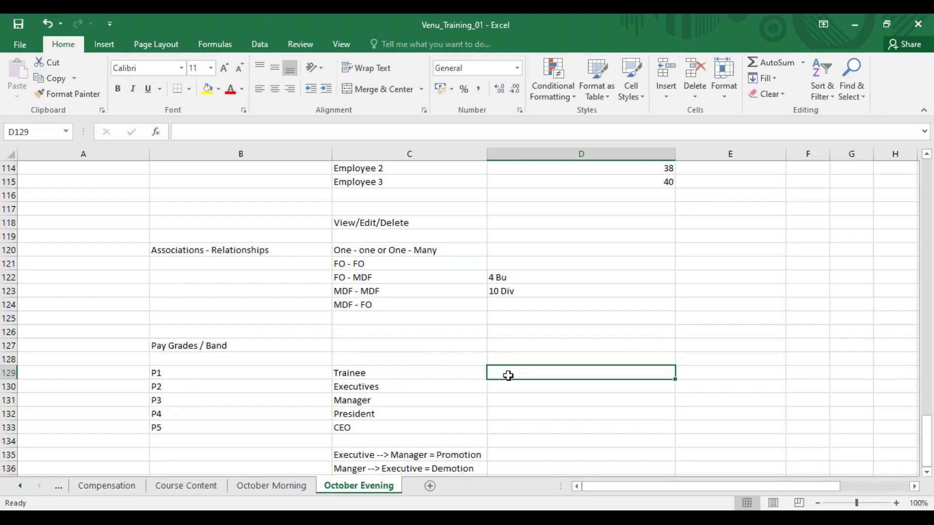
{"action": "type", "text": "1"}
{"action": "key", "text": "Return"}
{"action": "type", "text": "2"}
{"action": "key", "text": "Return"}
{"action": "type", "text": "3"}
{"action": "key", "text": "Return"}
{"action": "type", "text": "4"}
{"action": "key", "text": "Return"}
{"action": "type", "text": "5"}
{"action": "key", "text": "Return"}
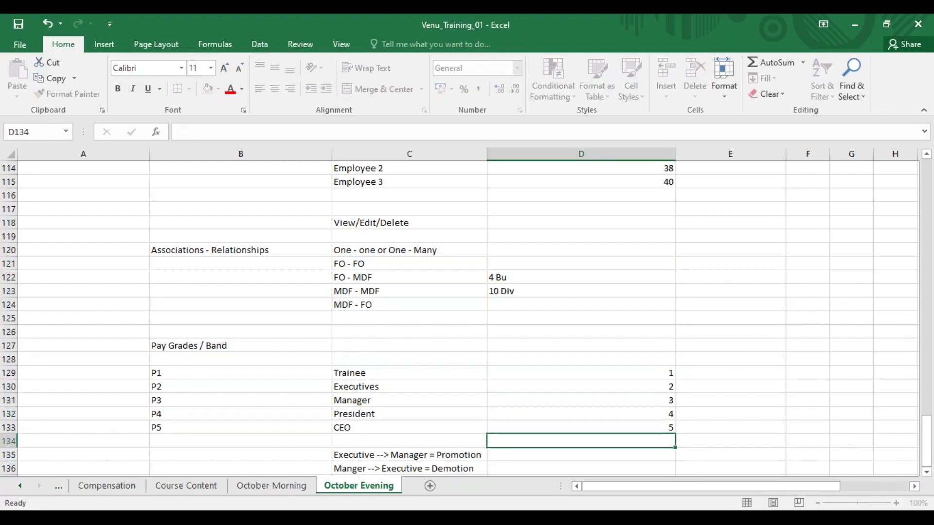
Center the level numbers in cells D129 to D133 horizontally
{"action": "left_click", "coordinate": [625, 394]}
{"action": "left_click_drag", "start_coordinate": [611, 370], "coordinate": [611, 427]}
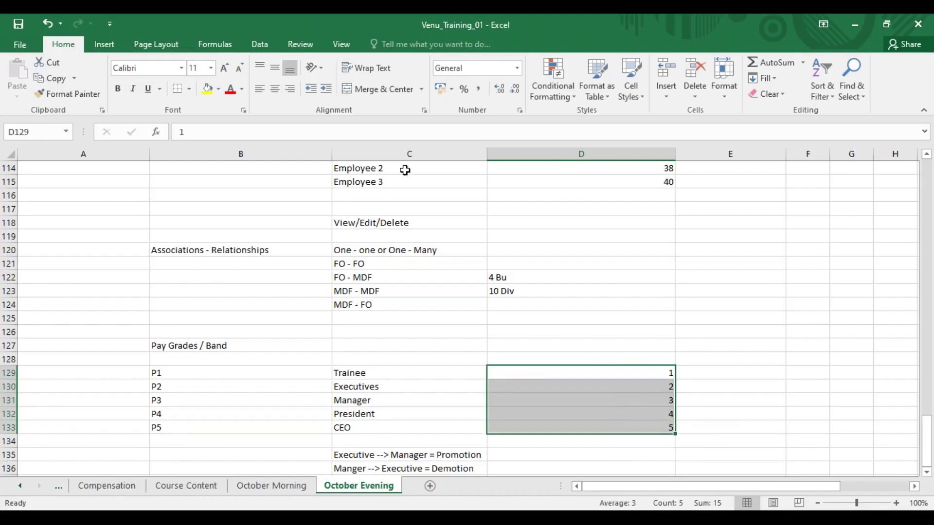
{"action": "left_click", "coordinate": [274, 89]}
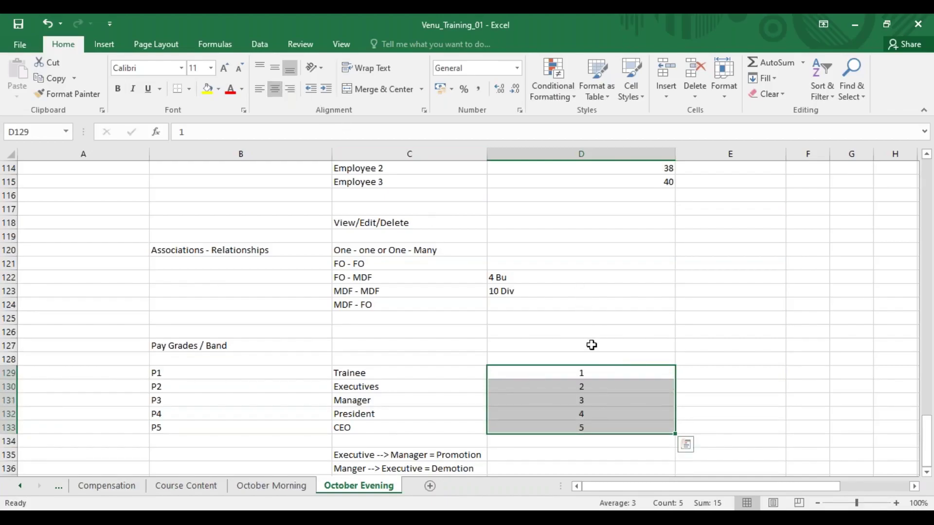
Compare the level numbers of Executives and Manager in cells D130 and D131
{"action": "left_click", "coordinate": [594, 388]}
{"action": "left_click", "coordinate": [595, 401]}
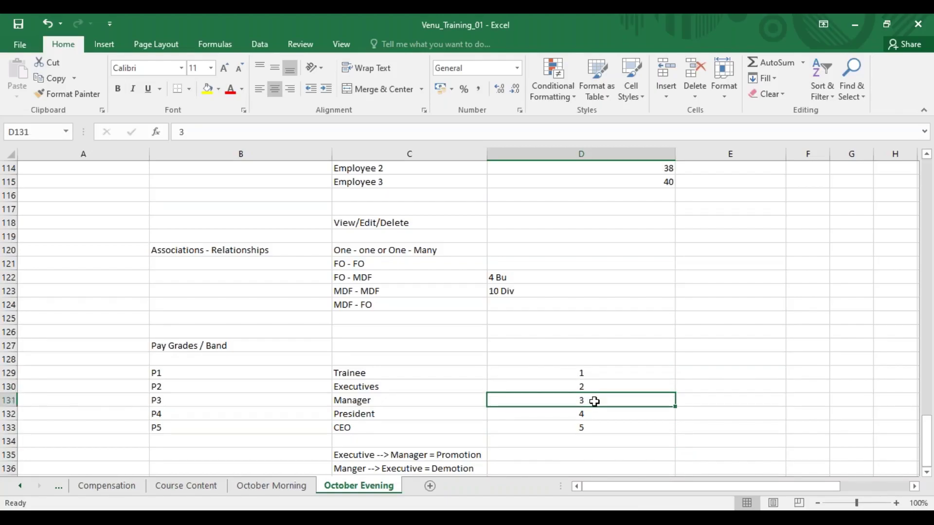
{"action": "left_click", "coordinate": [588, 387]}
{"action": "left_click", "coordinate": [589, 400]}
{"action": "left_click", "coordinate": [588, 388]}
{"action": "left_click", "coordinate": [589, 405]}
{"action": "left_click", "coordinate": [565, 358]}
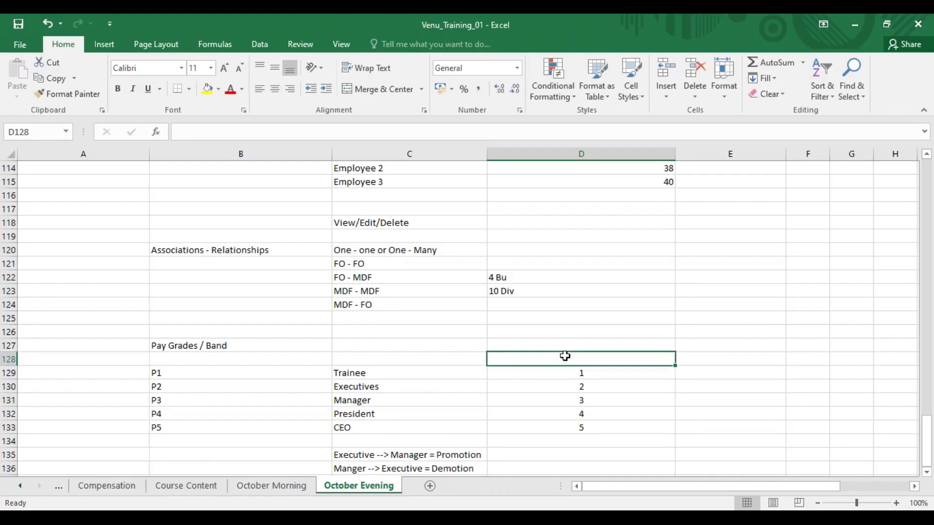
Switch to the new Pay Grade form in SuccessFactors and highlight the Pay Grade Level label
{"action": "key", "text": "alt+Tab"}
{"action": "triple_click", "coordinate": [348, 359]}
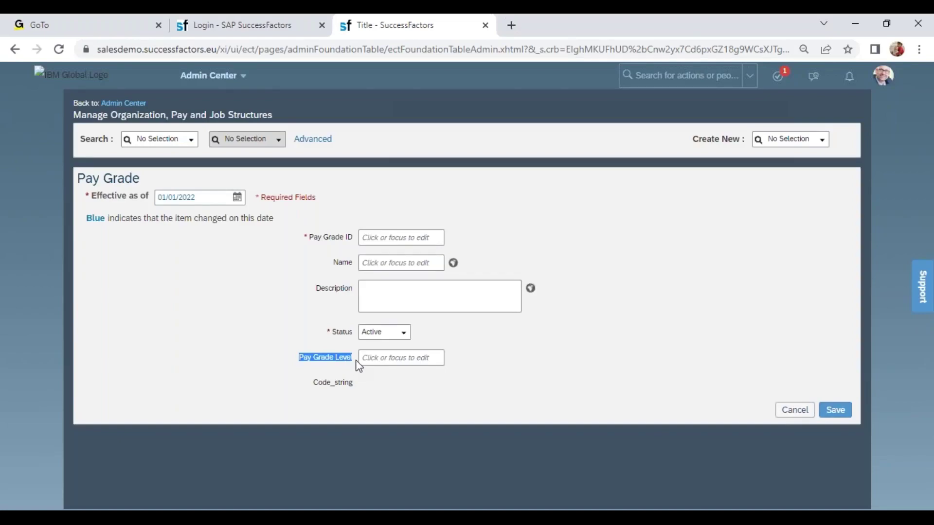
Try the letter A as the Pay Grade Level, and clear the field again
{"action": "left_click", "coordinate": [392, 358]}
{"action": "type", "text": "A"}
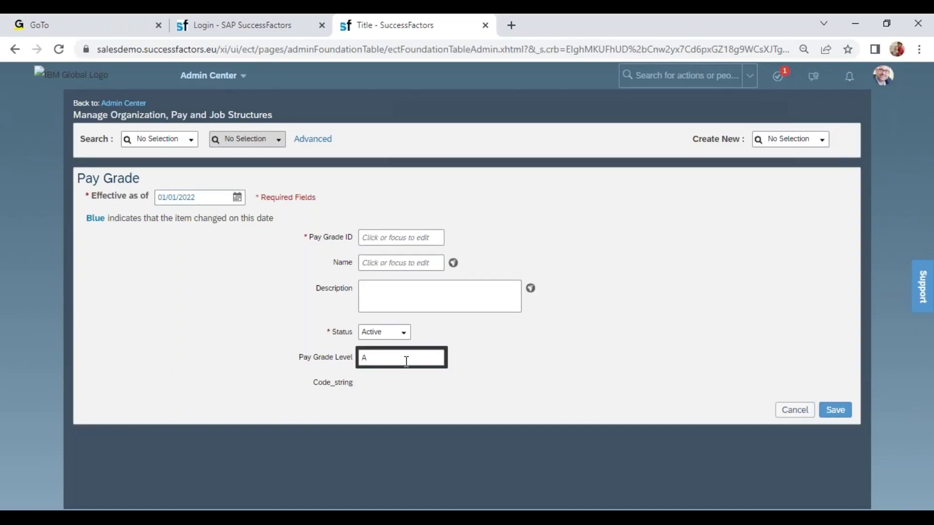
{"action": "left_click", "coordinate": [513, 363]}
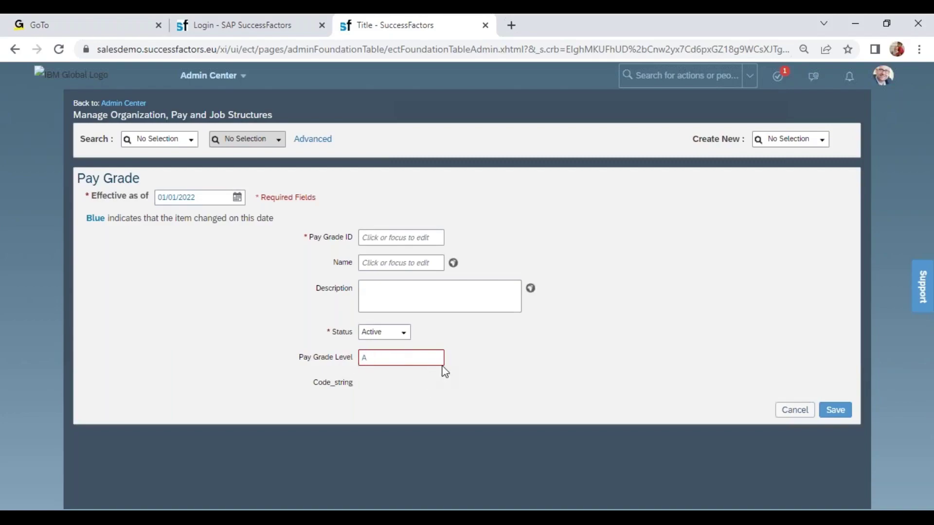
{"action": "left_click", "coordinate": [396, 356]}
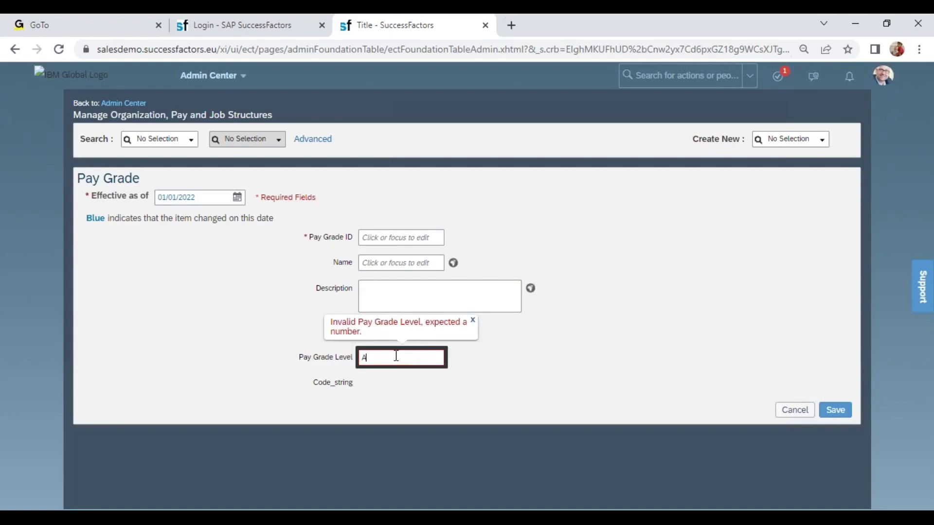
{"action": "key", "text": "BackSpace"}
Fill in the pay grade with ID P1, name Wipro Trainees and Pay Grade Level 1, and save the record
{"action": "left_click", "coordinate": [389, 239]}
{"action": "type", "text": "P1"}
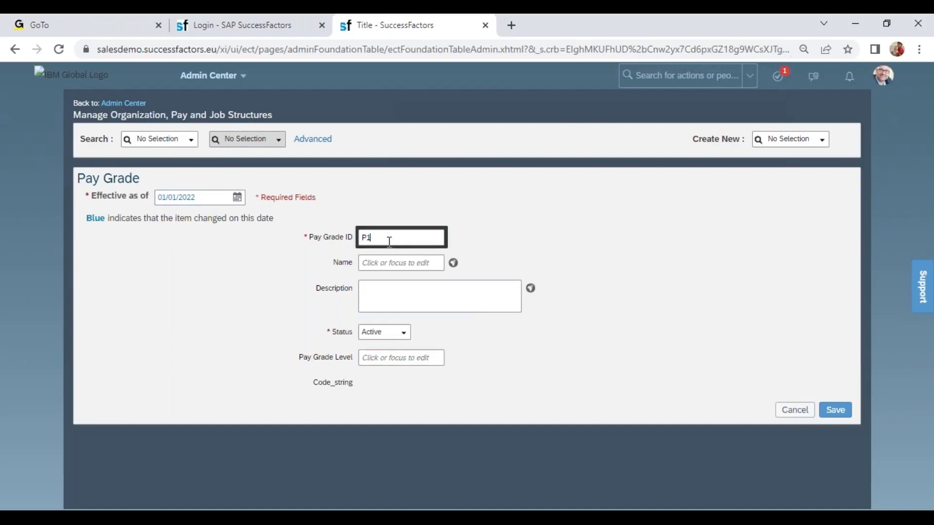
{"action": "key", "text": "Tab"}
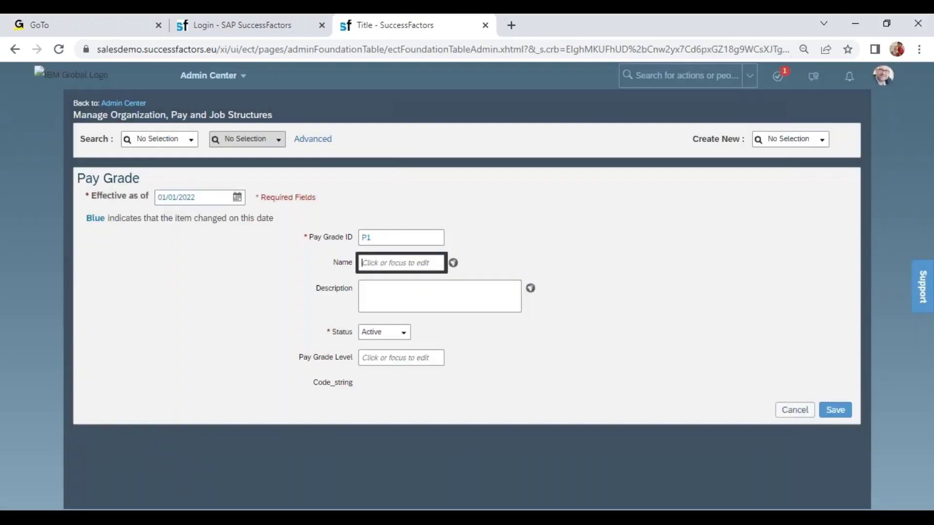
{"action": "type", "text": "Wipro Trainees"}
{"action": "key", "text": "Tab"}
{"action": "key", "text": "Tab"}
{"action": "key", "text": "Tab"}
{"action": "type", "text": "1"}
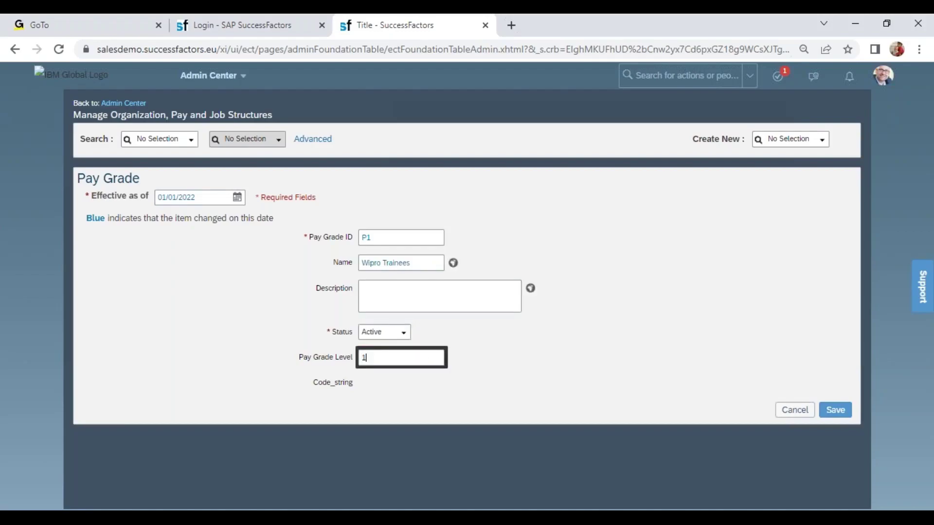
{"action": "left_click", "coordinate": [838, 409]}
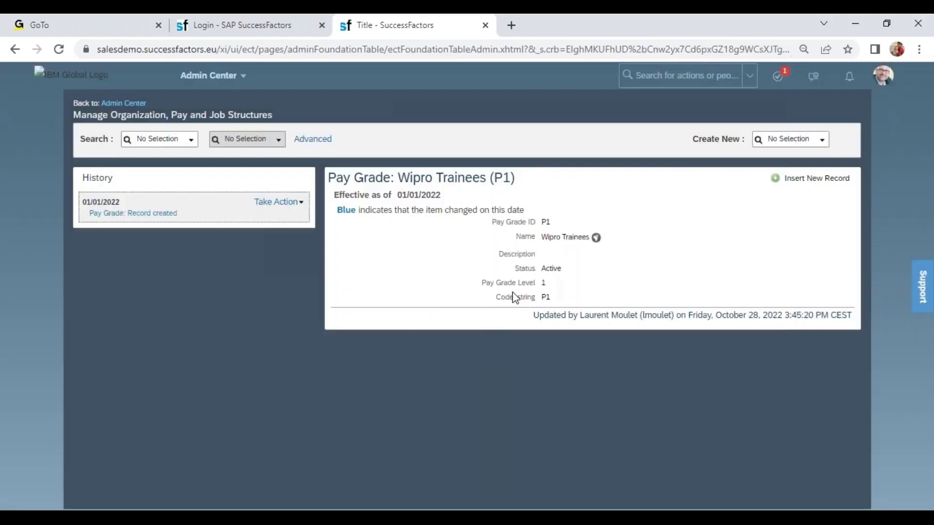
Compare the Code_string with the Pay Grade ID on the saved Wipro Trainees record
{"action": "left_click_drag", "start_coordinate": [521, 297], "coordinate": [496, 298]}
{"action": "left_click_drag", "start_coordinate": [557, 297], "coordinate": [579, 300]}
{"action": "left_click_drag", "start_coordinate": [524, 222], "coordinate": [491, 222]}
Start a new Pay Grade record with ID P2 and an effective date of 01/01/2022
{"action": "double_click", "coordinate": [773, 139]}
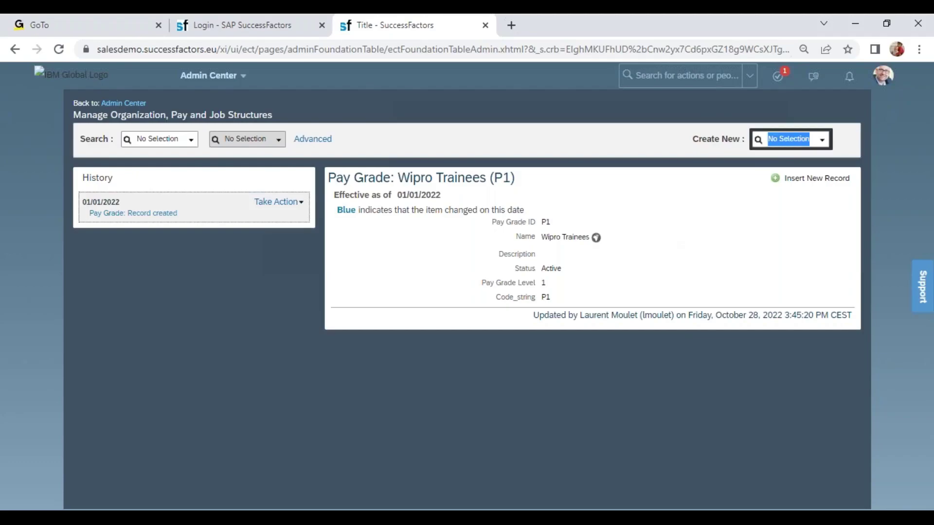
{"action": "type", "text": "pay g"}
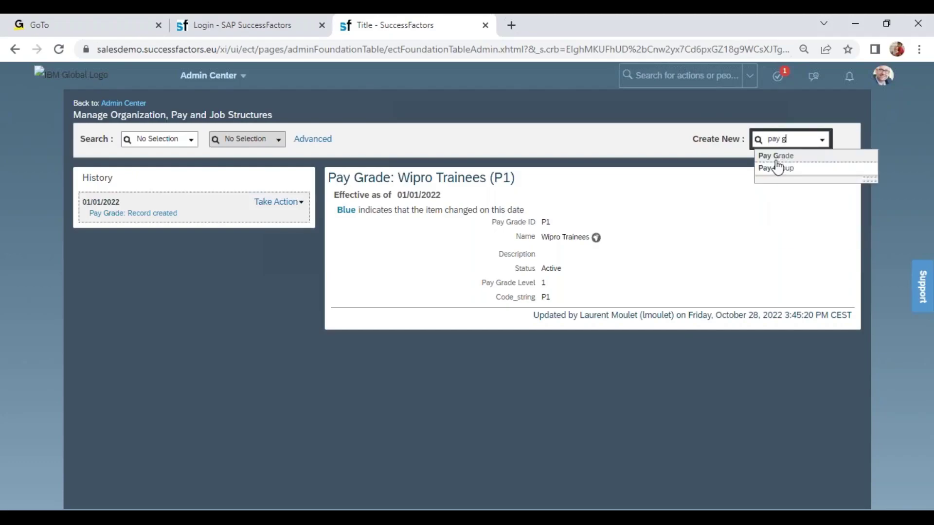
{"action": "left_click", "coordinate": [777, 161]}
{"action": "left_click", "coordinate": [401, 237]}
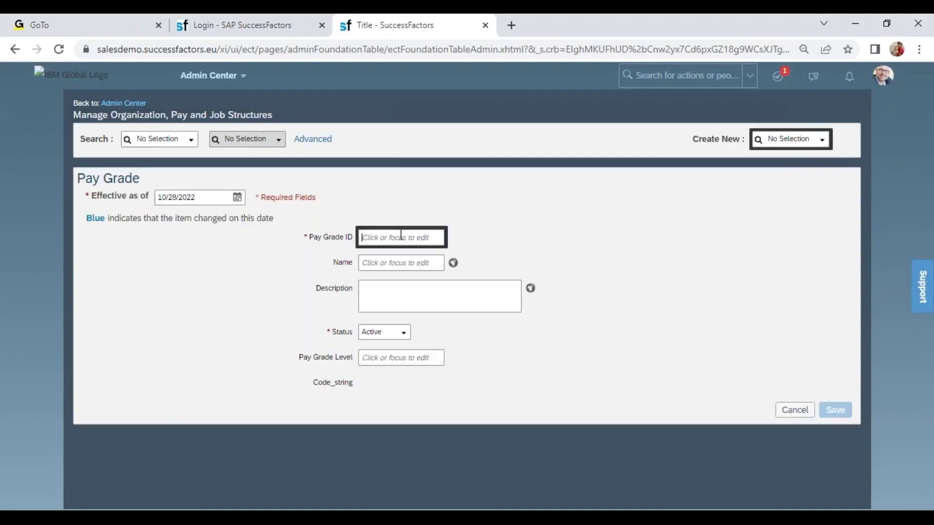
{"action": "type", "text": "P2"}
{"action": "key", "text": "Tab"}
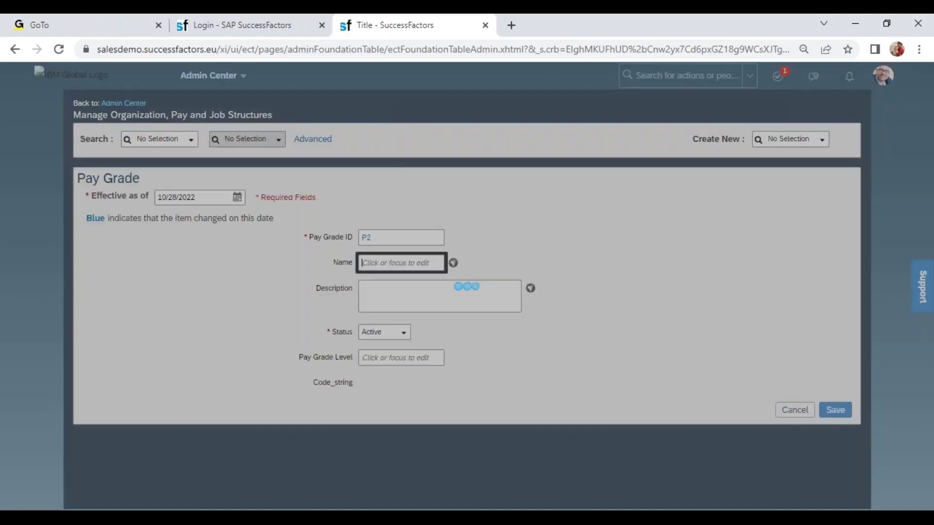
{"action": "triple_click", "coordinate": [189, 196]}
{"action": "type", "text": "01012022"}
{"action": "key", "text": "Return"}
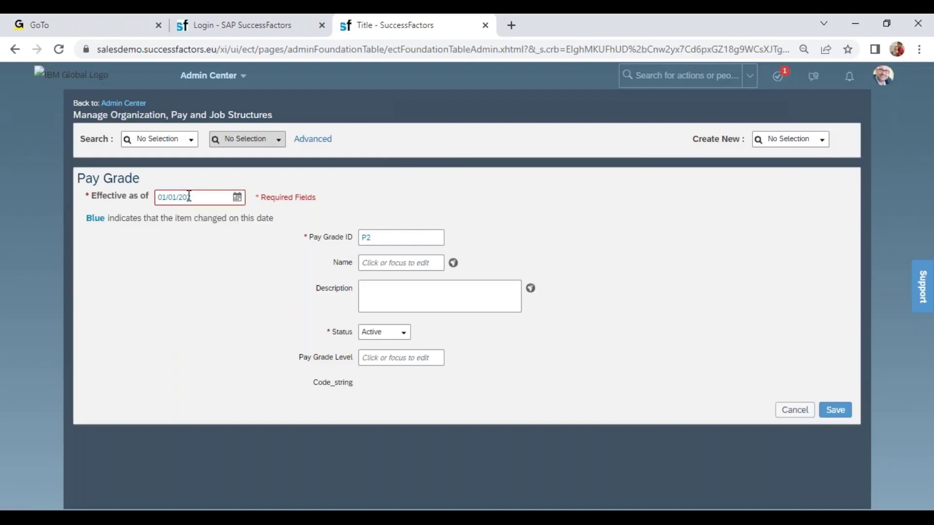
{"action": "key", "text": "Tab"}
{"action": "key", "text": "Tab"}
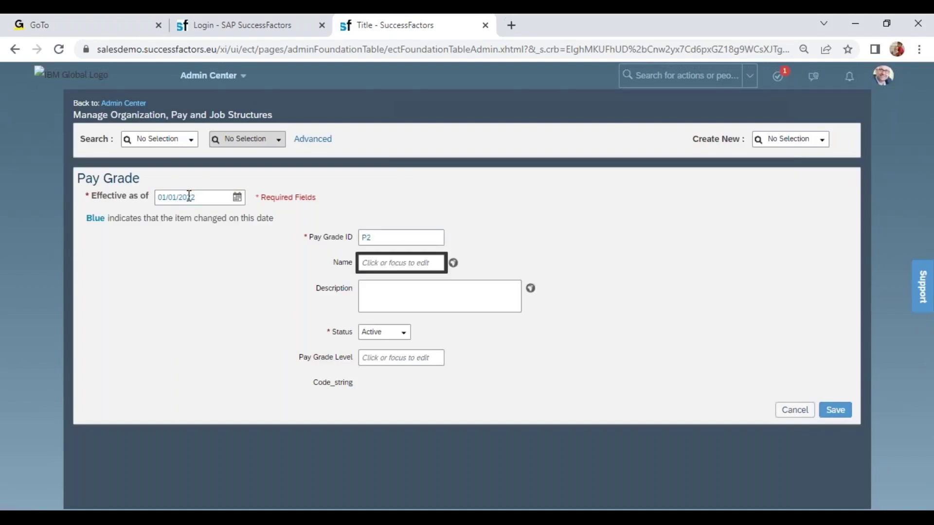
Name pay grade P2 Wipro Executives with Pay Grade Level 2, save it, and check the saved level and Code_string
{"action": "type", "text": "W"}
{"action": "key", "text": "Tab"}
{"action": "key", "text": "Tab"}
{"action": "key", "text": "Tab"}
{"action": "key", "text": "Tab"}
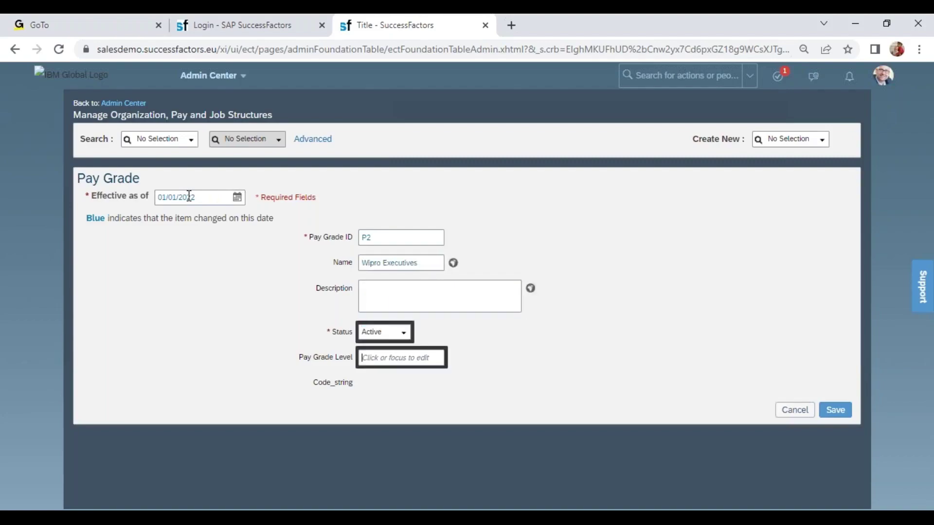
{"action": "type", "text": "2"}
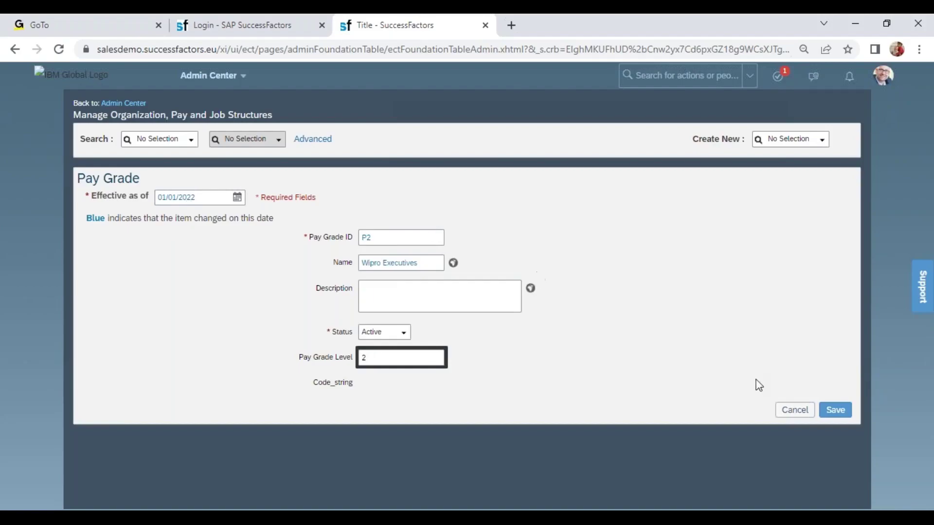
{"action": "left_click", "coordinate": [826, 411]}
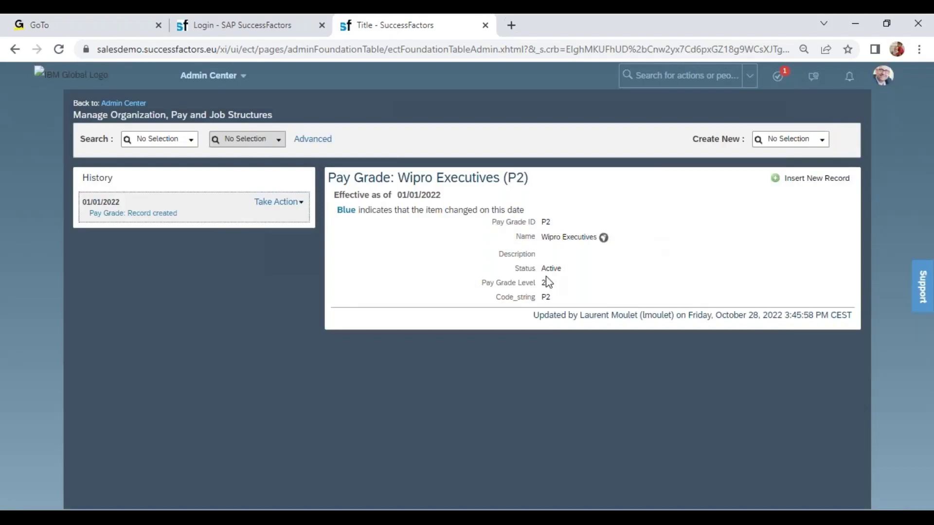
{"action": "left_click_drag", "start_coordinate": [522, 283], "coordinate": [579, 295]}
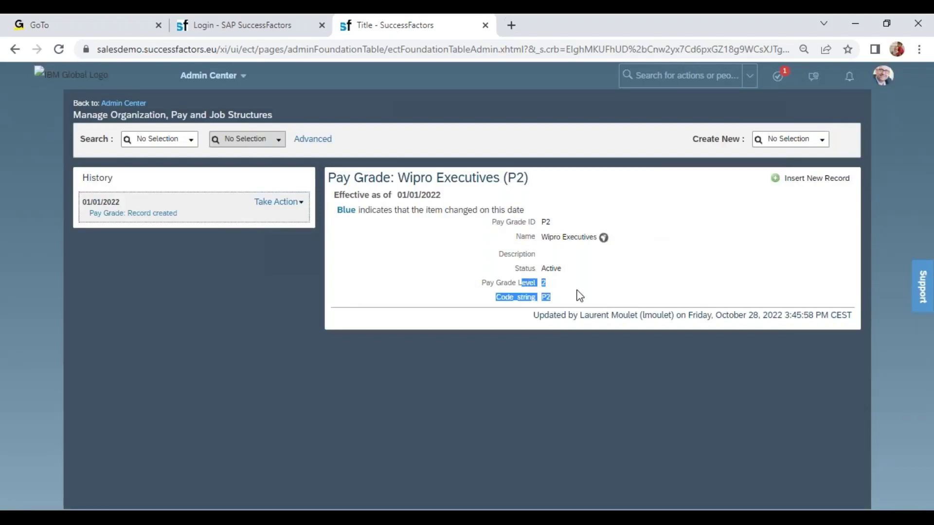
Start another Pay Grade record effective 01/01/2022 with P3 as its Pay Grade ID
{"action": "left_click", "coordinate": [792, 140]}
{"action": "type", "text": "pay"}
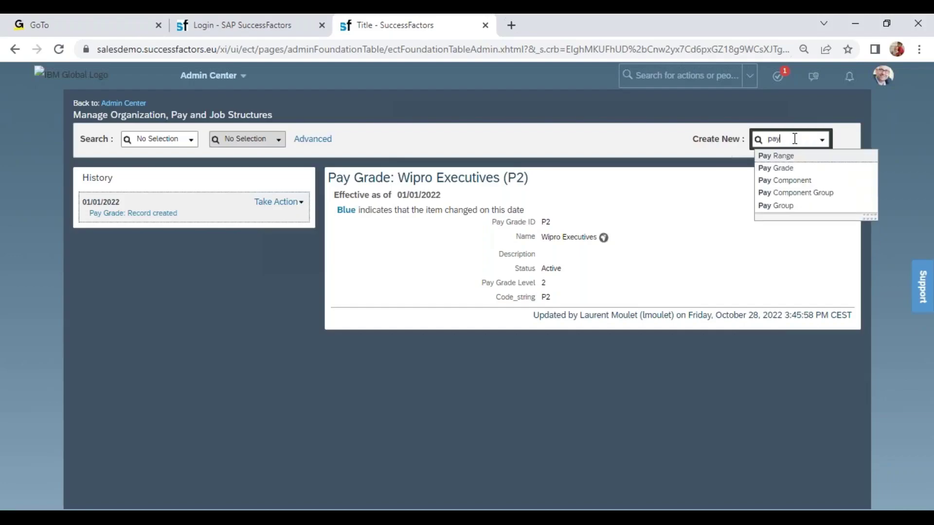
{"action": "left_click", "coordinate": [779, 167]}
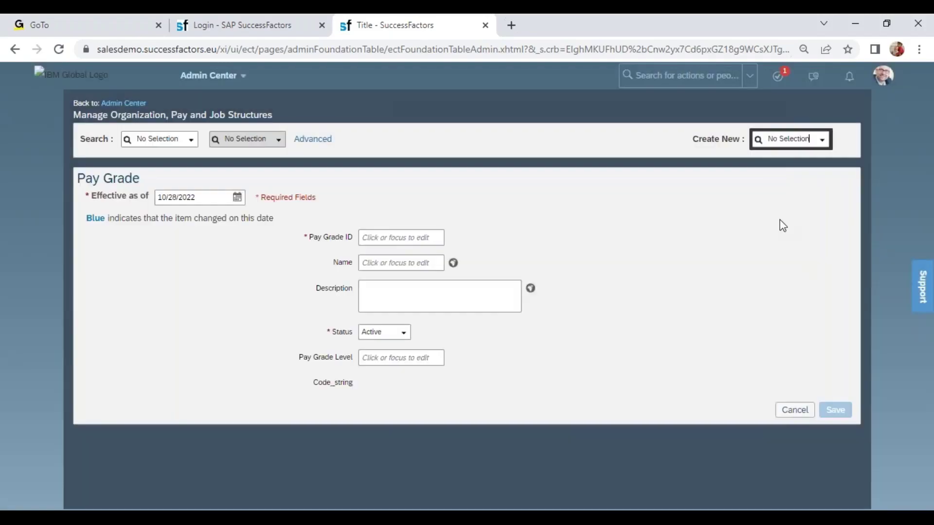
{"action": "left_click", "coordinate": [223, 196]}
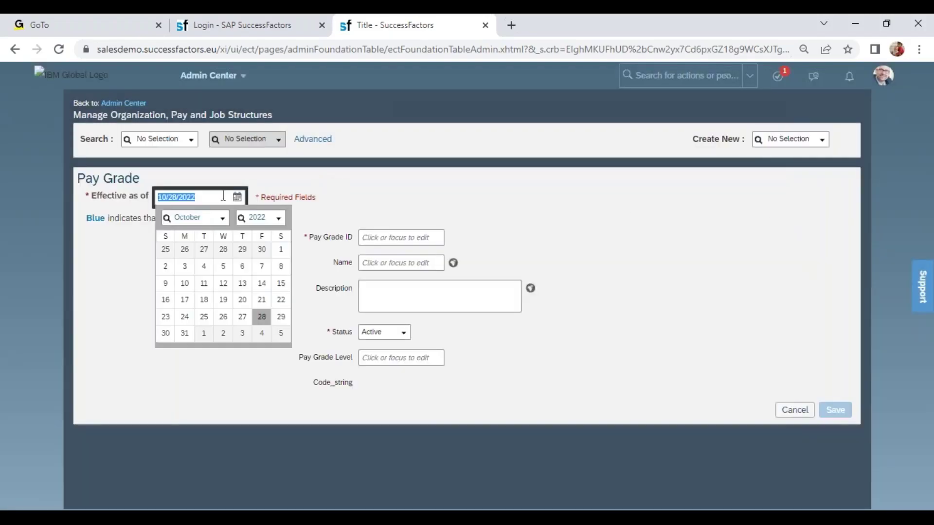
{"action": "type", "text": "01/01/2"}
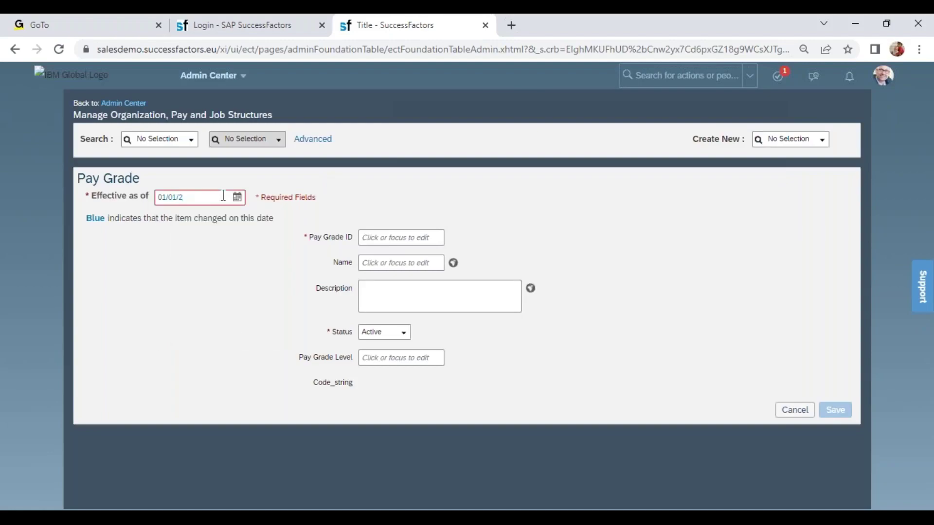
{"action": "type", "text": "022"}
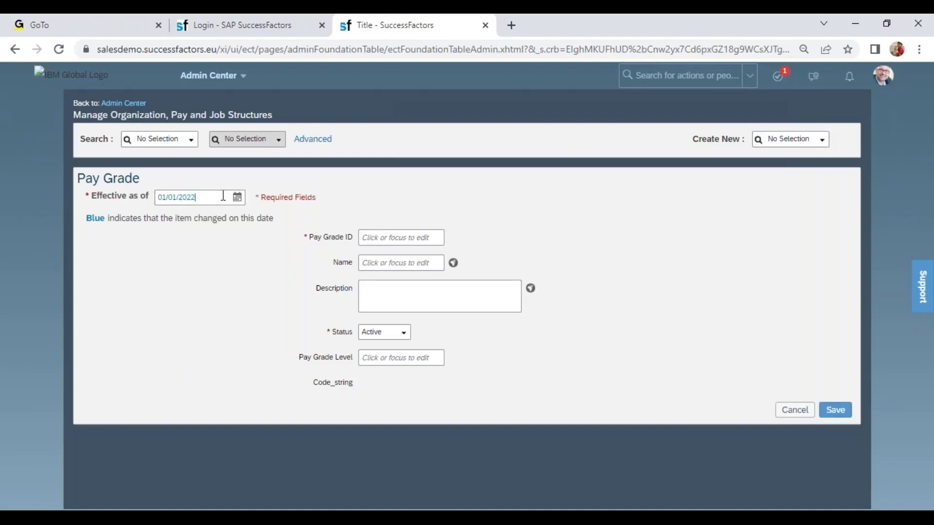
{"action": "left_click", "coordinate": [402, 236]}
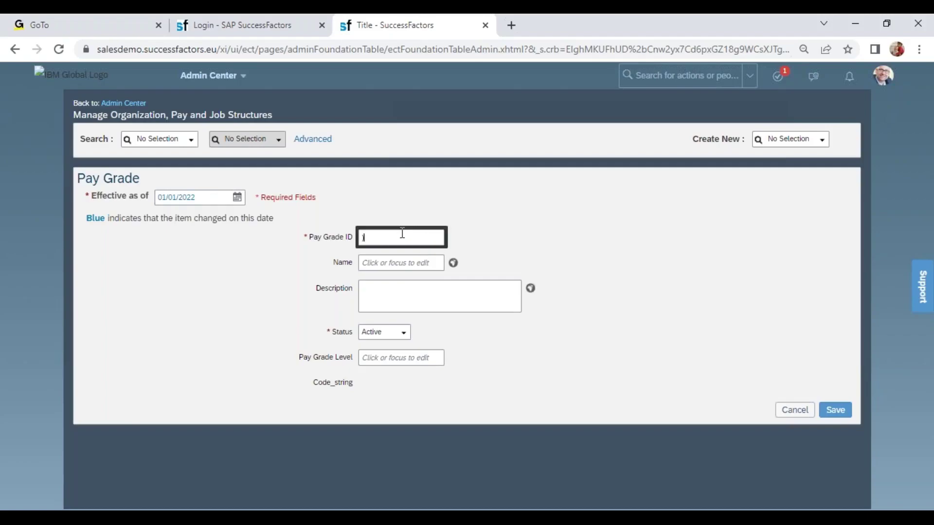
{"action": "type", "text": "p"}
{"action": "key", "text": "BackSpace"}
{"action": "type", "text": "P3"}
{"action": "key", "text": "Tab"}
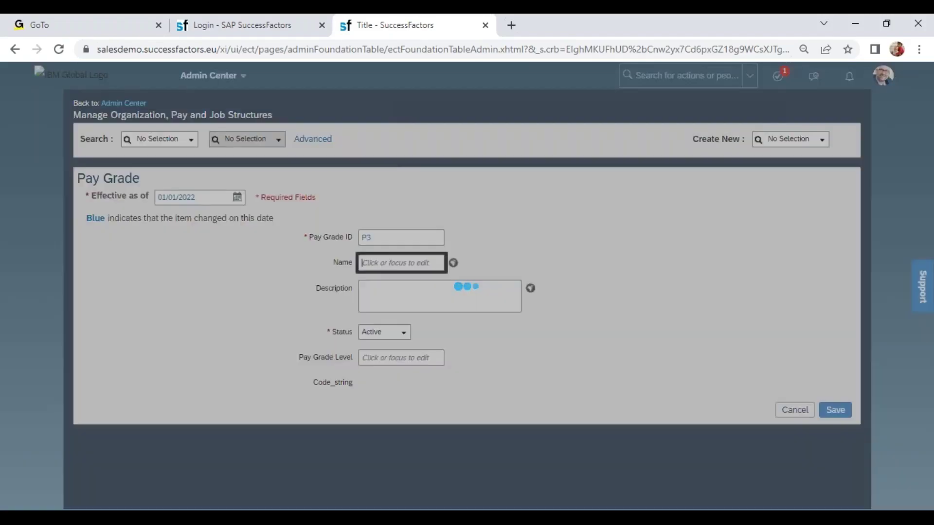
Name pay grade P3 Wipro Managers, set its Pay Grade Level to 3, and save the record
{"action": "type", "text": "Wipro Managers"}
{"action": "key", "text": "Tab"}
{"action": "key", "text": "Tab"}
{"action": "key", "text": "Tab"}
{"action": "key", "text": "Tab"}
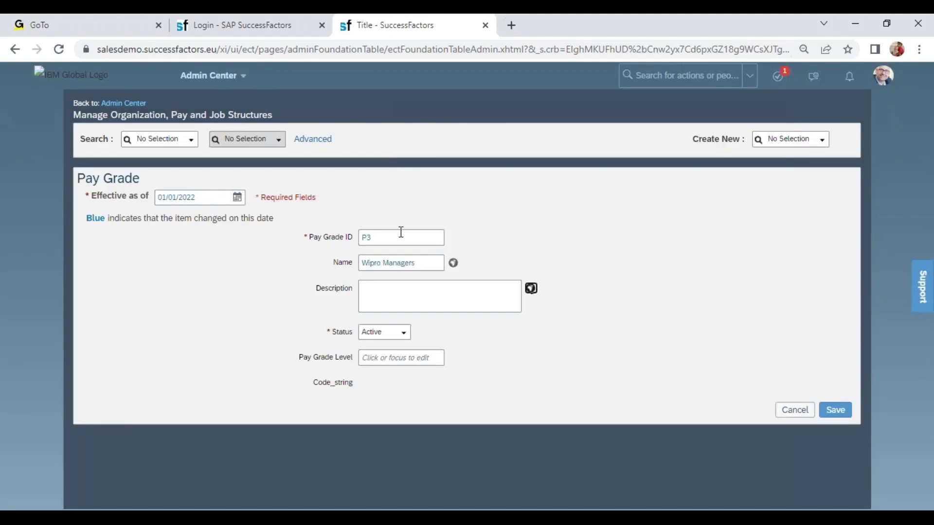
{"action": "type", "text": "3"}
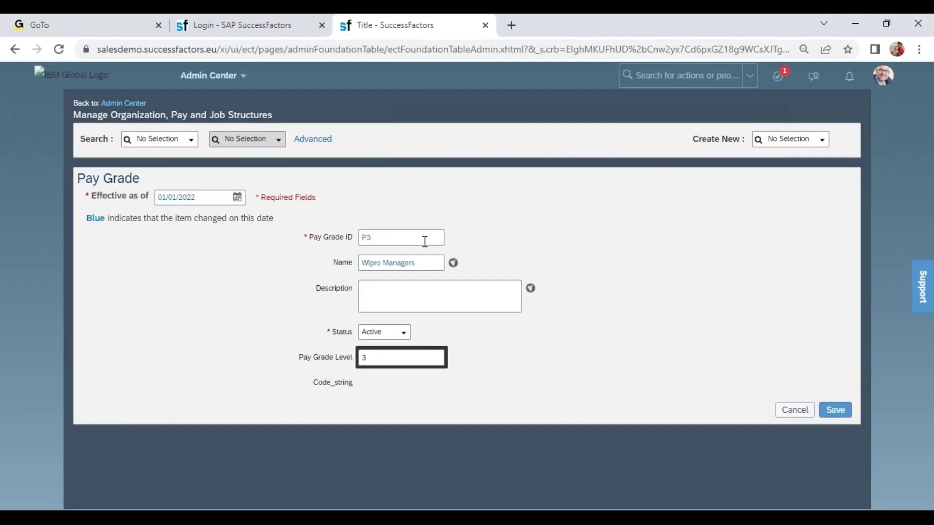
{"action": "left_click", "coordinate": [836, 410]}
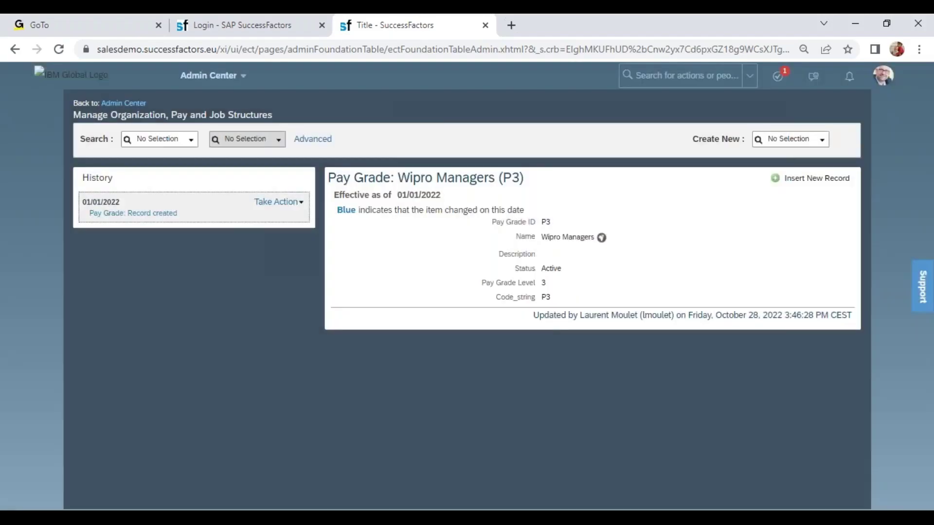
Create a new Pay Grade record effective 01/01/2022 with Pay Grade ID P4
{"action": "left_click", "coordinate": [822, 139]}
{"action": "left_click", "coordinate": [792, 217]}
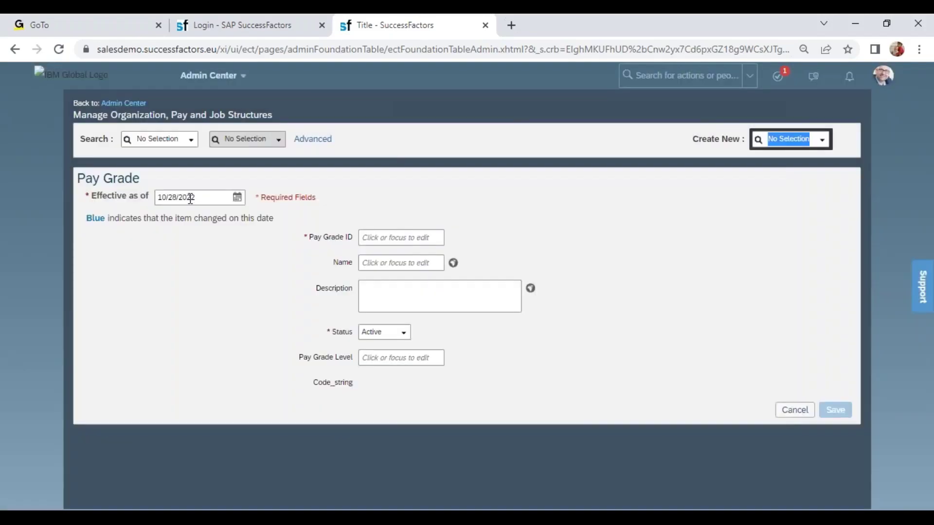
{"action": "left_click", "coordinate": [190, 198]}
{"action": "type", "text": "01/01/2022"}
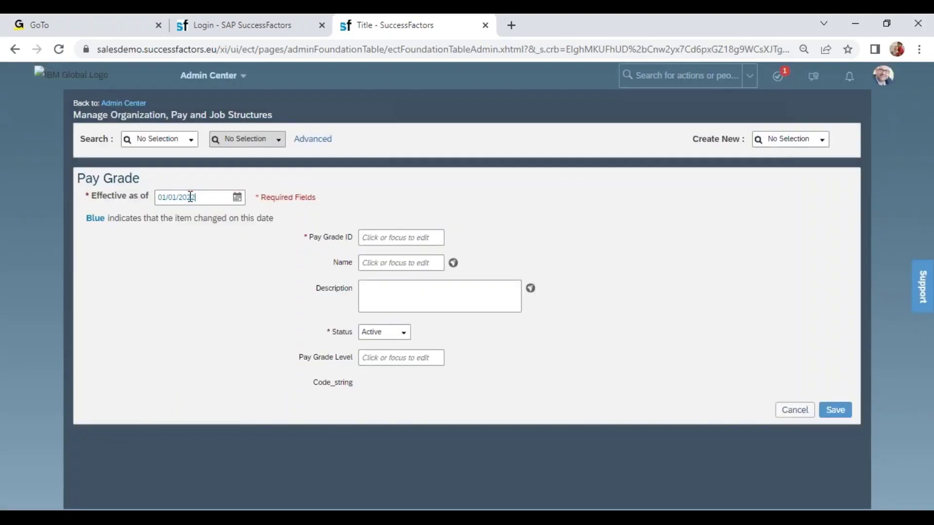
{"action": "left_click", "coordinate": [390, 238]}
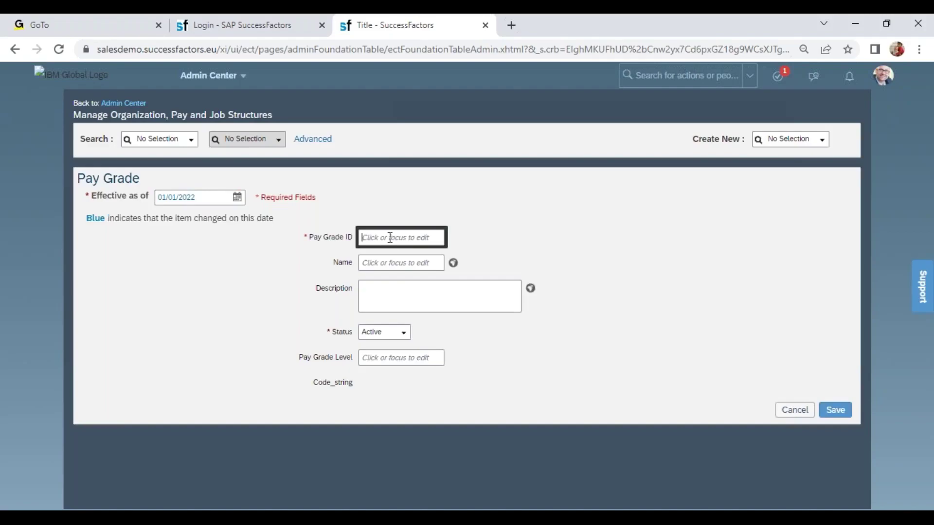
{"action": "type", "text": "P4"}
{"action": "key", "text": "Tab"}
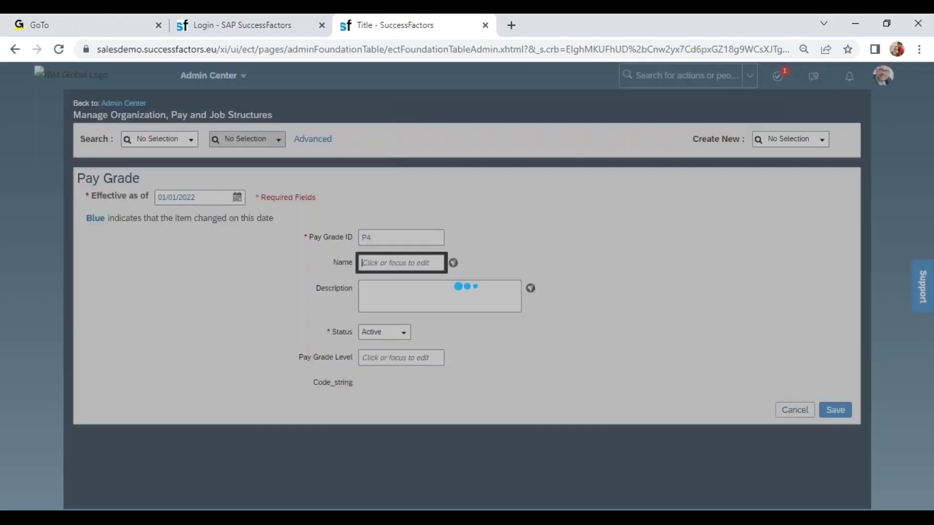
Name pay grade P4 Wipro President, set its Pay Grade Level to 4, and save the record
{"action": "type", "text": "Wipro P"}
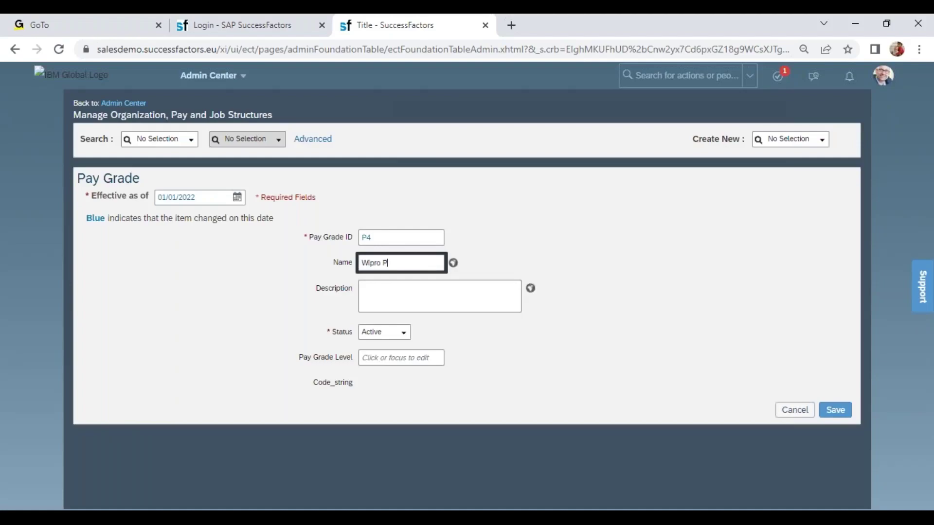
{"action": "key", "text": "Tab"}
{"action": "key", "text": "Tab"}
{"action": "key", "text": "Tab"}
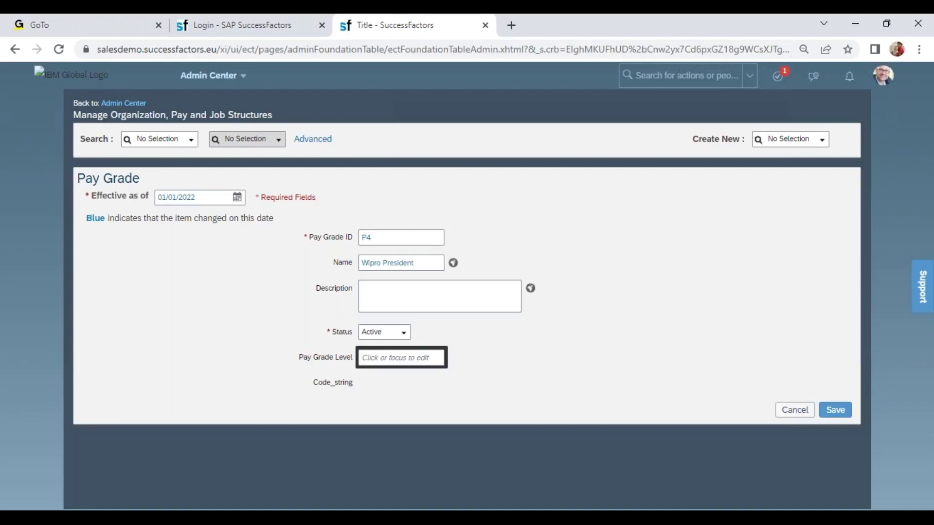
{"action": "type", "text": "4"}
{"action": "left_click", "coordinate": [843, 409]}
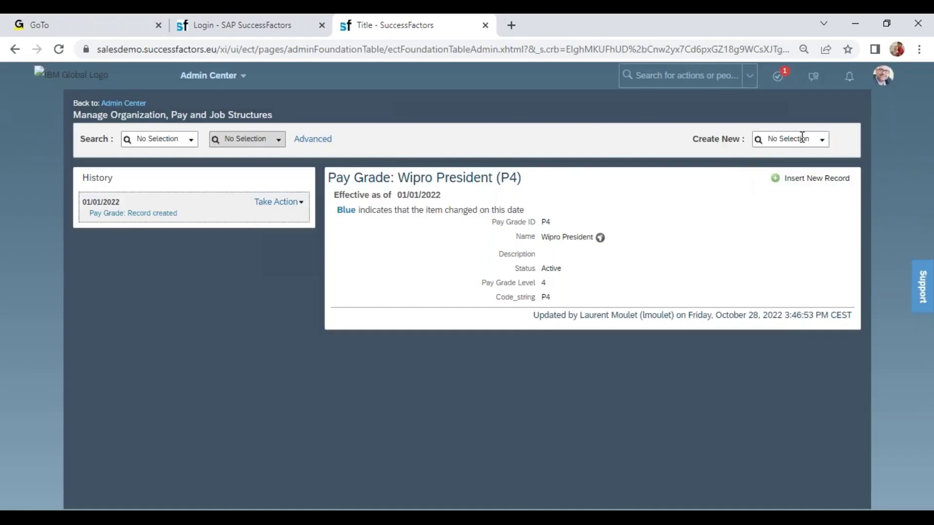
Begin a further Pay Grade record with effective date 01/01/2022 and Pay Grade ID P5
{"action": "left_click", "coordinate": [802, 136]}
{"action": "type", "text": "pay"}
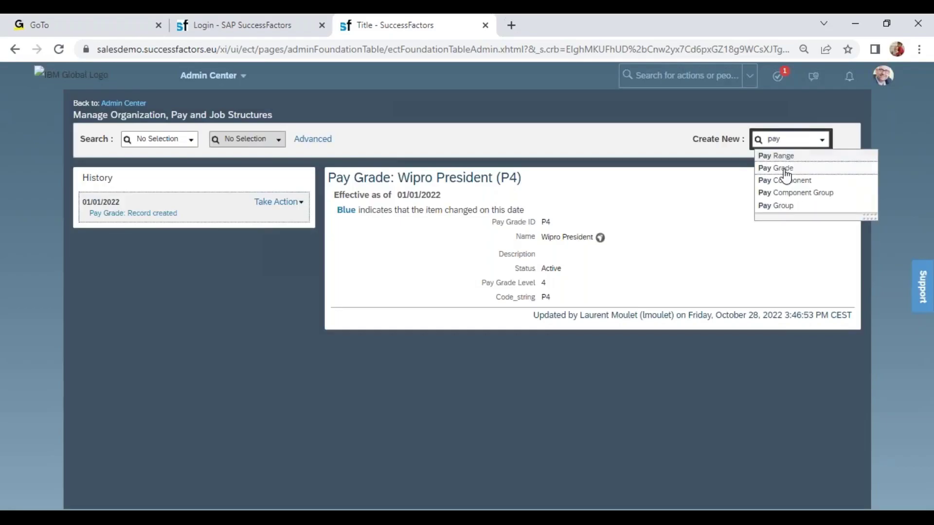
{"action": "left_click", "coordinate": [776, 168]}
{"action": "left_click", "coordinate": [185, 197]}
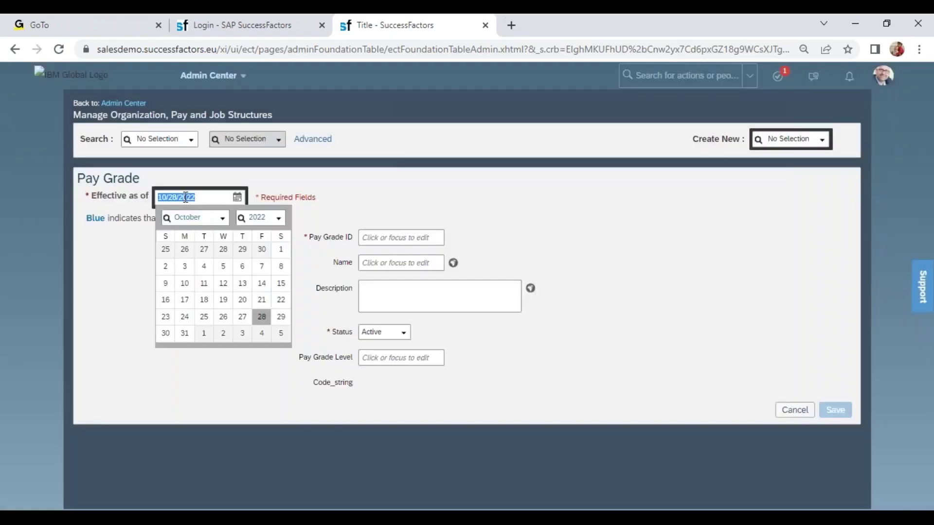
{"action": "type", "text": "01/01/2022"}
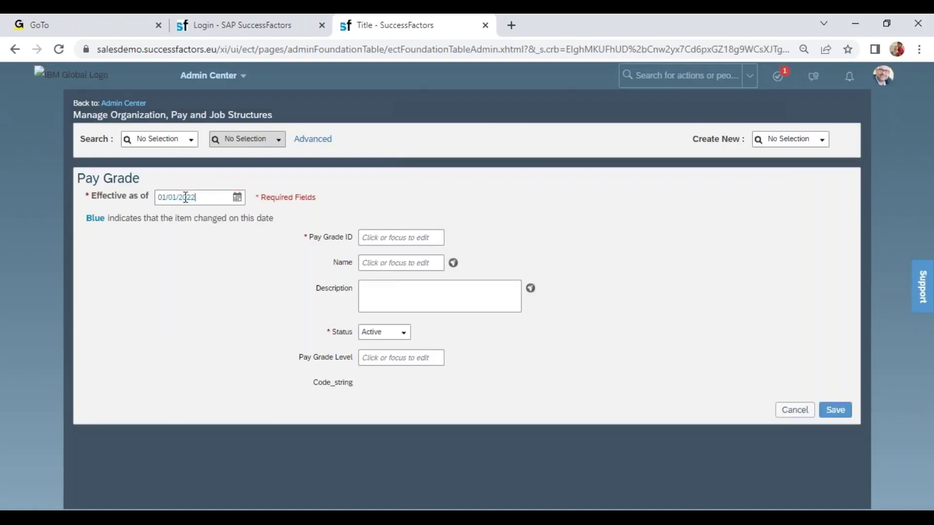
{"action": "left_click", "coordinate": [387, 237]}
{"action": "type", "text": "P5"}
{"action": "key", "text": "Tab"}
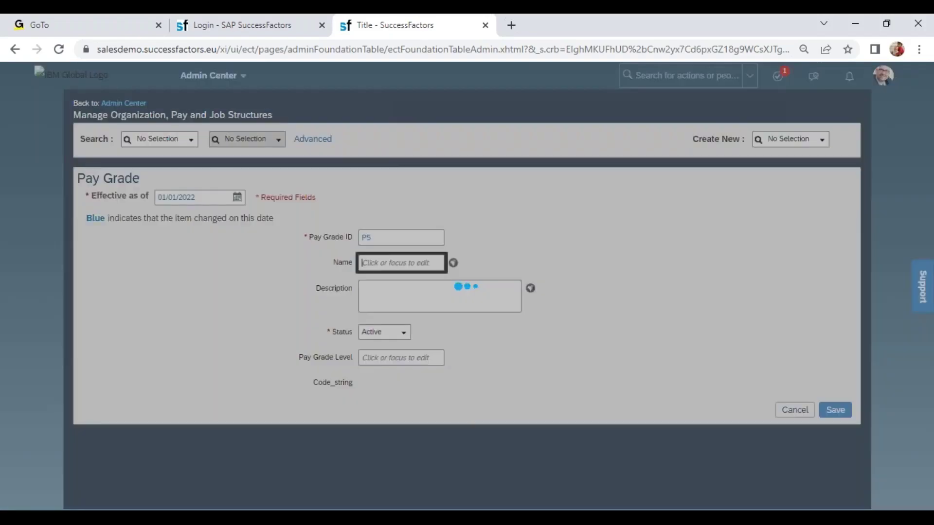
Name pay grade P5 Wipro CEO, set its Pay Grade Level to 5, and save the record
{"action": "type", "text": "Wi"}
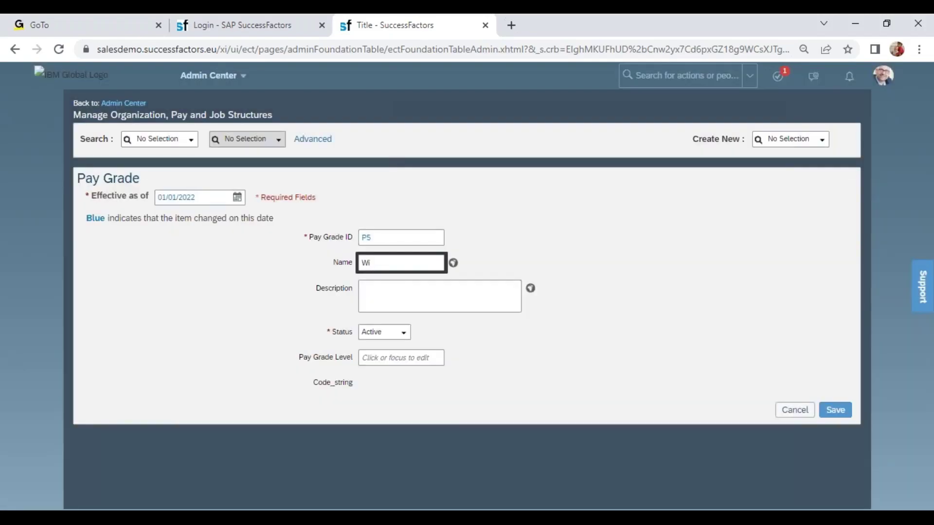
{"action": "key", "text": "Tab"}
{"action": "key", "text": "Tab"}
{"action": "key", "text": "Tab"}
{"action": "key", "text": "Tab"}
{"action": "key", "text": "Tab"}
{"action": "type", "text": "5"}
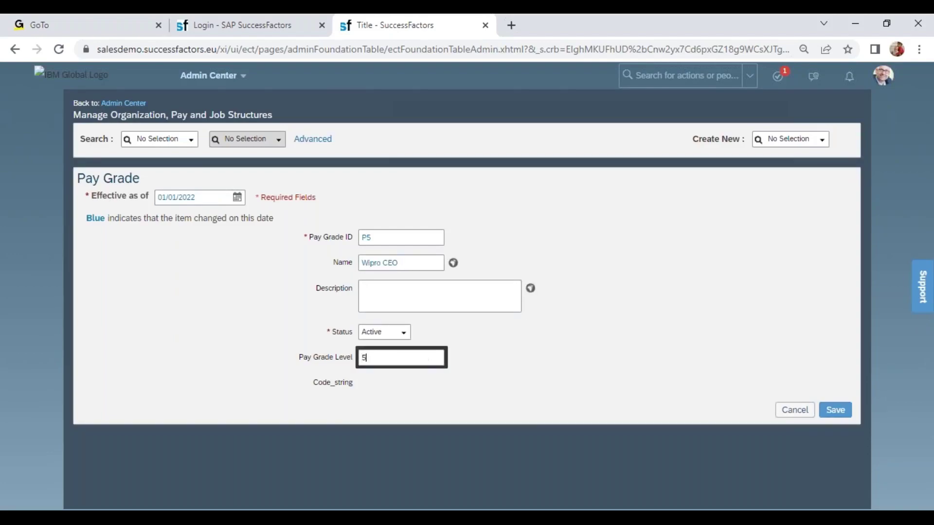
{"action": "left_click", "coordinate": [833, 409]}
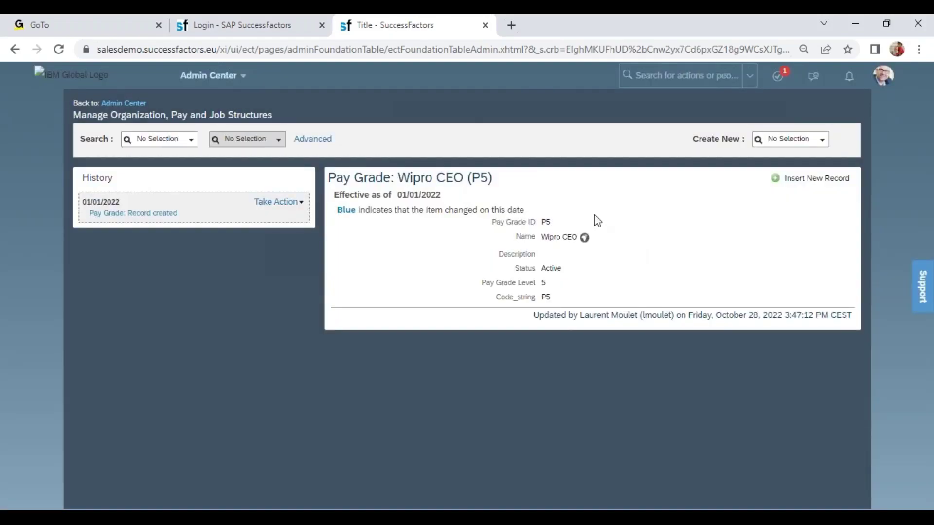
Check the pay grade list in the Excel notes and start creating another foundation object record in SuccessFactors
{"action": "key", "text": "alt+Tab"}
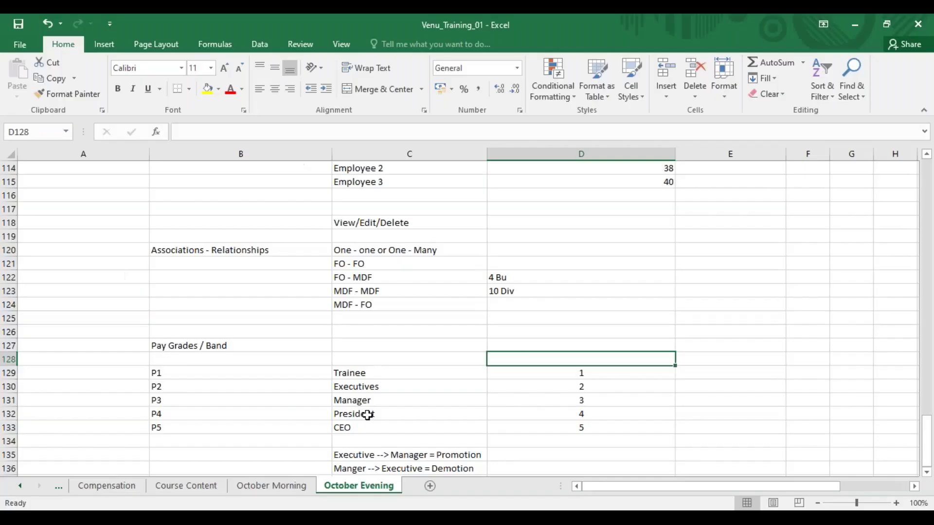
{"action": "key", "text": "alt+Tab"}
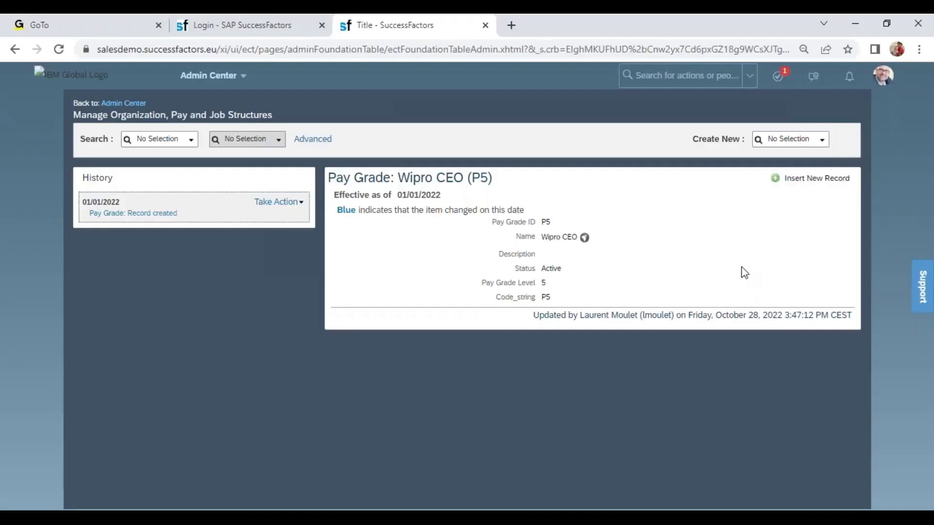
{"action": "left_click", "coordinate": [827, 148]}
{"action": "left_click", "coordinate": [799, 210]}
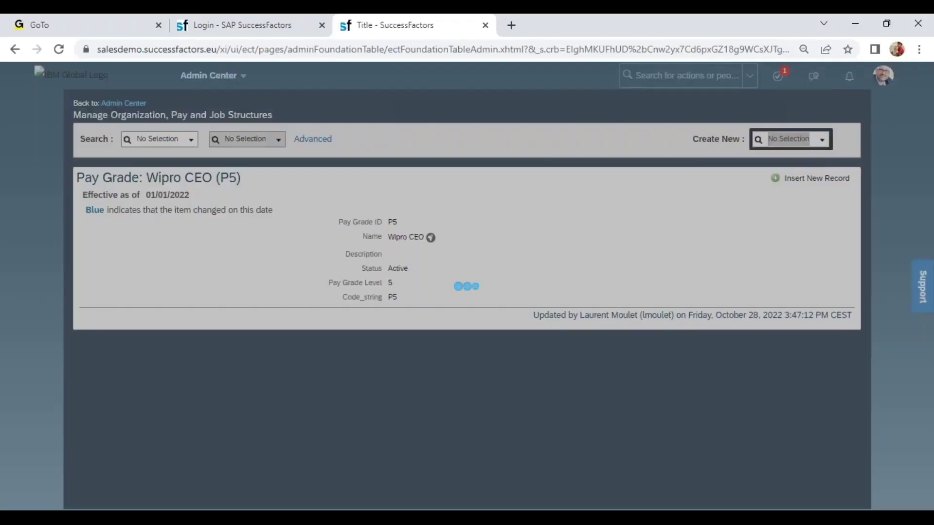
Switch to the Excel notes and head the grade list with Pay Grade ID, Pay Grade and Pay Grade Level in B128:D128
{"action": "key", "text": "alt+Tab"}
{"action": "left_click", "coordinate": [387, 358]}
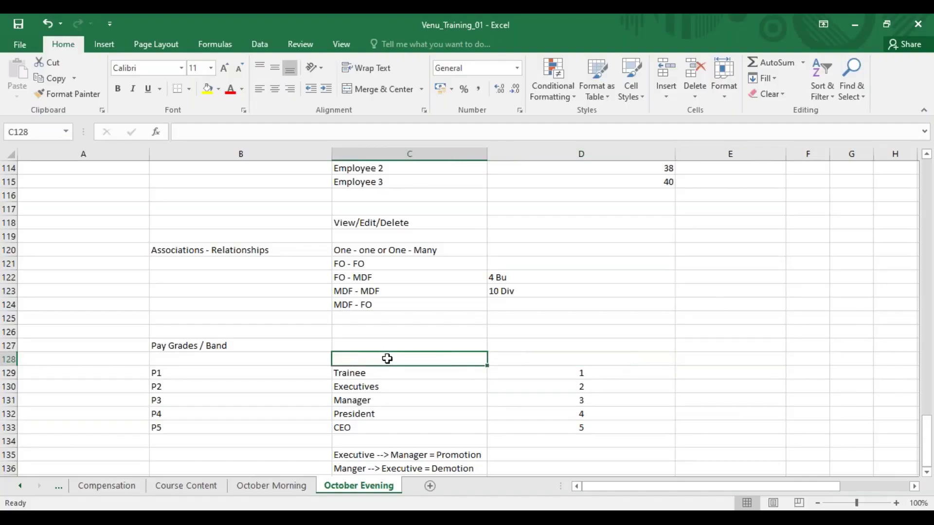
{"action": "type", "text": "Pay Grade"}
{"action": "key", "text": "Tab"}
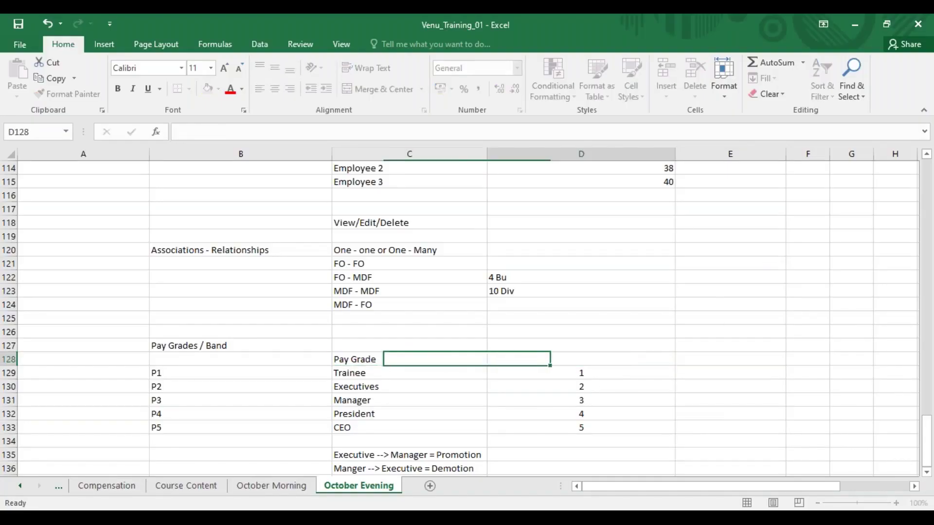
{"action": "type", "text": "Pay Grade Level"}
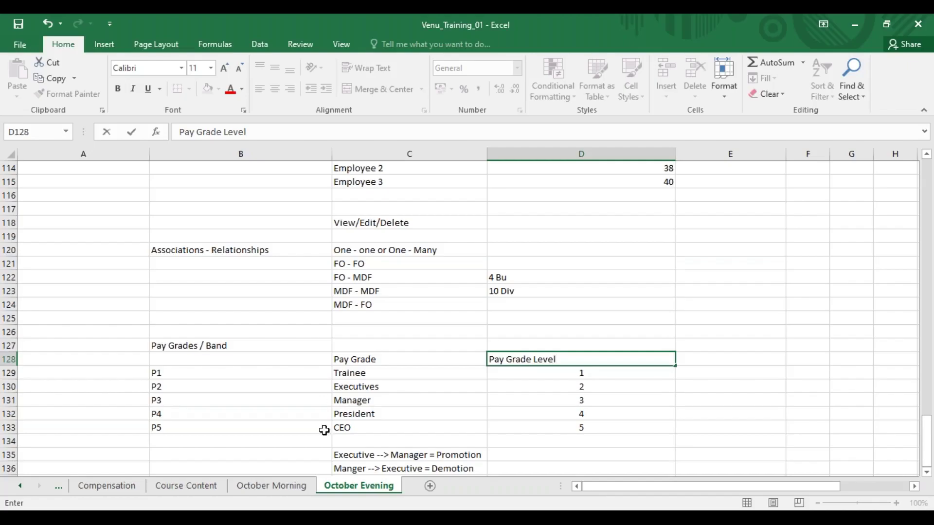
{"action": "left_click", "coordinate": [229, 363]}
{"action": "type", "text": "Pay Grade"}
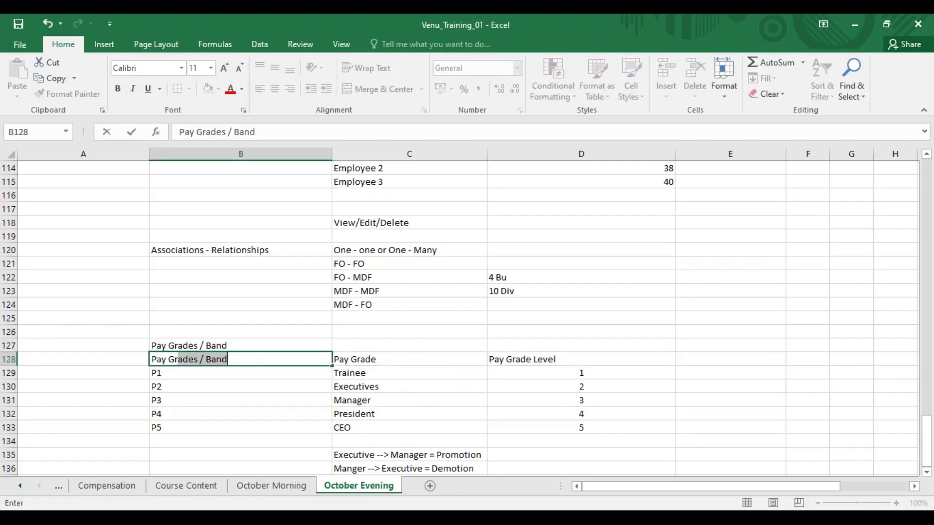
{"action": "key", "text": "BackSpace"}
{"action": "type", "text": "ID"}
{"action": "key", "text": "Return"}
Narrow columns B, C and D to fit the pay grade table
{"action": "left_click", "coordinate": [427, 400]}
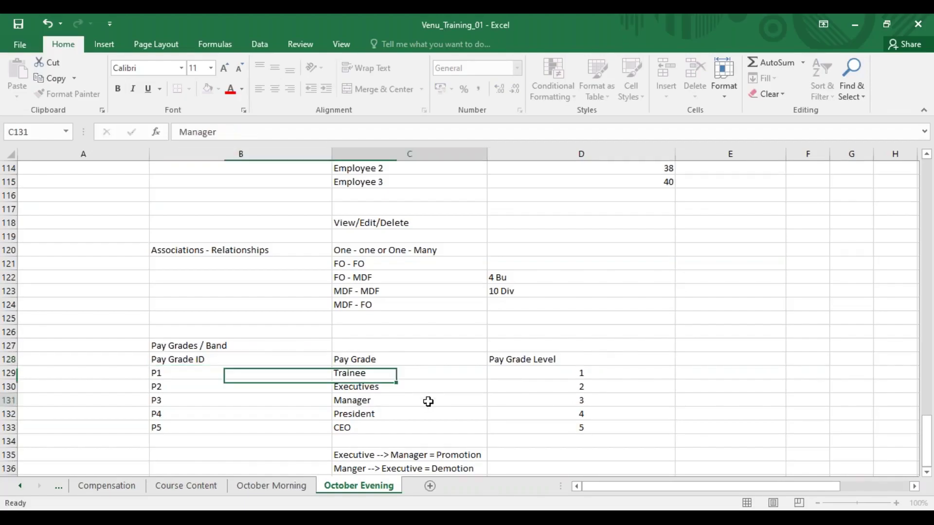
{"action": "left_click_drag", "start_coordinate": [332, 158], "coordinate": [219, 194]}
{"action": "left_click_drag", "start_coordinate": [374, 155], "coordinate": [321, 161]}
{"action": "left_click_drag", "start_coordinate": [510, 153], "coordinate": [396, 180]}
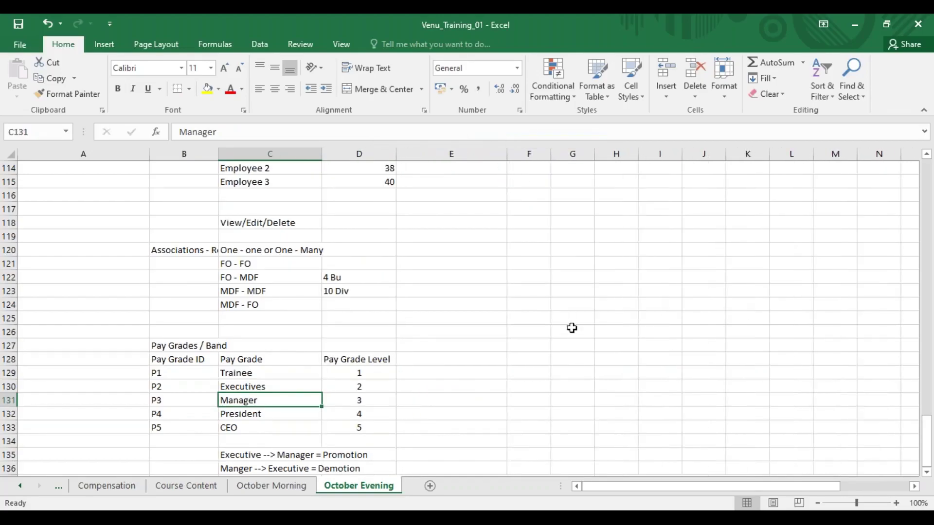
Enter the heading Pay Range beside Pay Grade Level and move it up one row to E127
{"action": "left_click", "coordinate": [477, 359]}
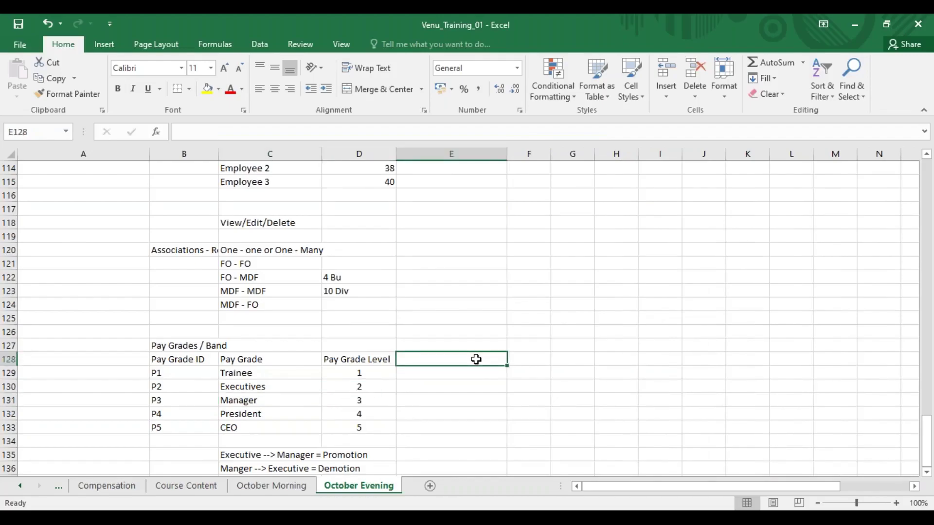
{"action": "type", "text": "Pay Range"}
{"action": "key", "text": "Return"}
{"action": "left_click", "coordinate": [434, 356]}
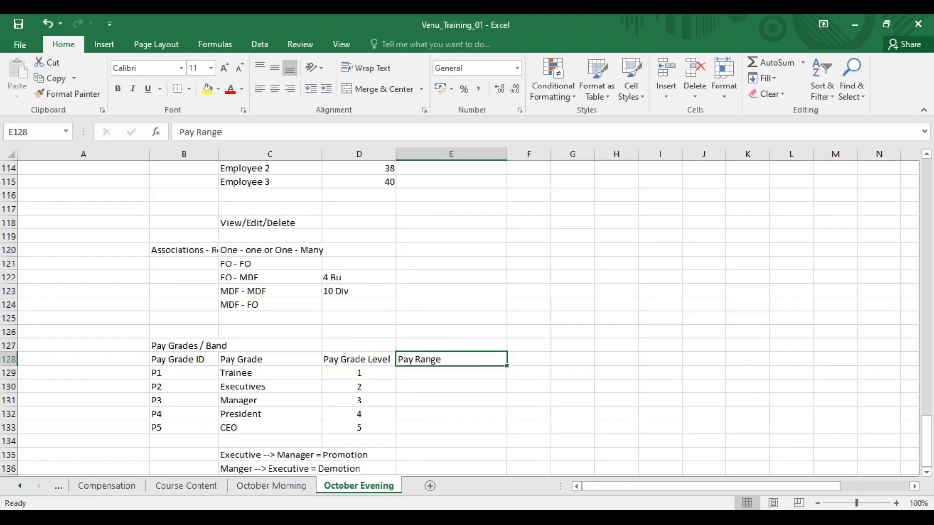
{"action": "key", "text": "ctrl+x"}
{"action": "left_click", "coordinate": [425, 346]}
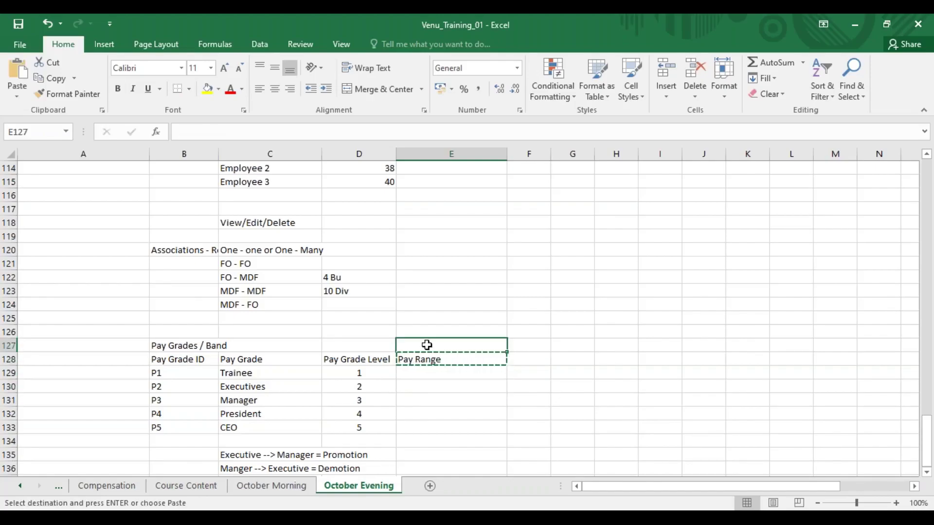
{"action": "key", "text": "ctrl+v"}
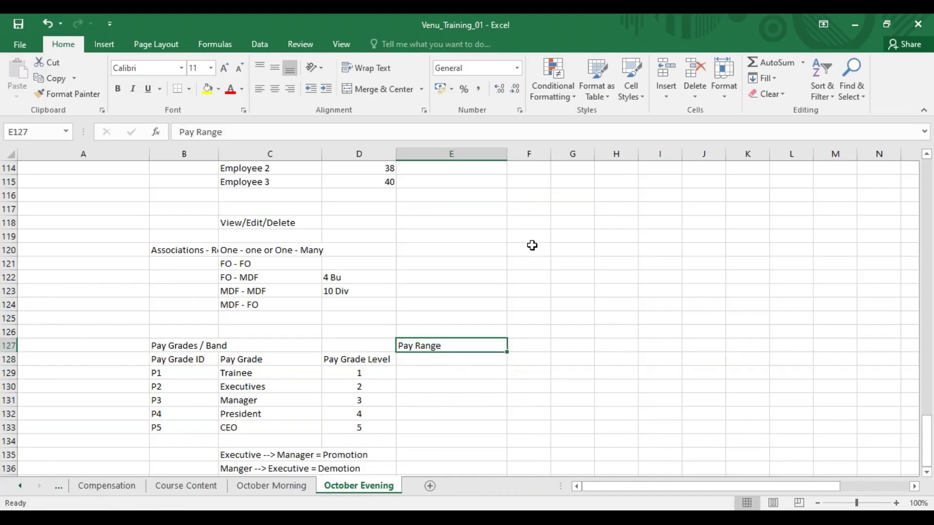
Narrow column E and enter the subheadings Min, Mid and Max in E128:G128 under Pay Range
{"action": "left_click", "coordinate": [506, 182]}
{"action": "left_click", "coordinate": [504, 168]}
{"action": "left_click_drag", "start_coordinate": [506, 153], "coordinate": [447, 191]}
{"action": "left_click", "coordinate": [423, 359]}
{"action": "type", "text": "Min"}
{"action": "key", "text": "Tab"}
{"action": "type", "text": "Mid"}
{"action": "key", "text": "Tab"}
{"action": "type", "text": "Ma"}
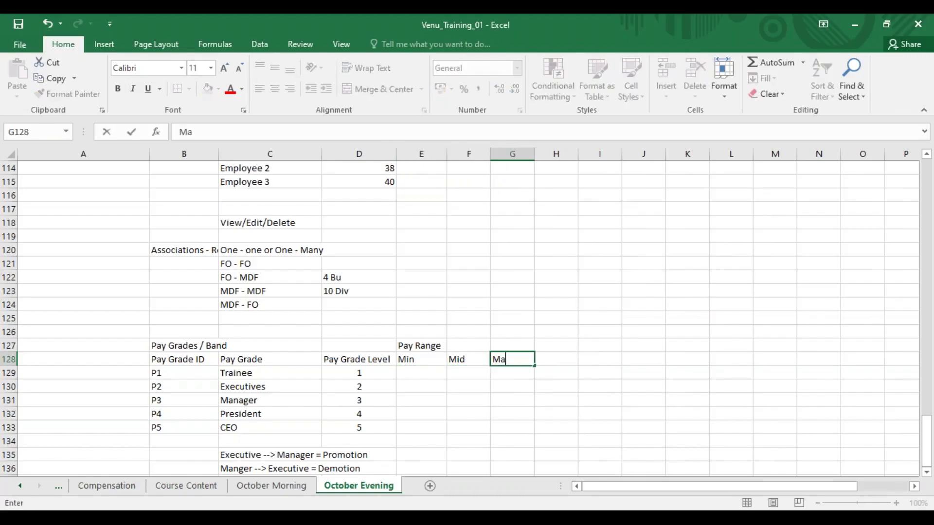
Merge and center the Pay Range heading across E127:G127
{"action": "left_click_drag", "start_coordinate": [413, 346], "coordinate": [496, 340]}
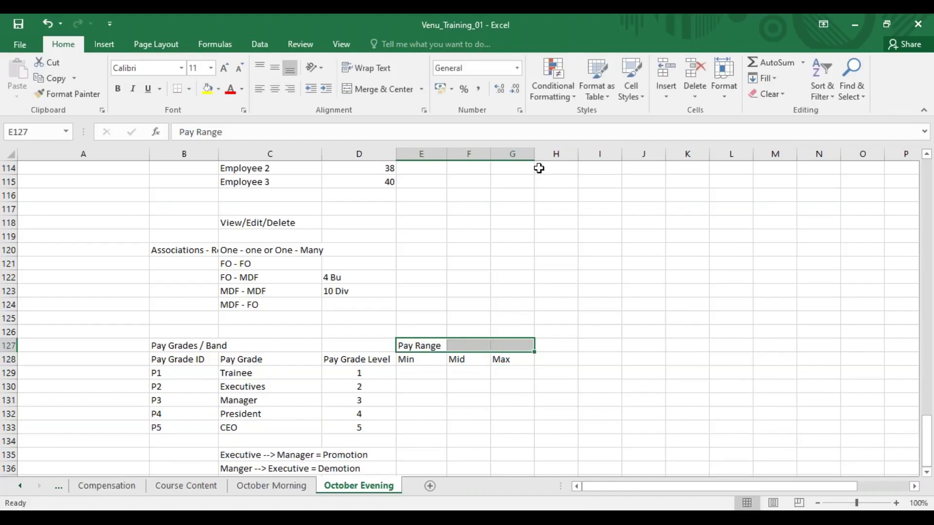
{"action": "left_click", "coordinate": [275, 89]}
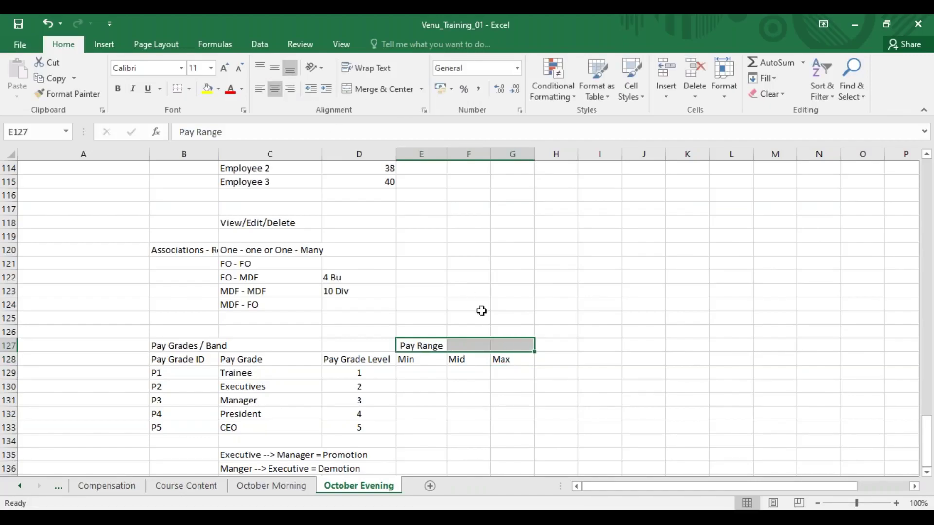
{"action": "left_click", "coordinate": [378, 89]}
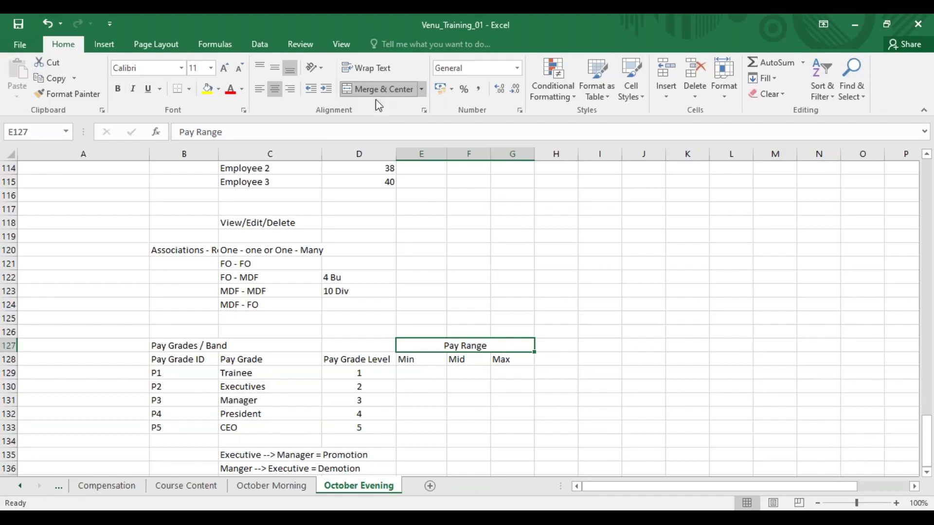
{"action": "left_click", "coordinate": [258, 372]}
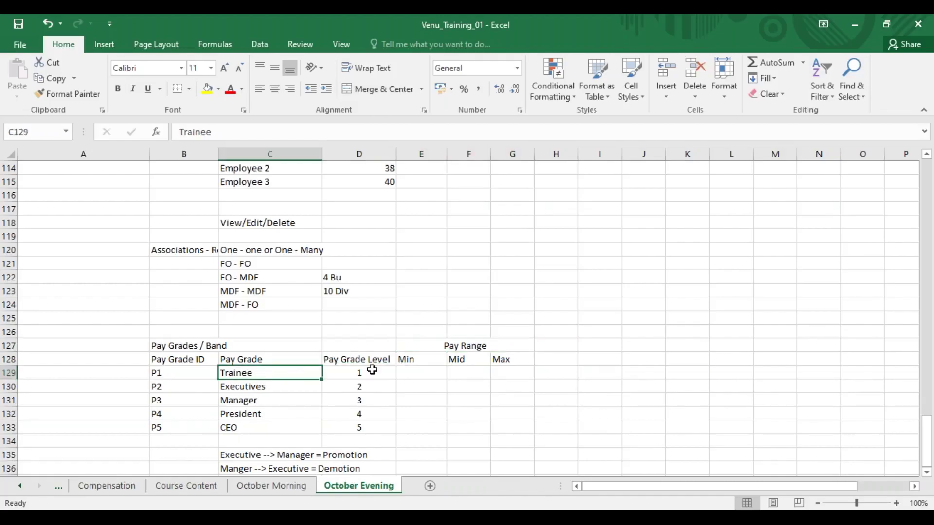
{"action": "left_click", "coordinate": [414, 371]}
{"action": "left_click", "coordinate": [475, 373]}
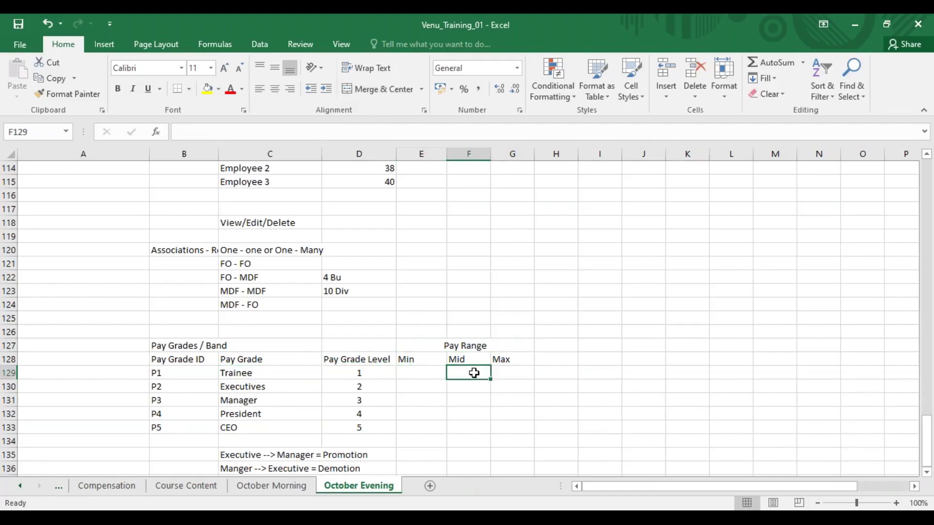
{"action": "left_click", "coordinate": [526, 372]}
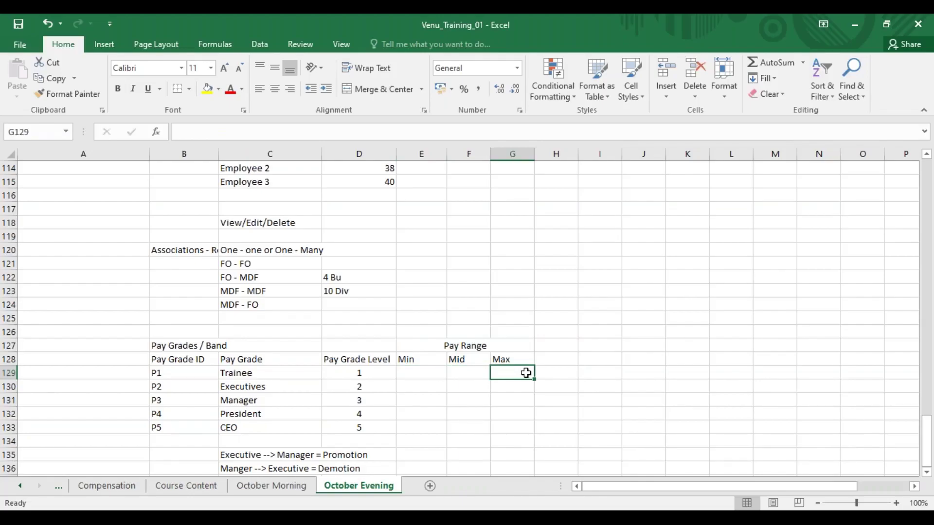
{"action": "left_click_drag", "start_coordinate": [425, 348], "coordinate": [470, 365]}
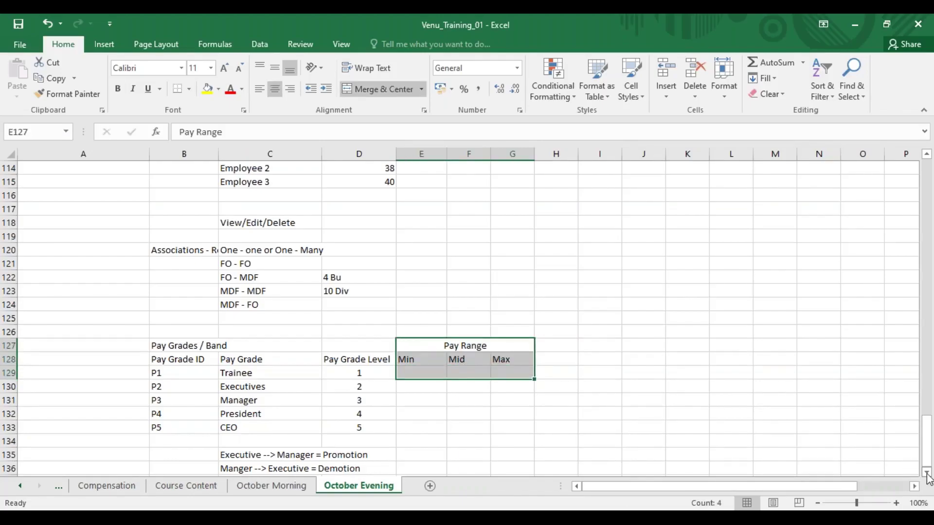
Enter Compa Ratio in E135 and Range Penetration in E136, beside the promotion and demotion notes
{"action": "scroll", "coordinate": [724, 463], "scroll_direction": "down", "scroll_amount": 1}
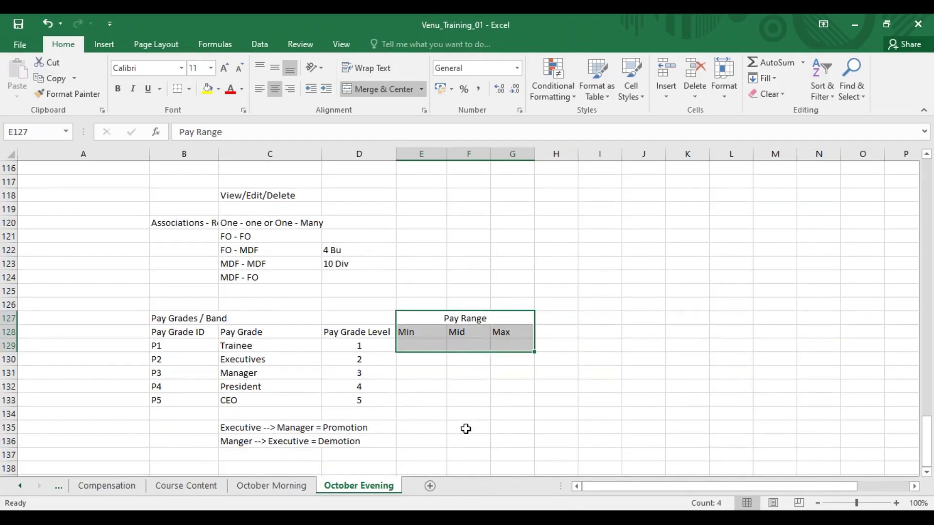
{"action": "left_click", "coordinate": [432, 429]}
{"action": "type", "text": "Com"}
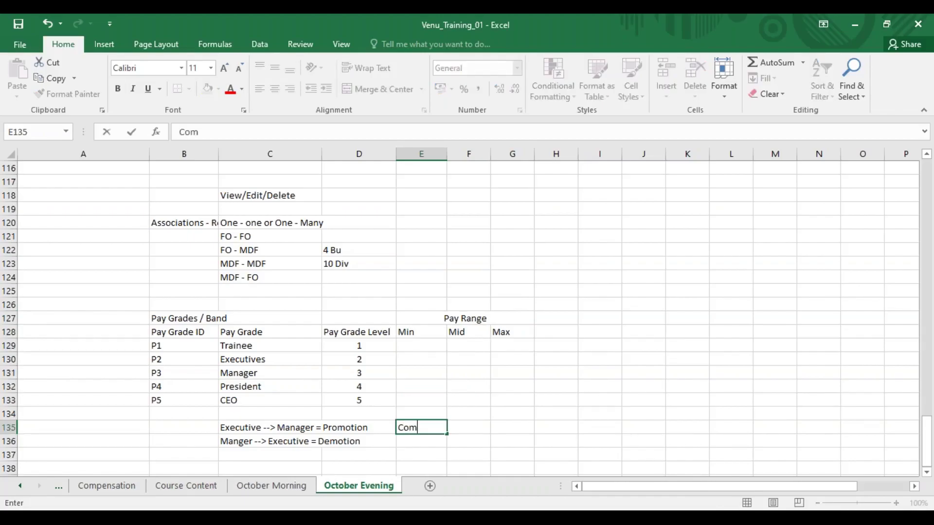
{"action": "type", "text": "pa Ratio"}
{"action": "key", "text": "Return"}
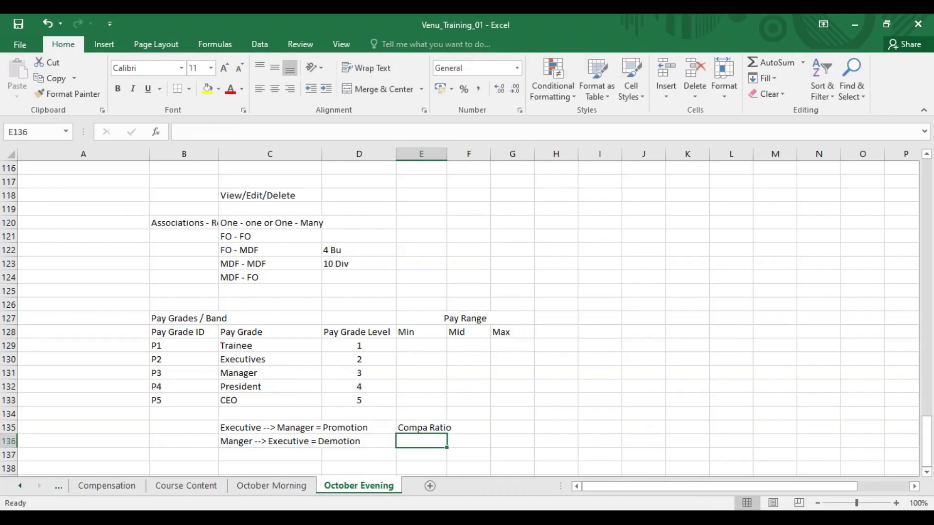
{"action": "type", "text": "Ran"}
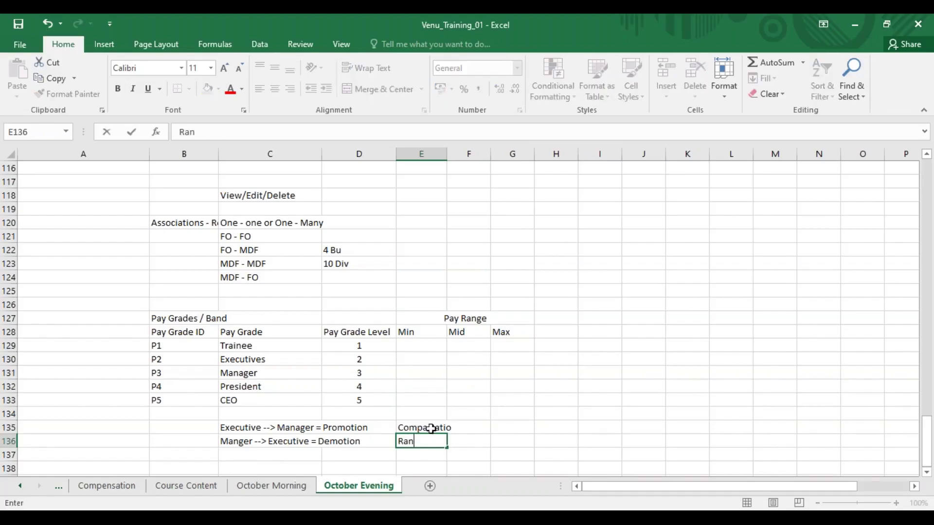
{"action": "type", "text": "ge Penetration"}
{"action": "left_click", "coordinate": [509, 427]}
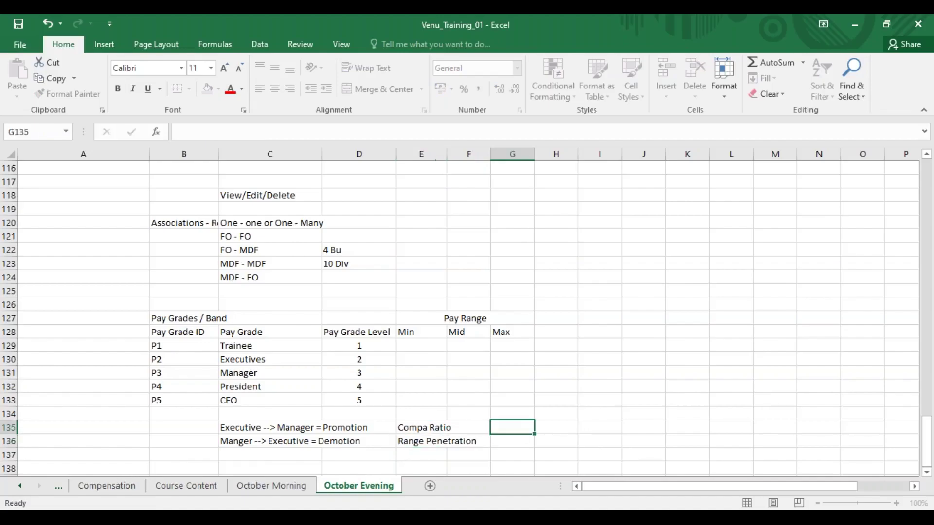
Widen column E until the Range Penetration label fits inside its cell
{"action": "left_click", "coordinate": [451, 183]}
{"action": "left_click_drag", "start_coordinate": [444, 151], "coordinate": [477, 192]}
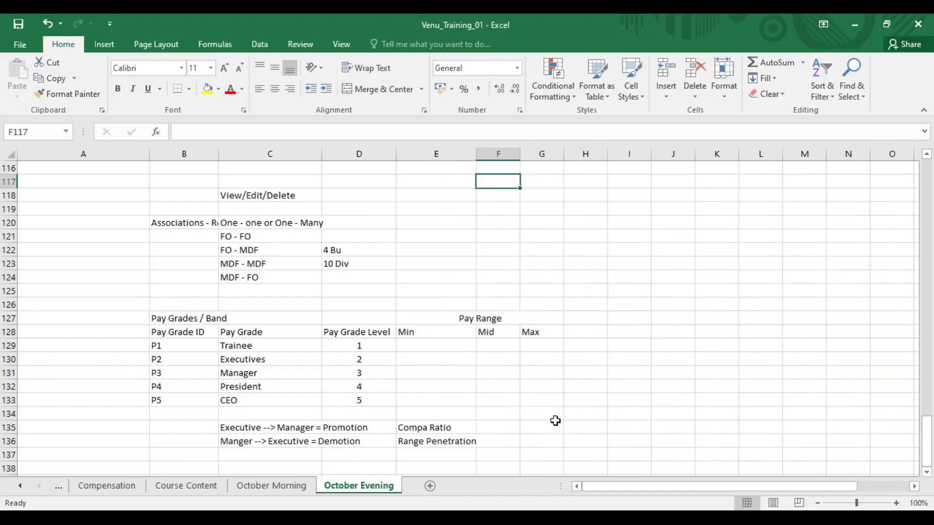
{"action": "left_click_drag", "start_coordinate": [477, 153], "coordinate": [487, 154]}
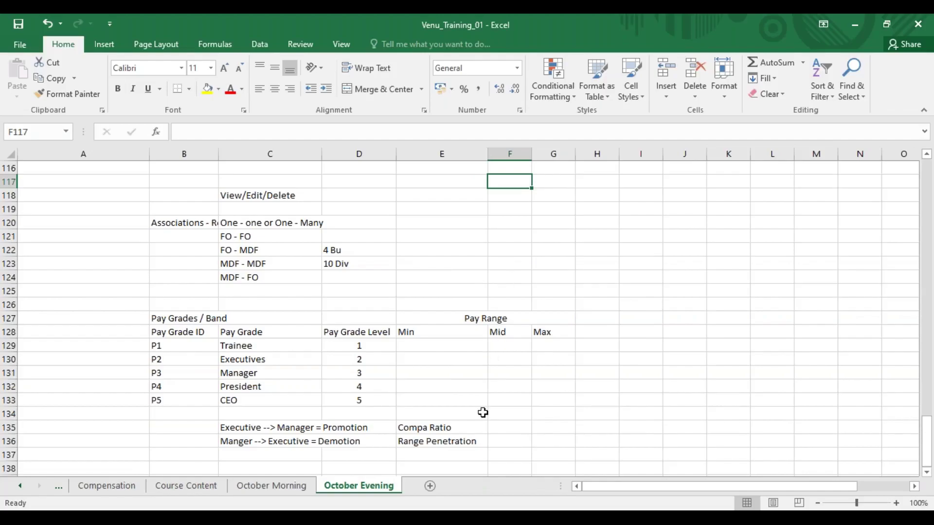
Write the Compa Ratio formula as the text Annual Salary/Mid Salary in F135
{"action": "left_click", "coordinate": [505, 432]}
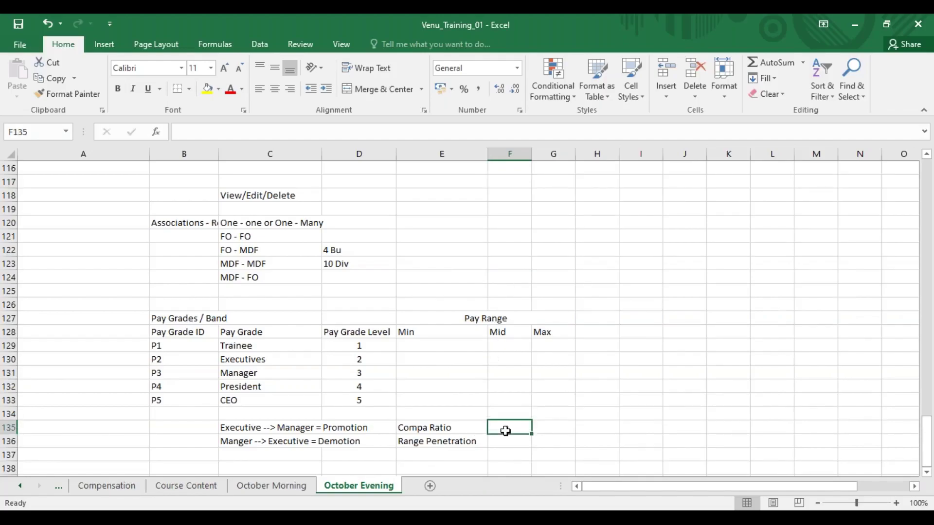
{"action": "type", "text": "=A"}
{"action": "key", "text": "BackSpace"}
{"action": "key", "text": "BackSpace"}
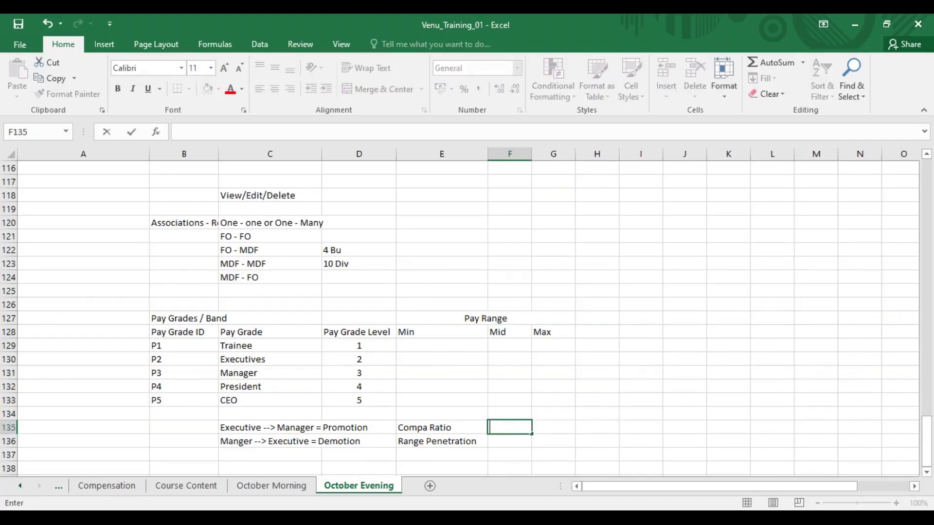
{"action": "type", "text": "Annual Sal"}
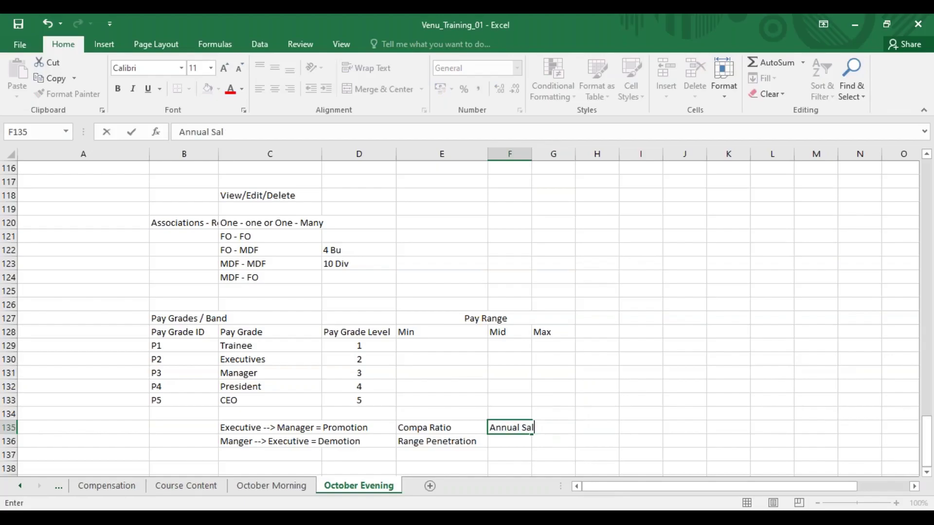
{"action": "type", "text": "ary"}
{"action": "left_click", "coordinate": [518, 442]}
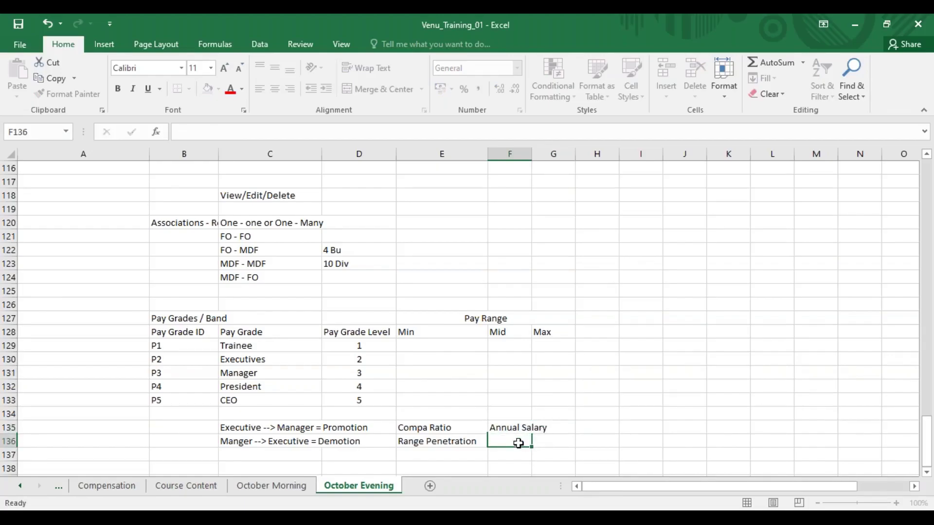
{"action": "left_click", "coordinate": [506, 428]}
{"action": "left_click", "coordinate": [290, 137]}
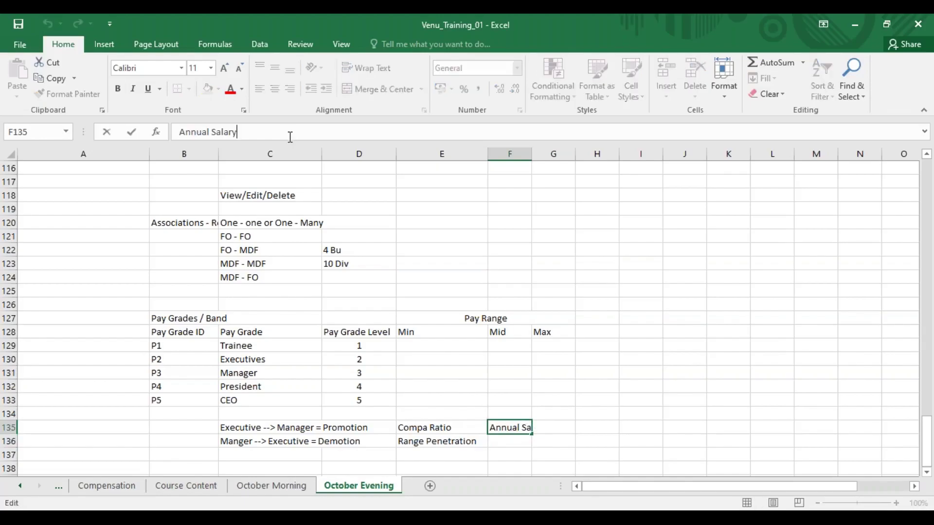
{"action": "type", "text": "/Mid Salary"}
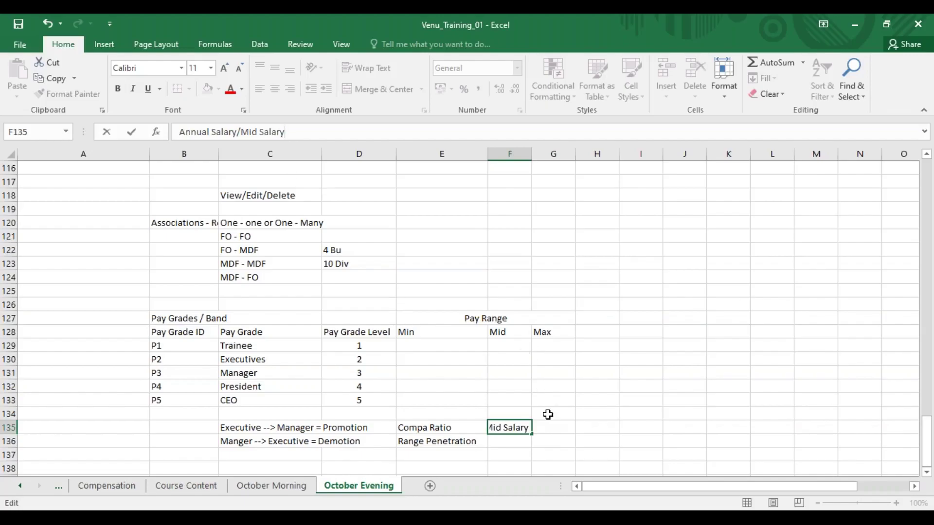
{"action": "left_click", "coordinate": [553, 432]}
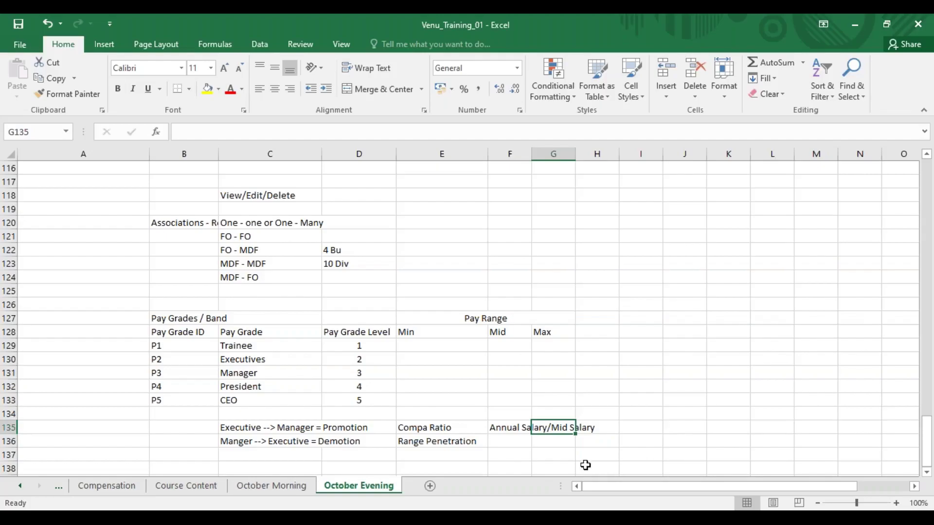
Enter Recruitment in F137 and Compensation Planning in F138, below the Compa Ratio formula text
{"action": "left_click", "coordinate": [517, 457]}
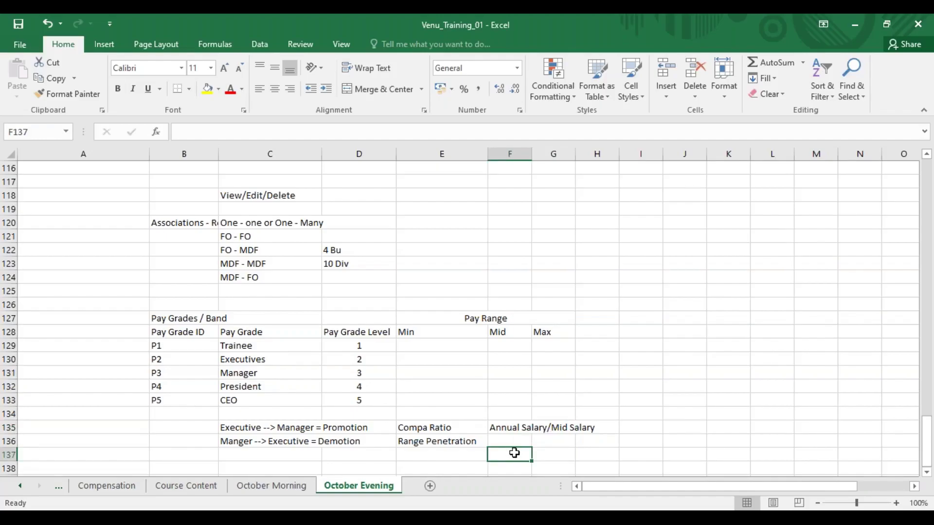
{"action": "type", "text": "Rec"}
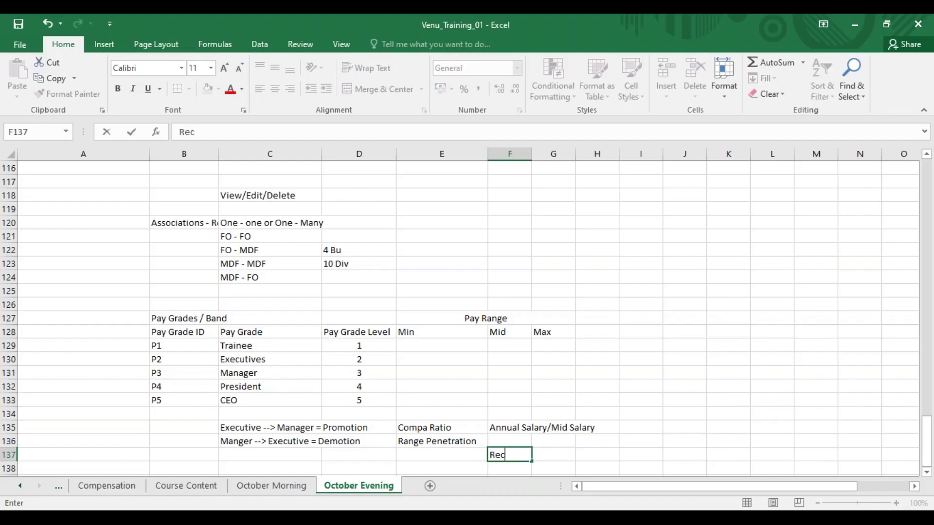
{"action": "type", "text": "ruitment"}
{"action": "key", "text": "Return"}
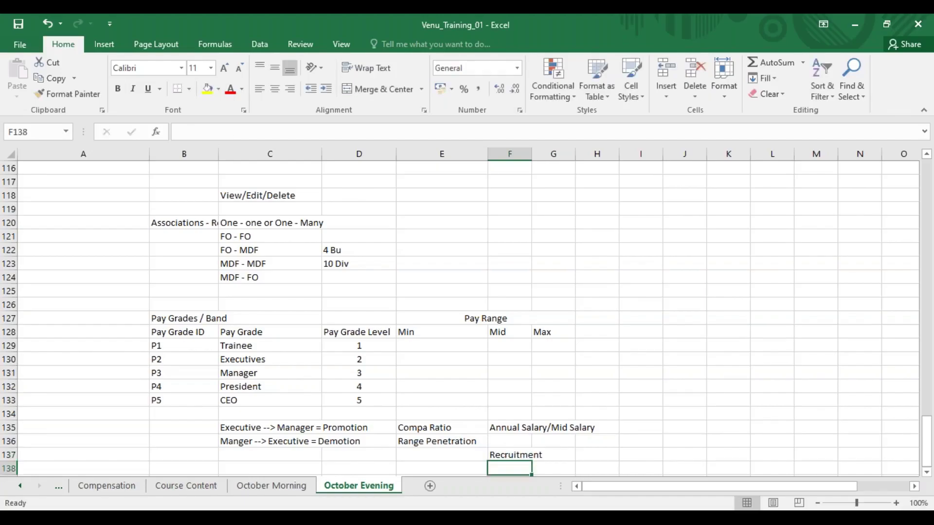
{"action": "type", "text": "Compensation Planning"}
{"action": "key", "text": "F2"}
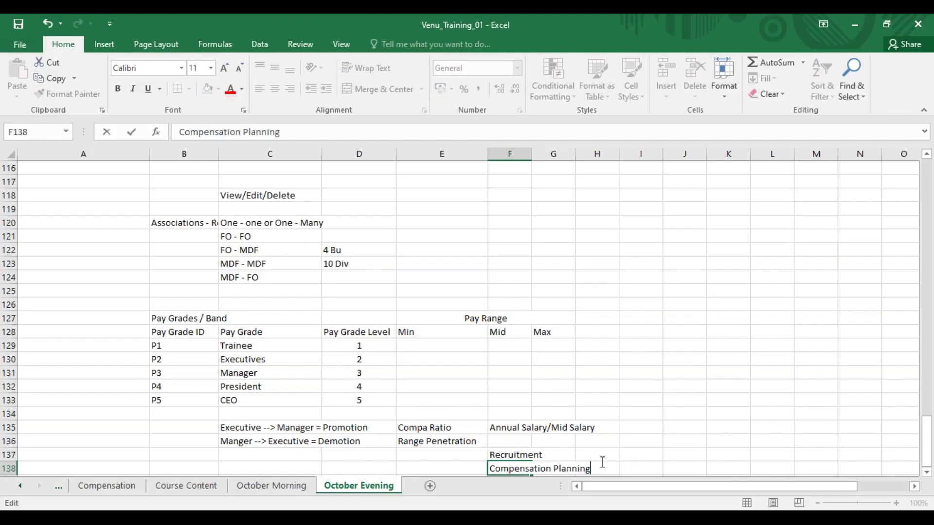
{"action": "left_click", "coordinate": [238, 342]}
Fill in the P1 Trainee pay range with Min 500000, Mid 750000 and Max 1000000 in E129:G129
{"action": "left_click", "coordinate": [439, 319]}
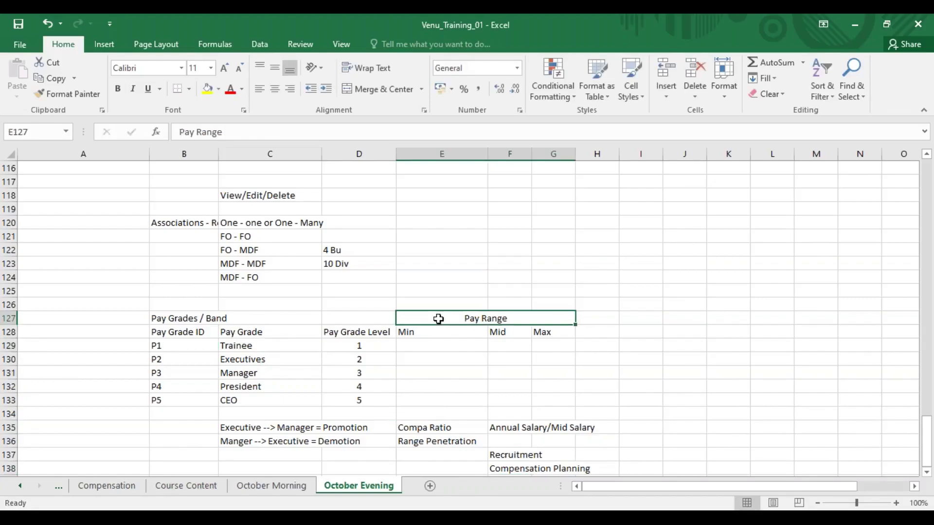
{"action": "left_click_drag", "start_coordinate": [438, 318], "coordinate": [463, 348]}
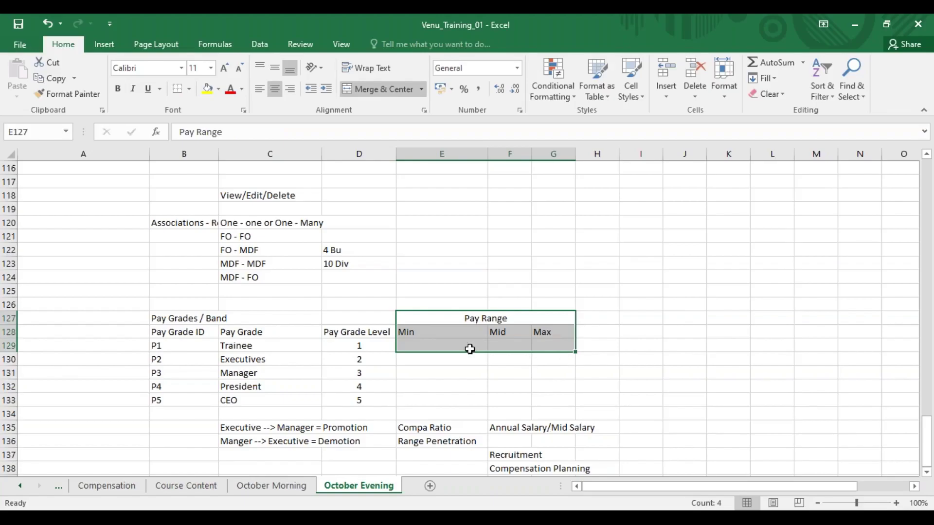
{"action": "left_click", "coordinate": [447, 344]}
{"action": "type", "text": "5"}
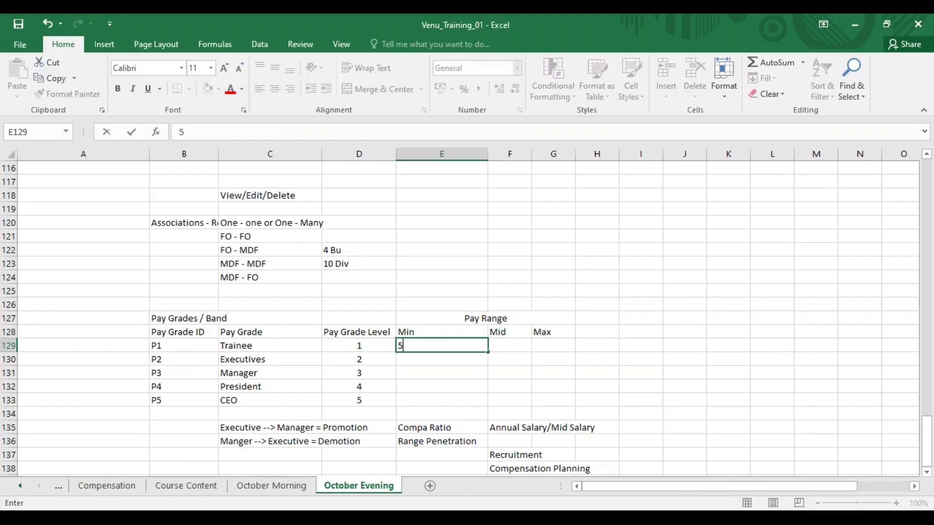
{"action": "type", "text": "00000"}
{"action": "key", "text": "Tab"}
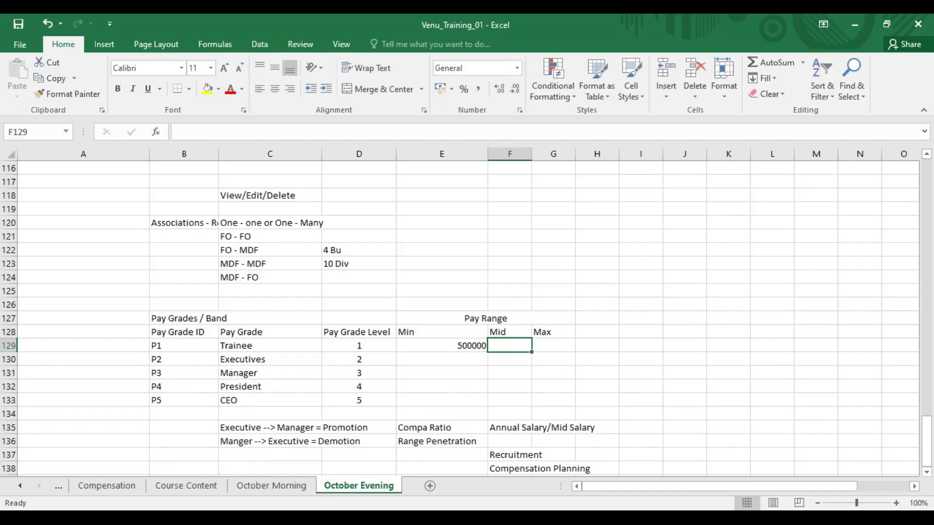
{"action": "type", "text": "750000"}
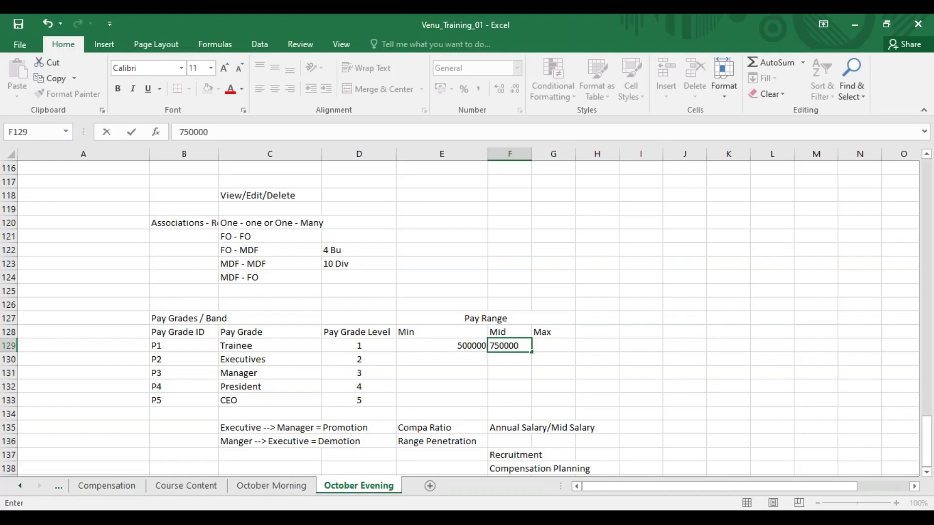
{"action": "key", "text": "Tab"}
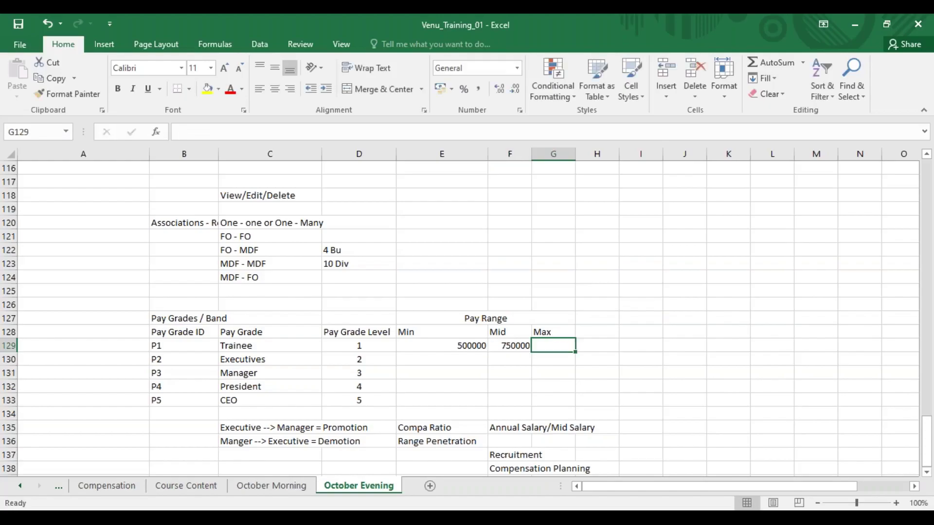
{"action": "type", "text": "1000000"}
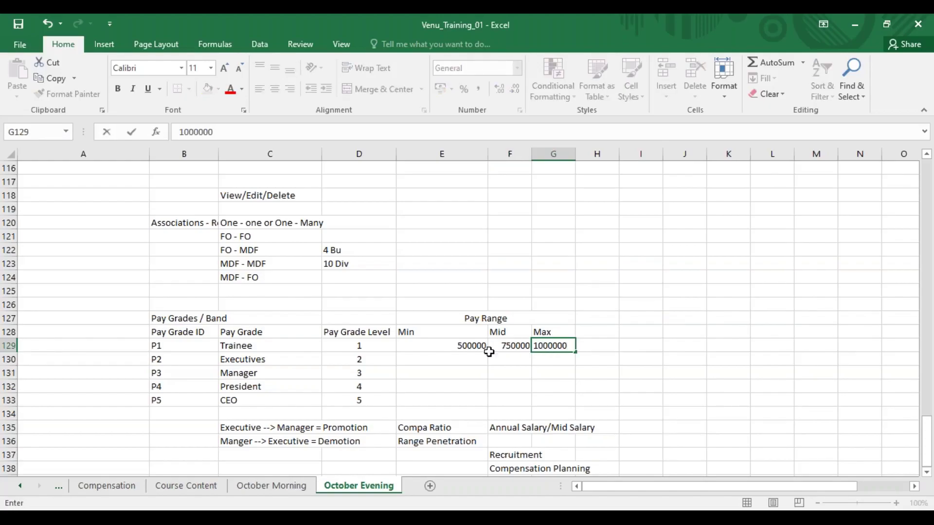
{"action": "left_click", "coordinate": [598, 382]}
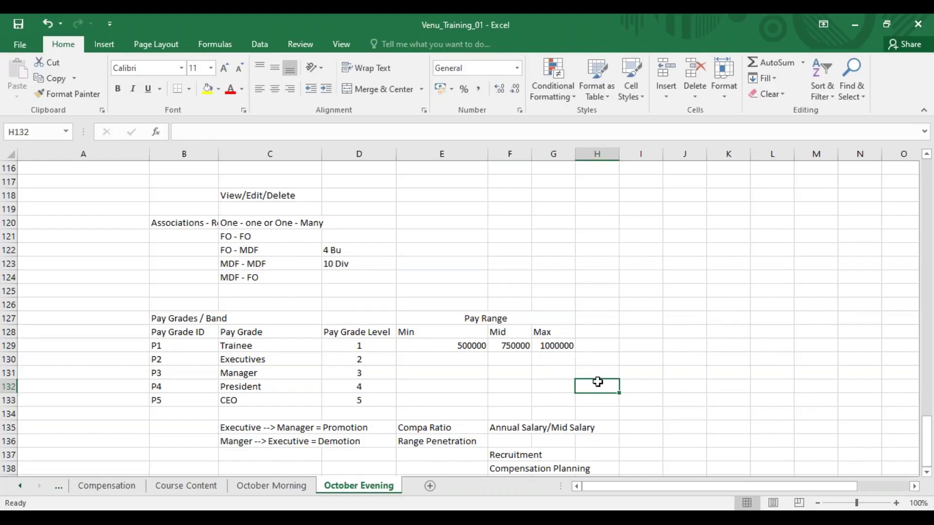
Review the P1 pay range values against the Compa Ratio and Range Penetration labels and the Compa Ratio formula text
{"action": "left_click", "coordinate": [452, 347]}
{"action": "left_click_drag", "start_coordinate": [451, 347], "coordinate": [563, 343]}
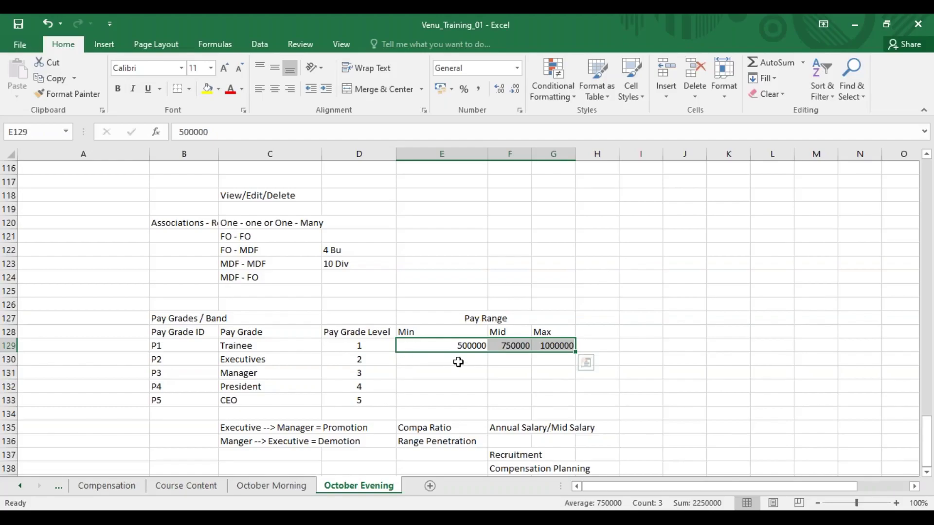
{"action": "left_click", "coordinate": [483, 318]}
{"action": "left_click_drag", "start_coordinate": [483, 319], "coordinate": [501, 343]}
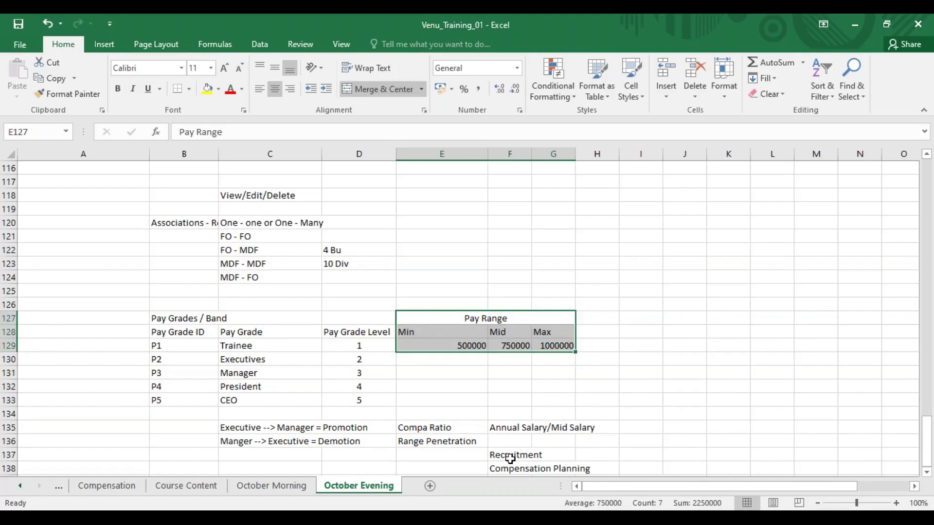
{"action": "left_click", "coordinate": [438, 430]}
{"action": "left_click", "coordinate": [431, 442]}
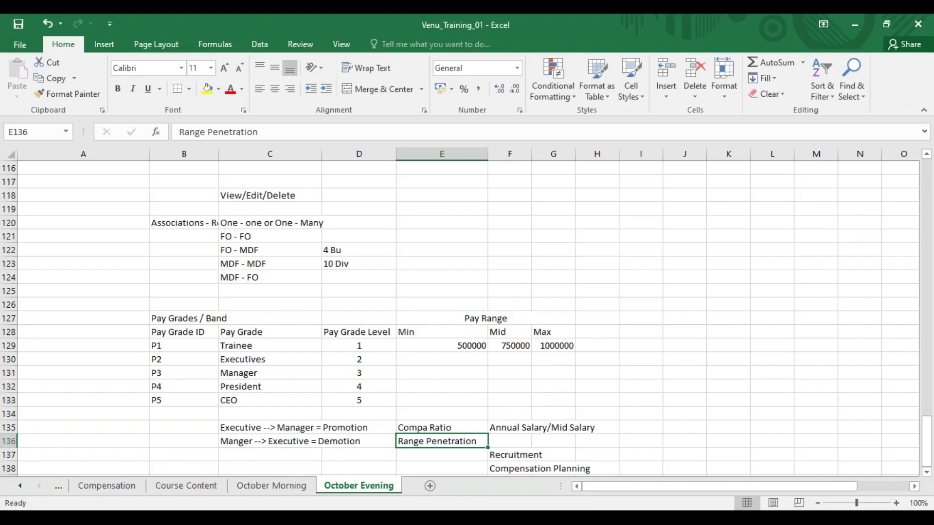
{"action": "left_click", "coordinate": [430, 428]}
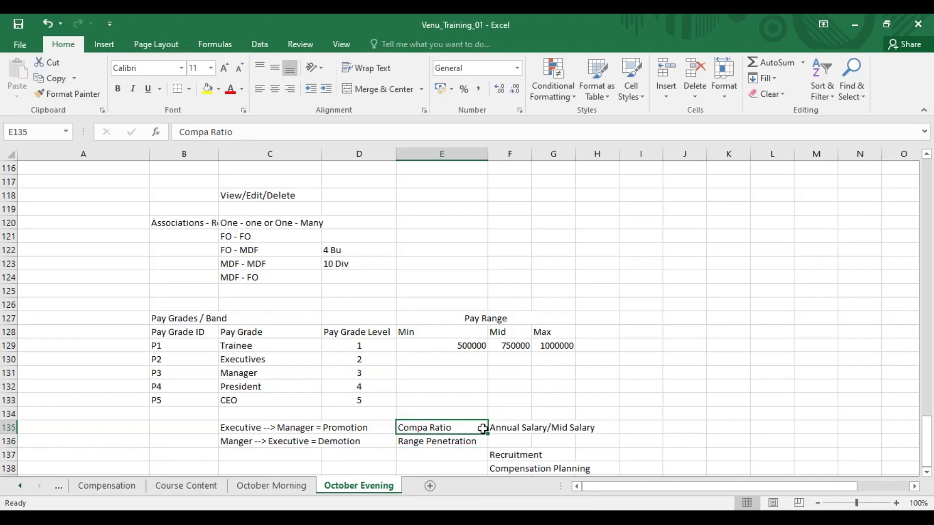
{"action": "left_click", "coordinate": [518, 427]}
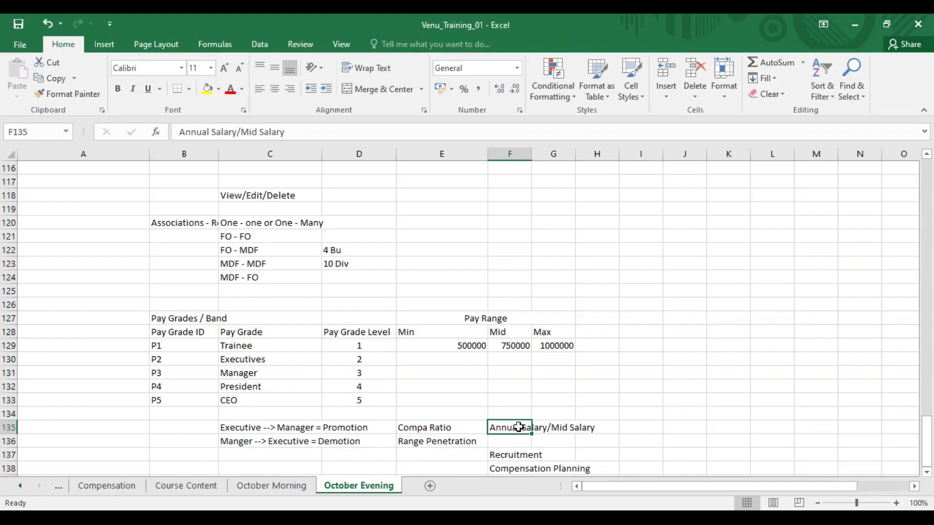
Write the Range Penetration formula as the text Annual Salry - Min / Max - Min in F136
{"action": "left_click", "coordinate": [512, 440]}
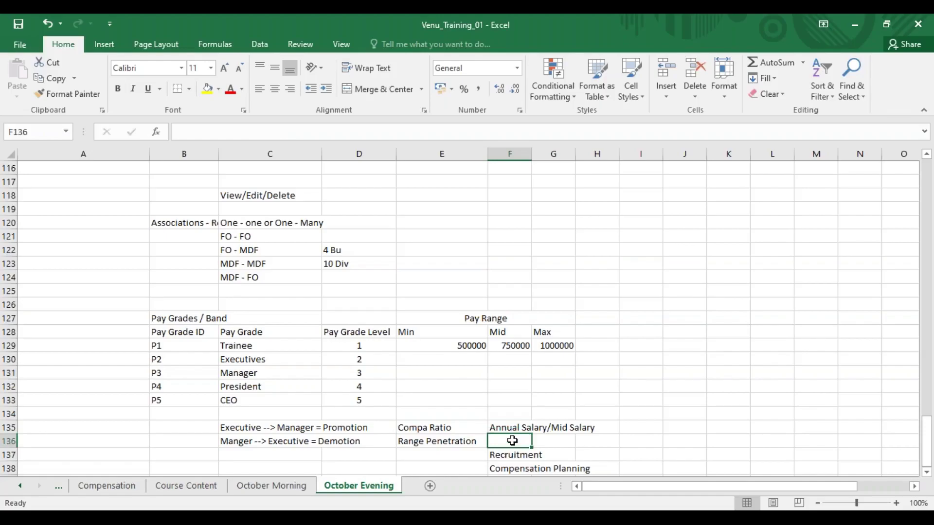
{"action": "type", "text": "Annual Sal"}
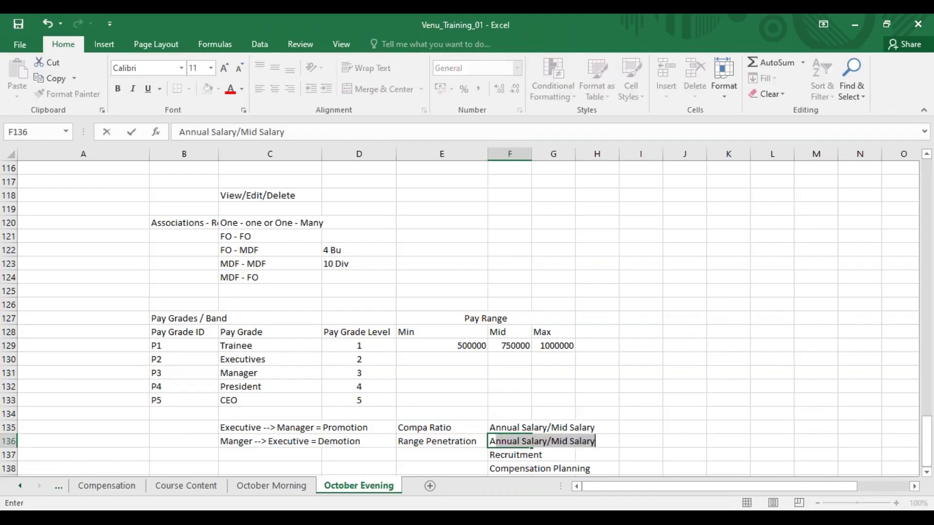
{"action": "type", "text": "r"}
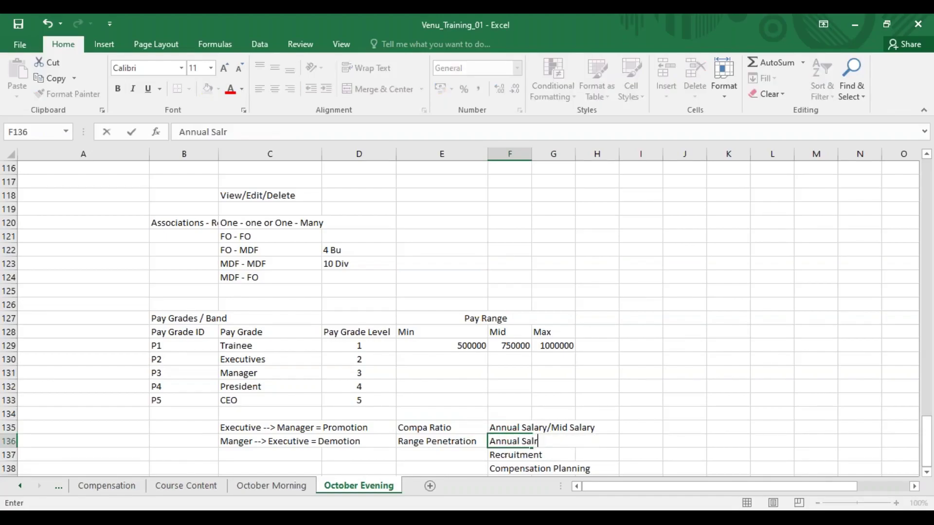
{"action": "type", "text": "y - Min / Max - Mib"}
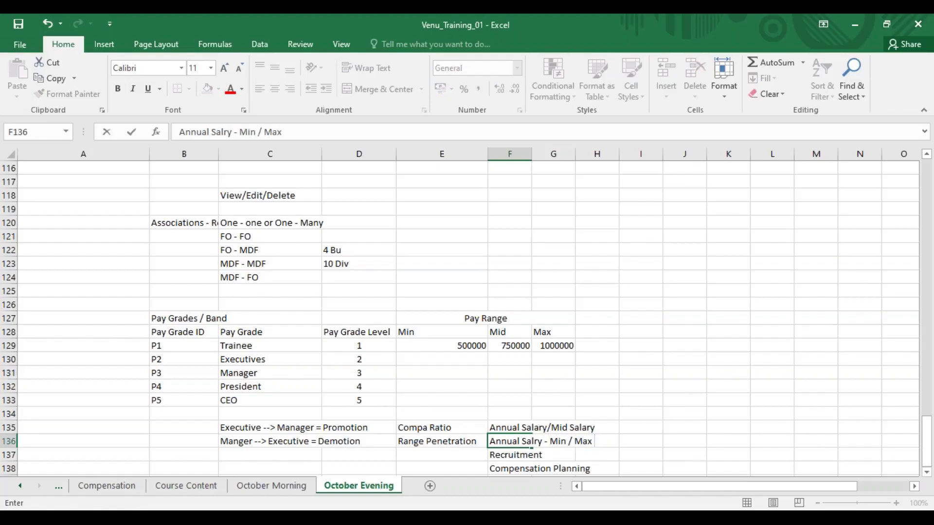
{"action": "key", "text": "BackSpace"}
{"action": "type", "text": "n"}
{"action": "left_click", "coordinate": [633, 465]}
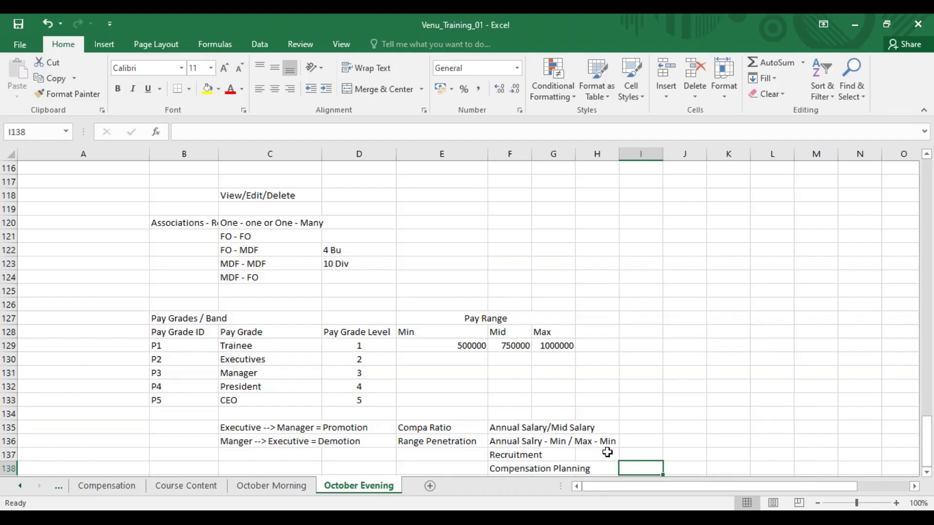
Enter 100% in I136 for Range Penetration and 135% in I135 for Compa Ratio
{"action": "left_click", "coordinate": [566, 346]}
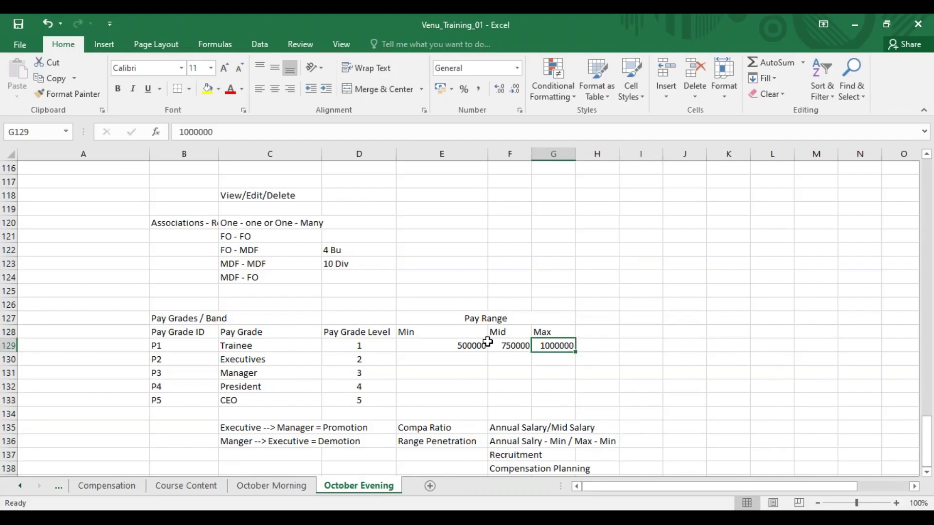
{"action": "left_click_drag", "start_coordinate": [468, 347], "coordinate": [571, 344]}
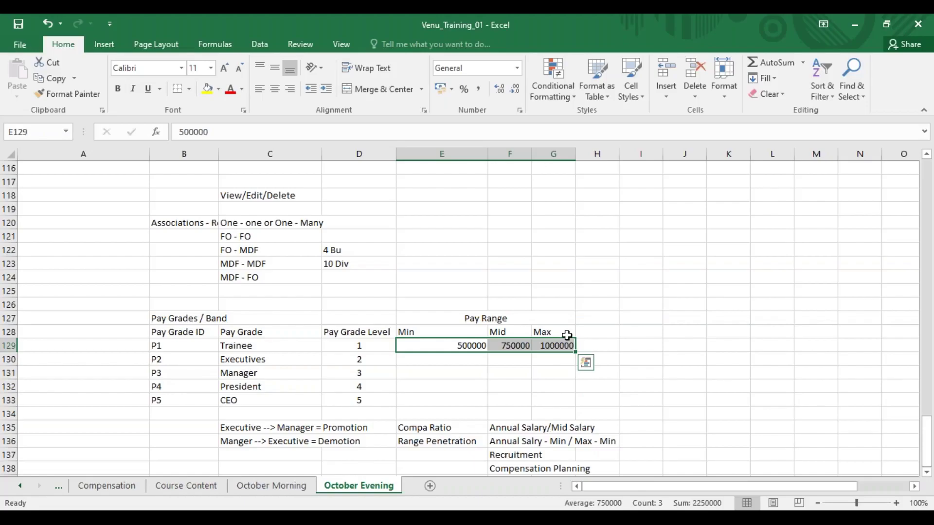
{"action": "left_click_drag", "start_coordinate": [509, 428], "coordinate": [511, 443]}
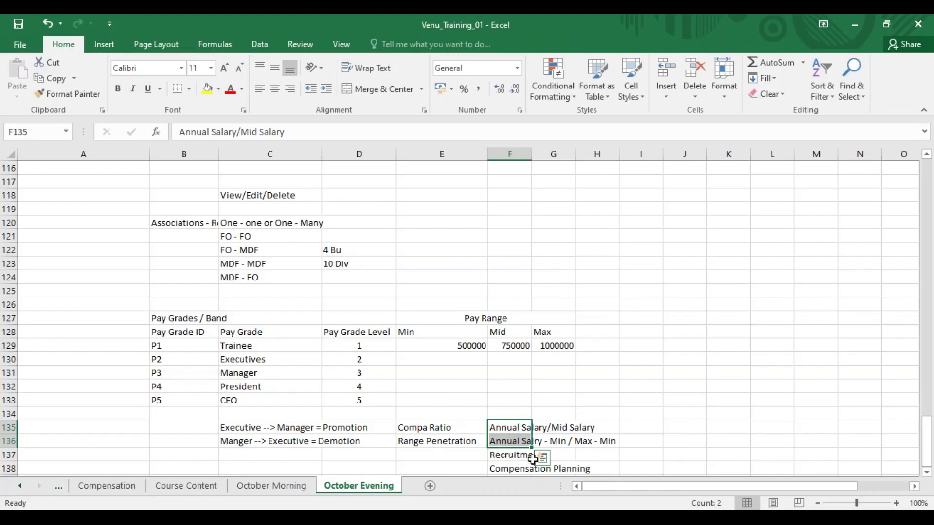
{"action": "left_click", "coordinate": [628, 436]}
{"action": "type", "text": "1"}
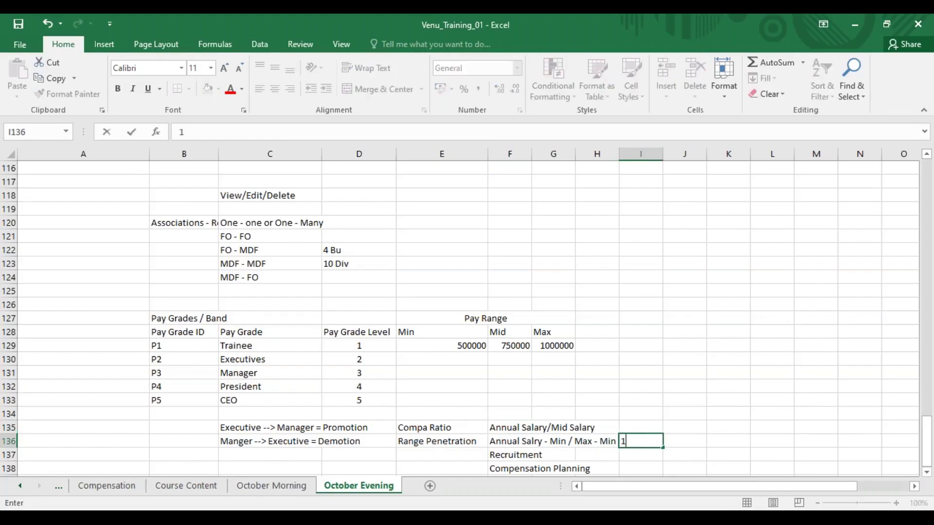
{"action": "type", "text": "00%"}
{"action": "left_click", "coordinate": [632, 429]}
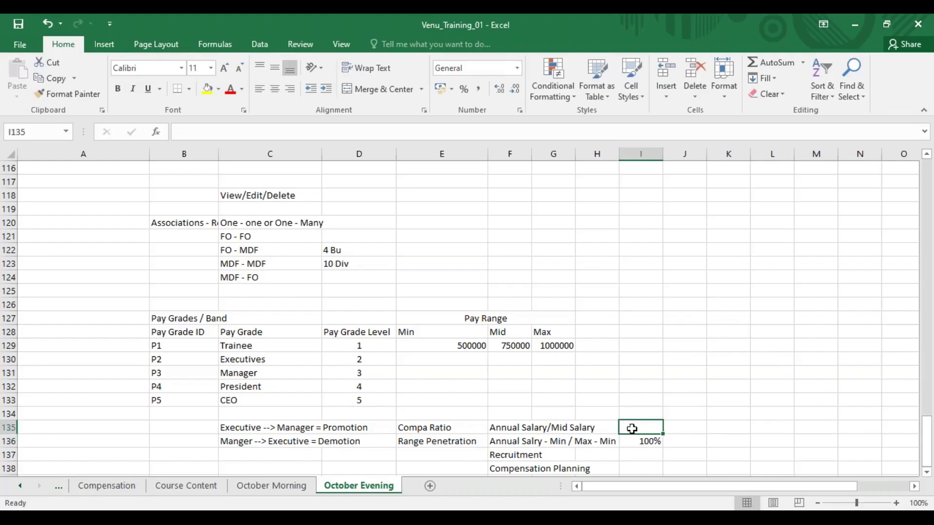
{"action": "type", "text": "135%"}
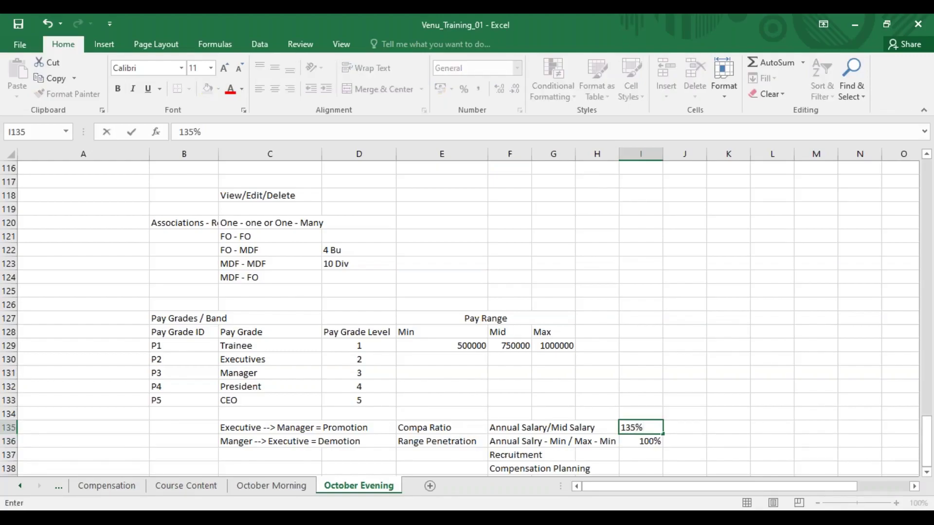
{"action": "left_click", "coordinate": [754, 439]}
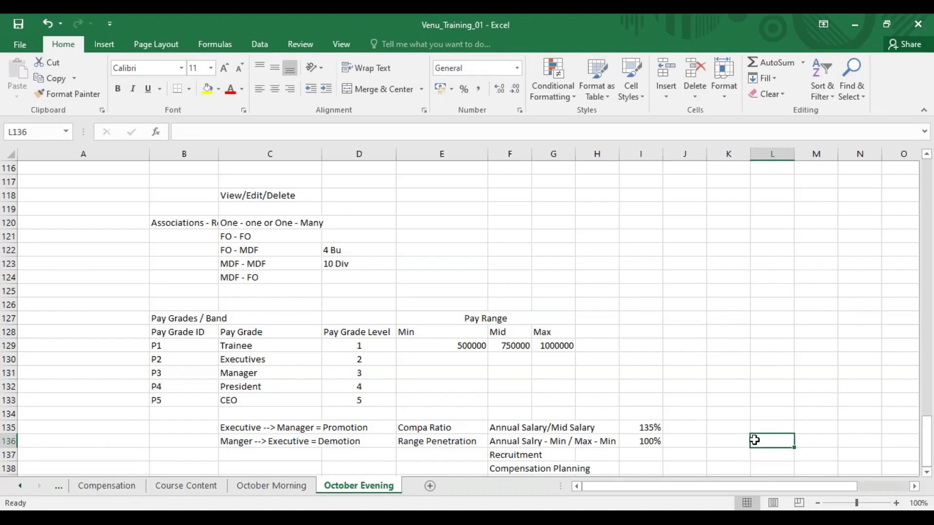
{"action": "left_click", "coordinate": [651, 431]}
{"action": "key", "text": "Down"}
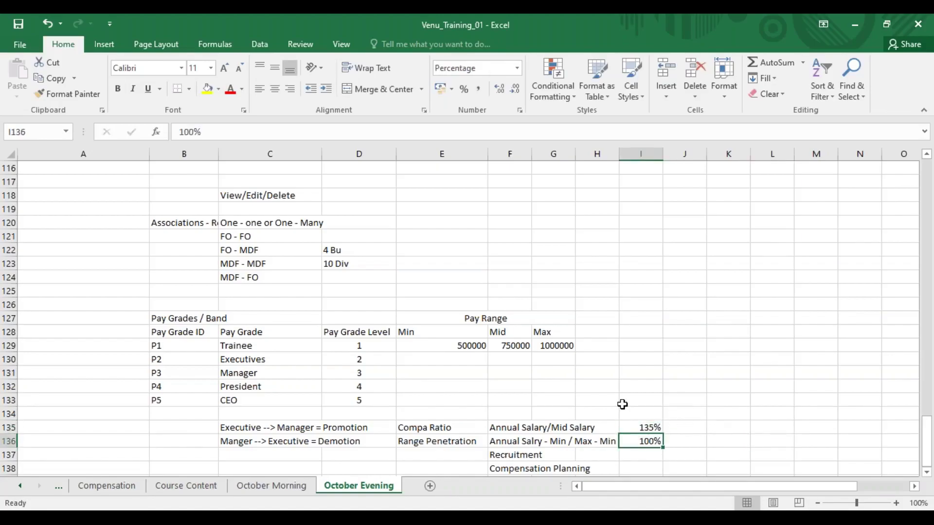
{"action": "left_click", "coordinate": [688, 442]}
{"action": "type", "text": "=6"}
{"action": "key", "text": "Escape"}
Enter 600000 in J134 as the sample annual salary above the ratio rows
{"action": "left_click", "coordinate": [687, 413]}
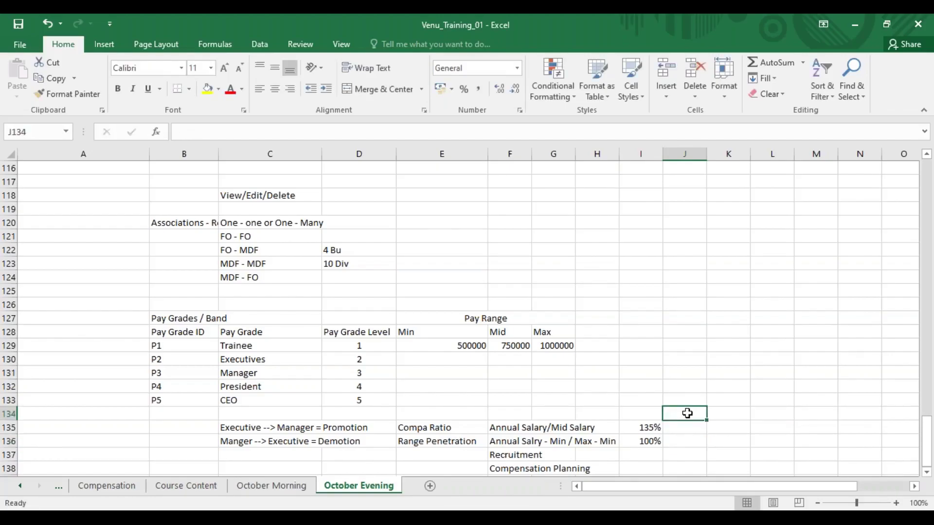
{"action": "type", "text": "60"}
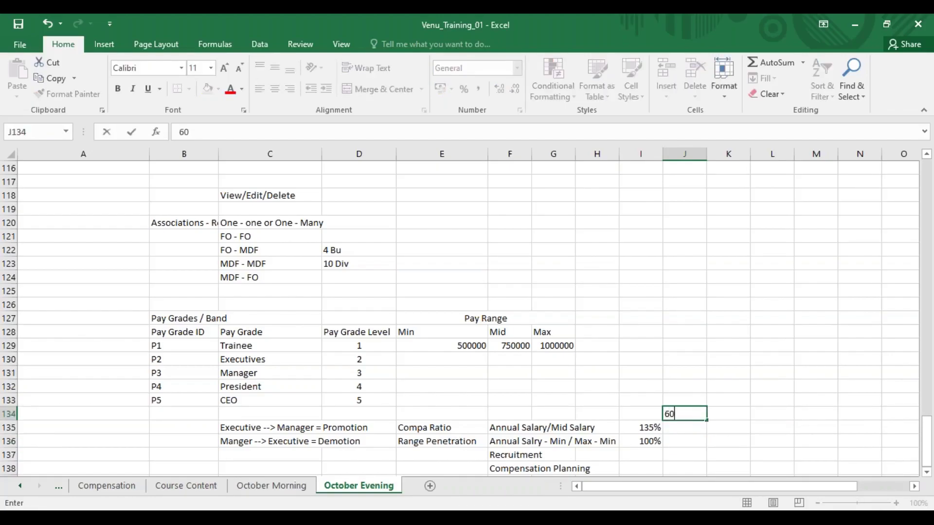
{"action": "type", "text": "0000"}
Calculate the Range Penetration in J136 with the formula =(J134-E129)/(G129-E129)*100
{"action": "left_click", "coordinate": [688, 441]}
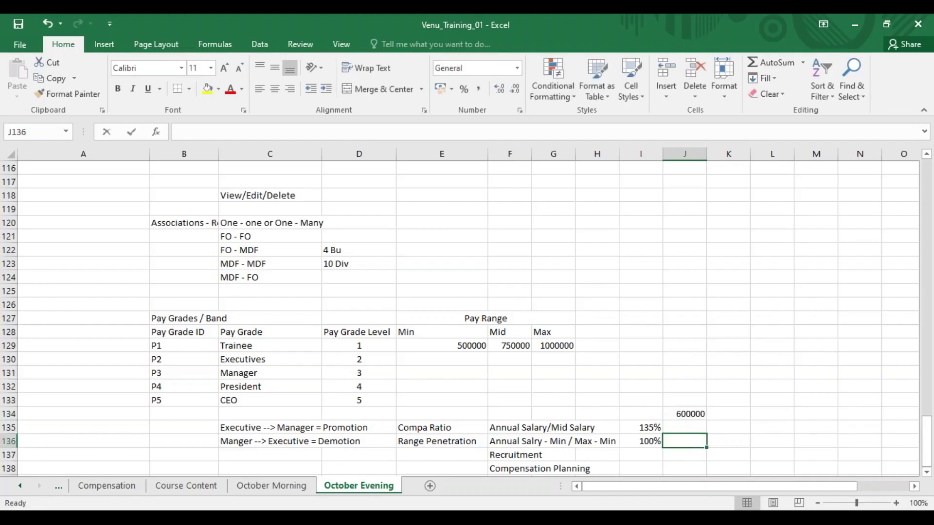
{"action": "type", "text": "="}
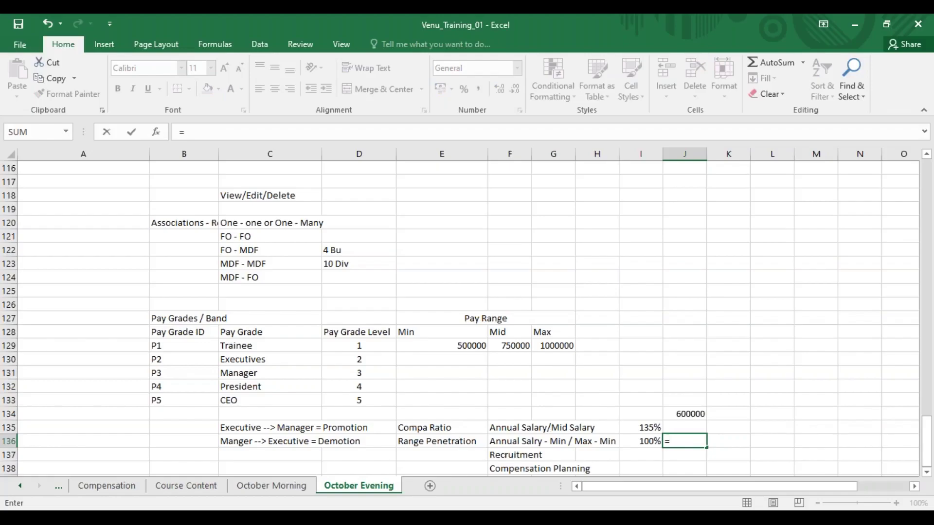
{"action": "type", "text": "("}
{"action": "left_click", "coordinate": [680, 412]}
{"action": "type", "text": "-"}
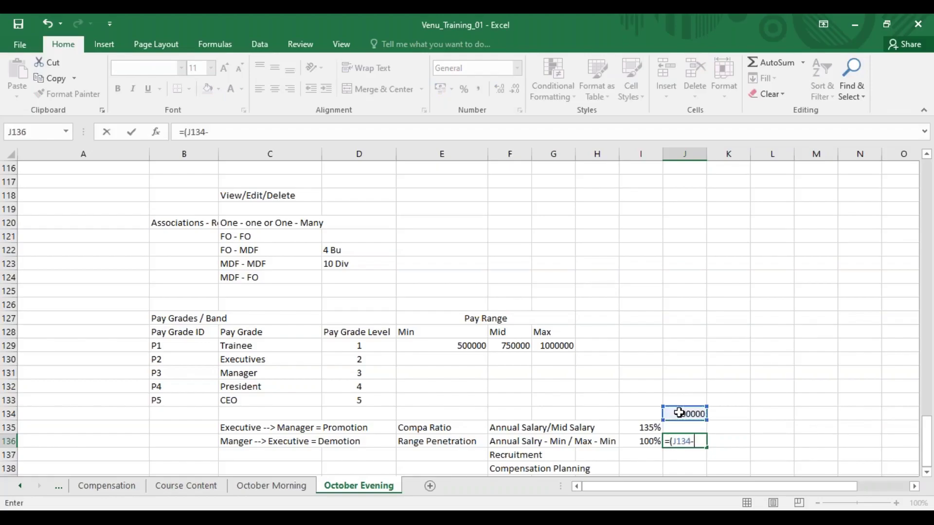
{"action": "left_click", "coordinate": [466, 346]}
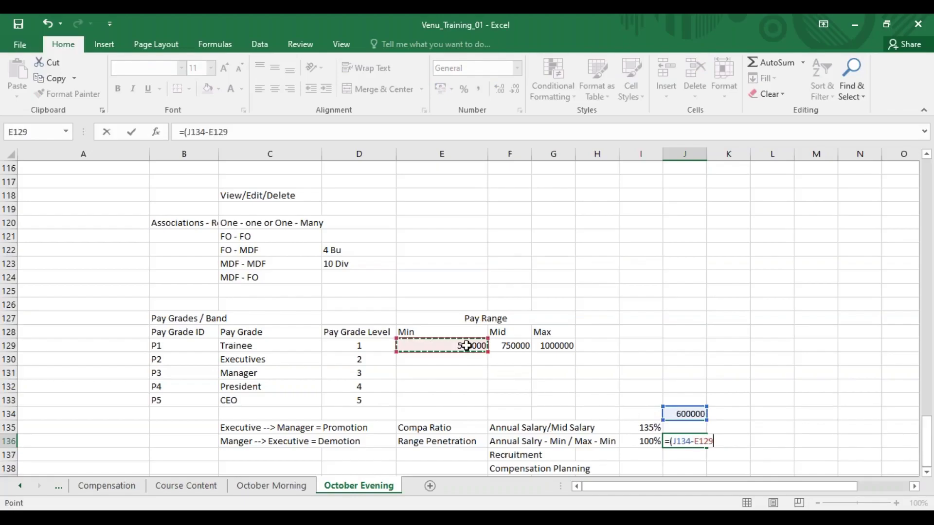
{"action": "type", "text": ")/("}
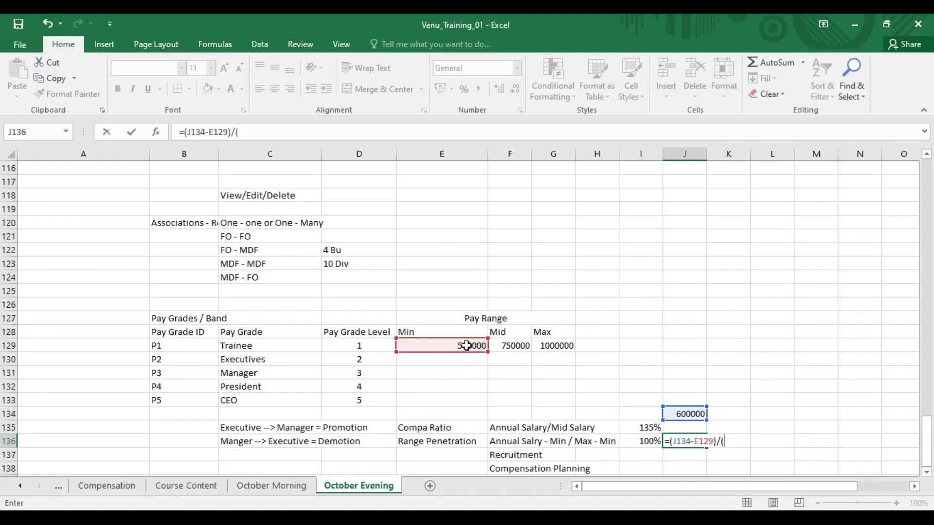
{"action": "left_click", "coordinate": [557, 346]}
{"action": "type", "text": "-"}
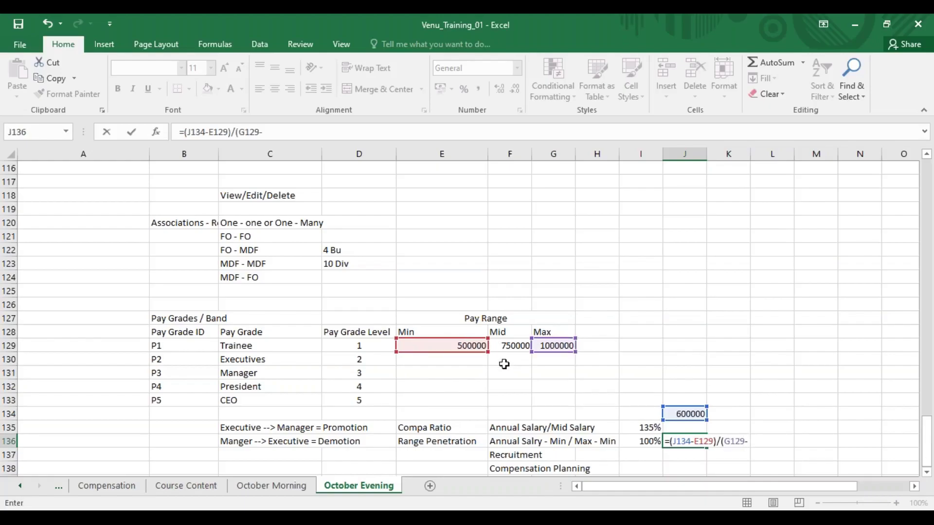
{"action": "left_click", "coordinate": [466, 345]}
{"action": "type", "text": ")"}
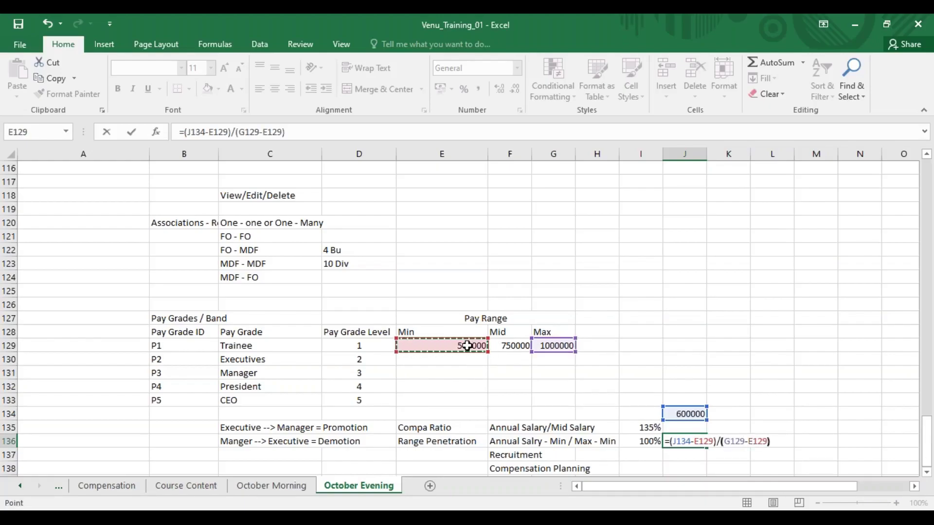
{"action": "type", "text": "*100"}
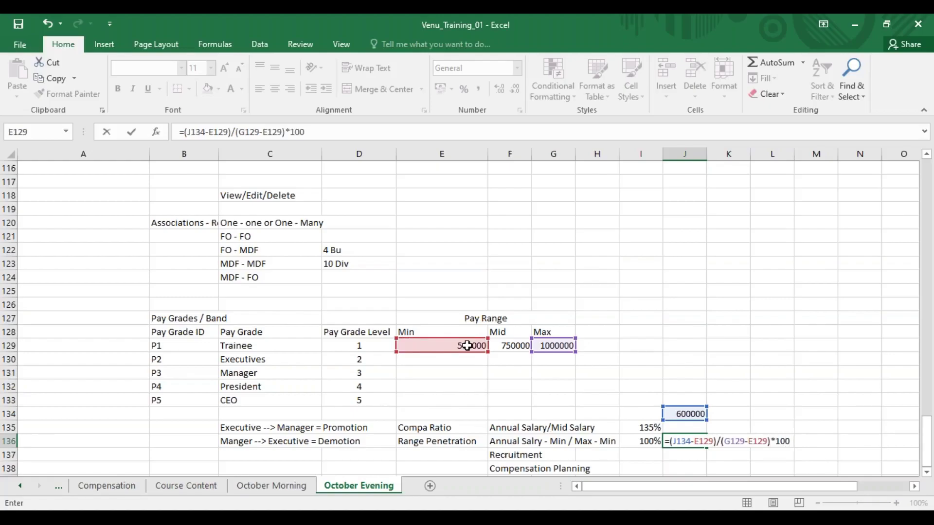
{"action": "key", "text": "Return"}
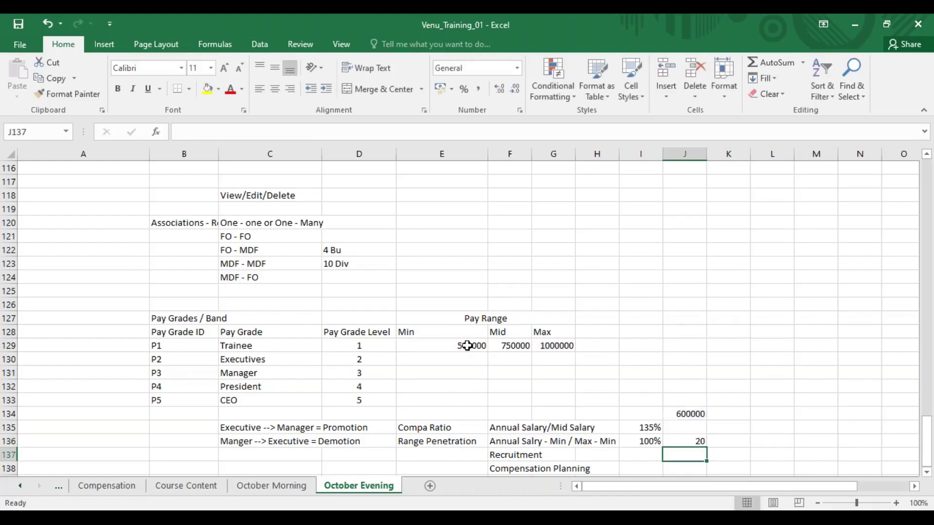
{"action": "left_click", "coordinate": [690, 438]}
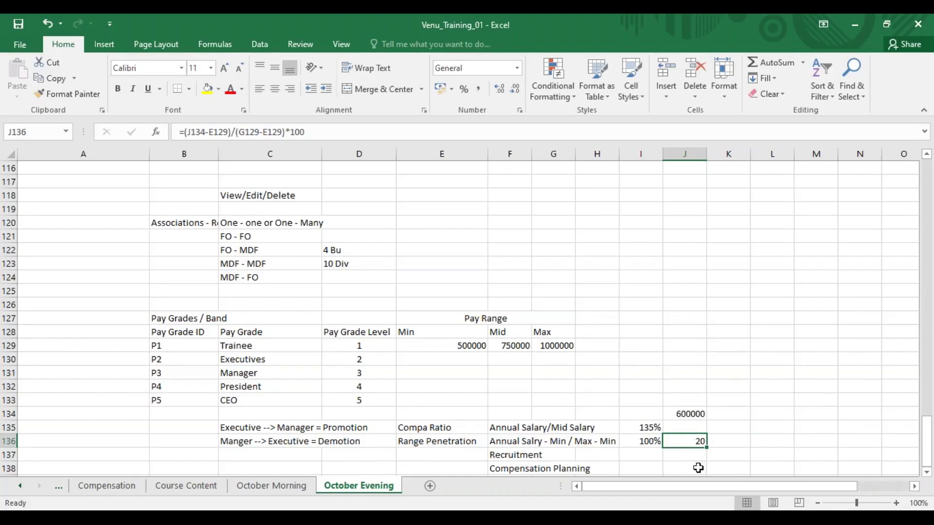
Change the sample annual salary in J134 to 800000 and check the Range Penetration result
{"action": "left_click", "coordinate": [693, 414]}
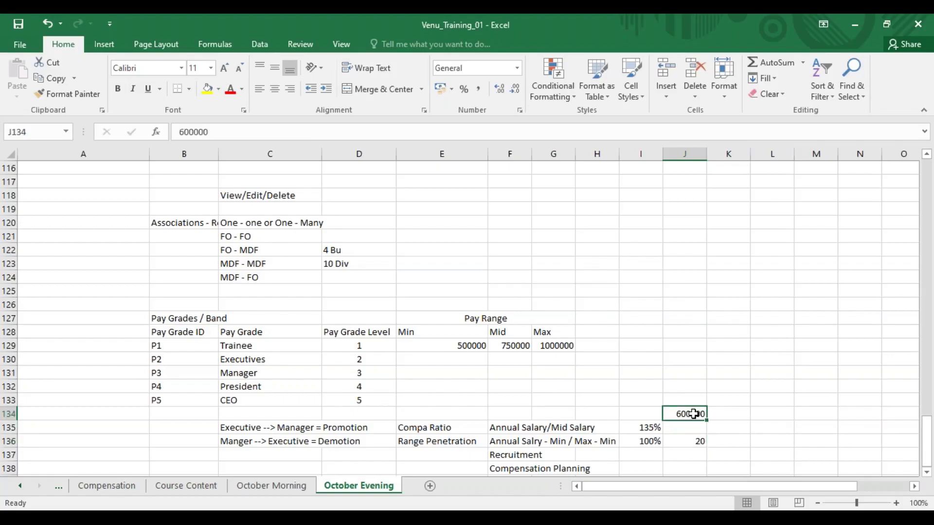
{"action": "double_click", "coordinate": [680, 414]}
{"action": "key", "text": "BackSpace"}
{"action": "type", "text": "8"}
{"action": "key", "text": "Tab"}
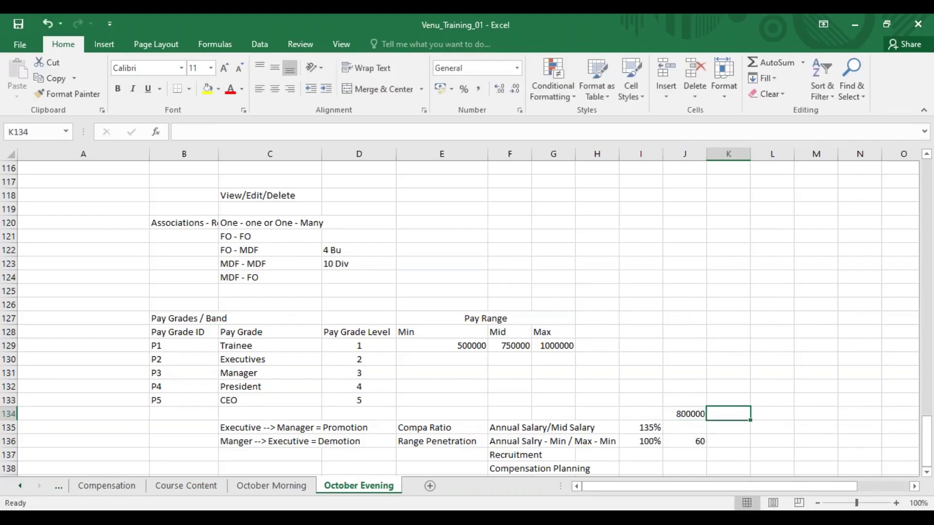
{"action": "left_click_drag", "start_coordinate": [695, 448], "coordinate": [694, 441]}
{"action": "left_click", "coordinate": [694, 441]}
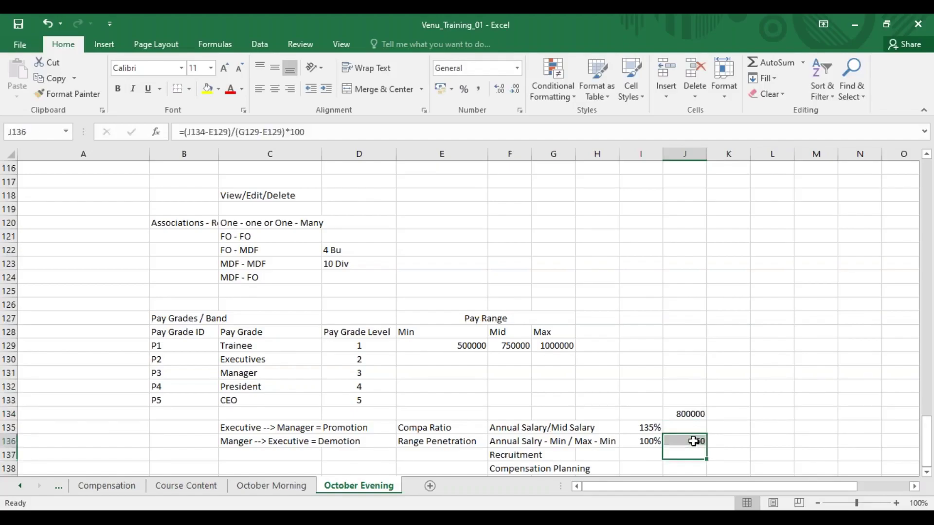
Calculate the Compa Ratio in J135 by dividing the sample salary by the P1 mid value with =J134/F129
{"action": "left_click", "coordinate": [688, 422]}
{"action": "type", "text": "="}
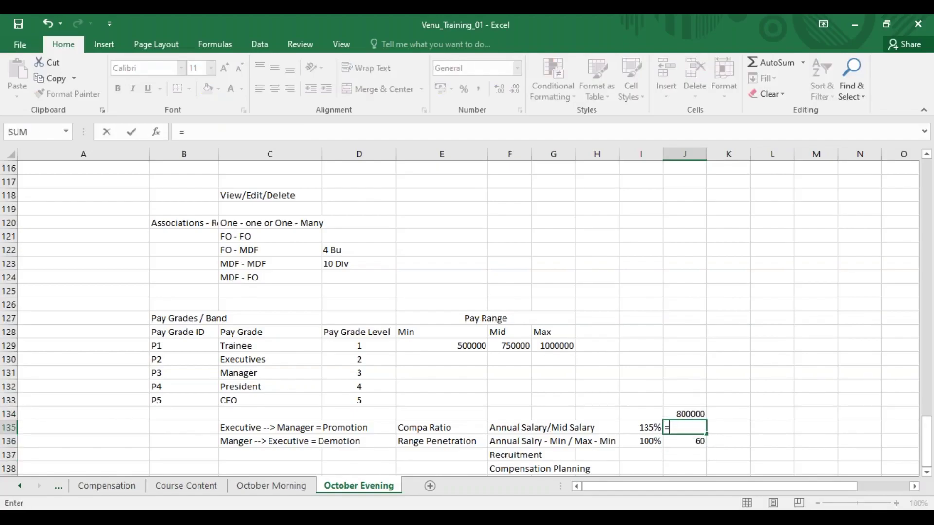
{"action": "left_click", "coordinate": [691, 411]}
{"action": "type", "text": "/"}
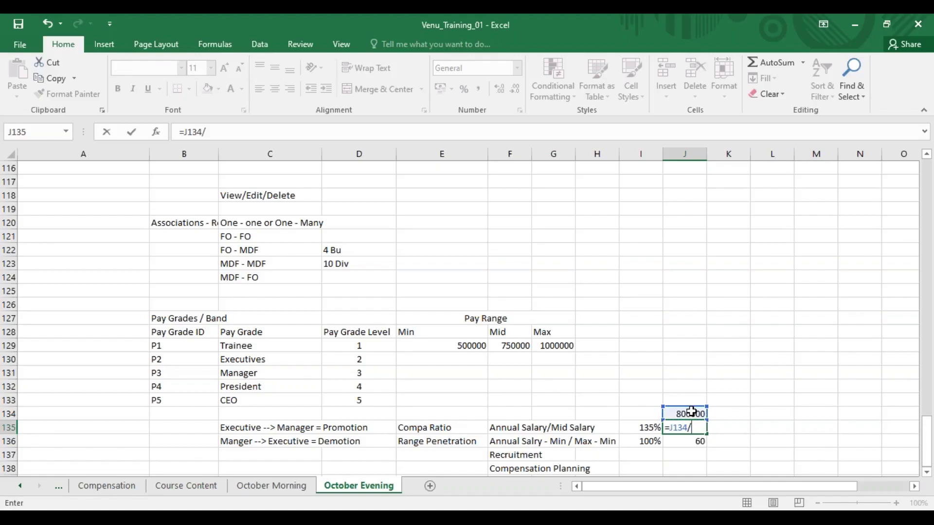
{"action": "left_click", "coordinate": [518, 347]}
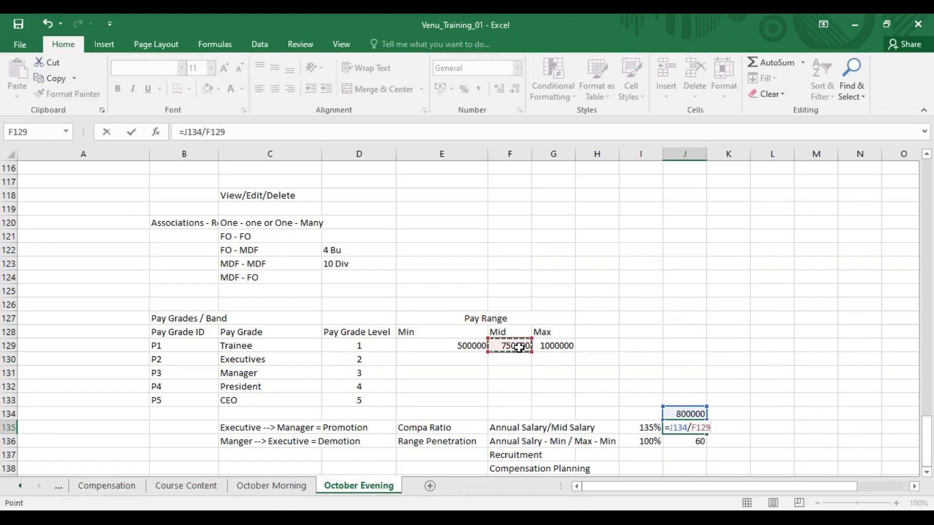
{"action": "key", "text": "Return"}
Extend the Compa Ratio formula in J135 to =J134/F129*100 to express it as a percentage
{"action": "left_click", "coordinate": [677, 429]}
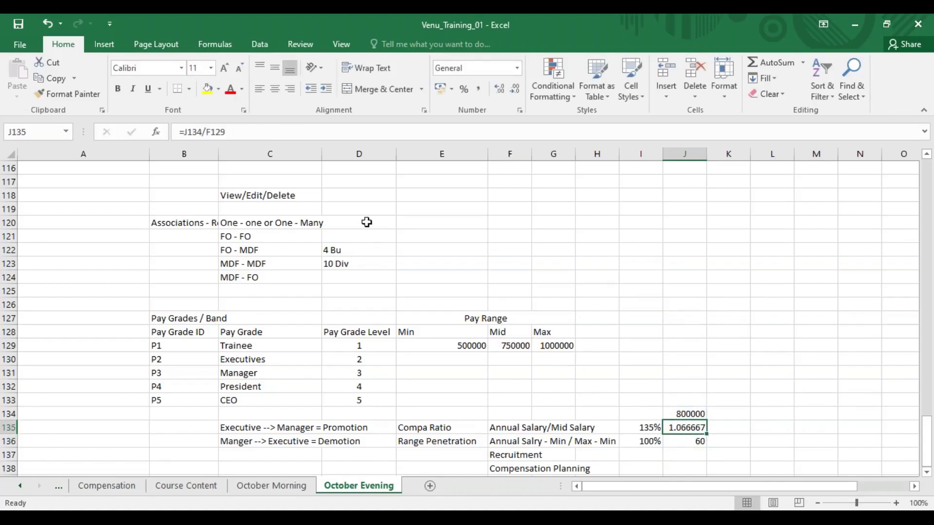
{"action": "left_click", "coordinate": [246, 132]}
{"action": "type", "text": "*12"}
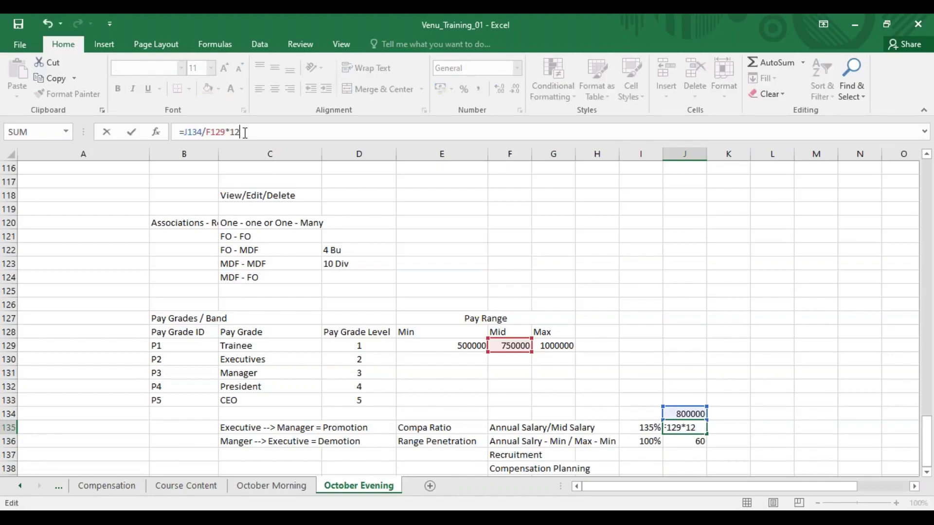
{"action": "key", "text": "BackSpace"}
{"action": "type", "text": "00"}
{"action": "key", "text": "Return"}
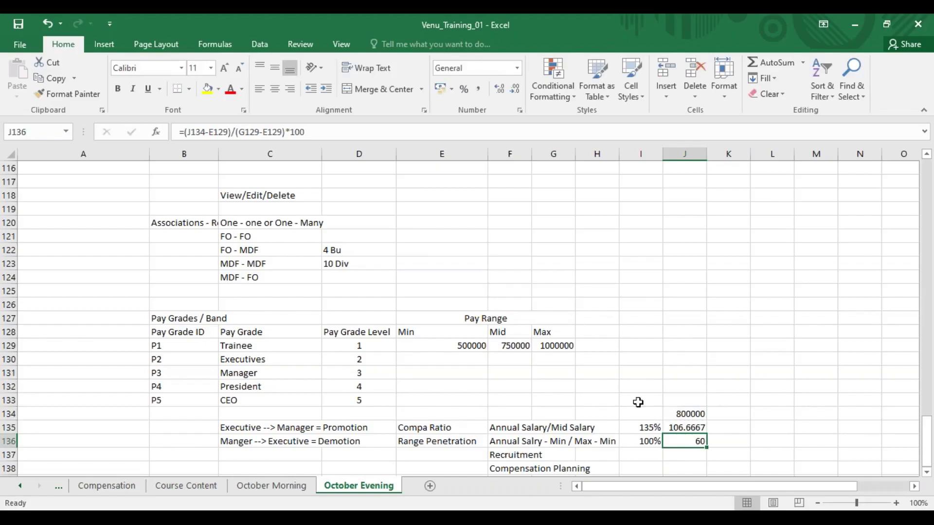
{"action": "left_click", "coordinate": [686, 429]}
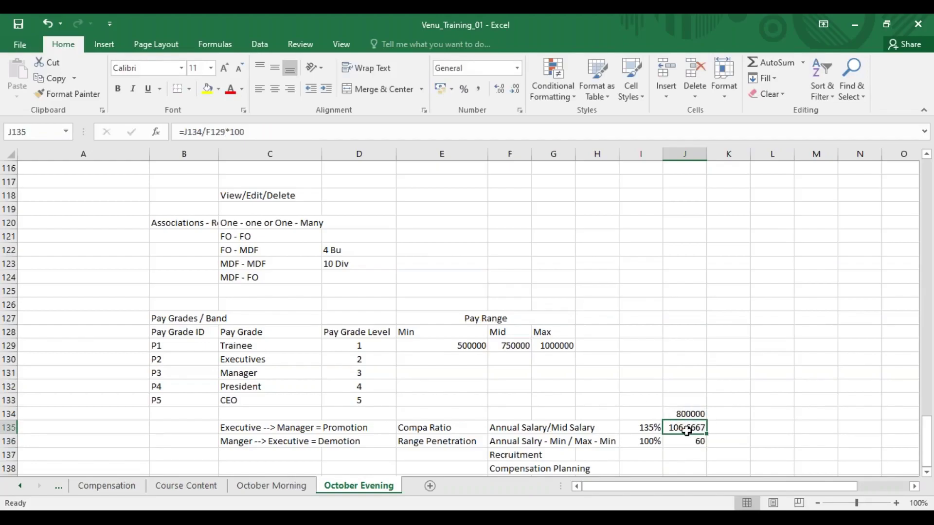
{"action": "left_click", "coordinate": [694, 441]}
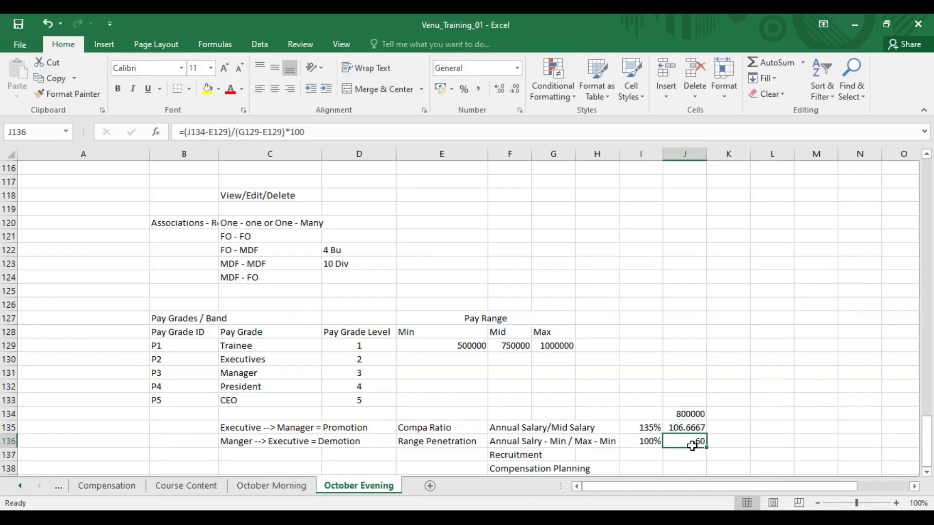
Set the sample annual salary in J134 to 1000000 and check both ratio results
{"action": "left_click", "coordinate": [689, 412]}
{"action": "double_click", "coordinate": [681, 413]}
{"action": "key", "text": "BackSpace"}
{"action": "type", "text": "10"}
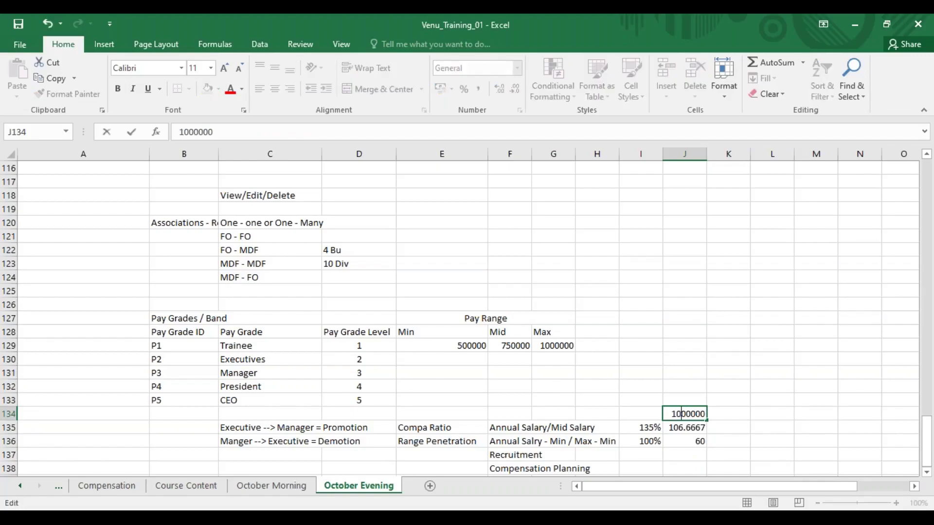
{"action": "key", "text": "Return"}
{"action": "left_click", "coordinate": [695, 444]}
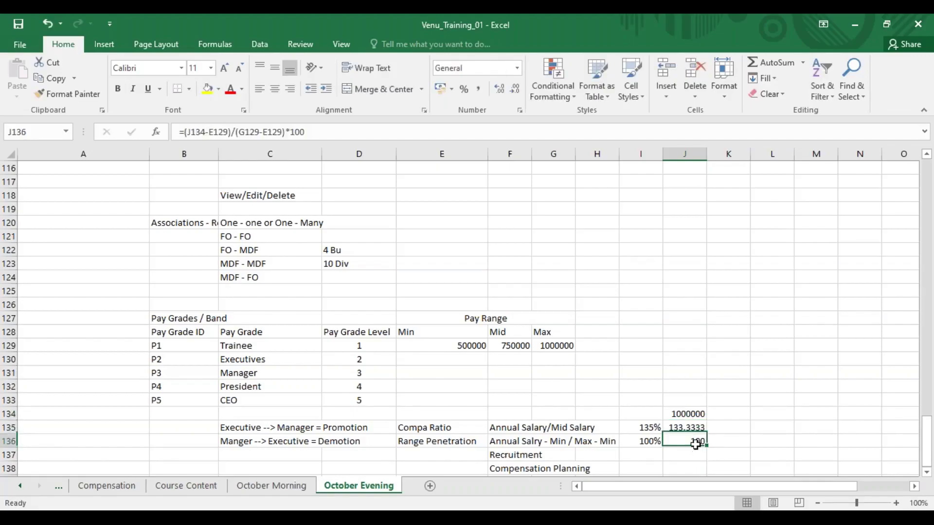
{"action": "left_click", "coordinate": [685, 428]}
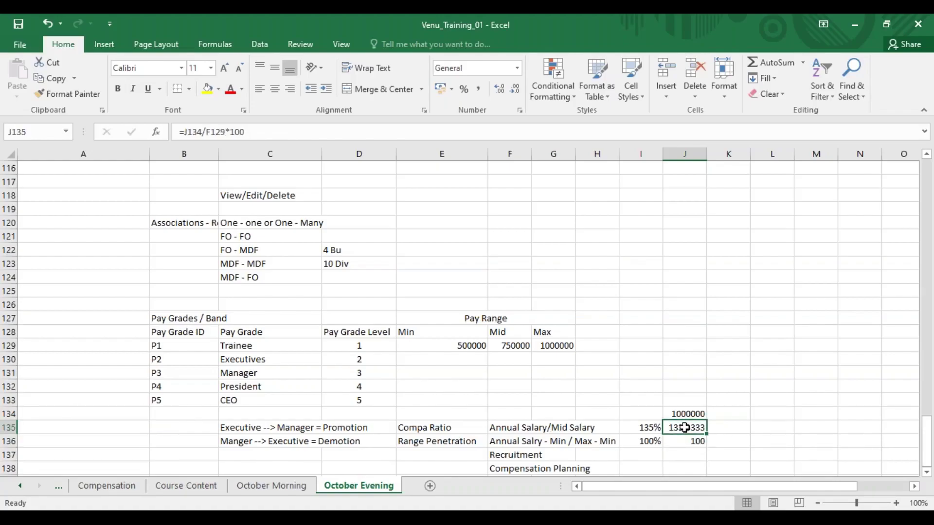
Review the Recruitment and Compensation Planning notes, the Range Penetration limit, and the P1 Min, Mid and Max pay range values
{"action": "left_click", "coordinate": [541, 455]}
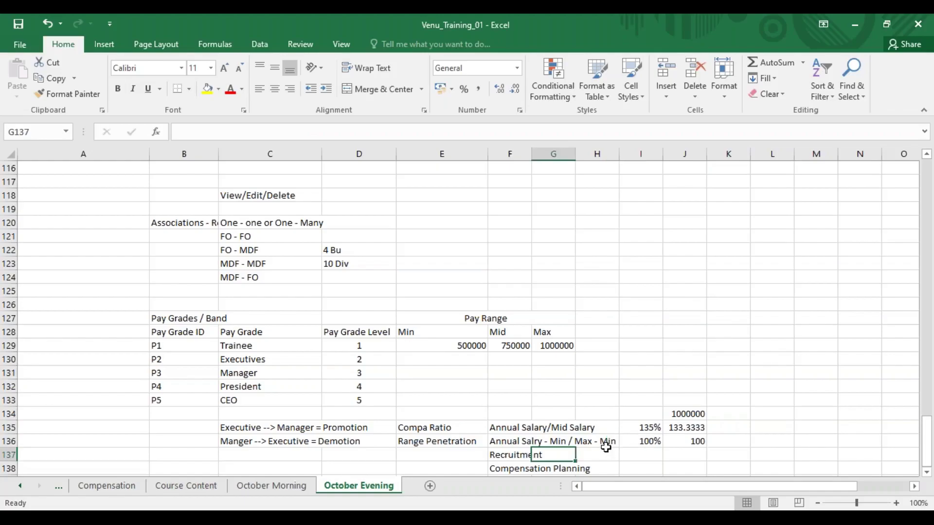
{"action": "left_click", "coordinate": [504, 453]}
{"action": "left_click", "coordinate": [503, 471]}
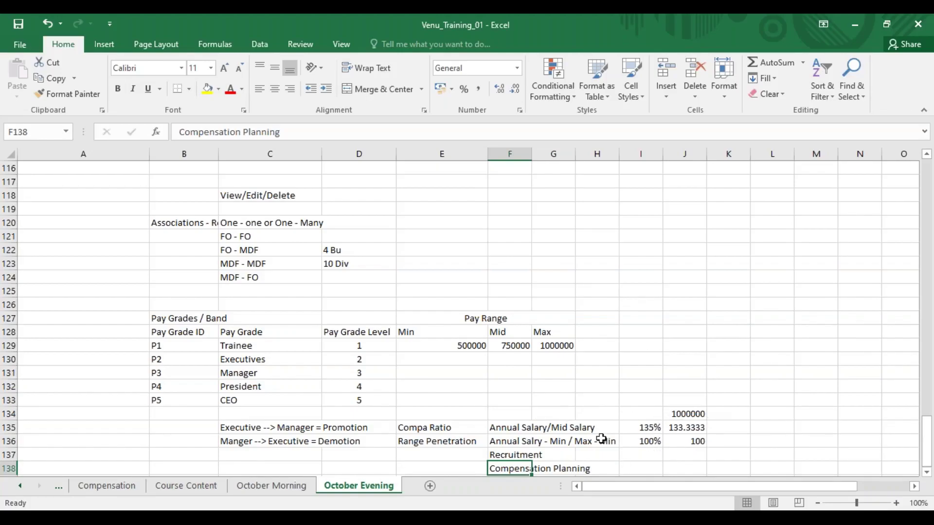
{"action": "left_click", "coordinate": [646, 437]}
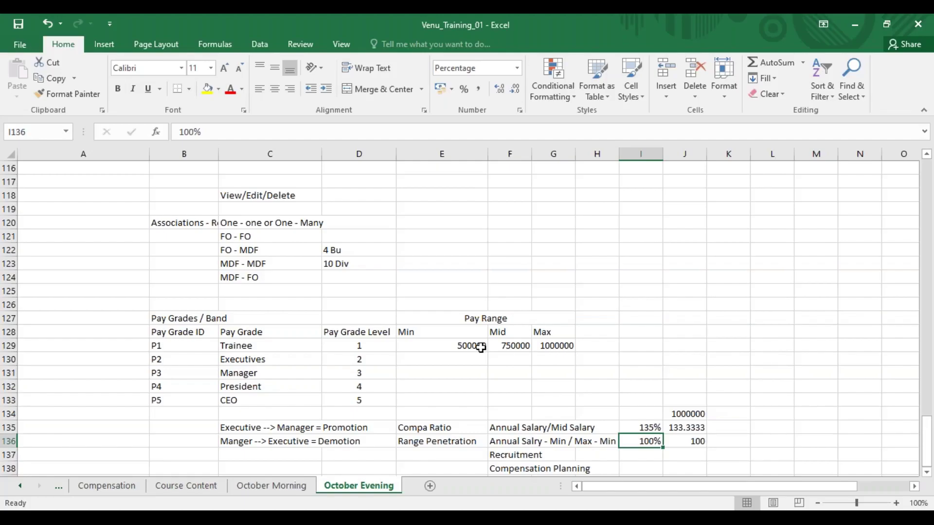
{"action": "mouse_move", "coordinate": [750, 419]}
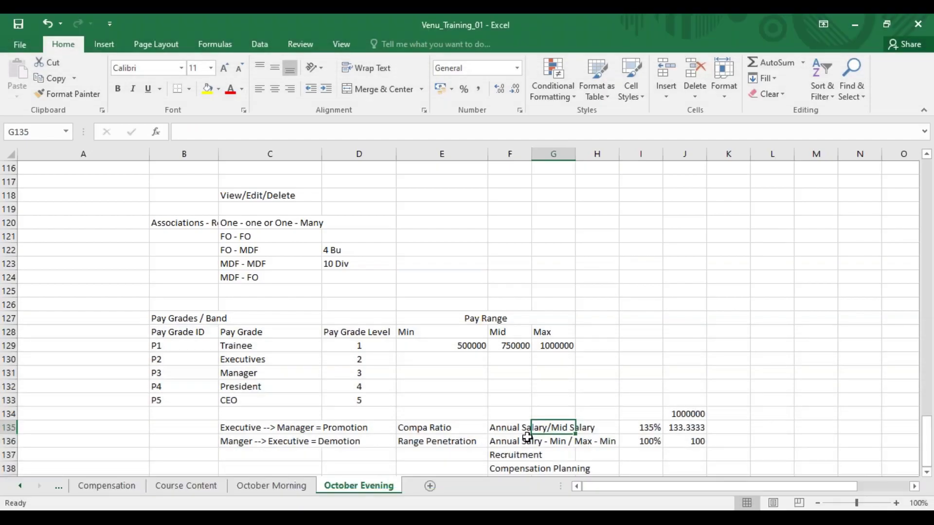
{"action": "mouse_move", "coordinate": [745, 373]}
{"action": "left_click", "coordinate": [468, 345]}
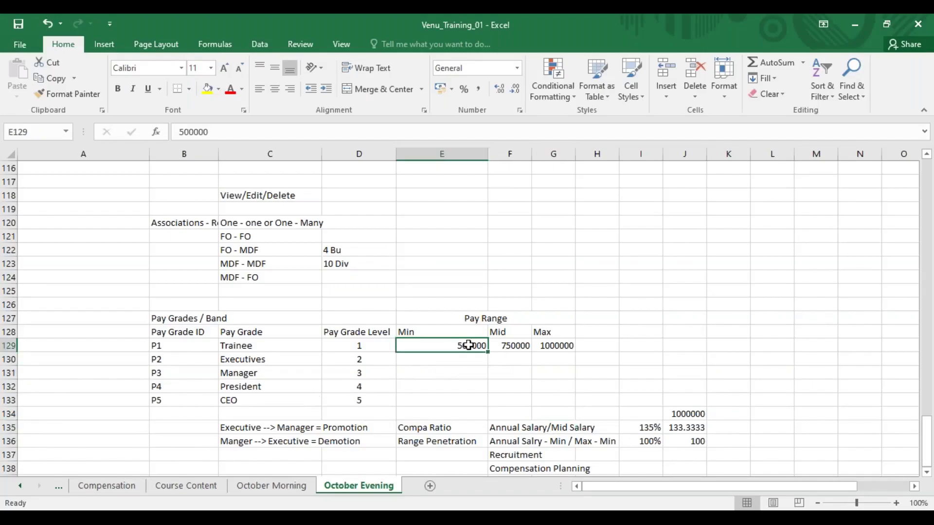
{"action": "left_click", "coordinate": [514, 347]}
{"action": "left_click", "coordinate": [560, 345]}
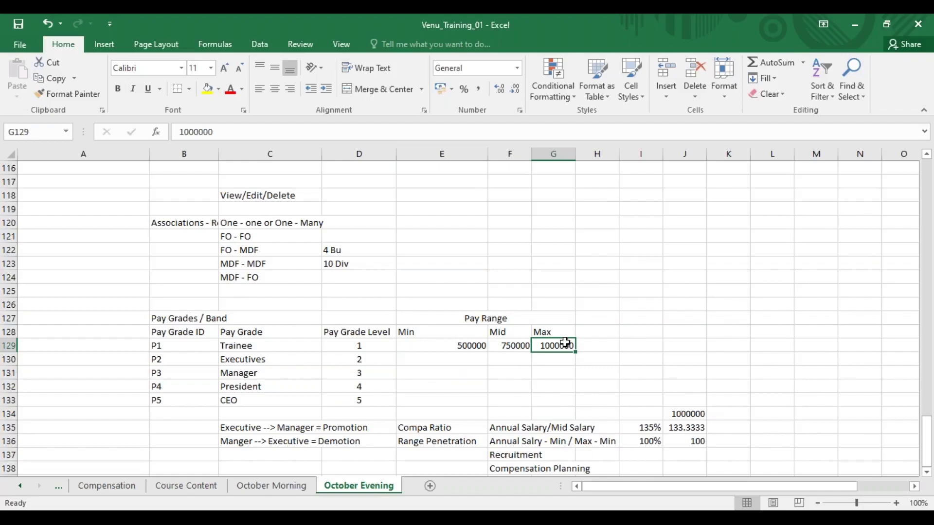
{"action": "left_click_drag", "start_coordinate": [460, 346], "coordinate": [553, 344]}
Enter the label Frequency in H129 beside the P1 pay range values
{"action": "left_click", "coordinate": [603, 341]}
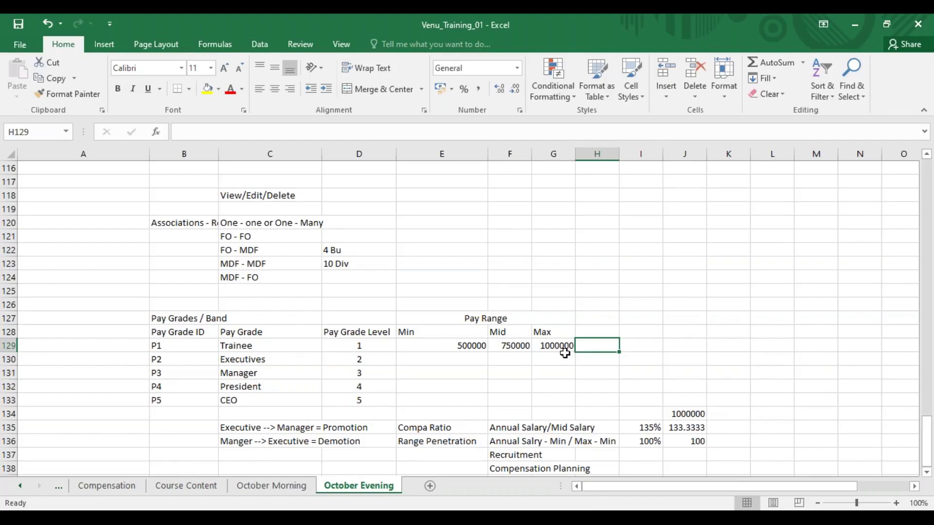
{"action": "type", "text": "Frequency"}
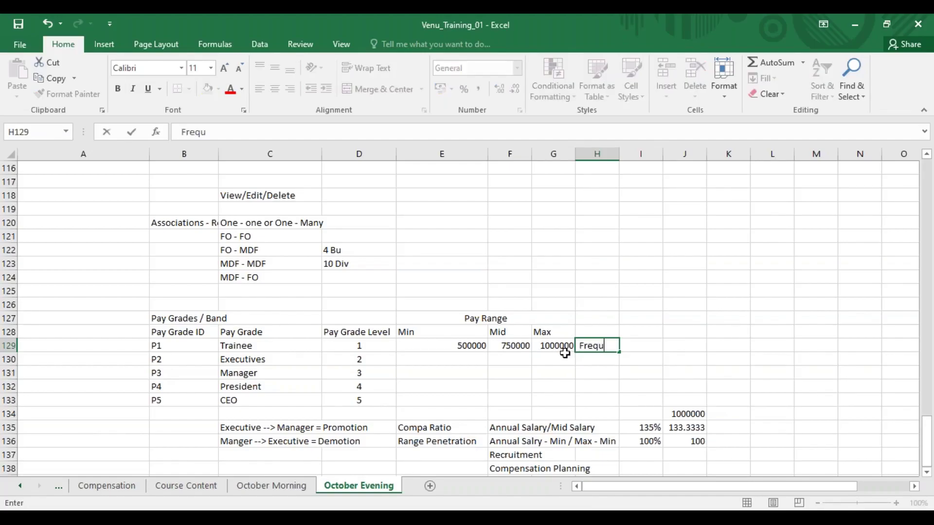
{"action": "left_click", "coordinate": [620, 364]}
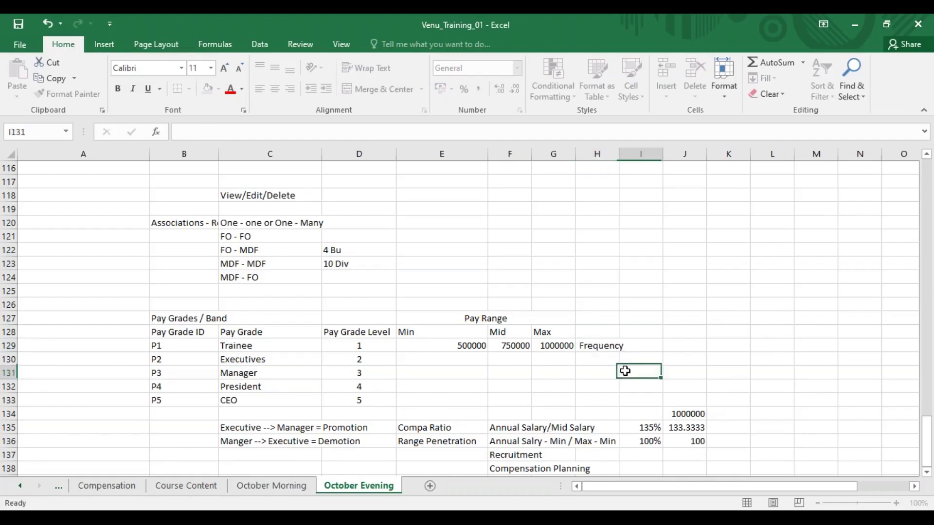
{"action": "left_click", "coordinate": [602, 345]}
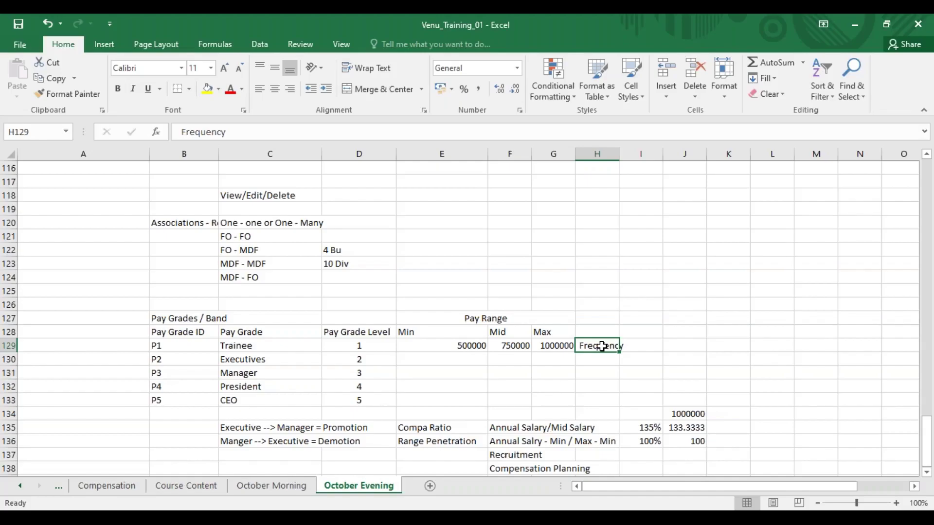
{"action": "left_click_drag", "start_coordinate": [457, 350], "coordinate": [559, 343]}
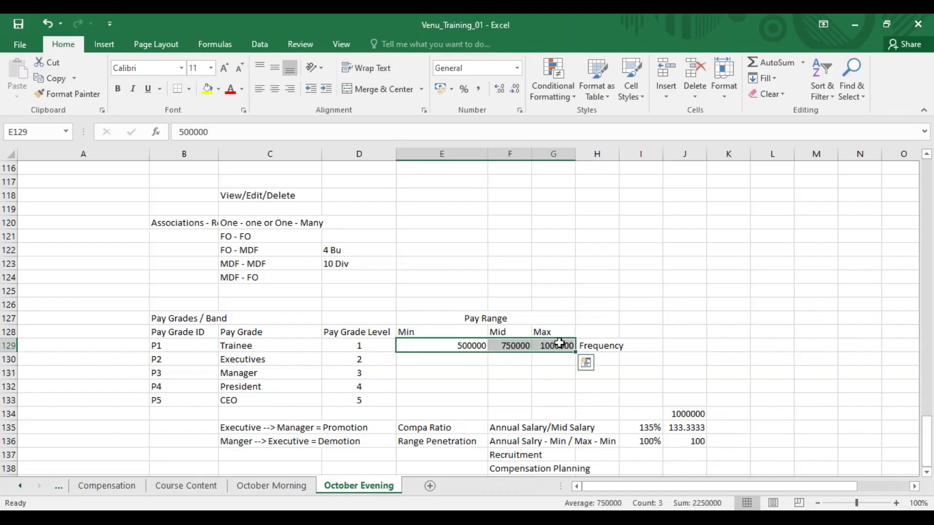
Switch from the Excel workbook to the SuccessFactors Pay Range form and set its effective date to 01/01/2022
{"action": "left_click", "coordinate": [462, 346]}
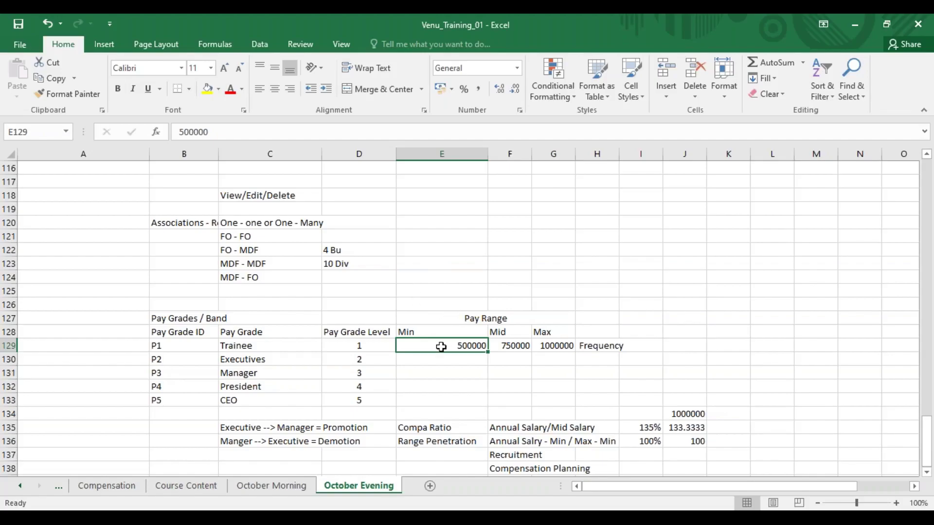
{"action": "left_click_drag", "start_coordinate": [441, 345], "coordinate": [558, 347]}
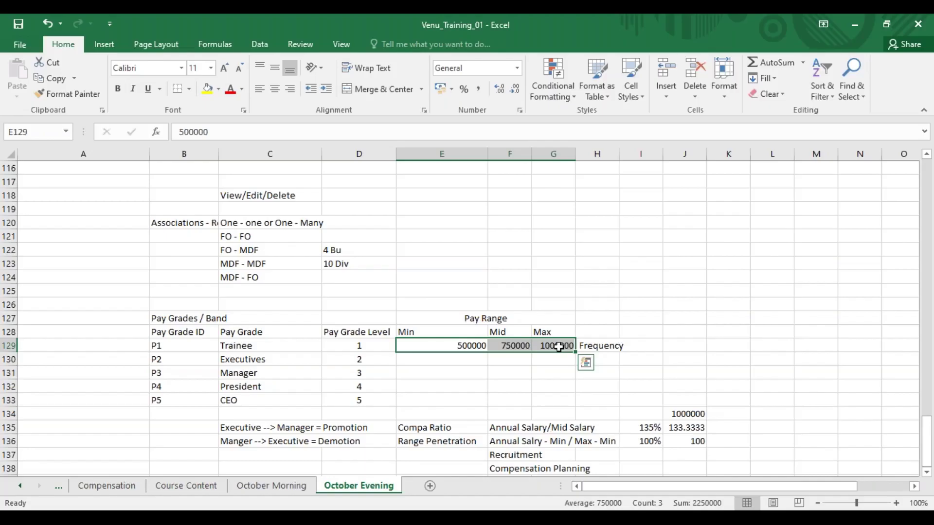
{"action": "key", "text": "alt+Tab"}
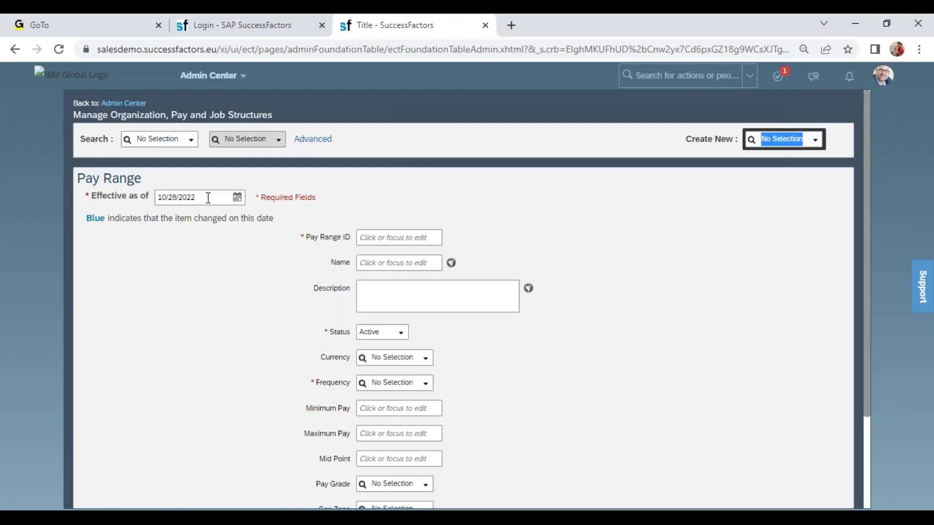
{"action": "left_click", "coordinate": [208, 198]}
{"action": "type", "text": "01/01/2022"}
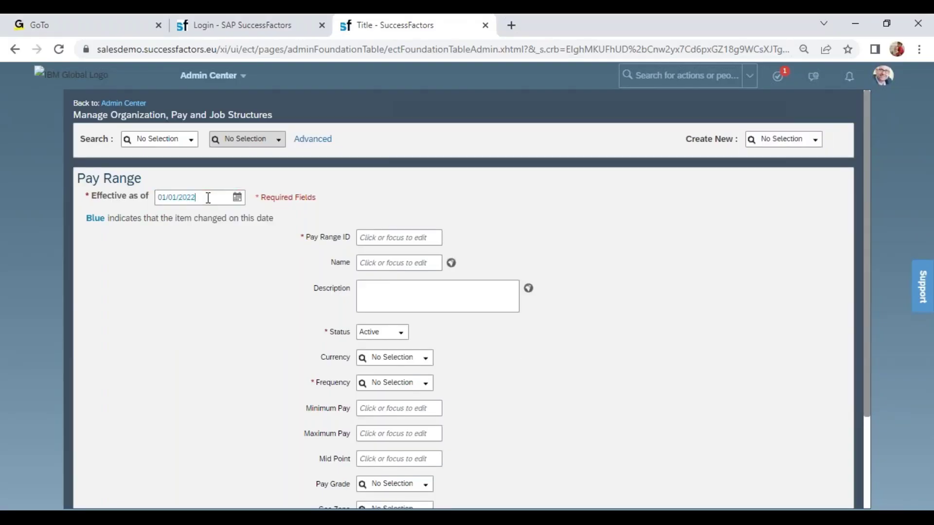
Enter WIPRO_PR01 as the Pay Range ID and Wipro Trainee Pay Range as the name
{"action": "left_click", "coordinate": [377, 238]}
{"action": "type", "text": "WIPRO_"}
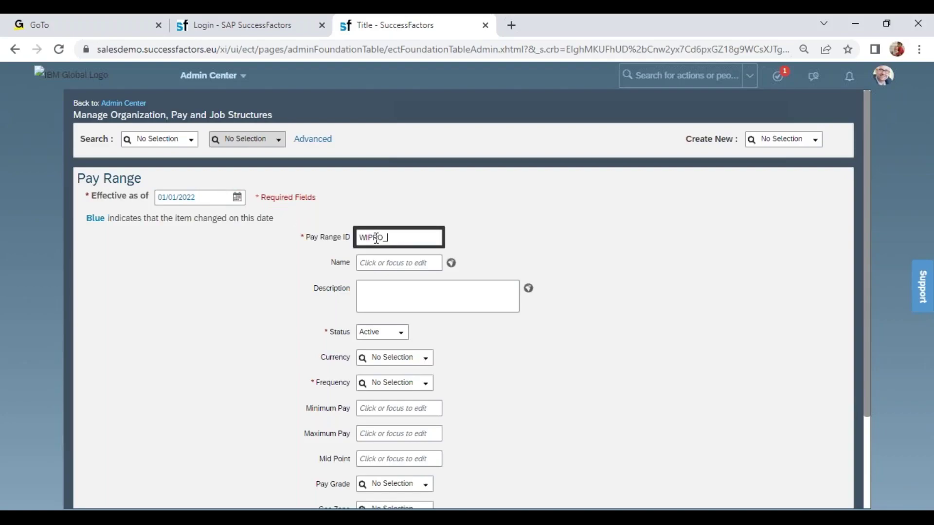
{"action": "type", "text": "PR01"}
{"action": "key", "text": "Tab"}
{"action": "type", "text": "Wipro "}
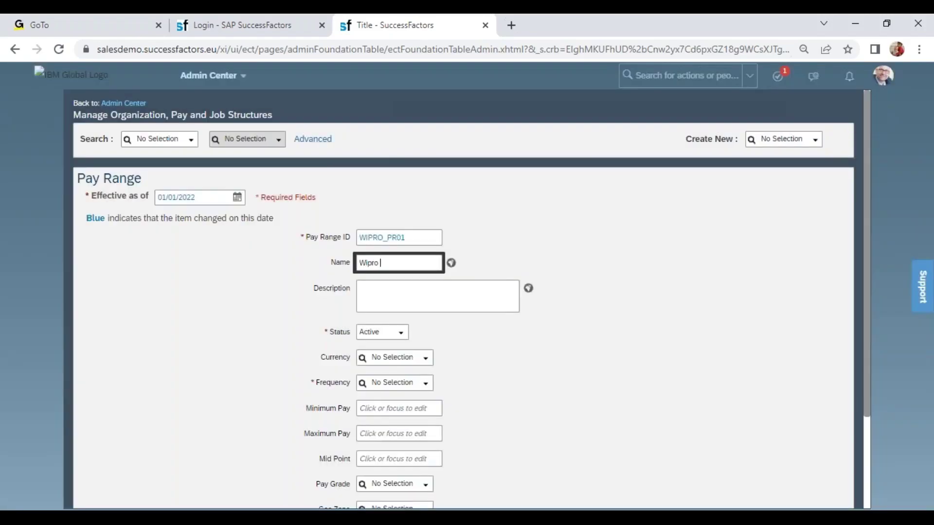
{"action": "type", "text": "Trainee Pay Range"}
{"action": "key", "text": "Tab"}
{"action": "key", "text": "Tab"}
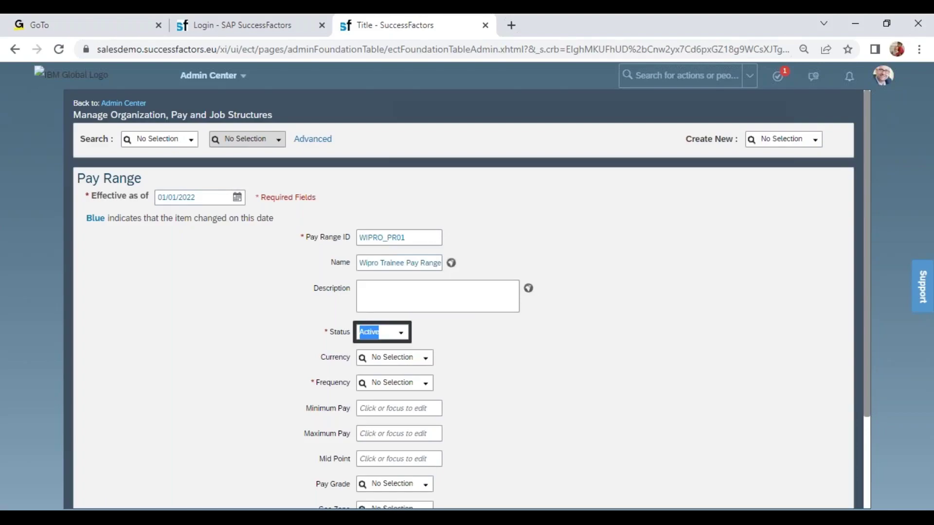
Set the pay range's currency to INR and its frequency to Annual (ANN)
{"action": "key", "text": "Tab"}
{"action": "type", "text": "INR"}
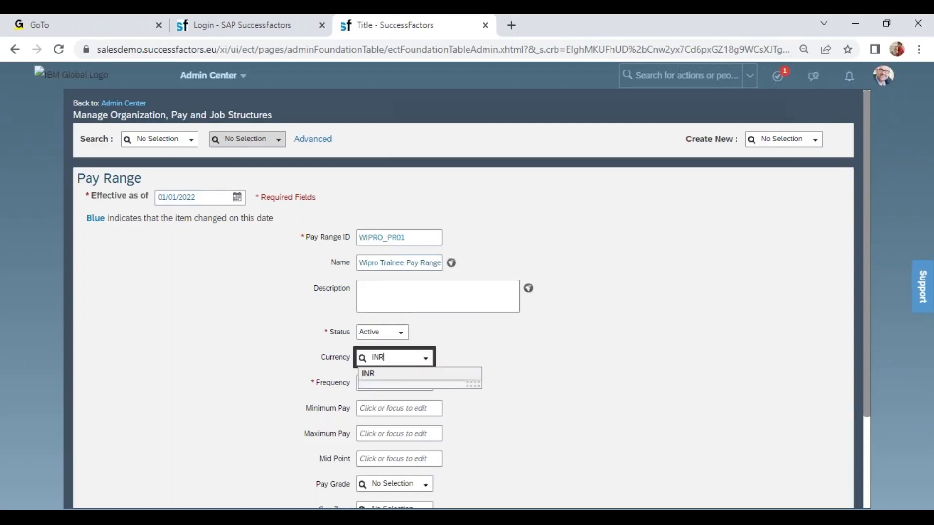
{"action": "left_click", "coordinate": [379, 376]}
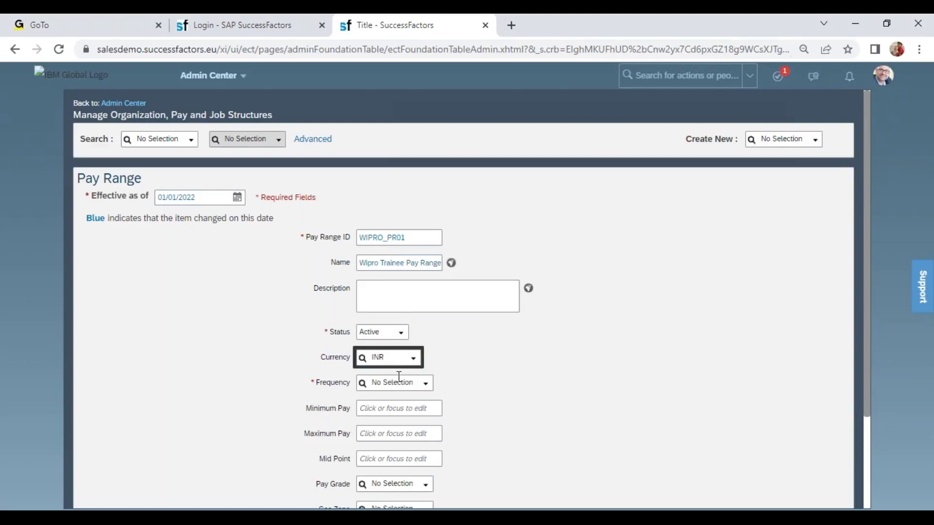
{"action": "key", "text": "Tab"}
{"action": "left_click", "coordinate": [426, 385]}
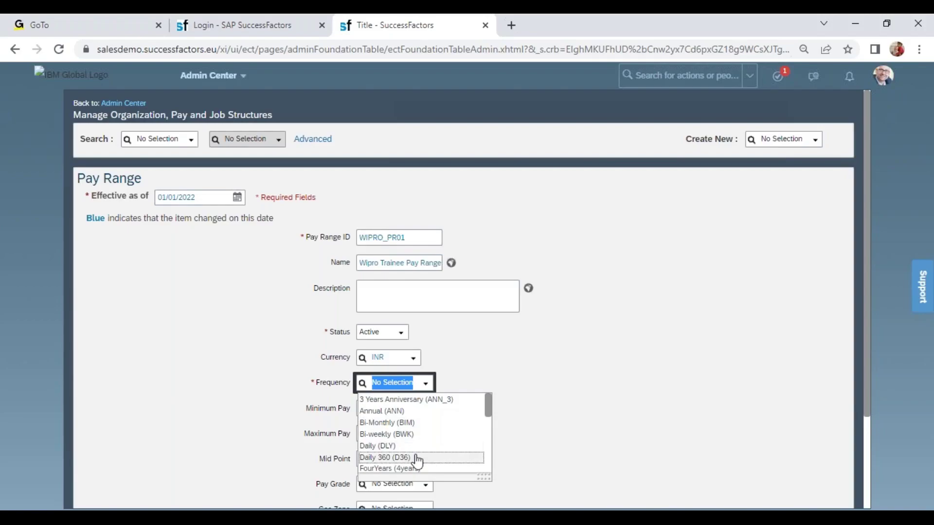
{"action": "left_click", "coordinate": [382, 411]}
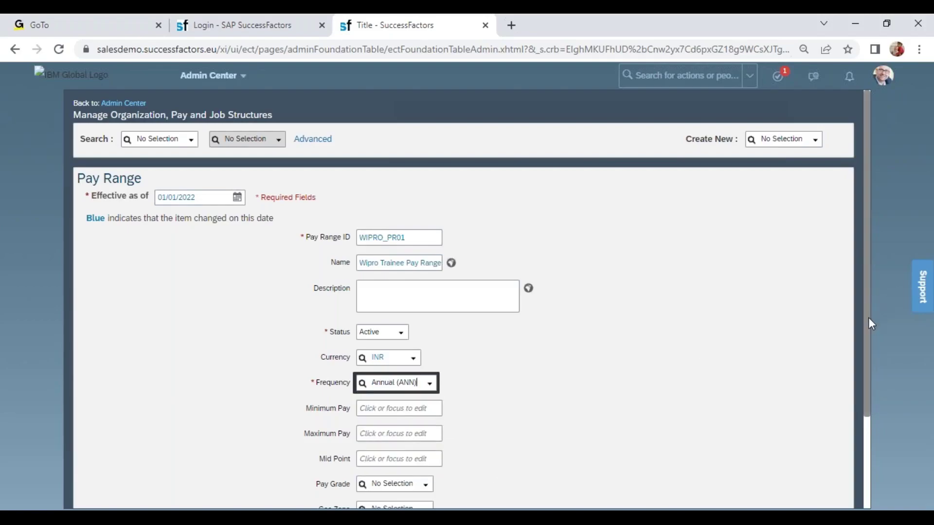
Copy the P1 Min value from E129 in the Excel workbook into the pay range's Minimum Pay field
{"action": "scroll", "coordinate": [868, 317], "scroll_direction": "down", "scroll_amount": 1}
{"action": "key", "text": "alt+Tab"}
{"action": "left_click", "coordinate": [471, 344]}
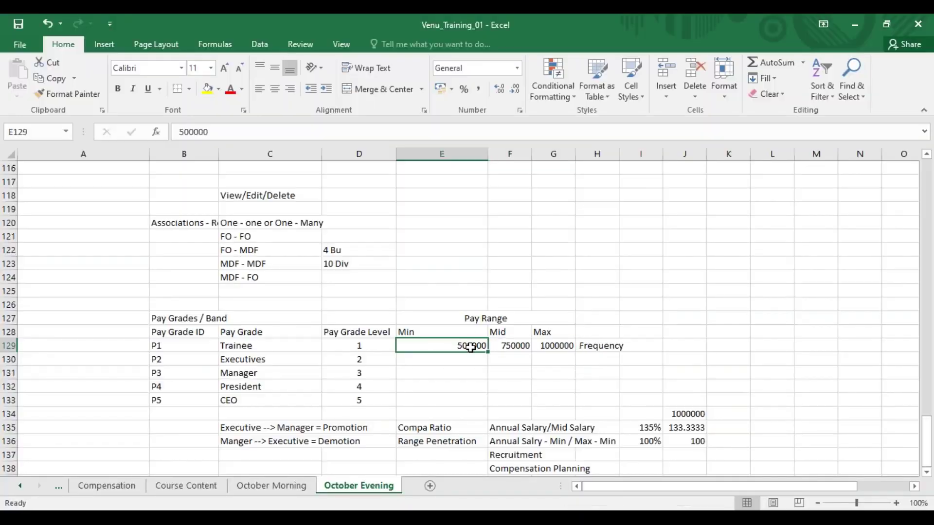
{"action": "key", "text": "ctrl+c"}
{"action": "key", "text": "alt+Tab"}
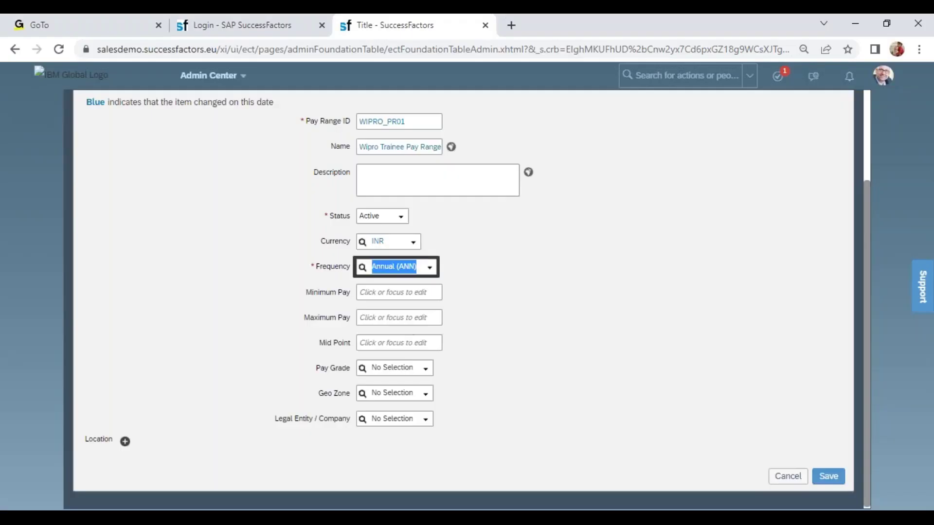
{"action": "left_click", "coordinate": [388, 292]}
{"action": "key", "text": "ctrl+v"}
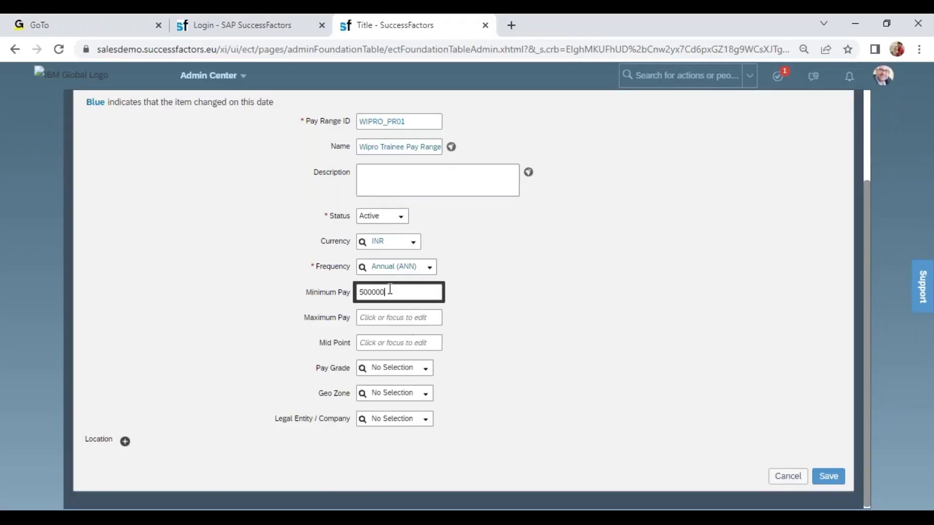
Set the pay range's Maximum Pay to 1000000, reusing the copied minimum value
{"action": "left_click", "coordinate": [394, 317]}
{"action": "key", "text": "ctrl+v"}
{"action": "left_click", "coordinate": [365, 318]}
{"action": "key", "text": "BackSpace"}
{"action": "type", "text": "10"}
Set the pay range's Mid Point to 750000, reusing the copied minimum value
{"action": "left_click", "coordinate": [376, 343]}
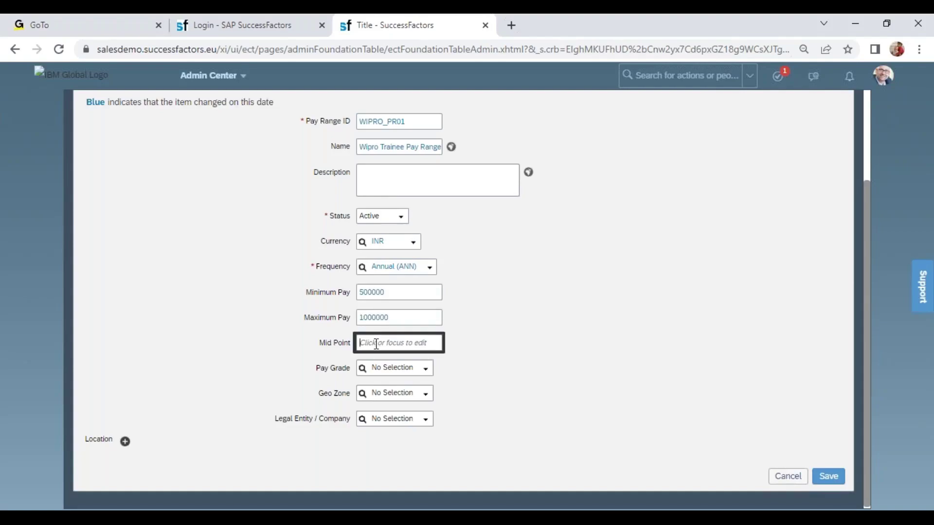
{"action": "key", "text": "ctrl+v"}
{"action": "left_click", "coordinate": [362, 344]}
{"action": "type", "text": "7"}
{"action": "key", "text": "Delete"}
{"action": "left_click", "coordinate": [535, 379]}
Assign the pay grade Wipro Trainees (P1) to the pay range
{"action": "left_click", "coordinate": [414, 367]}
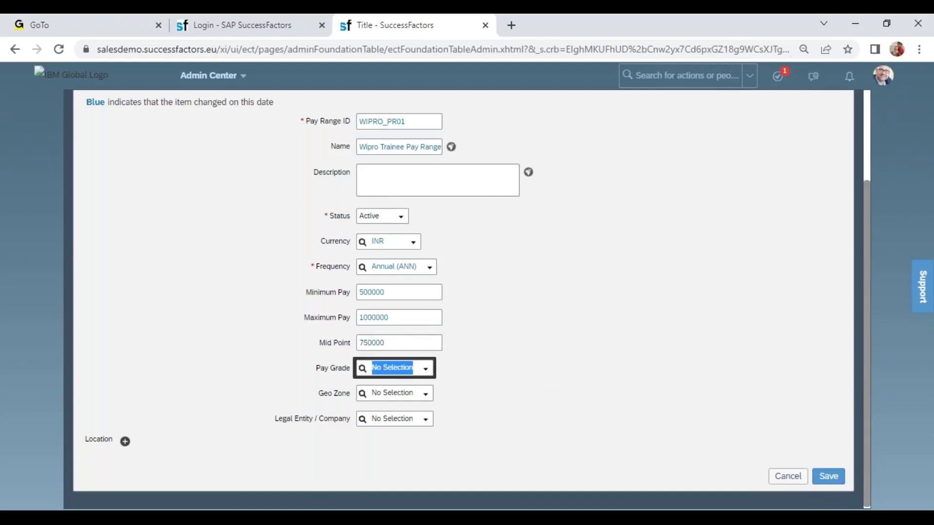
{"action": "left_click_drag", "start_coordinate": [317, 370], "coordinate": [362, 376]}
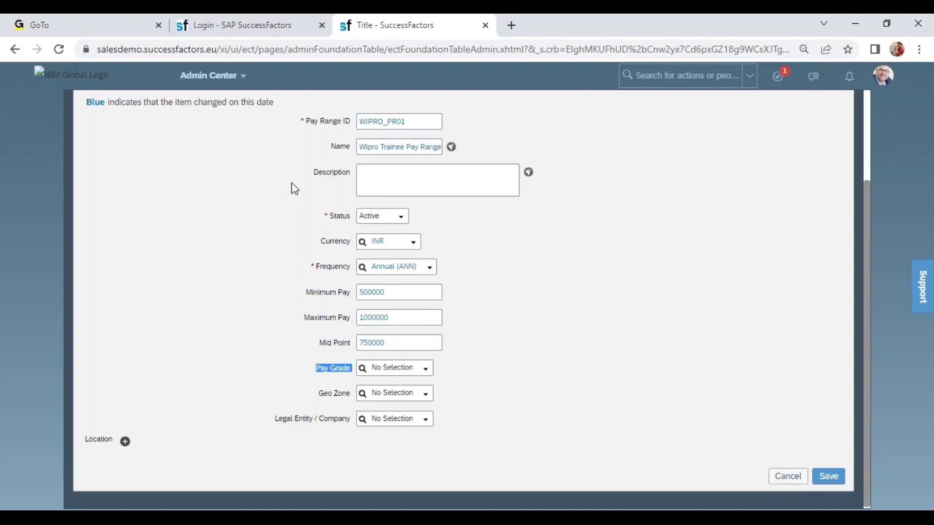
{"action": "left_click", "coordinate": [393, 365]}
{"action": "type", "text": "P1"}
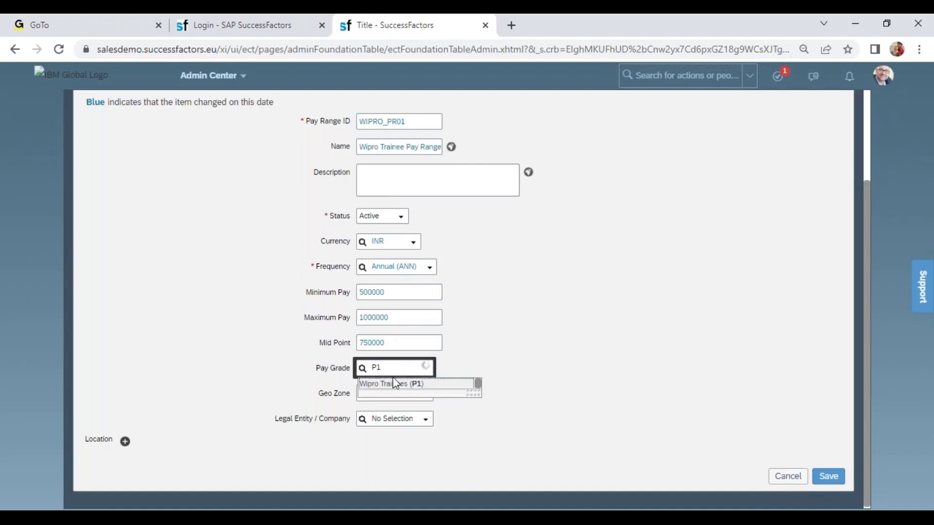
{"action": "left_click", "coordinate": [392, 378]}
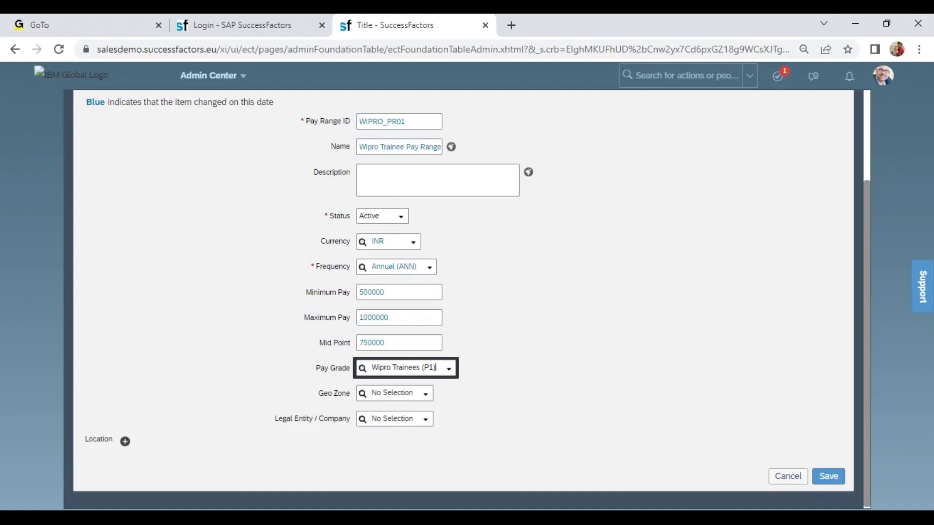
{"action": "left_click_drag", "start_coordinate": [320, 394], "coordinate": [352, 389]}
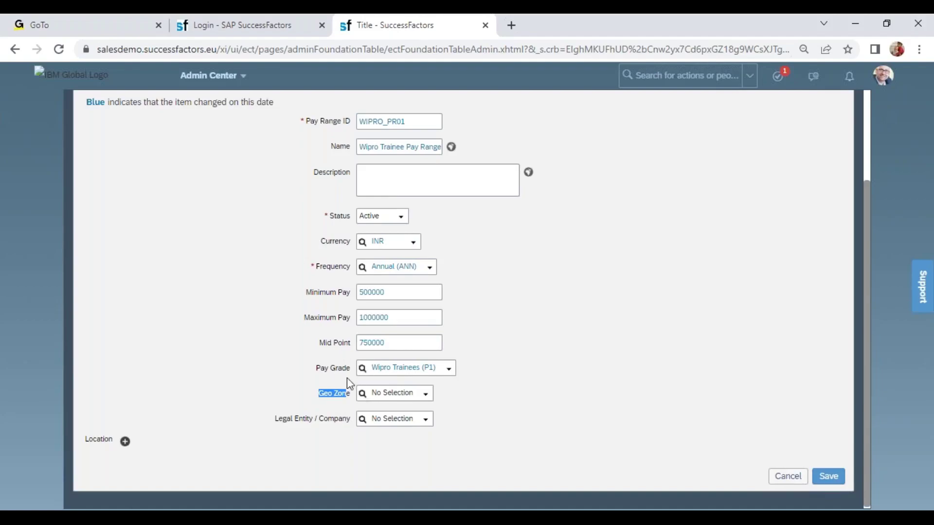
{"action": "left_click", "coordinate": [330, 373]}
{"action": "left_click", "coordinate": [376, 396]}
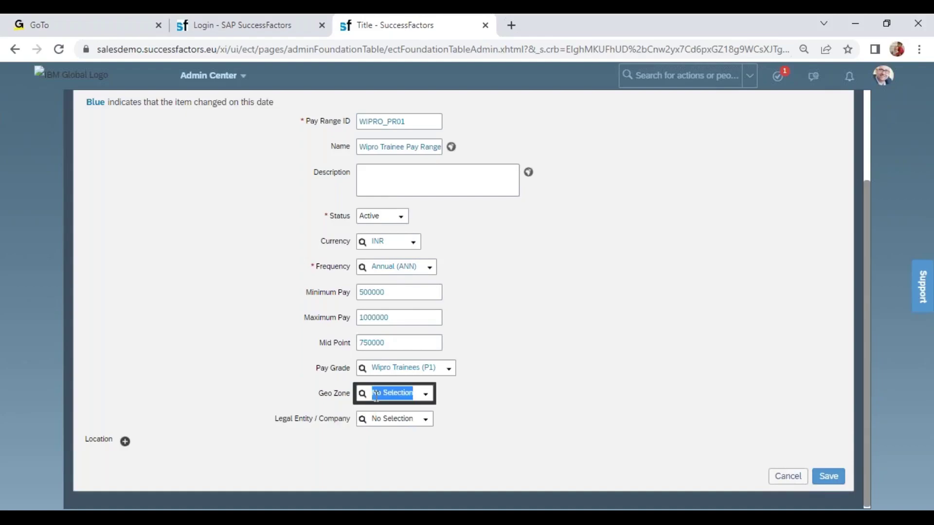
{"action": "left_click", "coordinate": [381, 423]}
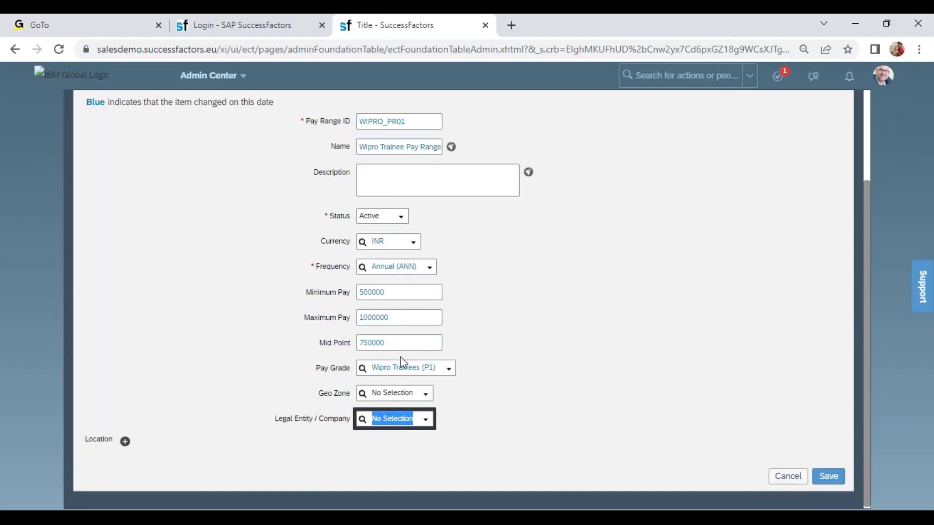
Switch to the Excel workbook and review the pay grade list and the Trainee grade's level and pay range
{"action": "key", "text": "alt+Tab"}
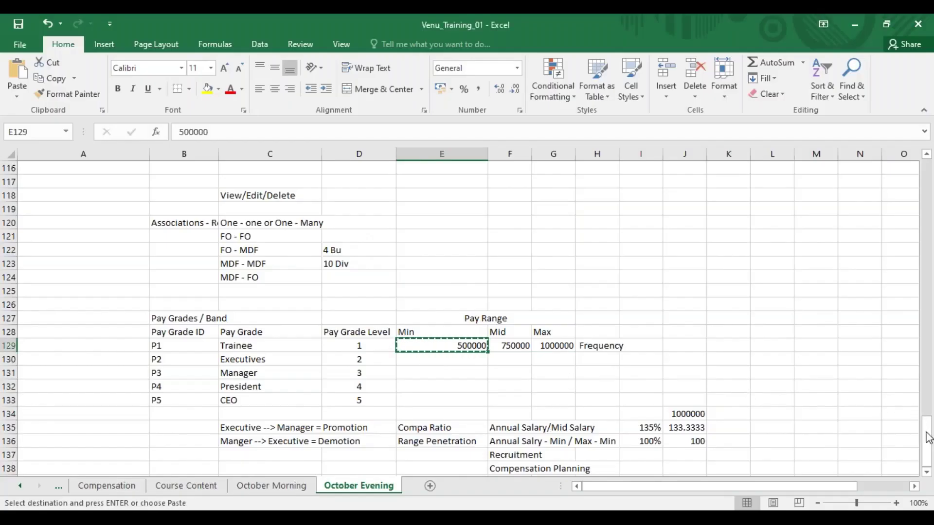
{"action": "left_click", "coordinate": [927, 472]}
{"action": "left_click", "coordinate": [927, 475]}
{"action": "left_click", "coordinate": [928, 475]}
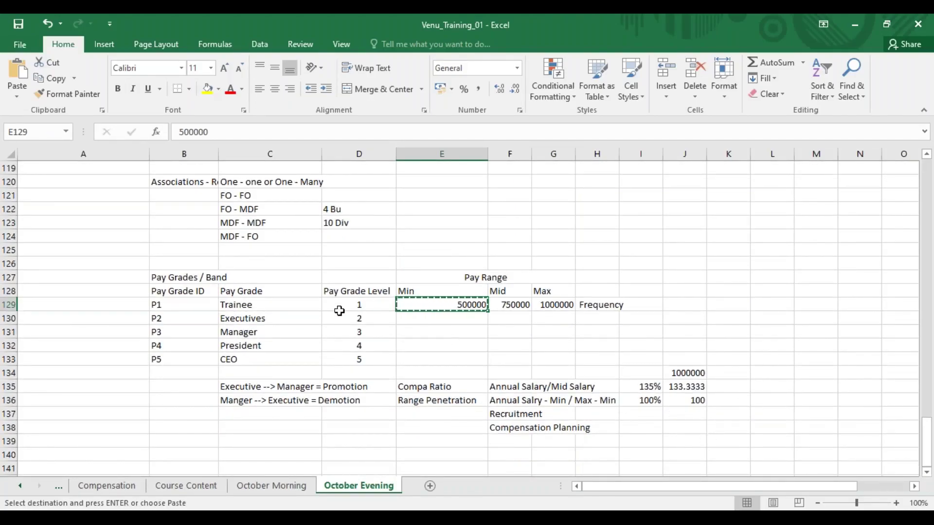
{"action": "left_click_drag", "start_coordinate": [246, 307], "coordinate": [245, 362]}
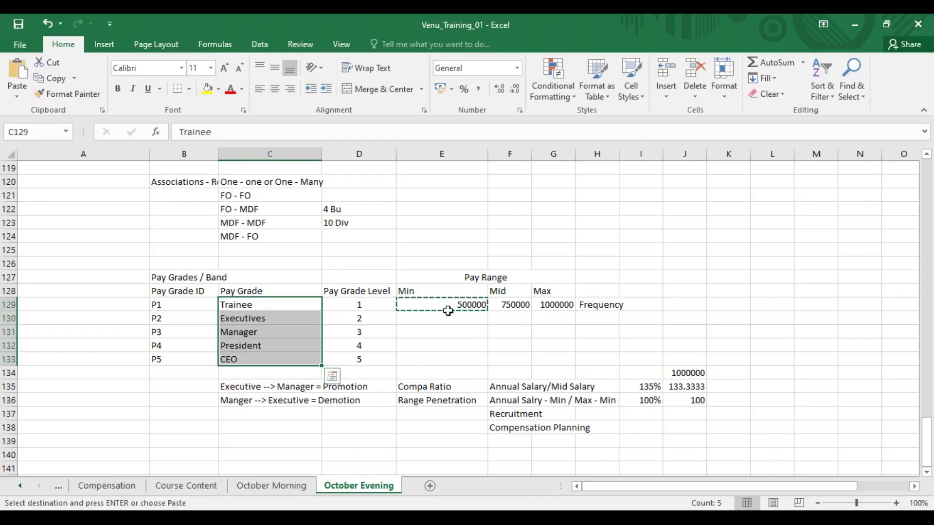
{"action": "left_click", "coordinate": [469, 304]}
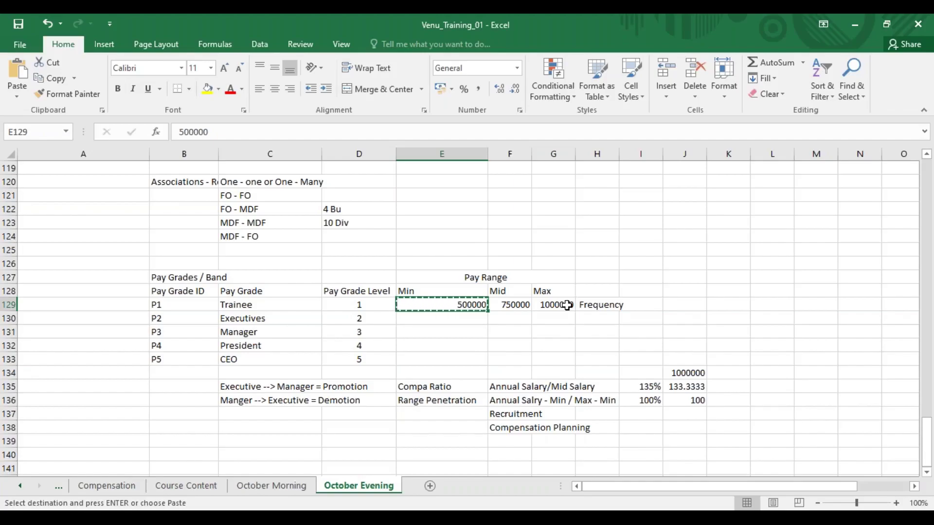
{"action": "left_click_drag", "start_coordinate": [258, 304], "coordinate": [350, 303]}
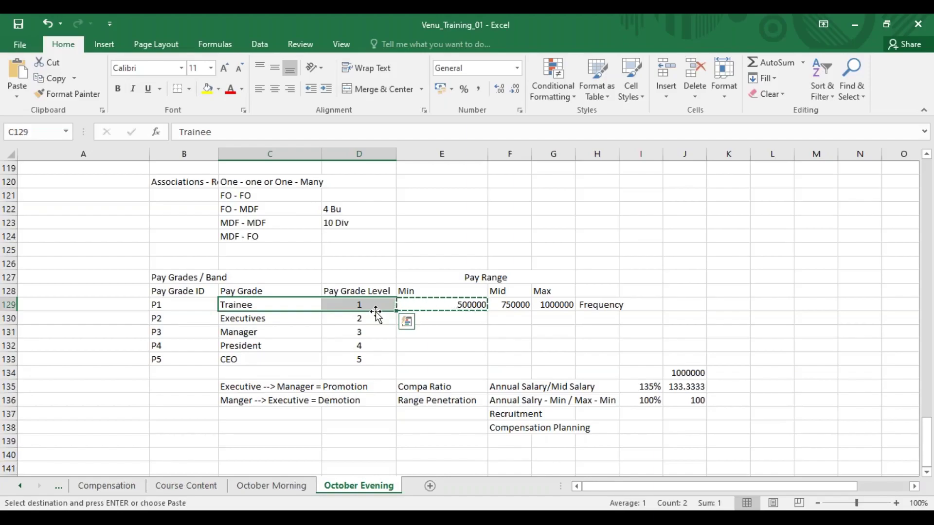
{"action": "left_click_drag", "start_coordinate": [267, 305], "coordinate": [267, 312]}
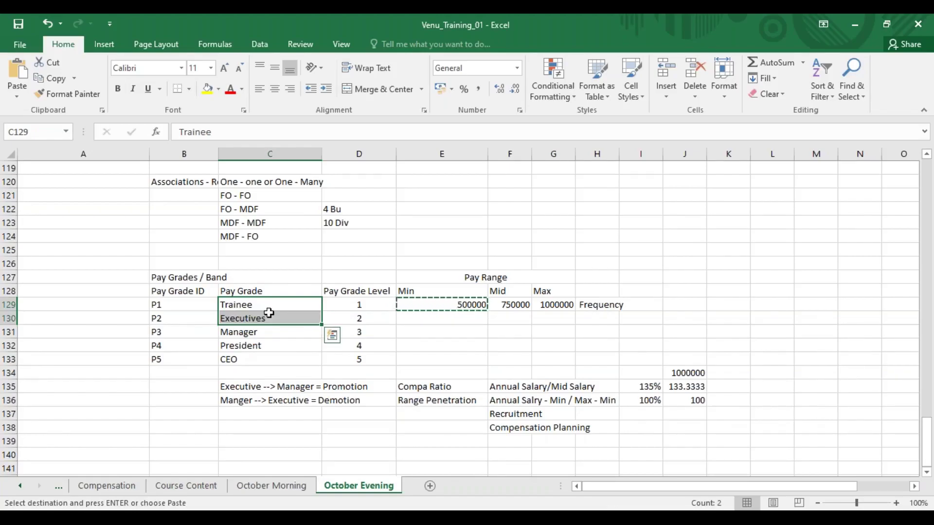
Enter the example locations Bangalore in J131 and Nagpur in J132
{"action": "left_click", "coordinate": [686, 330]}
{"action": "type", "text": "Bangalore"}
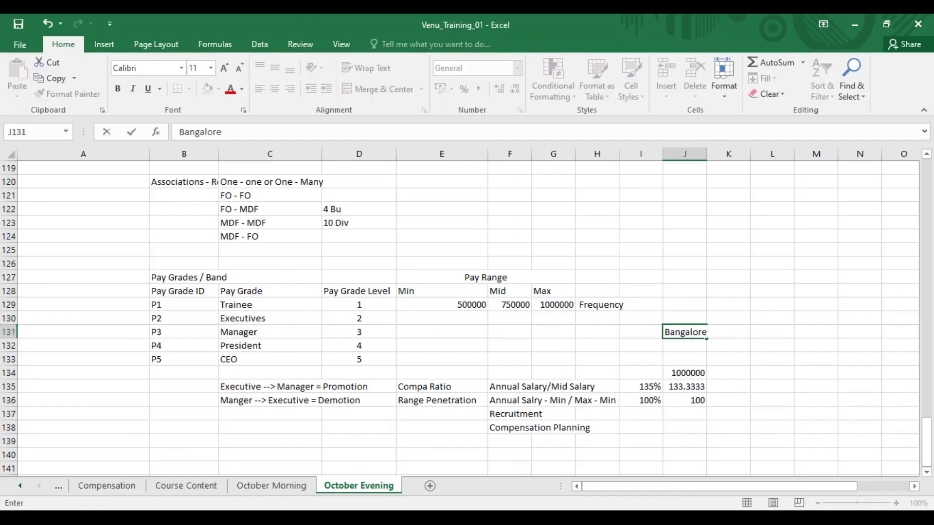
{"action": "left_click", "coordinate": [693, 344]}
{"action": "type", "text": "Nagpur"}
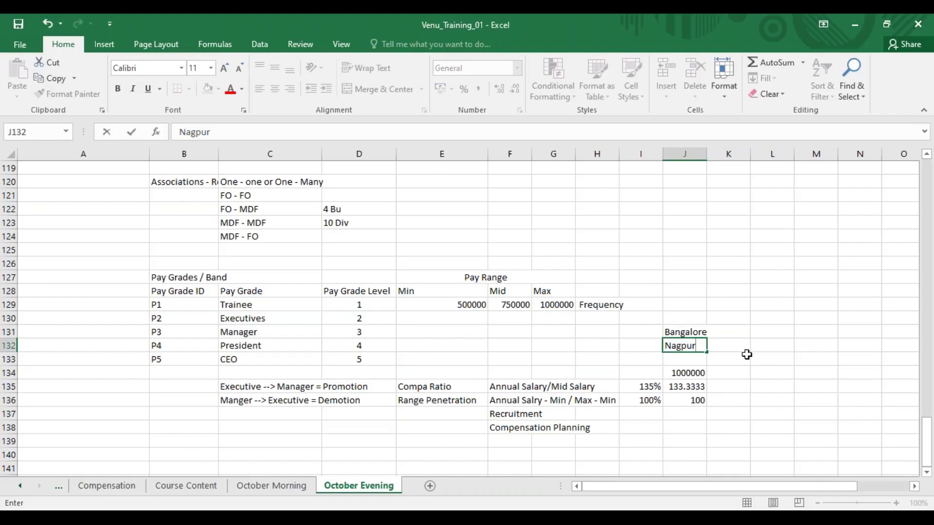
{"action": "left_click", "coordinate": [701, 331]}
{"action": "left_click", "coordinate": [683, 344]}
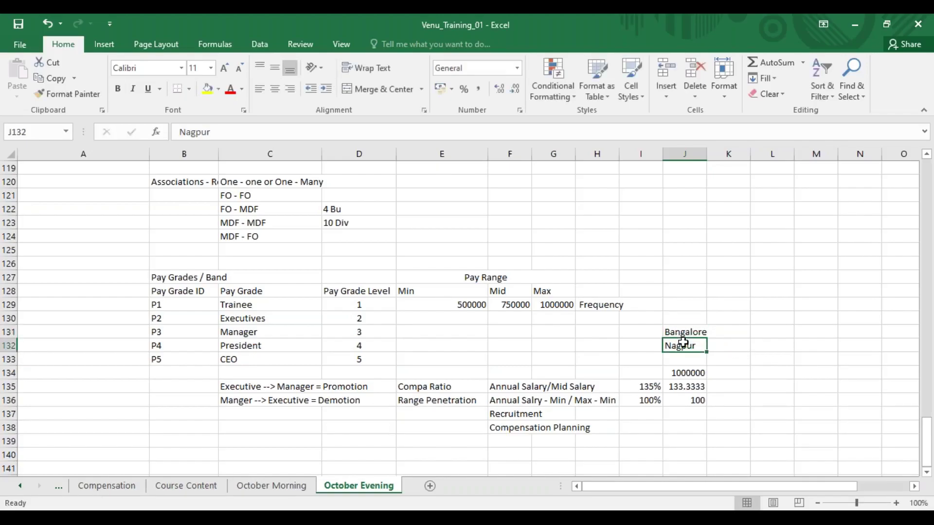
{"action": "left_click_drag", "start_coordinate": [683, 332], "coordinate": [678, 341]}
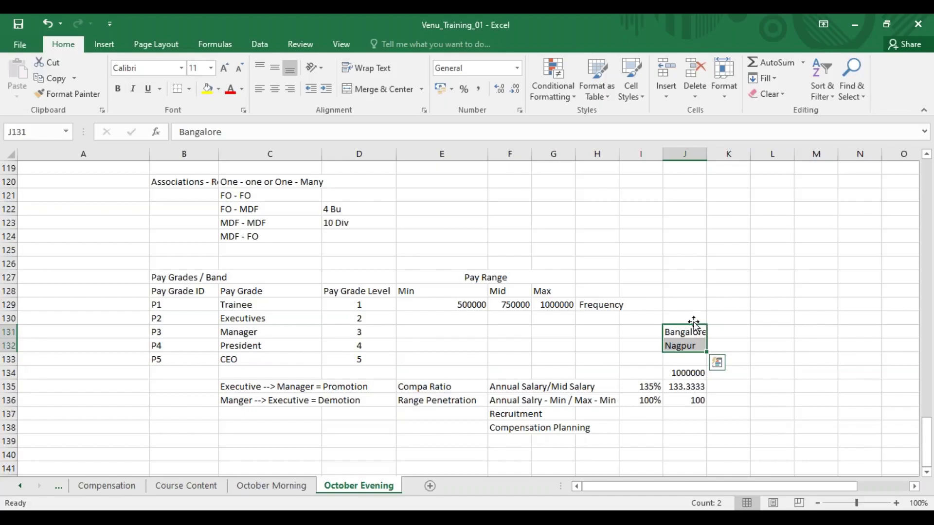
Switch back to the SuccessFactors pay range form and set its Geo Zone to Wipro Geo Zone (WIPROGZ)
{"action": "key", "text": "alt+Tab"}
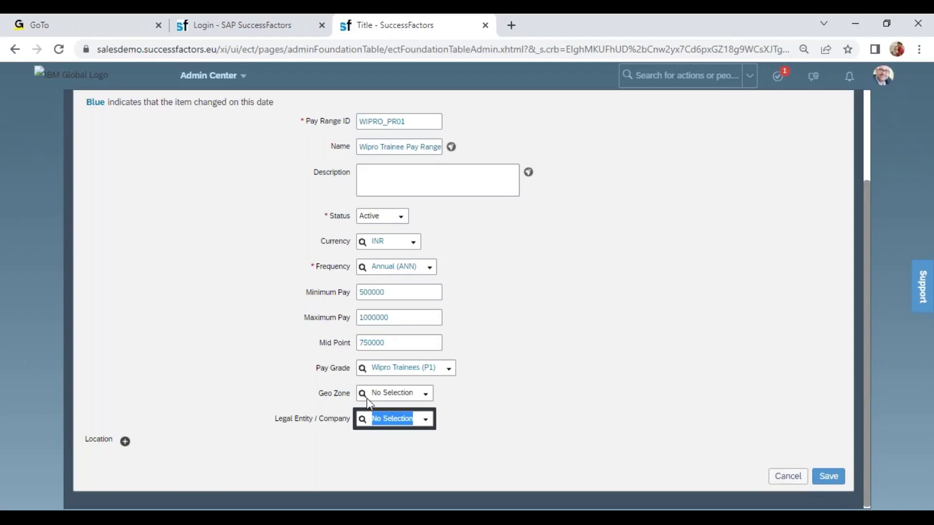
{"action": "left_click", "coordinate": [385, 390]}
{"action": "type", "text": "wi"}
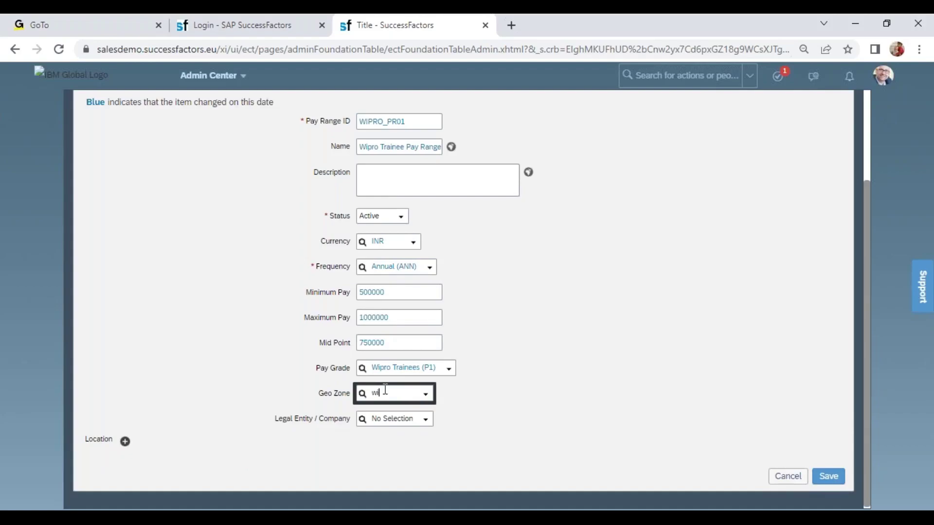
{"action": "type", "text": "pro"}
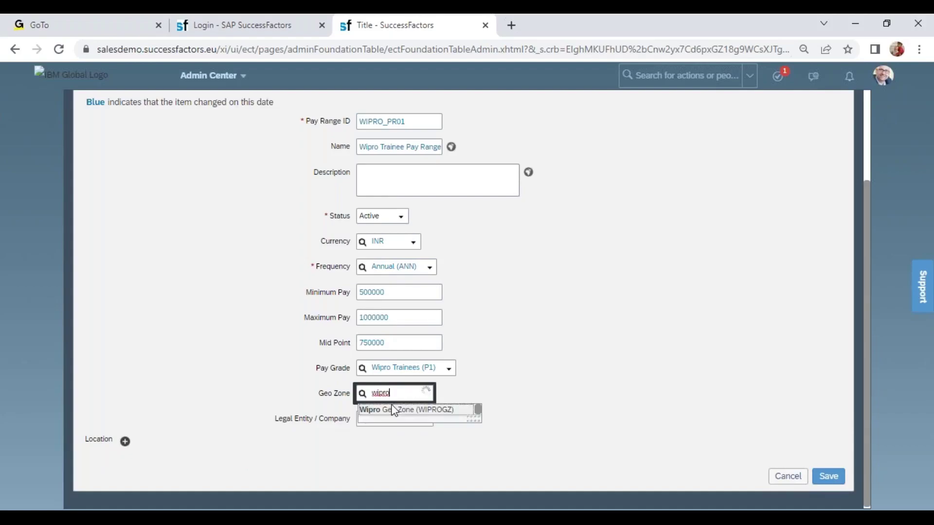
{"action": "left_click", "coordinate": [392, 413]}
Set the pay range's Legal Entity / Company to Wipro Products Pvt Ltd (6600) and save the record
{"action": "left_click", "coordinate": [402, 419]}
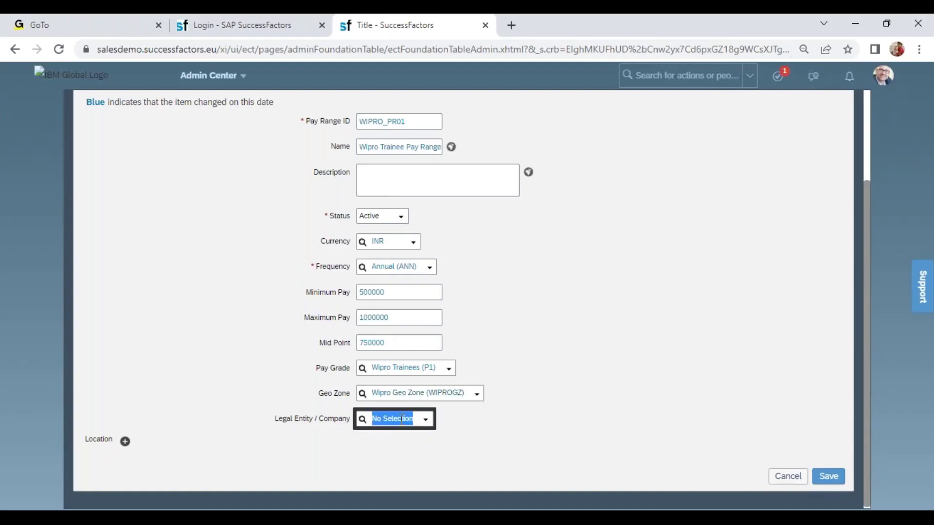
{"action": "type", "text": "6600"}
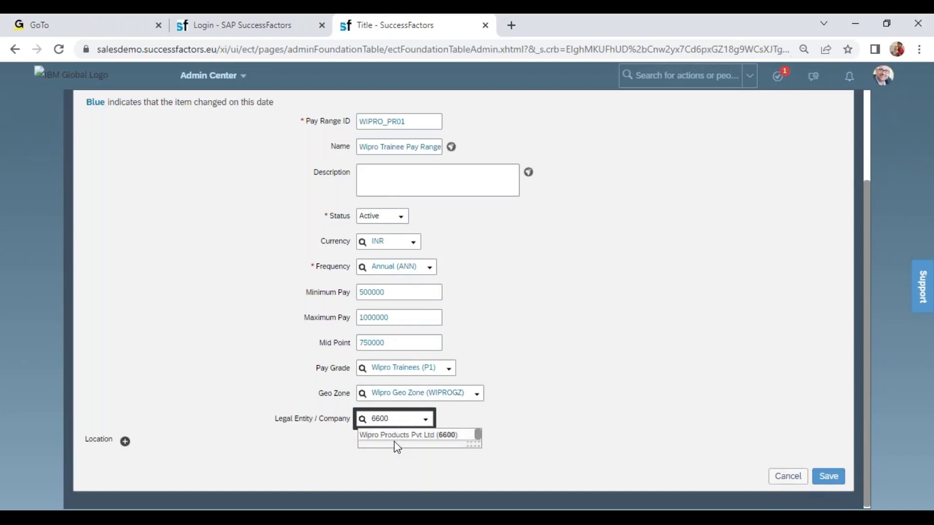
{"action": "left_click", "coordinate": [395, 442]}
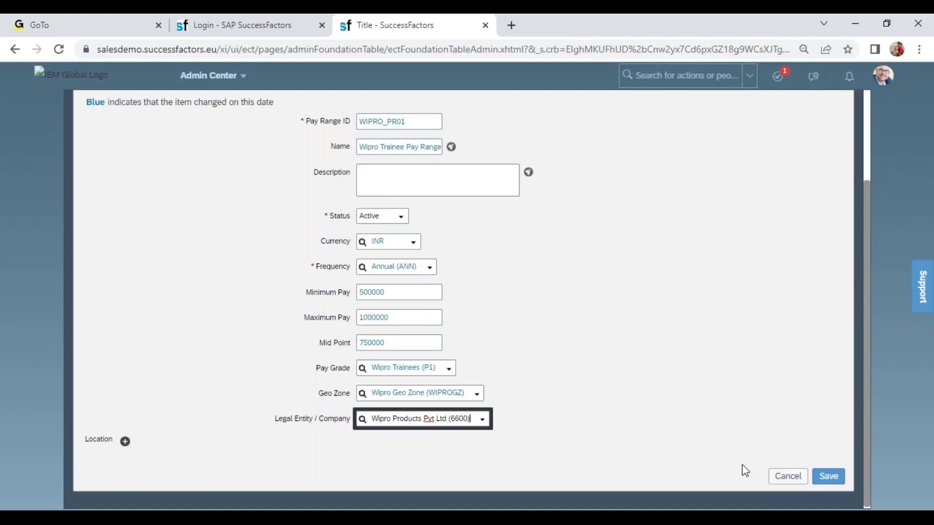
{"action": "left_click", "coordinate": [829, 478]}
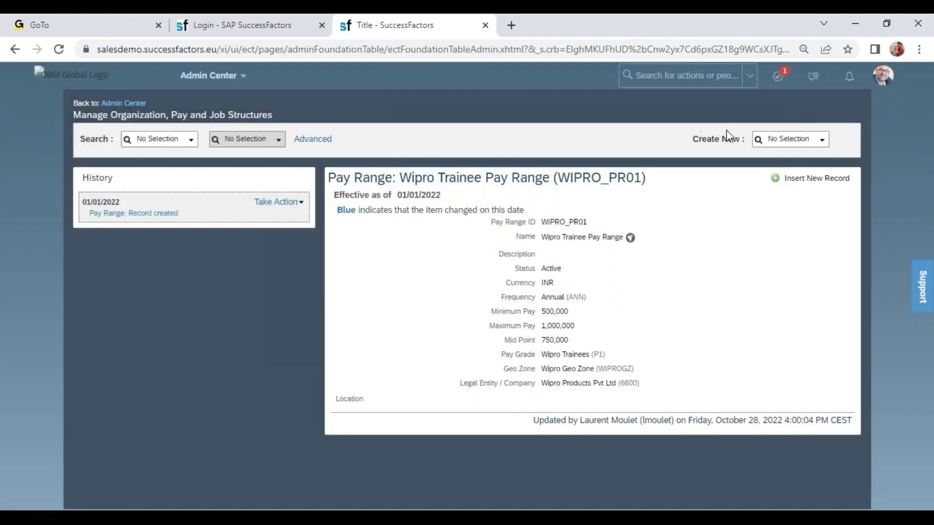
Duplicate the current browser page and open the employee profile of the user sfadmin in the copy
{"action": "right_click", "coordinate": [412, 26]}
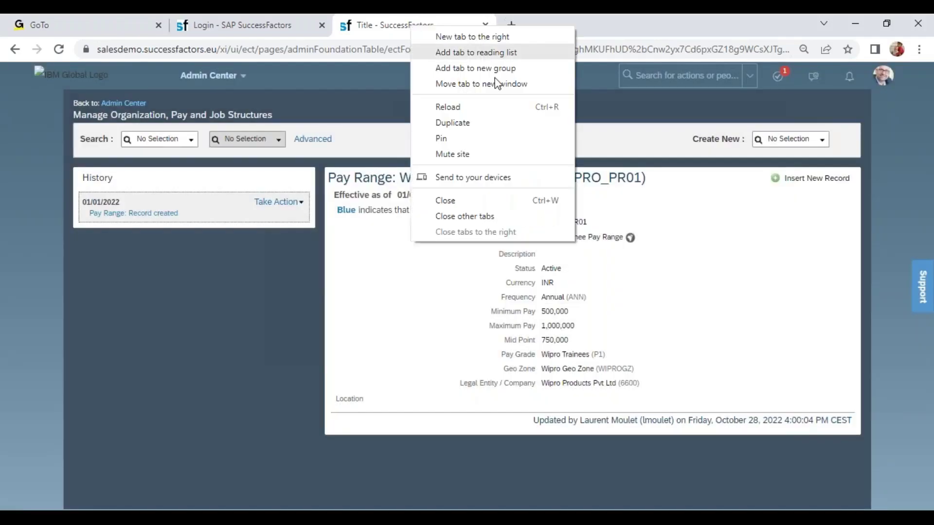
{"action": "left_click", "coordinate": [467, 106]}
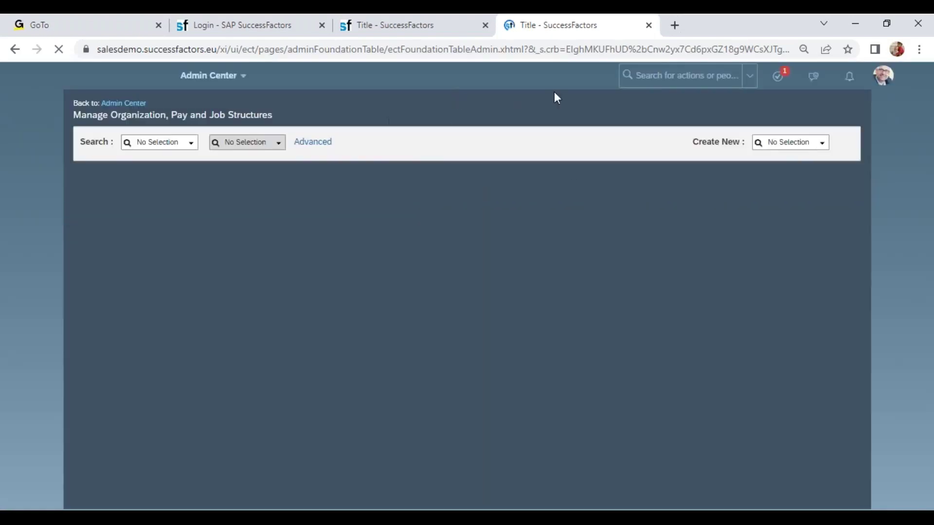
{"action": "left_click", "coordinate": [643, 80]}
{"action": "type", "text": "sfadmin"}
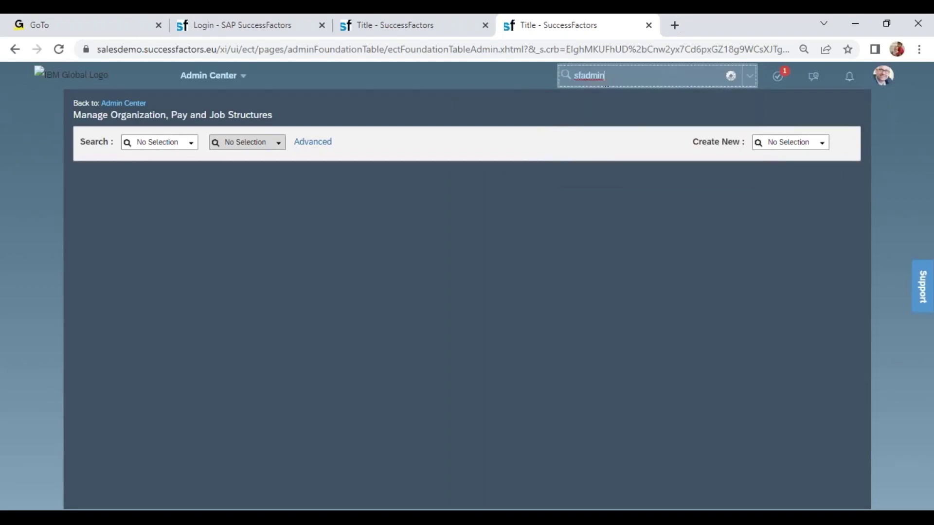
{"action": "left_click", "coordinate": [607, 117]}
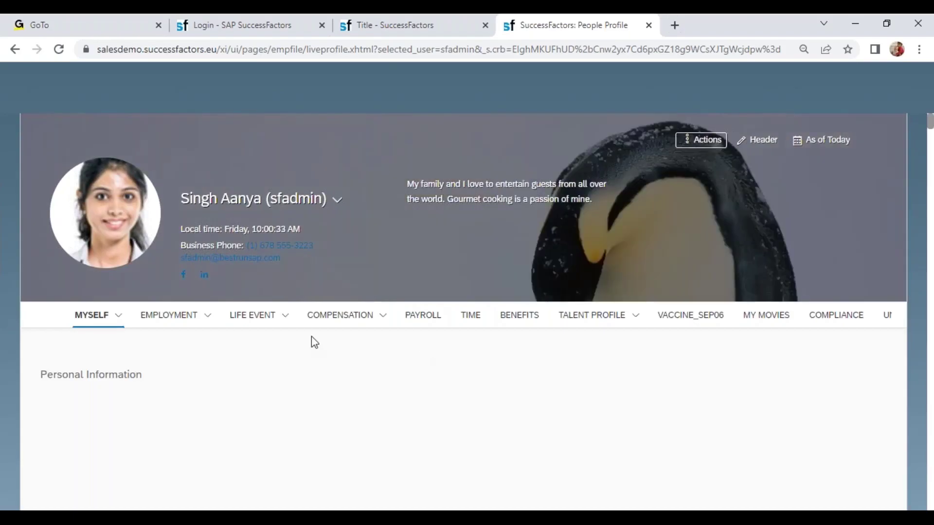
Go to the Compensation Information section of the employee's profile
{"action": "left_click", "coordinate": [207, 296]}
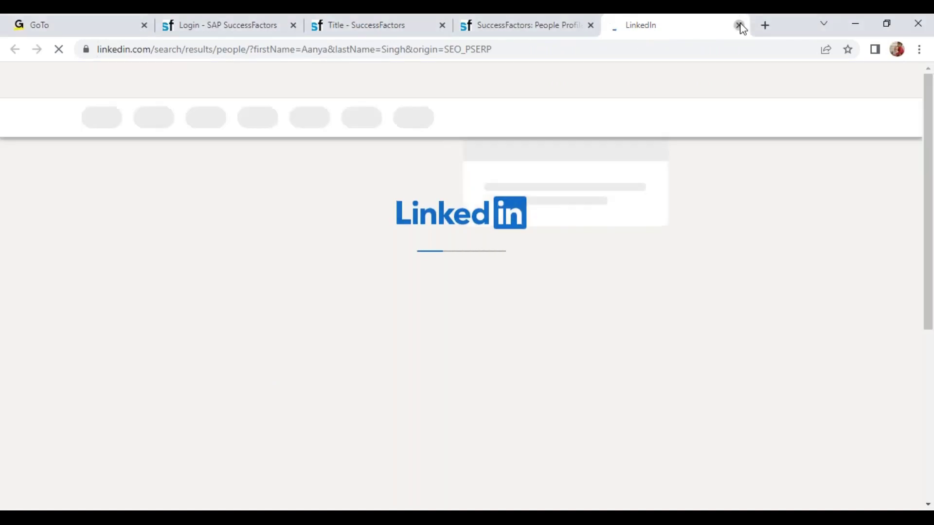
{"action": "key", "text": "ctrl+w"}
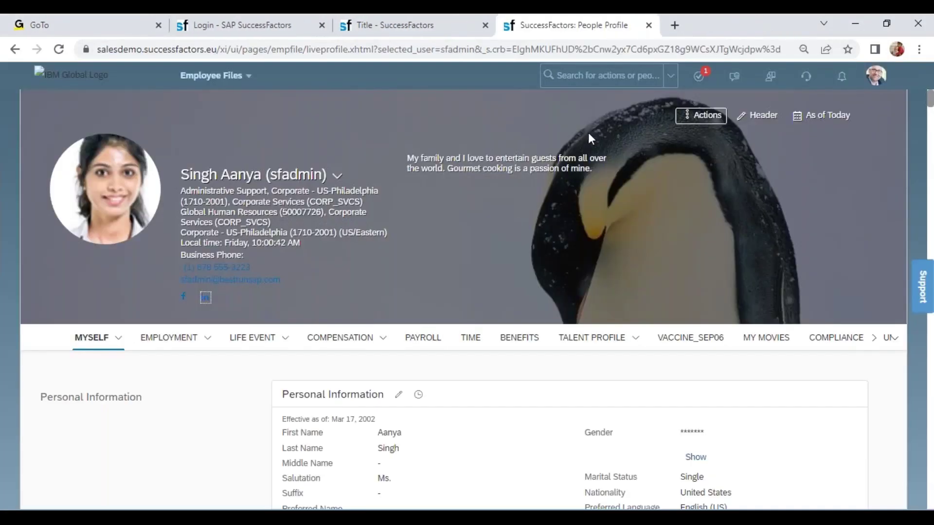
{"action": "left_click", "coordinate": [204, 343]}
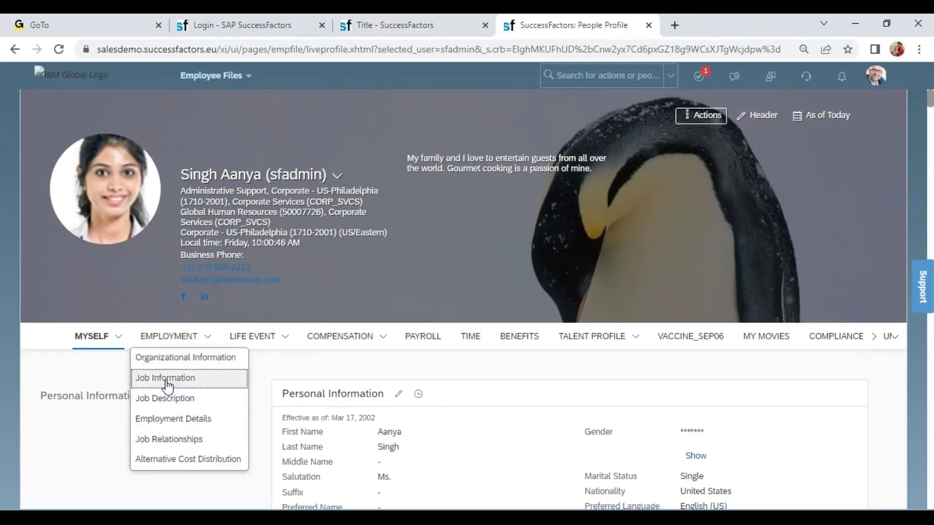
{"action": "left_click", "coordinate": [383, 336]}
{"action": "left_click", "coordinate": [368, 360]}
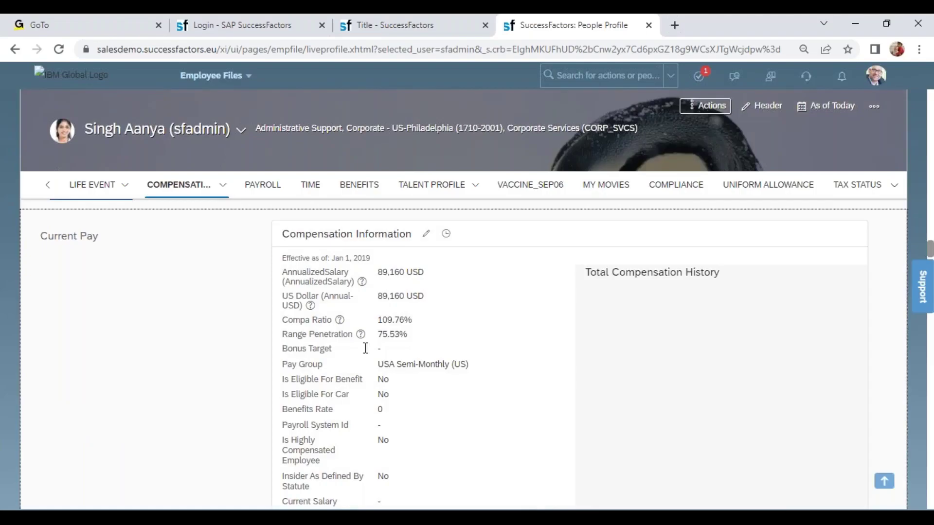
Examine the employee's annualized salary and Compa Ratio, including how the ratio is calculated from salary and mid point
{"action": "left_click_drag", "start_coordinate": [283, 272], "coordinate": [364, 291]}
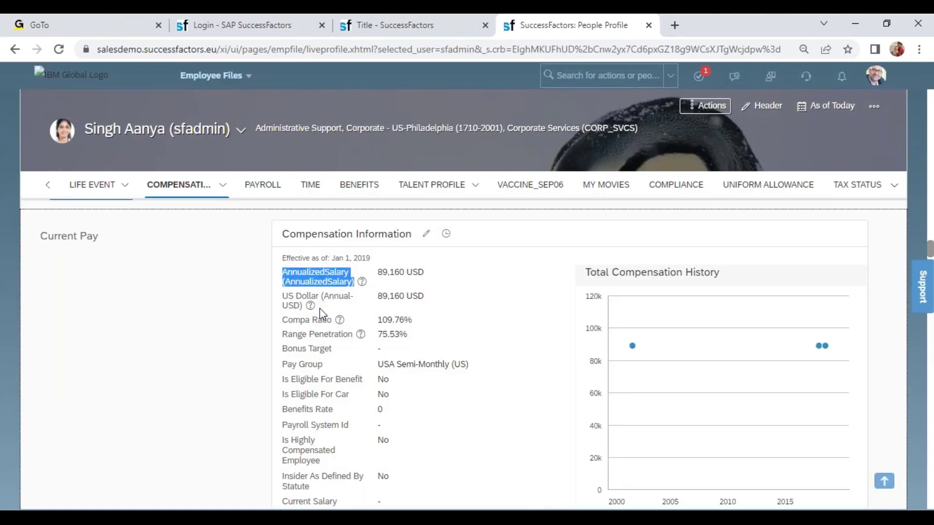
{"action": "left_click_drag", "start_coordinate": [283, 320], "coordinate": [336, 328]}
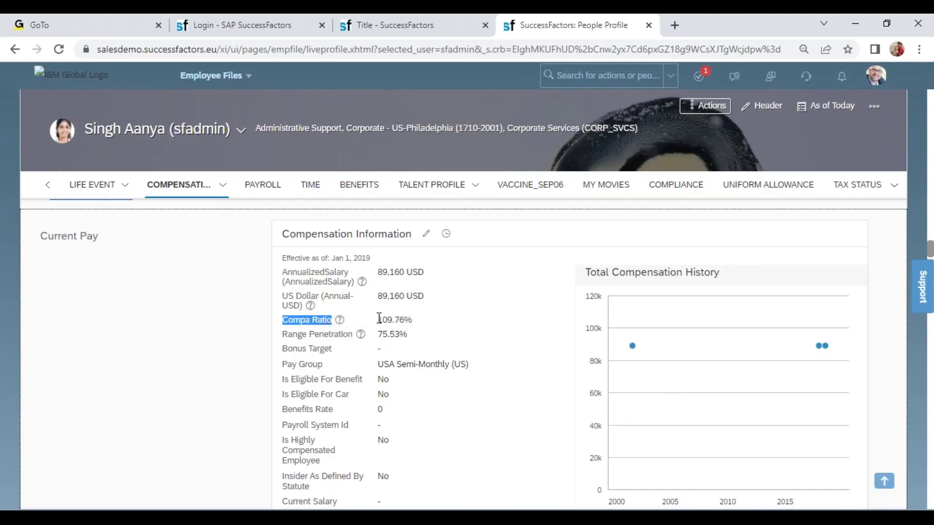
{"action": "double_click", "coordinate": [403, 320]}
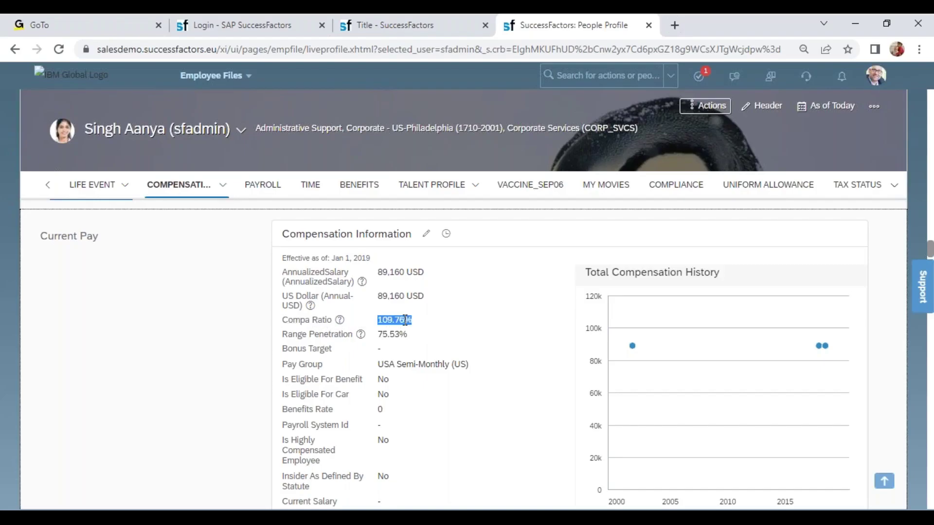
{"action": "left_click", "coordinate": [339, 321]}
{"action": "left_click_drag", "start_coordinate": [189, 275], "coordinate": [242, 280]}
{"action": "left_click_drag", "start_coordinate": [155, 295], "coordinate": [187, 295]}
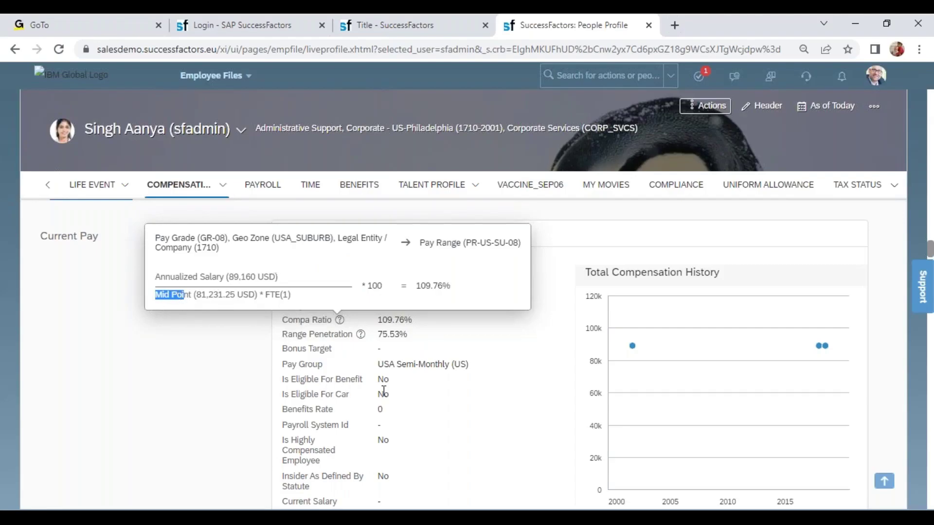
{"action": "left_click", "coordinate": [360, 394]}
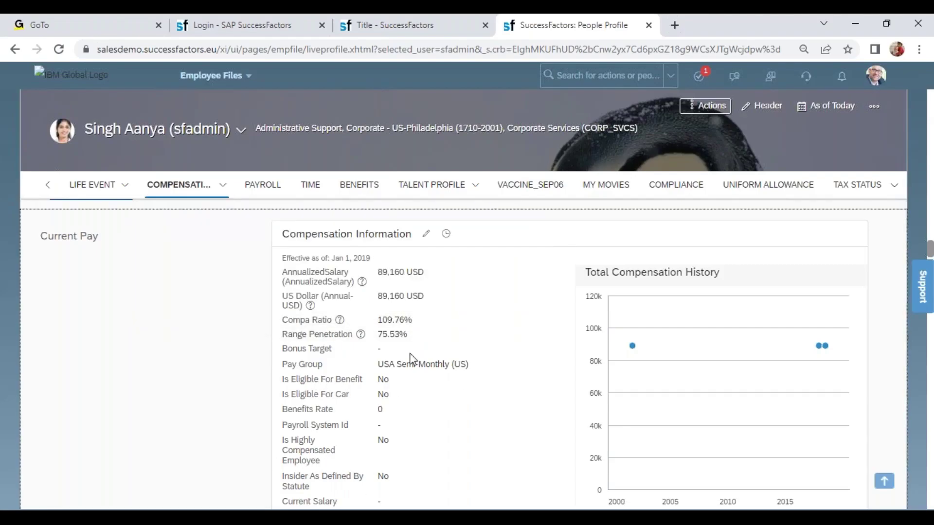
Examine the Range Penetration calculation and the pay grade, geo zone and legal entity that determine its pay range
{"action": "left_click", "coordinate": [361, 335]}
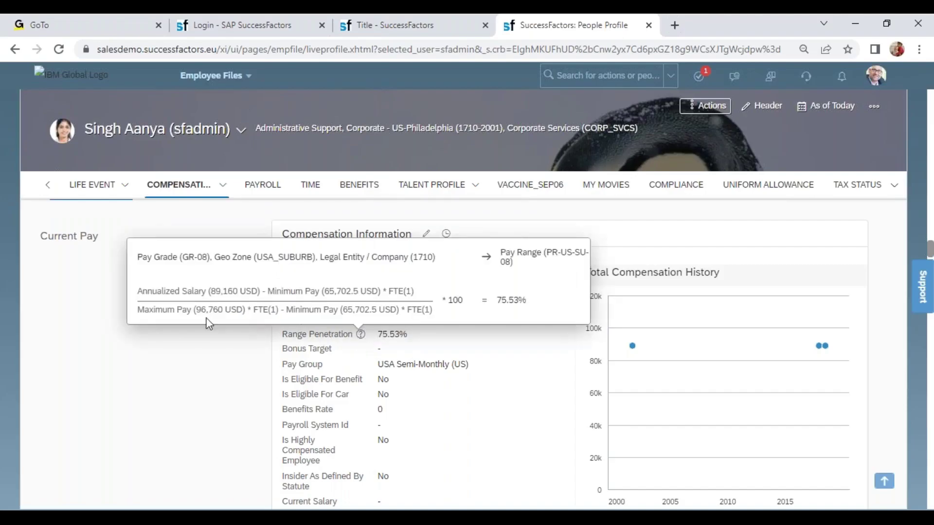
{"action": "left_click_drag", "start_coordinate": [164, 312], "coordinate": [206, 321]}
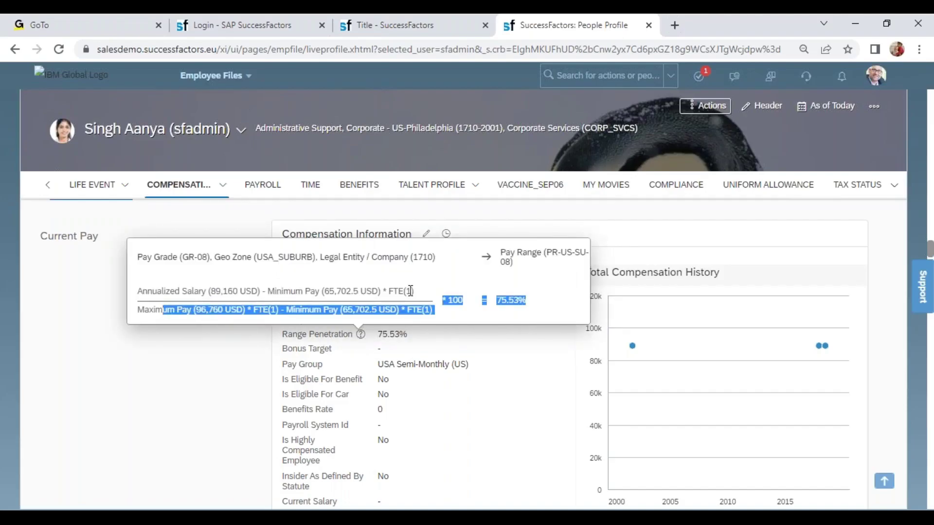
{"action": "left_click_drag", "start_coordinate": [501, 254], "coordinate": [541, 262]}
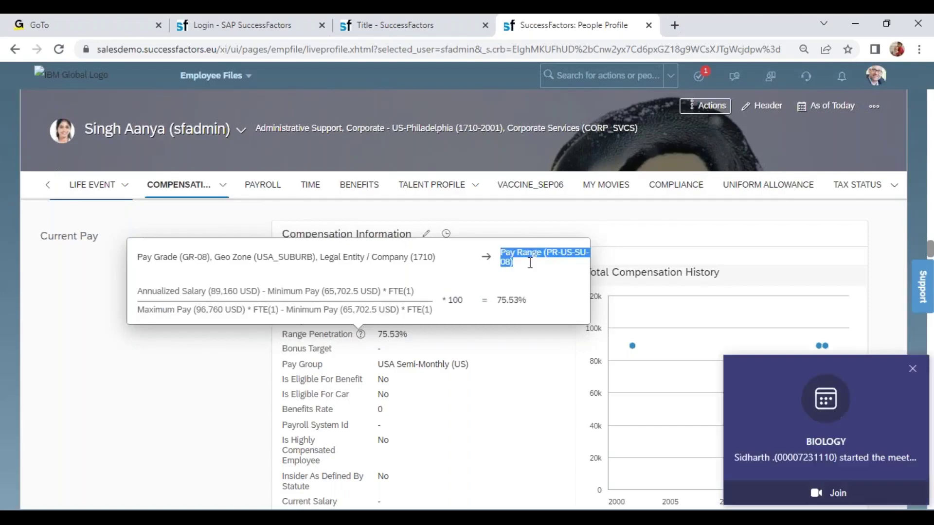
{"action": "left_click", "coordinate": [912, 369]}
{"action": "left_click_drag", "start_coordinate": [132, 260], "coordinate": [209, 260]}
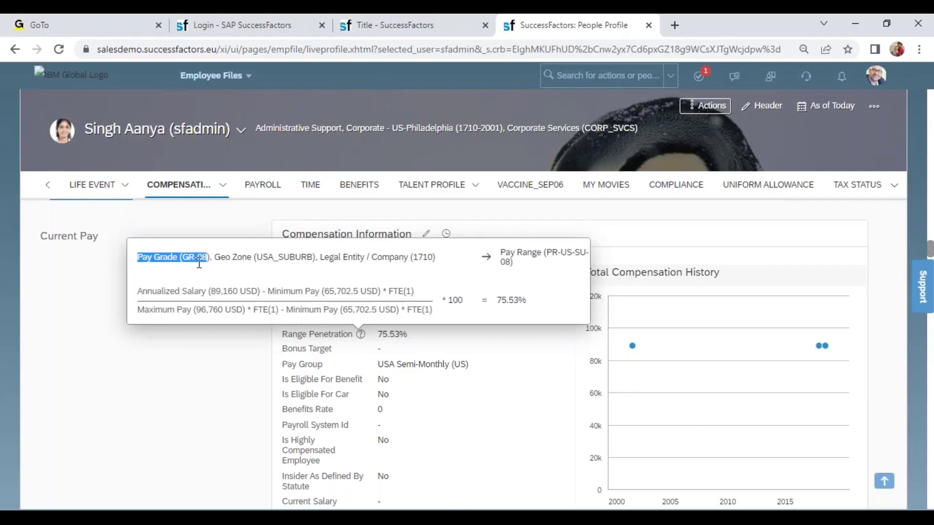
{"action": "left_click_drag", "start_coordinate": [230, 258], "coordinate": [426, 271]}
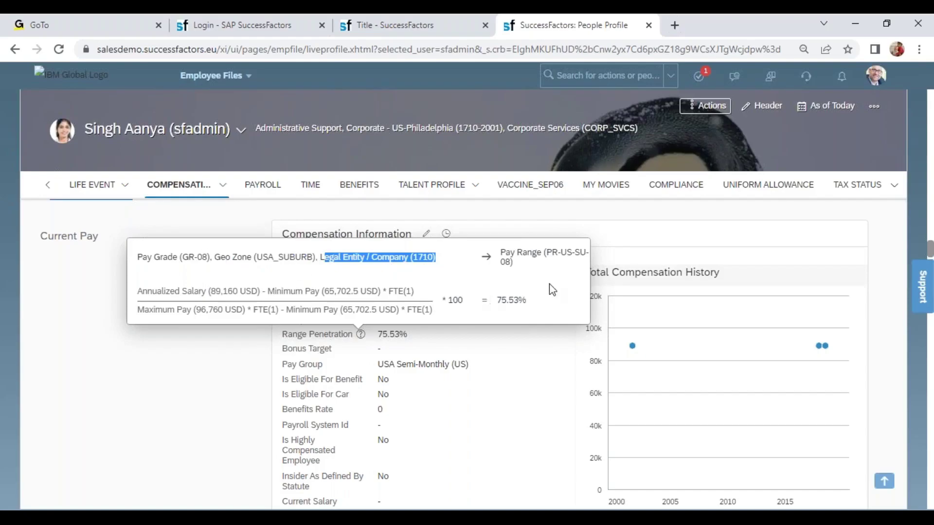
{"action": "left_click", "coordinate": [504, 253]}
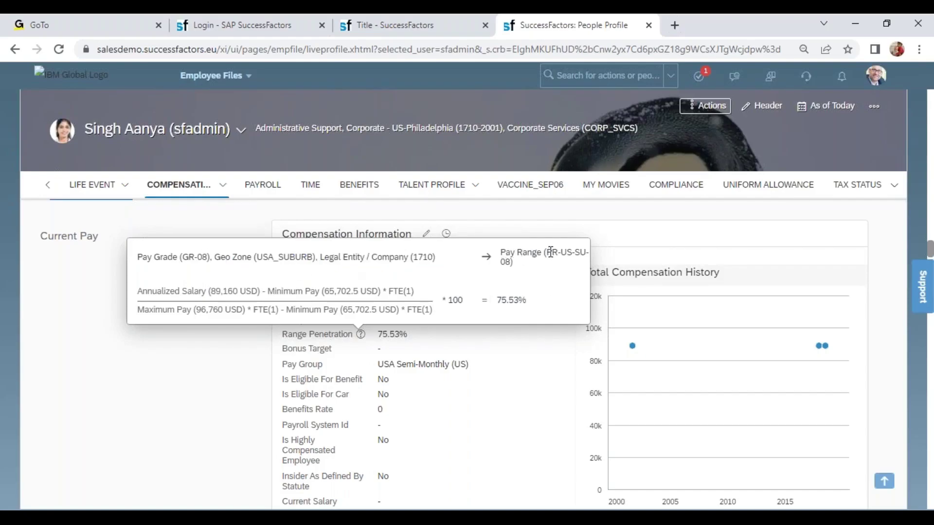
Copy the pay range ID PR-US-SU-08 from the calculation and look up that Pay Range record in the organization, pay and job structures
{"action": "left_click_drag", "start_coordinate": [549, 258], "coordinate": [514, 263]}
{"action": "key", "text": "ctrl+c"}
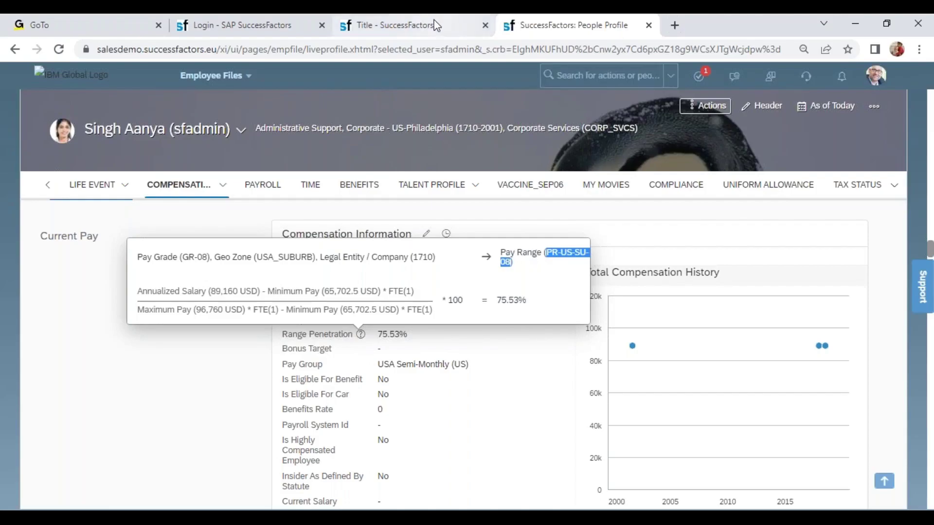
{"action": "left_click", "coordinate": [413, 24]}
{"action": "left_click", "coordinate": [178, 138]}
{"action": "type", "text": "pay"}
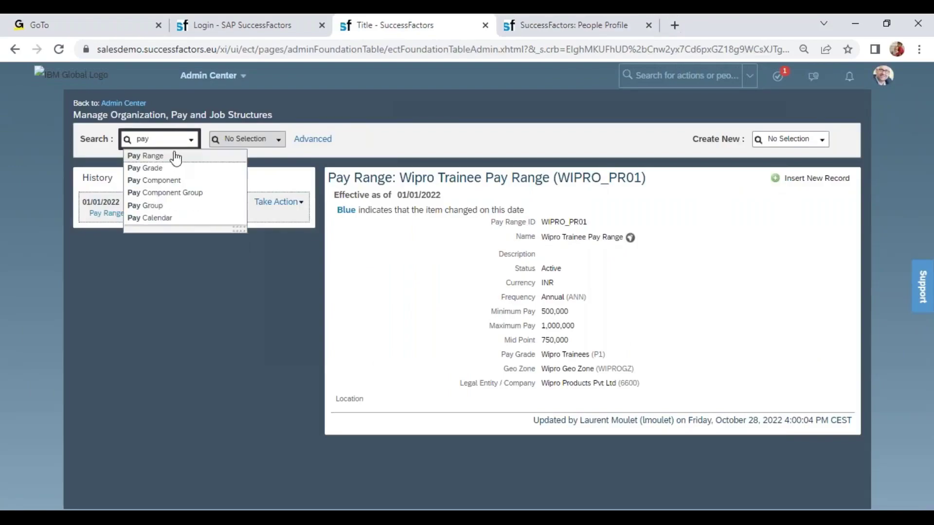
{"action": "left_click", "coordinate": [175, 156]}
{"action": "left_click", "coordinate": [237, 139]}
{"action": "key", "text": "ctrl+v"}
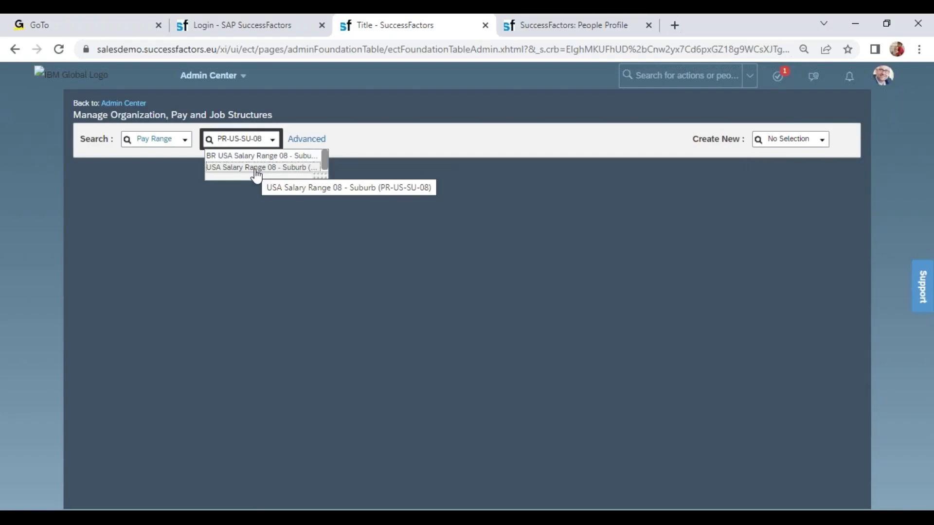
{"action": "left_click", "coordinate": [256, 168]}
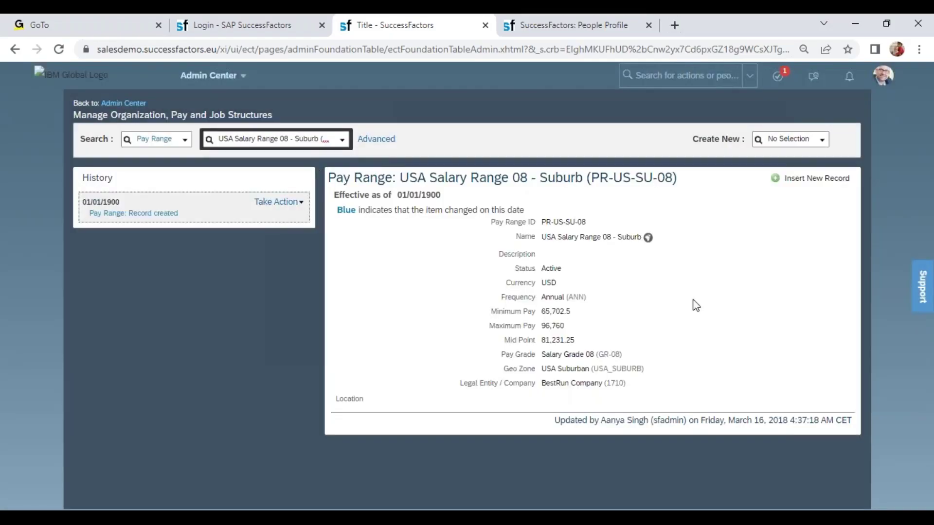
Review the legal entity, geo zone and pay grade codes assigned to the USA Salary Range 08 - Suburb pay range
{"action": "double_click", "coordinate": [615, 383]}
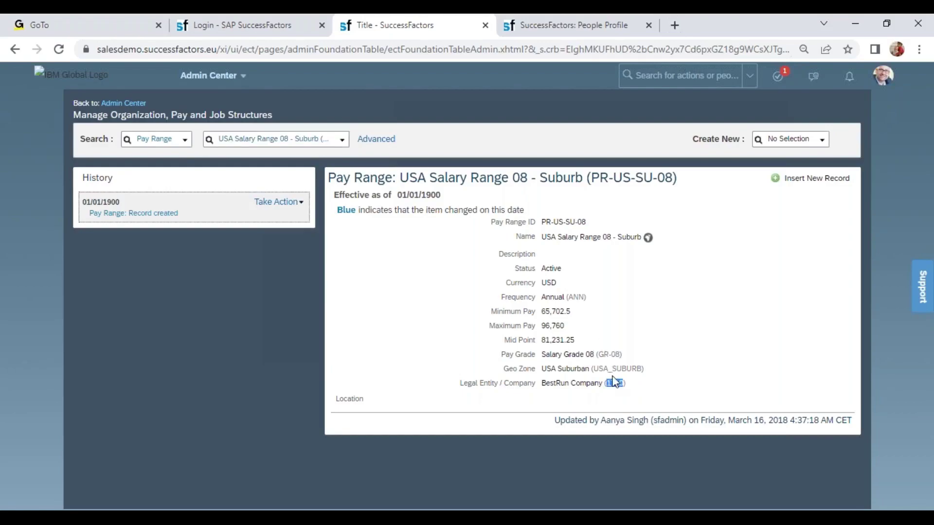
{"action": "double_click", "coordinate": [608, 368]}
{"action": "double_click", "coordinate": [603, 354]}
Return to the employee's profile and compare the Range Penetration details with the pay range record's grade, geo zone and company
{"action": "left_click", "coordinate": [546, 27]}
{"action": "double_click", "coordinate": [191, 259]}
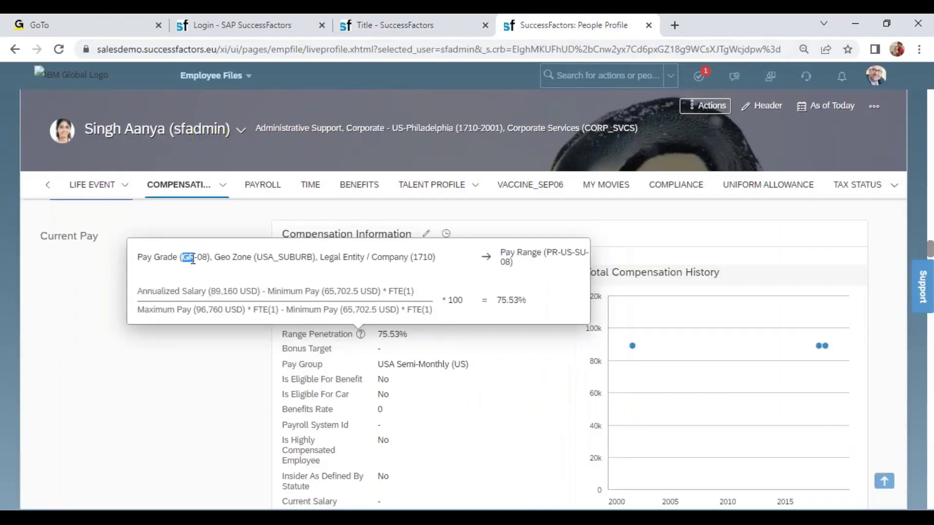
{"action": "left_click", "coordinate": [410, 253]}
{"action": "triple_click", "coordinate": [417, 255]}
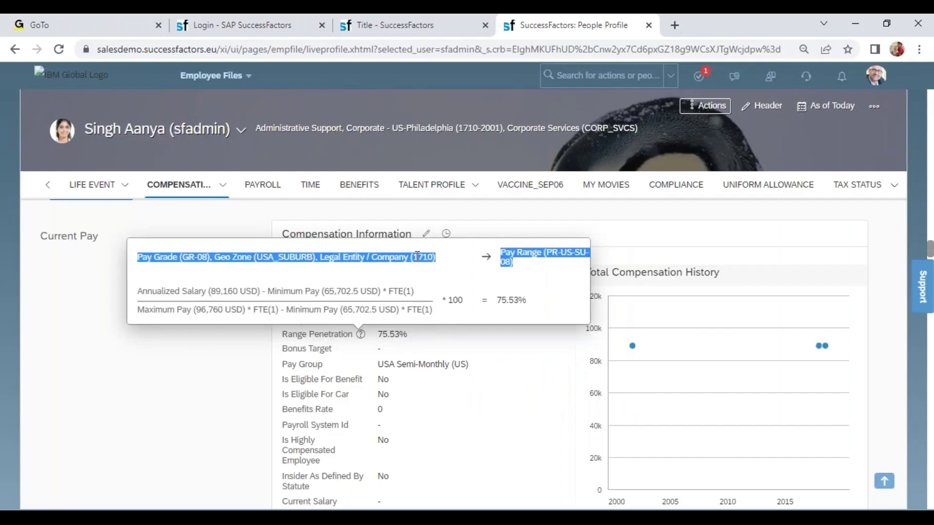
{"action": "left_click", "coordinate": [264, 257]}
{"action": "left_click_drag", "start_coordinate": [257, 257], "coordinate": [316, 257]}
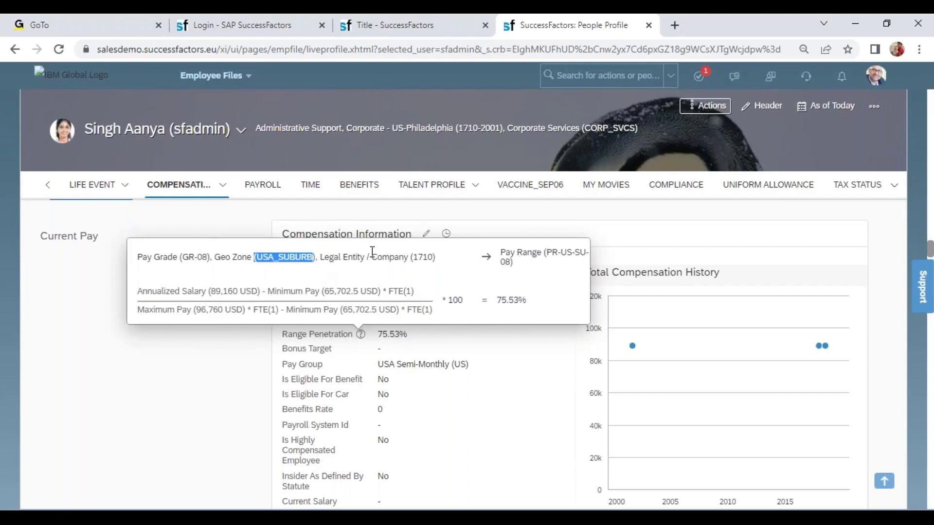
{"action": "left_click_drag", "start_coordinate": [503, 257], "coordinate": [577, 263]}
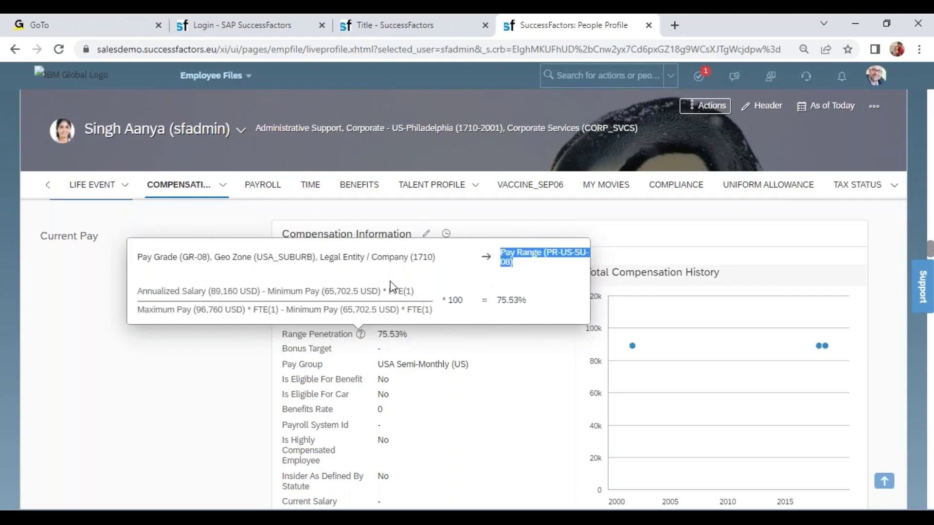
Compare the minimum and maximum pay in the Range Penetration calculation with the USA Salary Range 08 - Suburb record
{"action": "left_click_drag", "start_coordinate": [324, 292], "coordinate": [360, 292]}
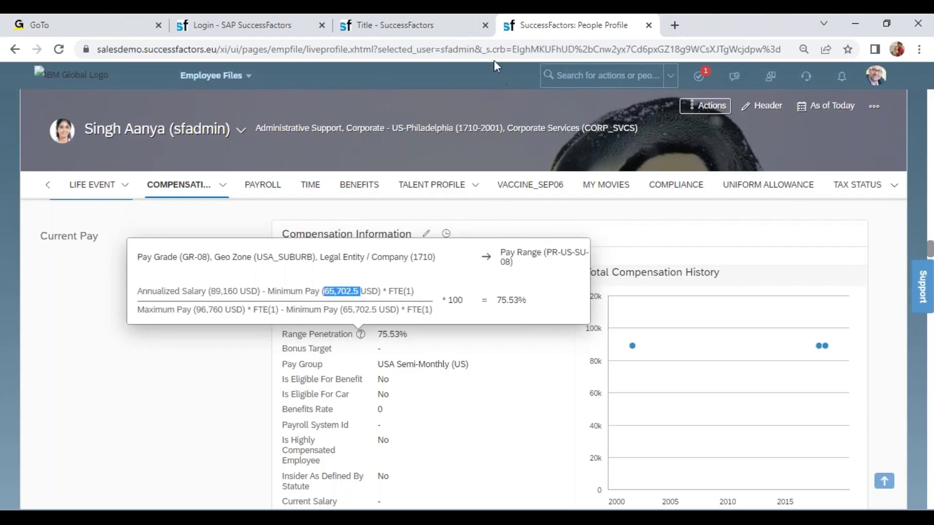
{"action": "left_click", "coordinate": [435, 26]}
{"action": "left_click_drag", "start_coordinate": [541, 312], "coordinate": [574, 328]}
{"action": "left_click", "coordinate": [539, 329]}
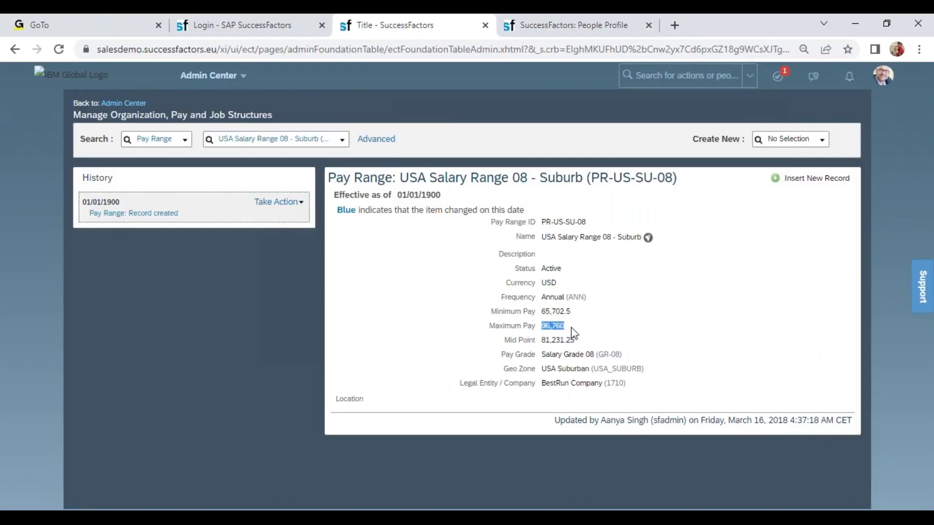
{"action": "left_click", "coordinate": [560, 25]}
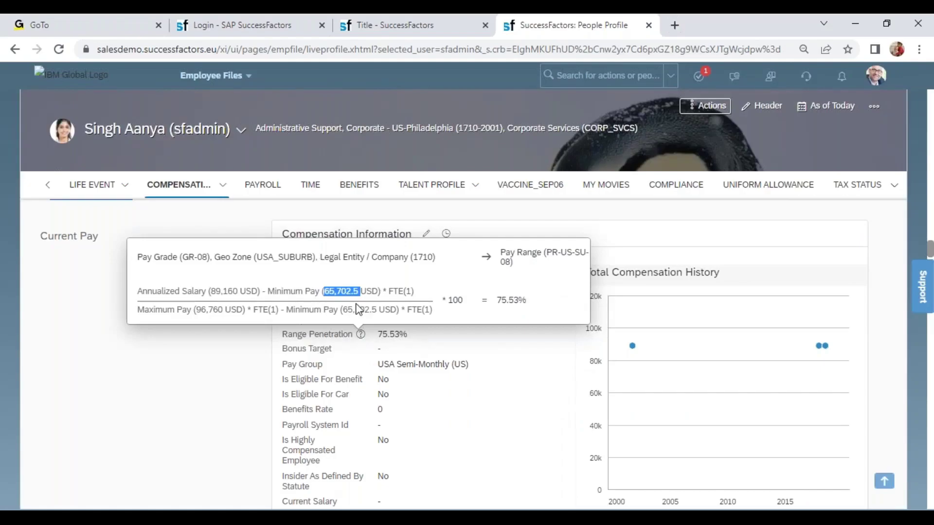
Close the Range Penetration calculation and view the Salary Positioning chart in the employee's Compensation Information
{"action": "left_click", "coordinate": [521, 371]}
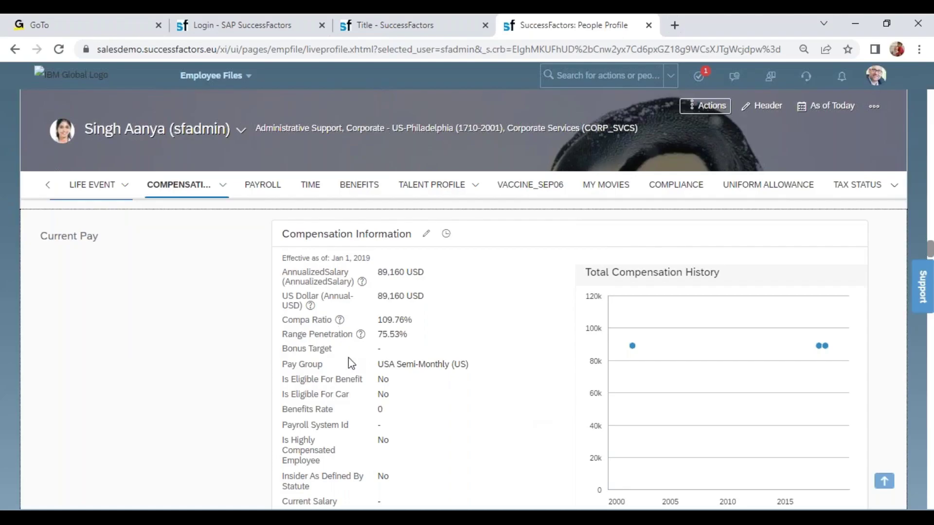
{"action": "left_click", "coordinate": [850, 403]}
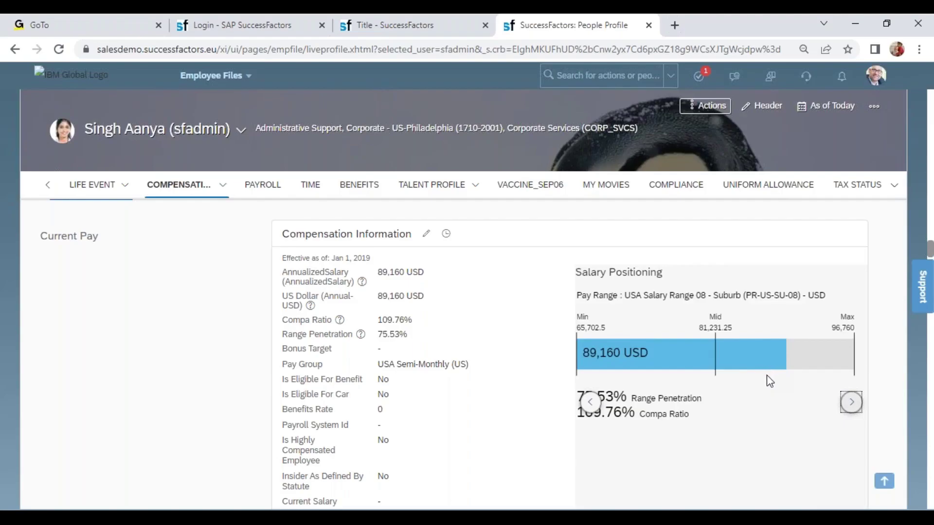
{"action": "left_click", "coordinate": [656, 395]}
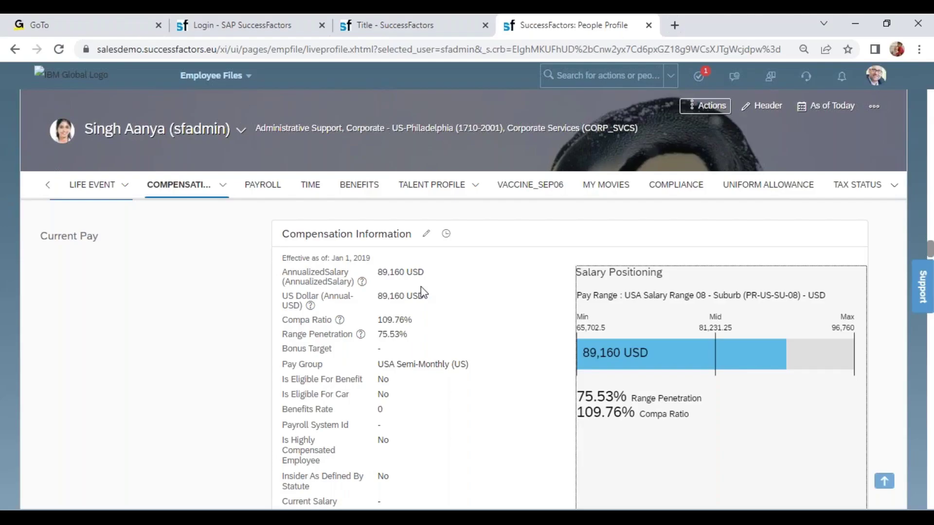
Start a new Pay Range record in the organization, pay and job structures, effective as of 01/01/2022
{"action": "left_click", "coordinate": [421, 25]}
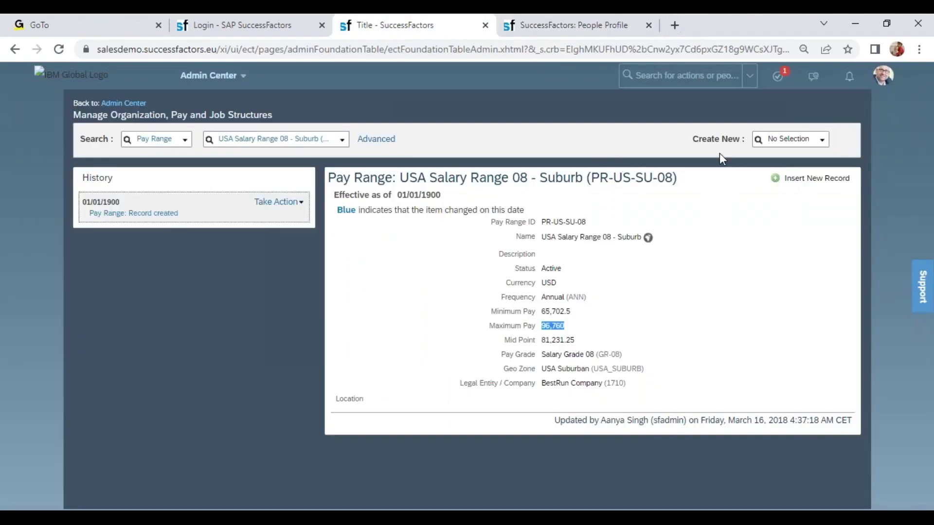
{"action": "left_click", "coordinate": [773, 140]}
{"action": "type", "text": "pay range"}
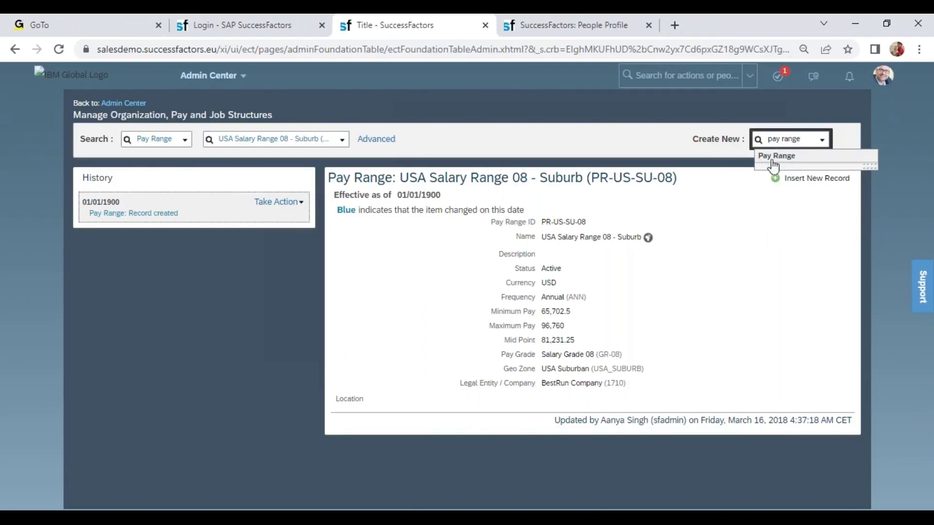
{"action": "left_click", "coordinate": [775, 157]}
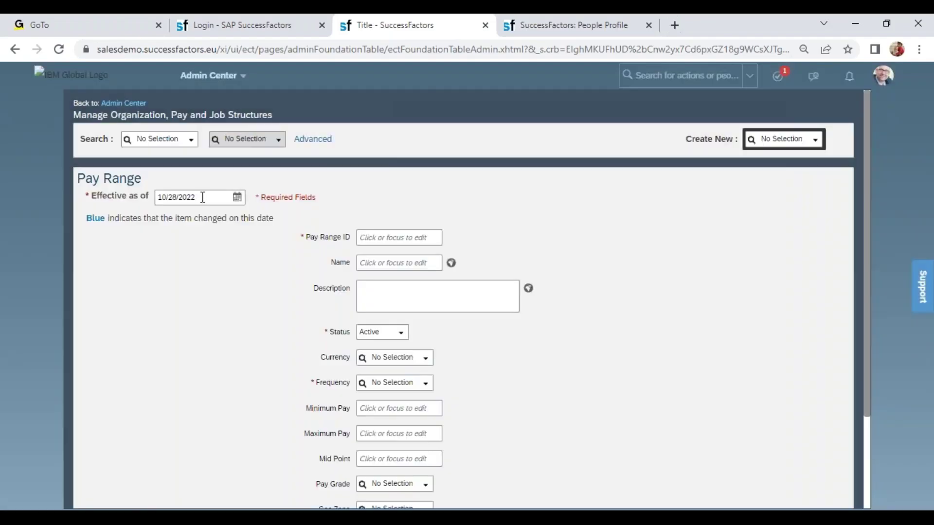
{"action": "left_click", "coordinate": [200, 197]}
{"action": "type", "text": "01/01/2022"}
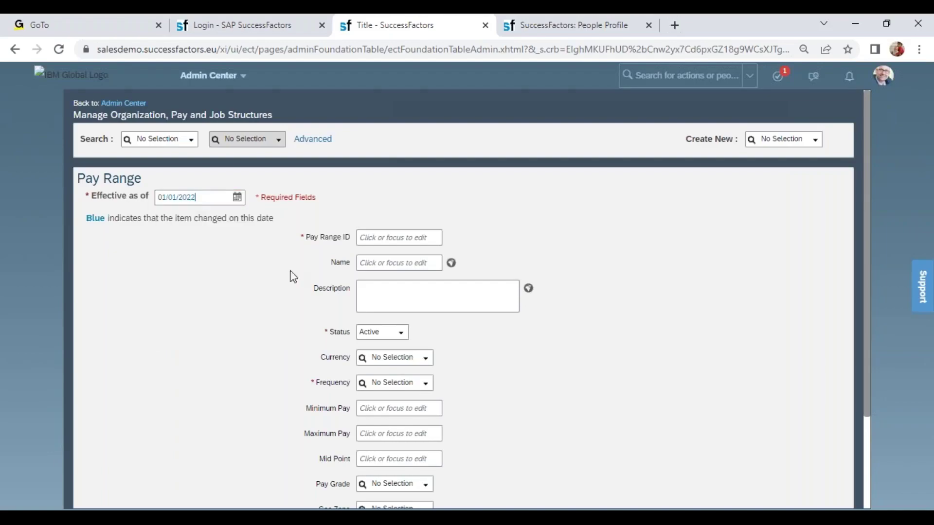
Give the new pay range the ID WIPRO_PR02 and the name Wipro Executive Pay Range
{"action": "left_click", "coordinate": [395, 238]}
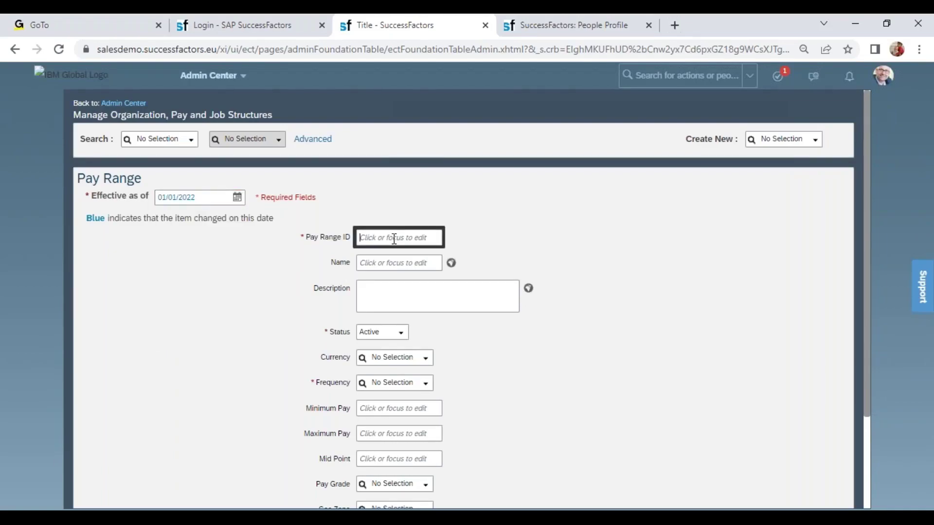
{"action": "type", "text": "WIPRO_PR02"}
{"action": "key", "text": "Tab"}
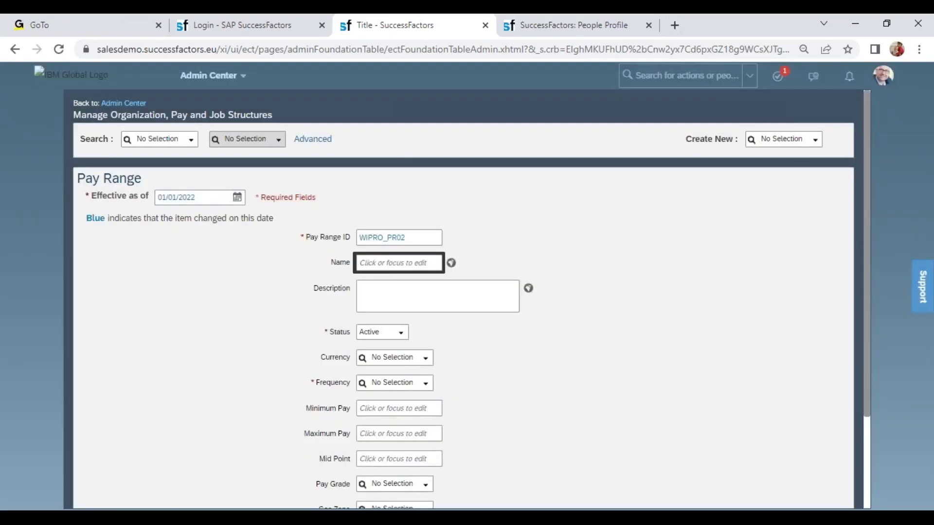
{"action": "type", "text": "Wipro Executive Pay Range"}
{"action": "key", "text": "Tab"}
{"action": "key", "text": "Tab"}
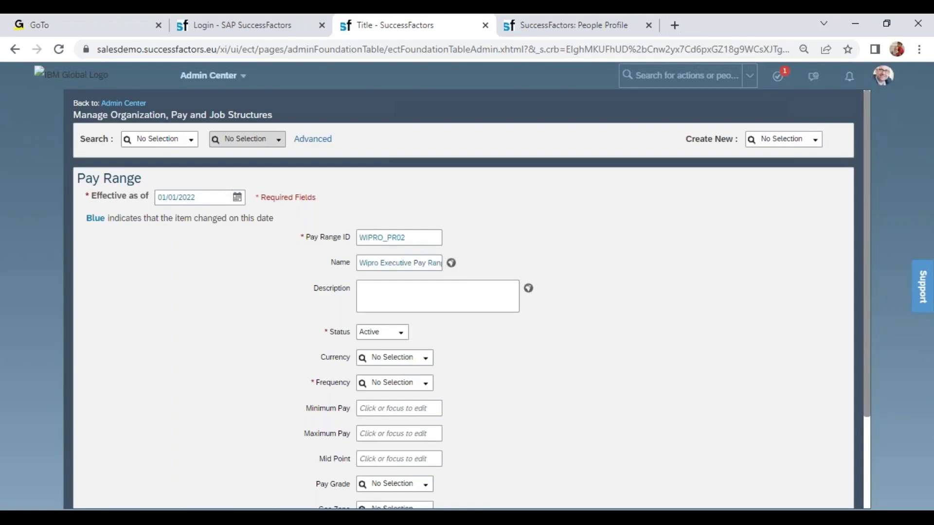
Set the pay range's currency to INR and its frequency to Annual (ANN)
{"action": "key", "text": "Tab"}
{"action": "key", "text": "Tab"}
{"action": "type", "text": "INR"}
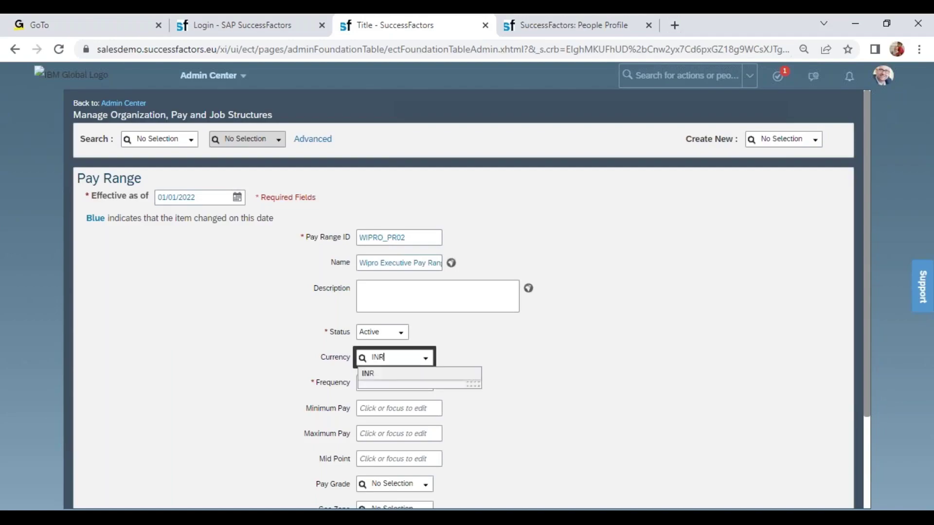
{"action": "key", "text": "Tab"}
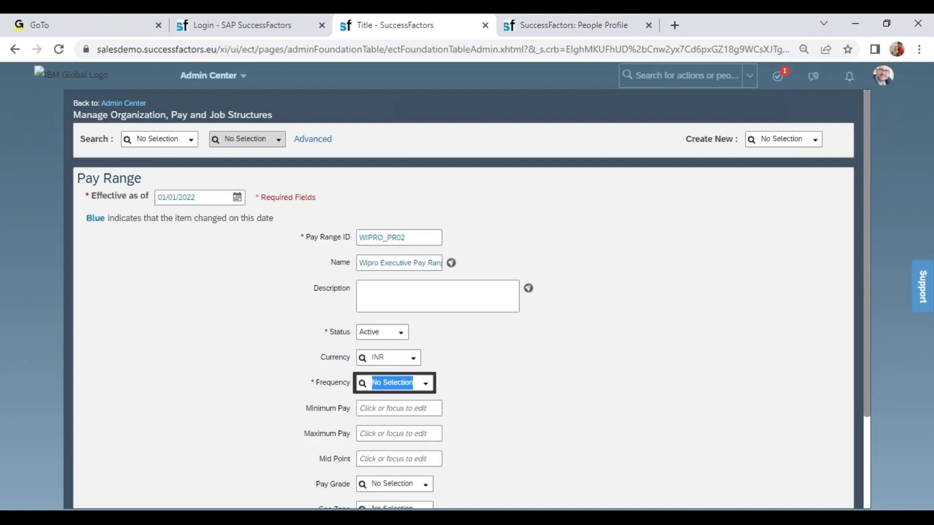
{"action": "type", "text": "ANN"}
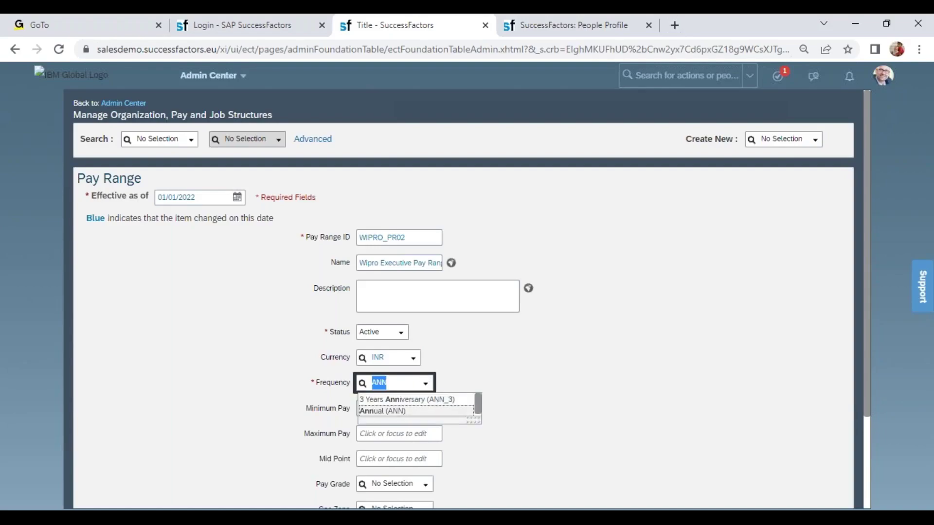
{"action": "key", "text": "Tab"}
Set the pay range's minimum pay to 800000 and its maximum pay to 1200000
{"action": "type", "text": "1000"}
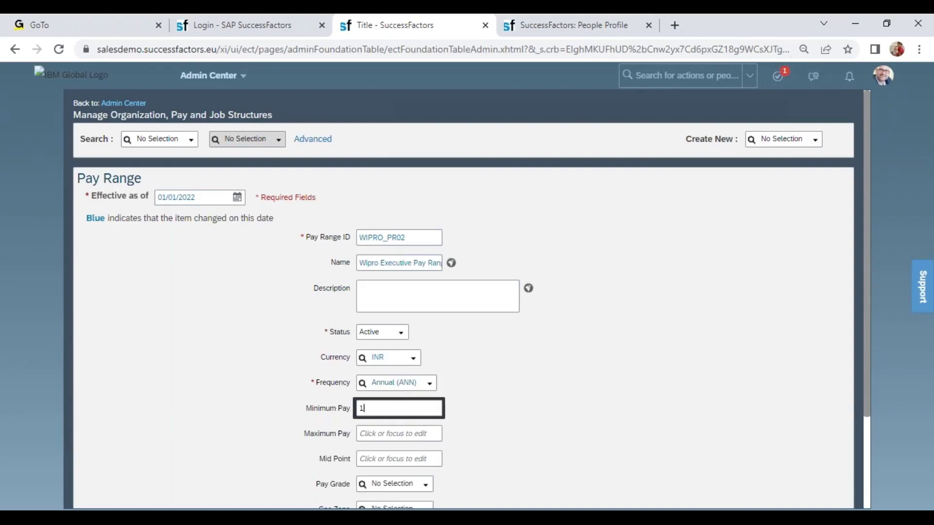
{"action": "key", "text": "BackSpace"}
{"action": "key", "text": "BackSpace"}
{"action": "key", "text": "BackSpace"}
{"action": "key", "text": "BackSpace"}
{"action": "type", "text": "800000"}
{"action": "left_click", "coordinate": [398, 434]}
{"action": "type", "text": "120"}
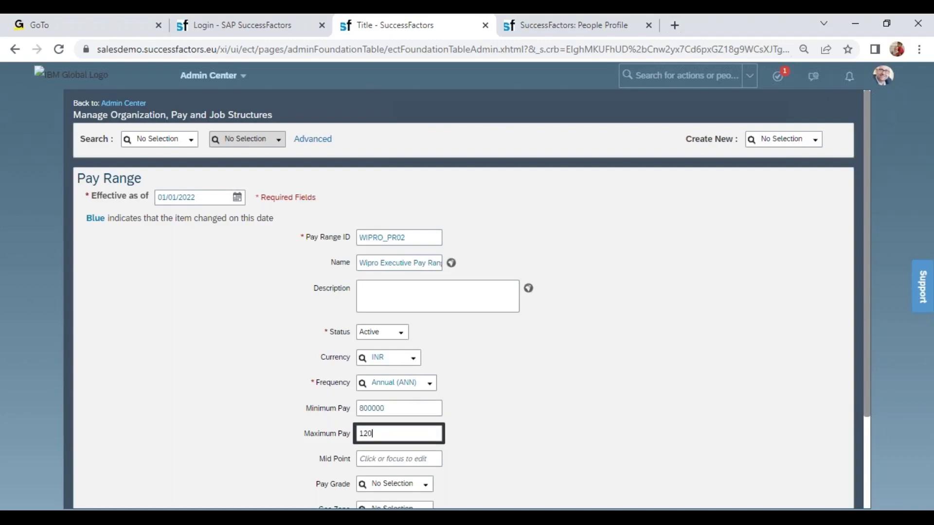
{"action": "type", "text": "0000"}
{"action": "key", "text": "Tab"}
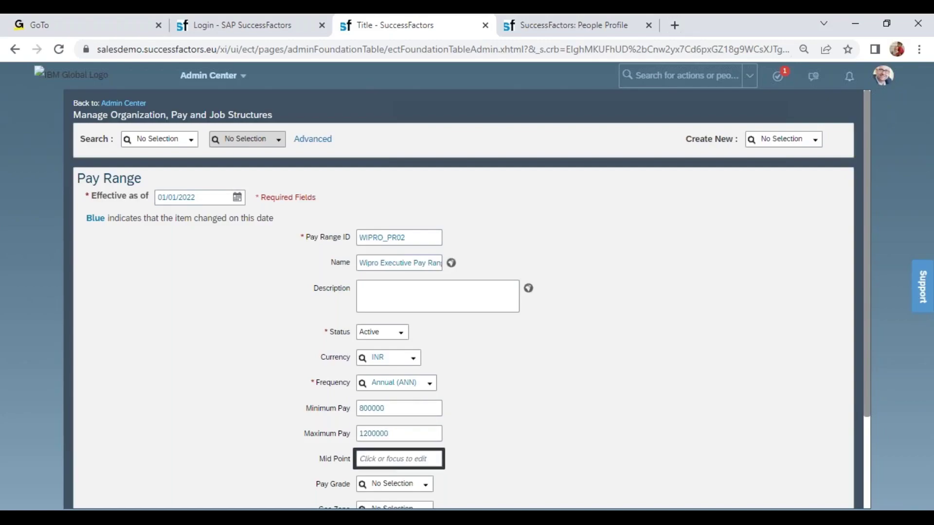
Set the pay range's mid point to 1000000 and assign the pay grade Wipro Executives (P2)
{"action": "type", "text": "1000000"}
{"action": "key", "text": "Tab"}
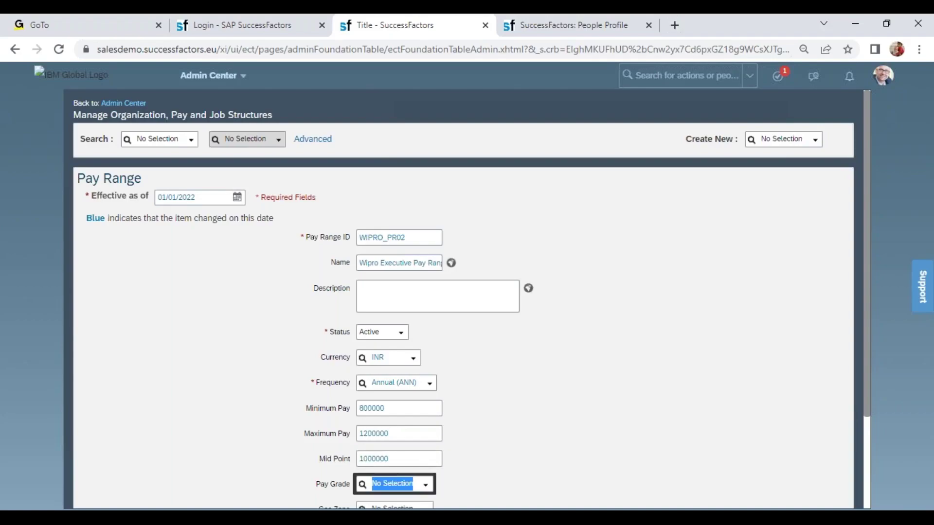
{"action": "type", "text": "p2"}
{"action": "left_click", "coordinate": [415, 470]}
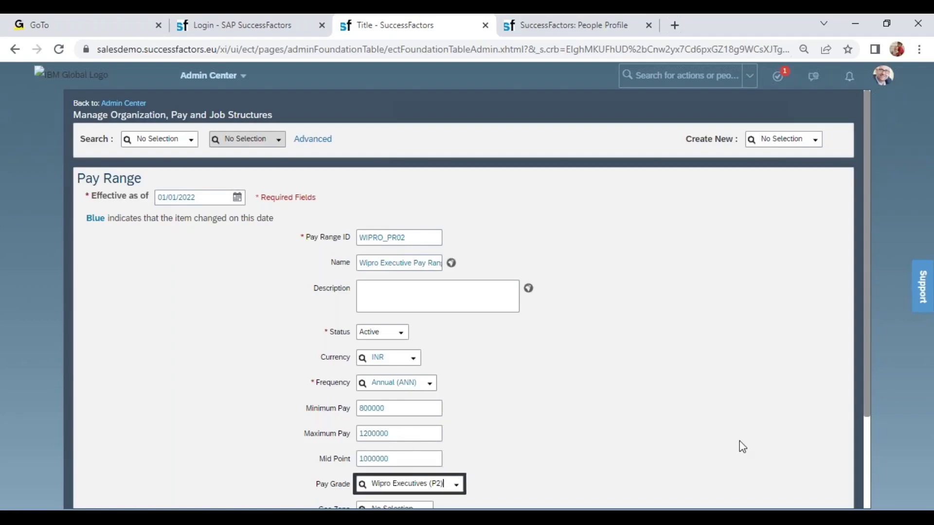
Set the Geo Zone of the WIPRO_PR02 pay range to Wipro Geo Zone (WIPROGZ)
{"action": "left_click_drag", "start_coordinate": [868, 406], "coordinate": [873, 484]}
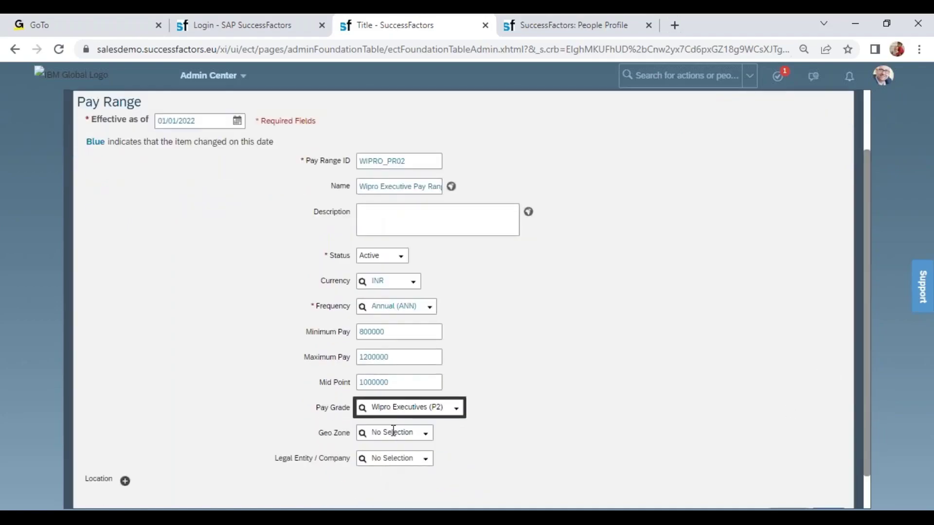
{"action": "left_click", "coordinate": [394, 432]}
{"action": "type", "text": "Wi"}
{"action": "left_click", "coordinate": [394, 464]}
{"action": "right_click", "coordinate": [394, 463]}
{"action": "key", "text": "Escape"}
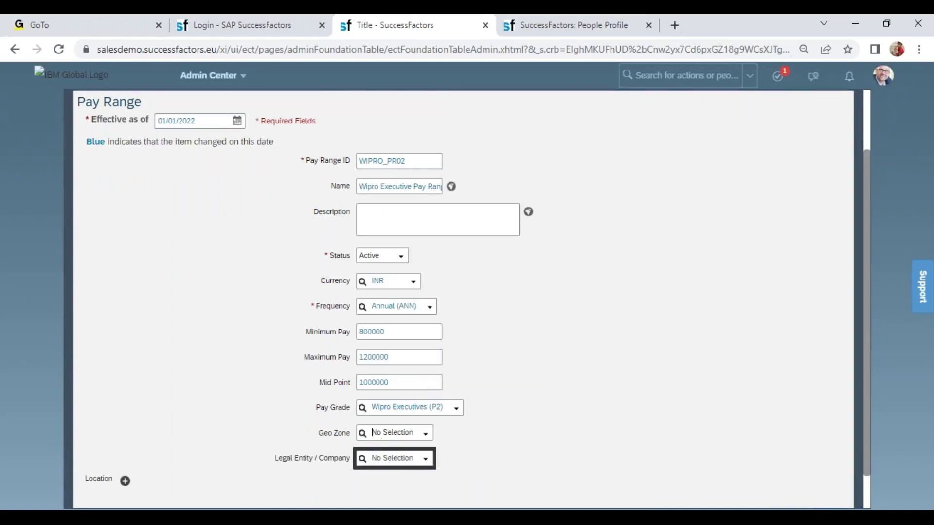
{"action": "key", "text": "shift+Tab"}
{"action": "type", "text": "W"}
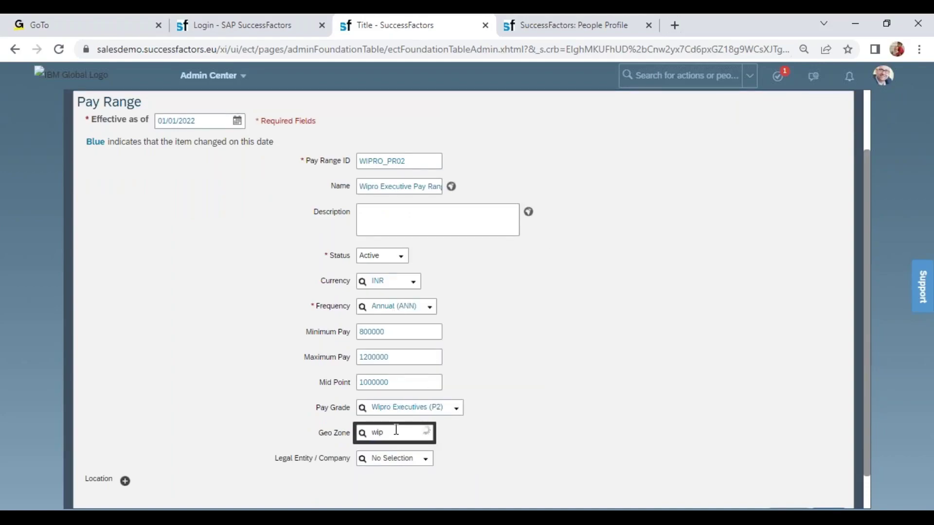
{"action": "left_click", "coordinate": [412, 451]}
Assign the legal entity Wipro Products Pvt Ltd (6600) to the pay range and save the record
{"action": "left_click", "coordinate": [408, 459]}
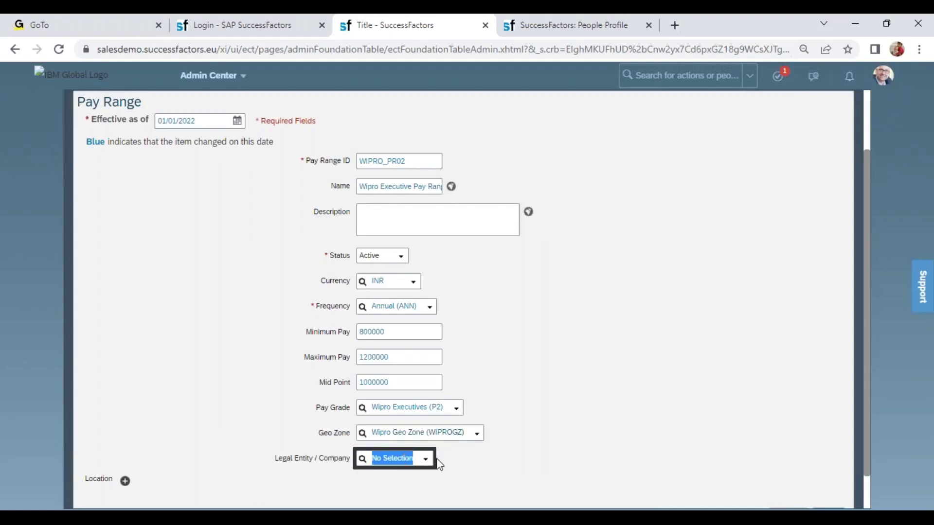
{"action": "type", "text": "600"}
{"action": "key", "text": "BackSpace"}
{"action": "key", "text": "BackSpace"}
{"action": "key", "text": "BackSpace"}
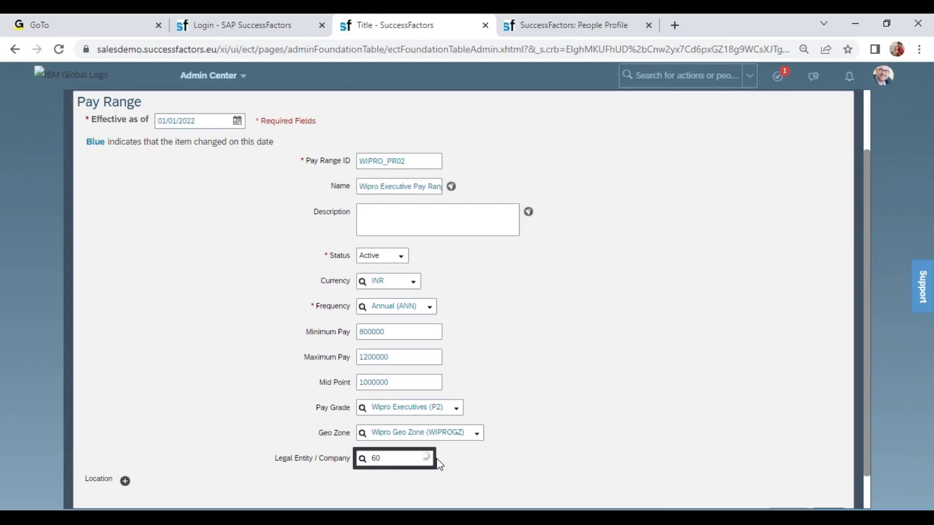
{"action": "type", "text": "6600"}
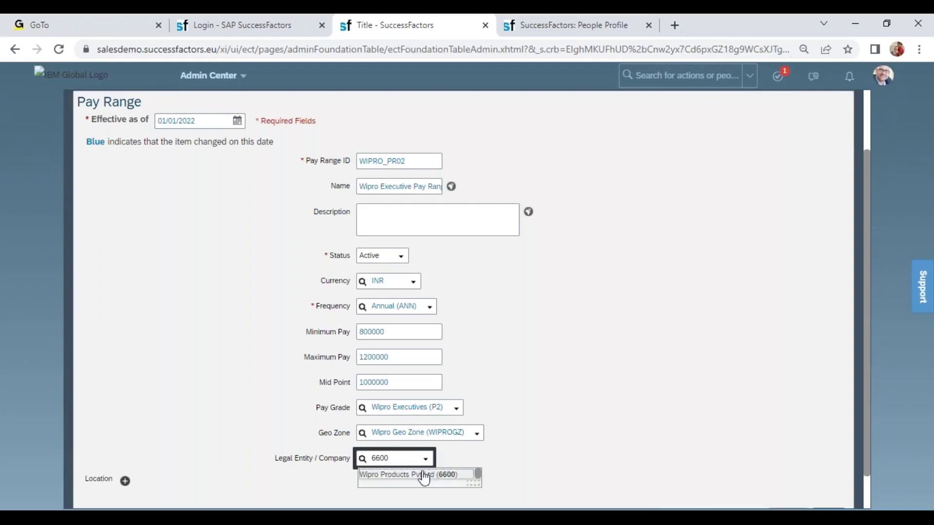
{"action": "left_click", "coordinate": [423, 478]}
{"action": "scroll", "coordinate": [866, 494], "scroll_direction": "down", "scroll_amount": 1}
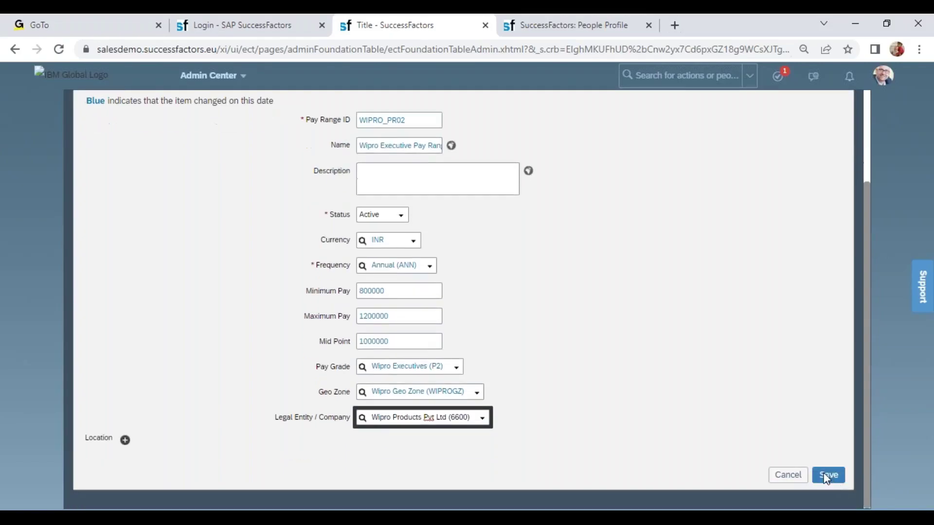
{"action": "left_click", "coordinate": [826, 473]}
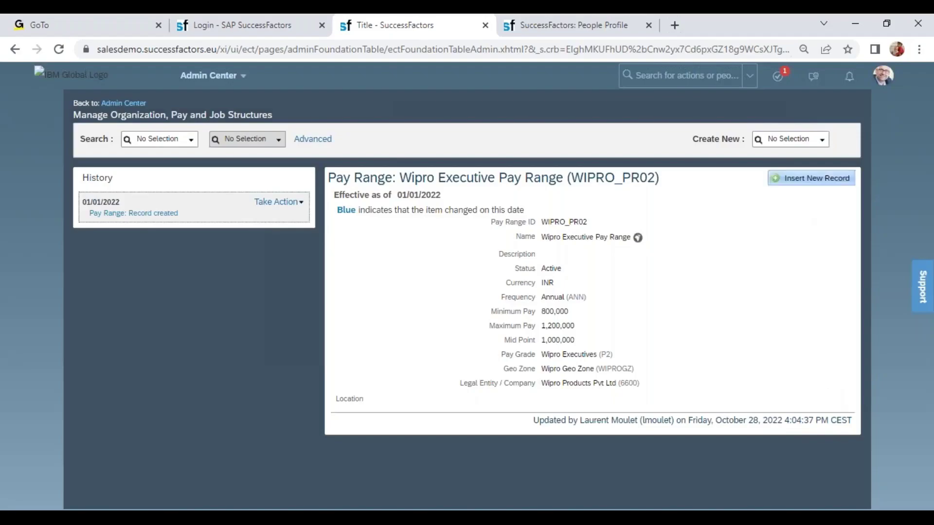
Start a new Pay Range record effective as of 01/01/2022
{"action": "left_click", "coordinate": [782, 137]}
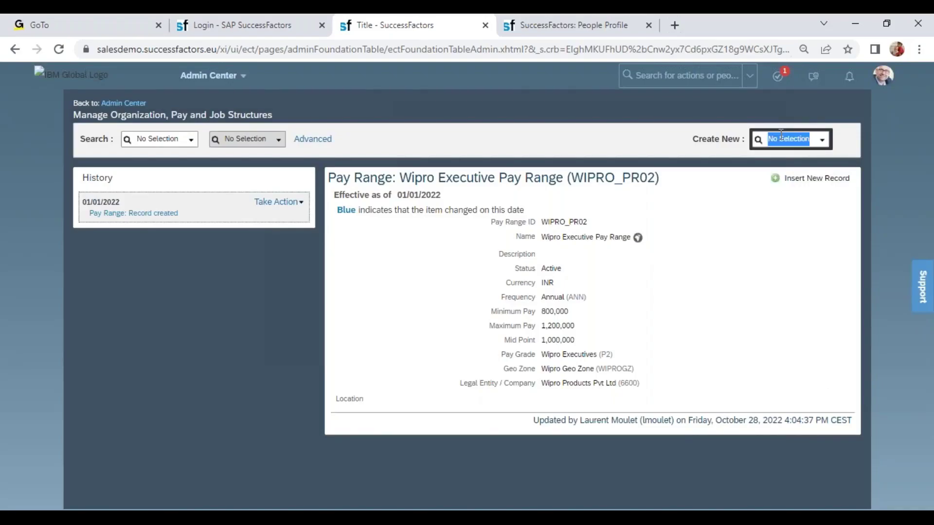
{"action": "type", "text": "pay"}
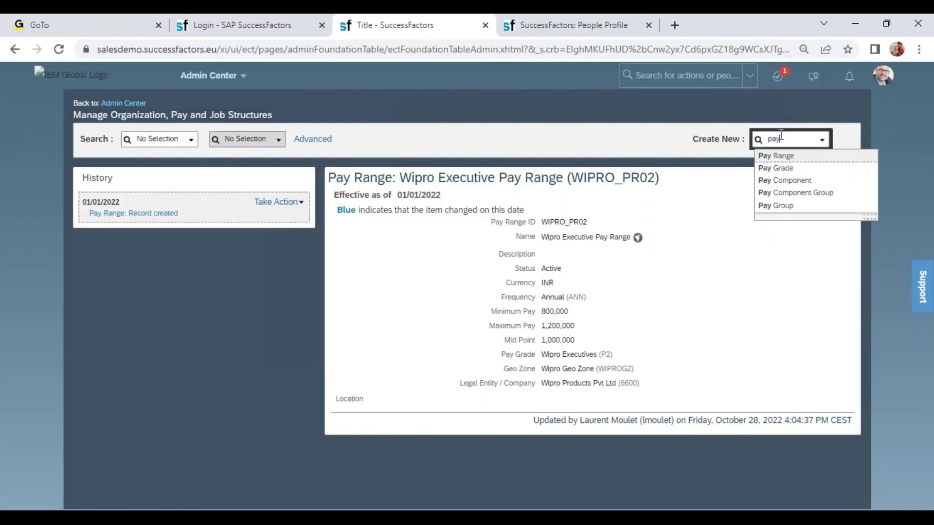
{"action": "left_click", "coordinate": [794, 163]}
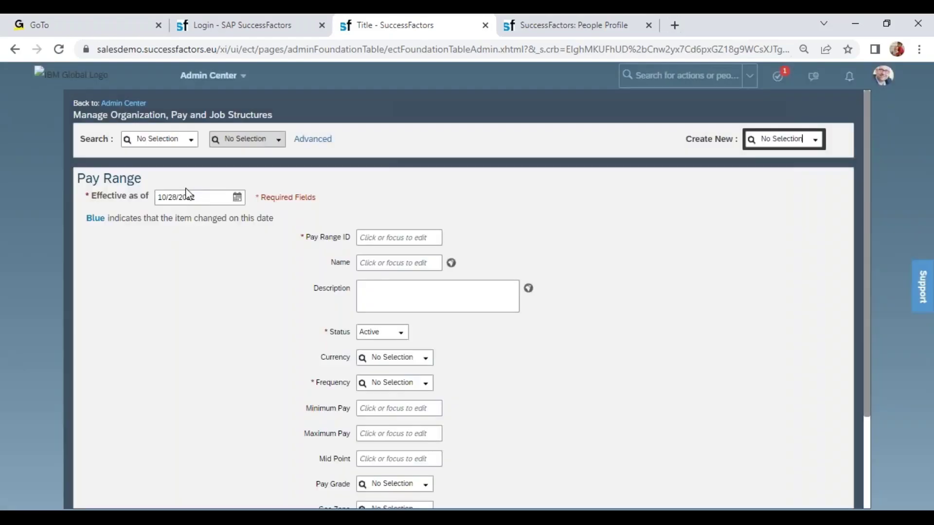
{"action": "left_click", "coordinate": [185, 195]}
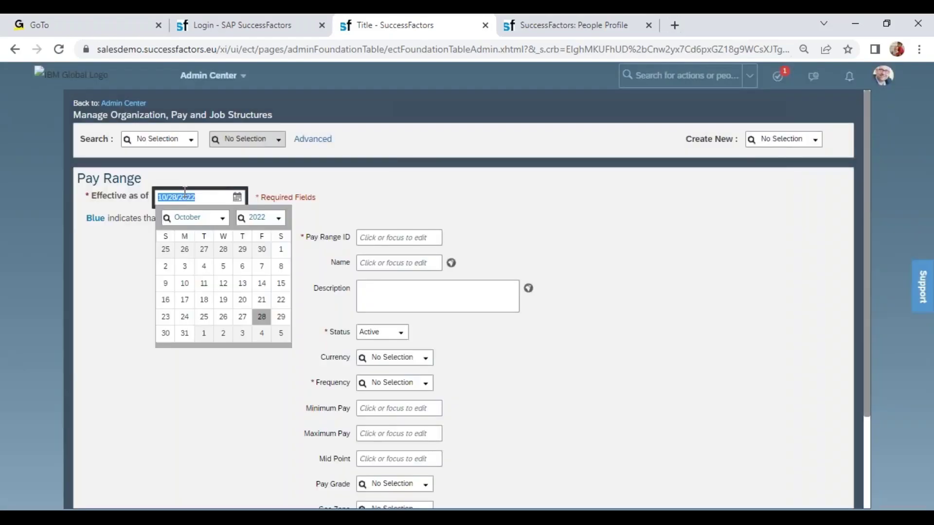
{"action": "type", "text": "01/01/2022"}
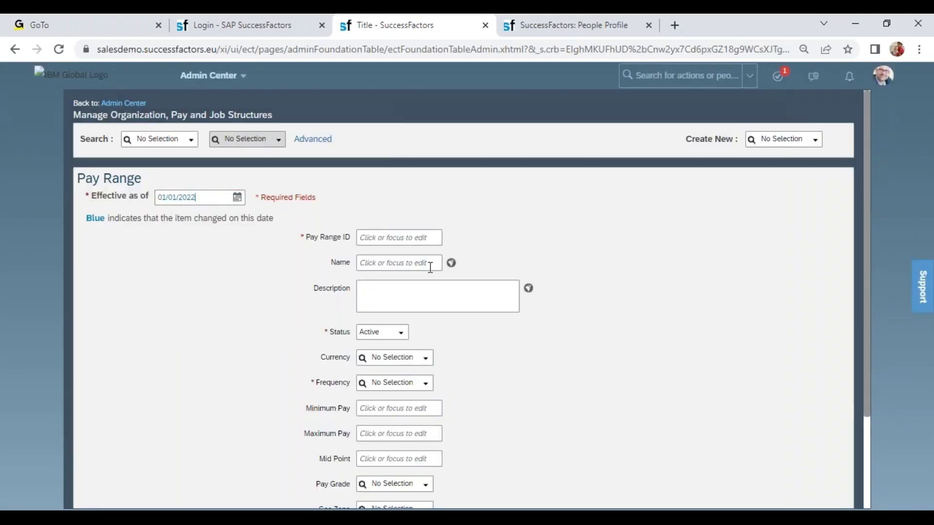
Enter WIPRO_PR03 as the ID of the new pay range
{"action": "left_click", "coordinate": [397, 235]}
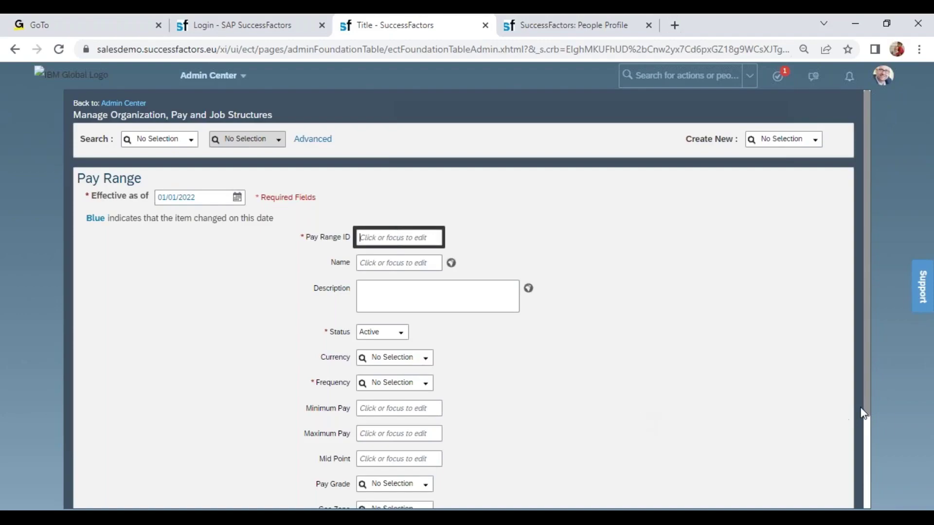
{"action": "scroll", "coordinate": [870, 411], "scroll_direction": "down", "scroll_amount": 1}
{"action": "type", "text": "WIPRO_PR03"}
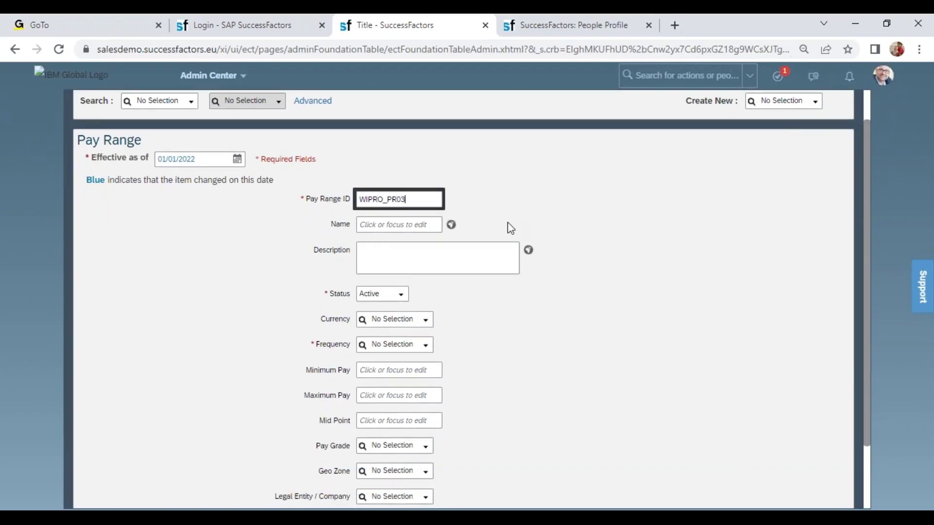
{"action": "left_click", "coordinate": [548, 331]}
Check the city list in the Excel sheet, return to the pay range form and add an empty location row
{"action": "key", "text": "alt+Tab"}
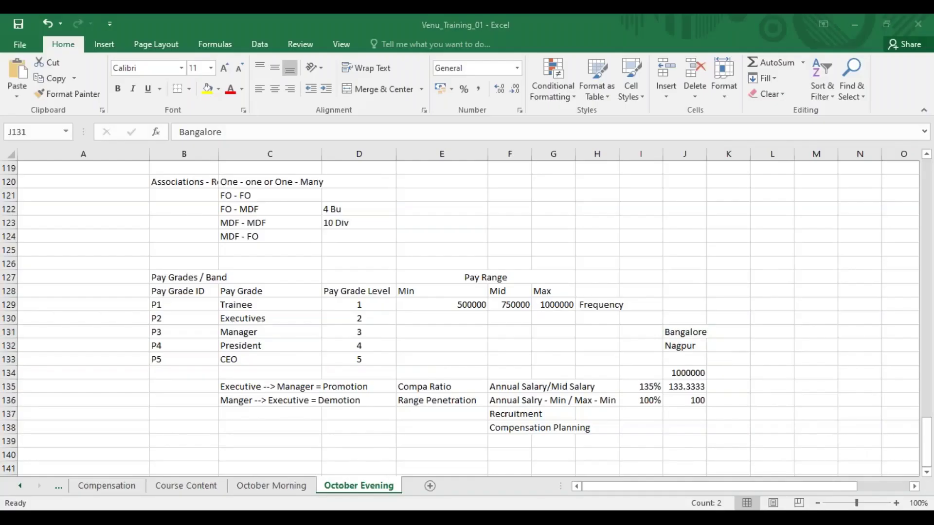
{"action": "key", "text": "alt+Tab"}
{"action": "scroll", "coordinate": [868, 492], "scroll_direction": "down", "scroll_amount": 3}
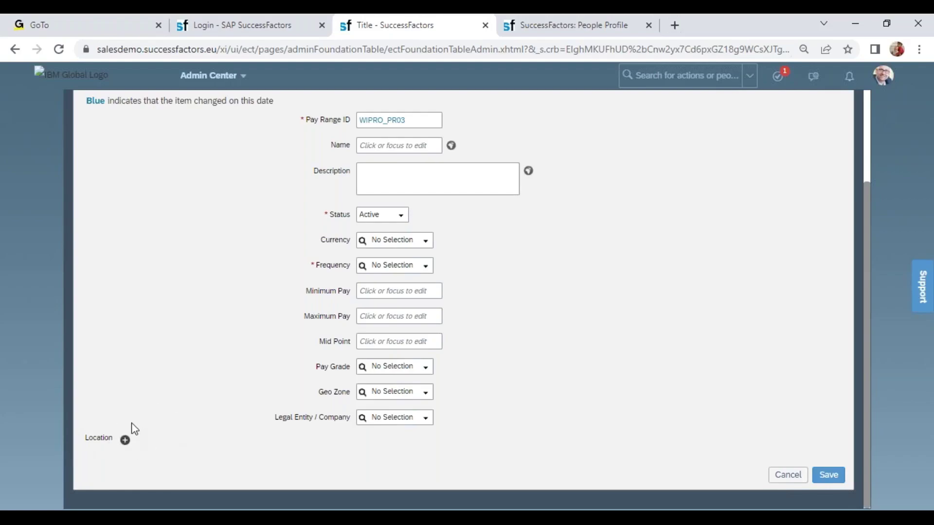
{"action": "left_click", "coordinate": [125, 440]}
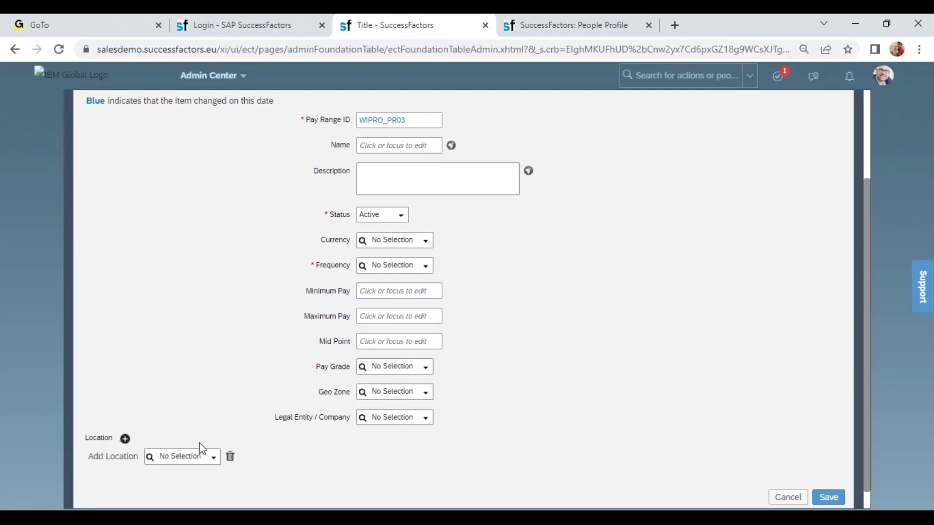
Switch to the Excel workbook, enter Hyderabad in cell J130 and replace the city in J132 with Mumbai
{"action": "key", "text": "alt+Tab"}
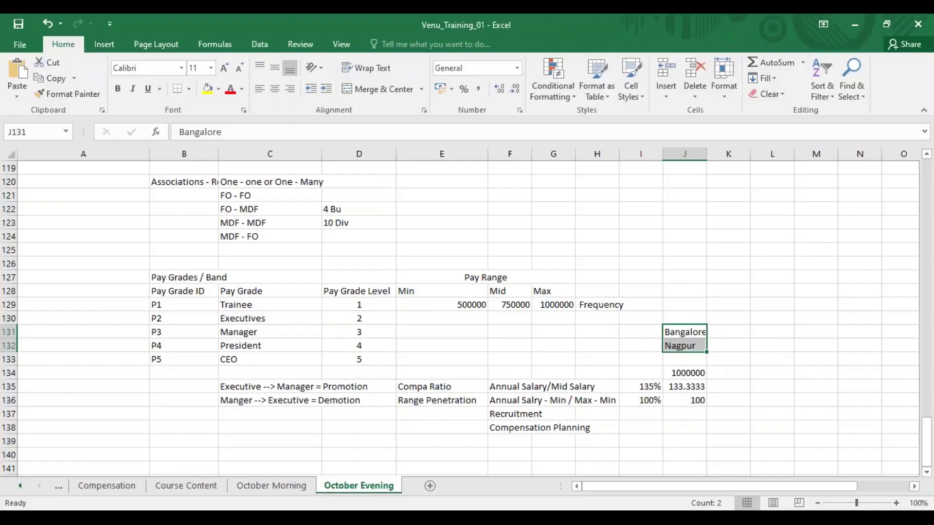
{"action": "left_click", "coordinate": [686, 314]}
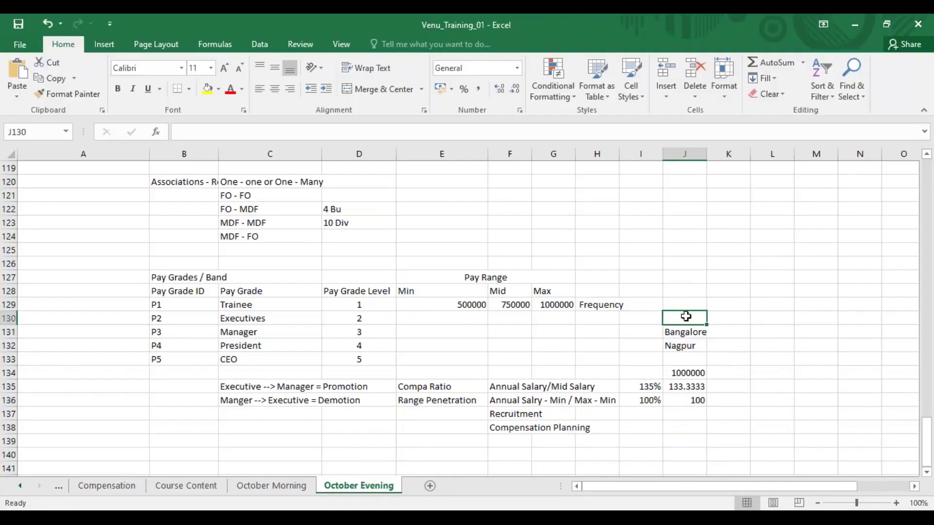
{"action": "type", "text": "Hydera"}
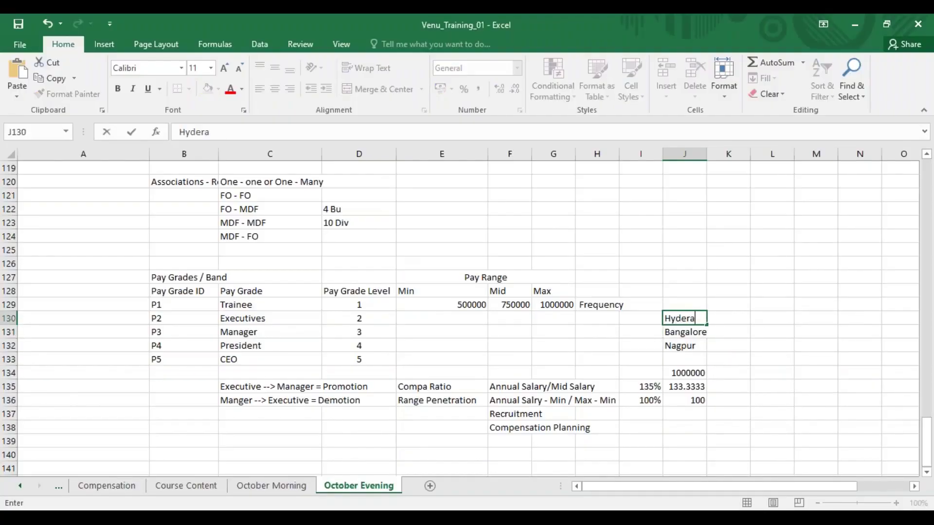
{"action": "type", "text": "bad"}
{"action": "key", "text": "Return"}
{"action": "key", "text": "Return"}
{"action": "type", "text": "Mumbai"}
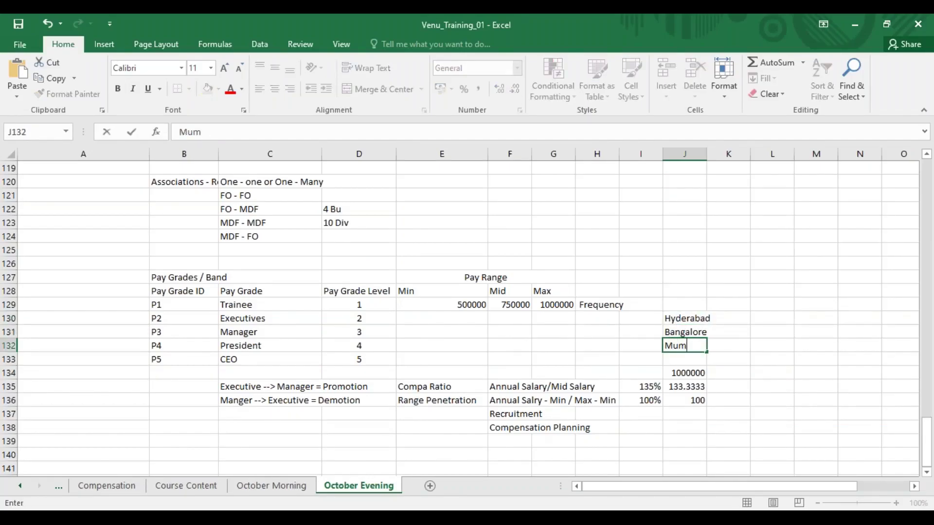
{"action": "left_click", "coordinate": [733, 346]}
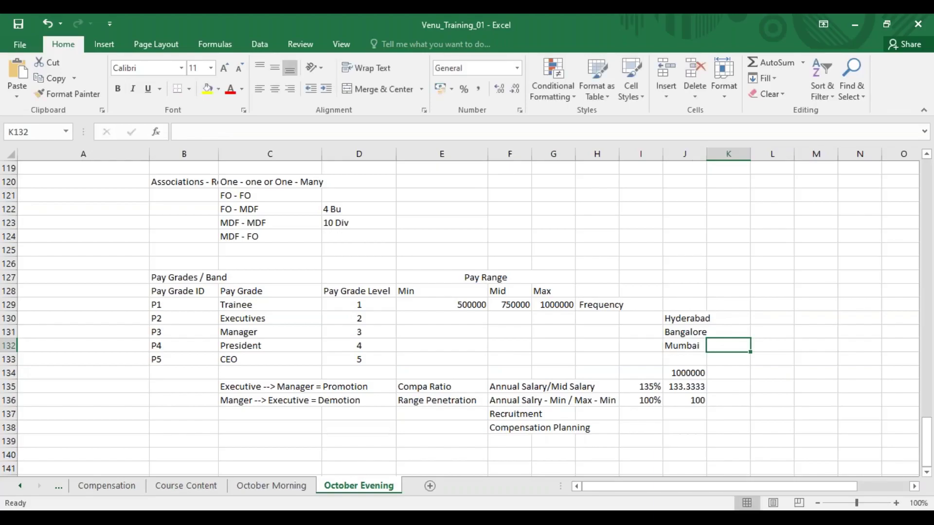
Enter Manager in cell I130, beside the three cities in column J
{"action": "left_click_drag", "start_coordinate": [684, 320], "coordinate": [686, 346]}
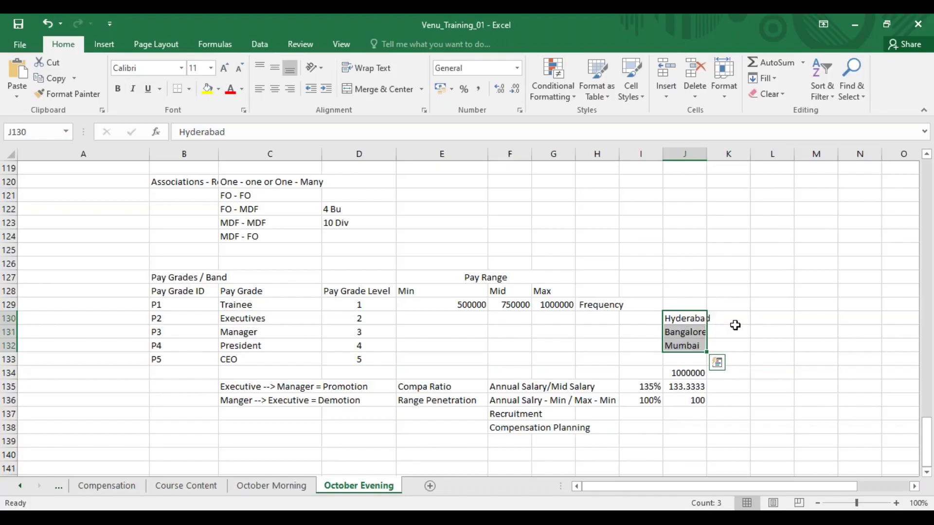
{"action": "left_click", "coordinate": [652, 325]}
{"action": "type", "text": "<"}
{"action": "key", "text": "BackSpace"}
{"action": "type", "text": "Manager"}
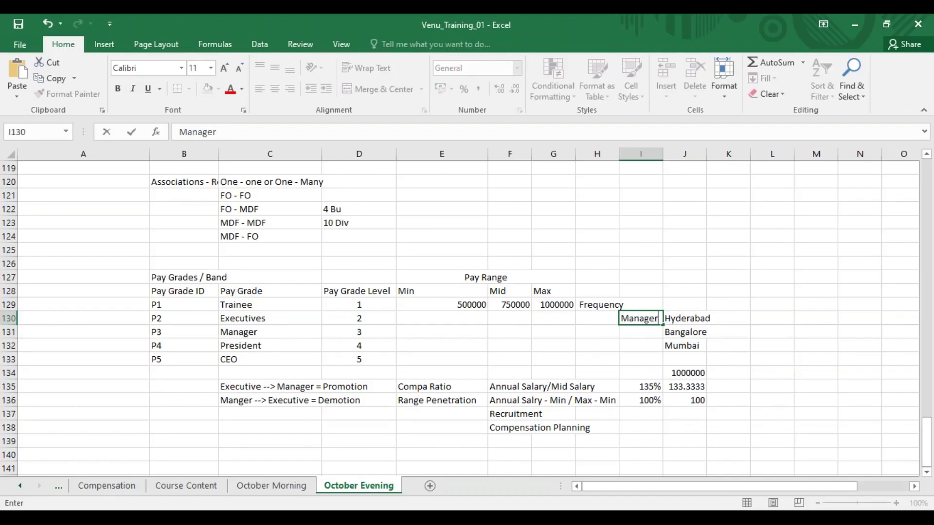
{"action": "left_click", "coordinate": [678, 319]}
{"action": "left_click", "coordinate": [678, 331]}
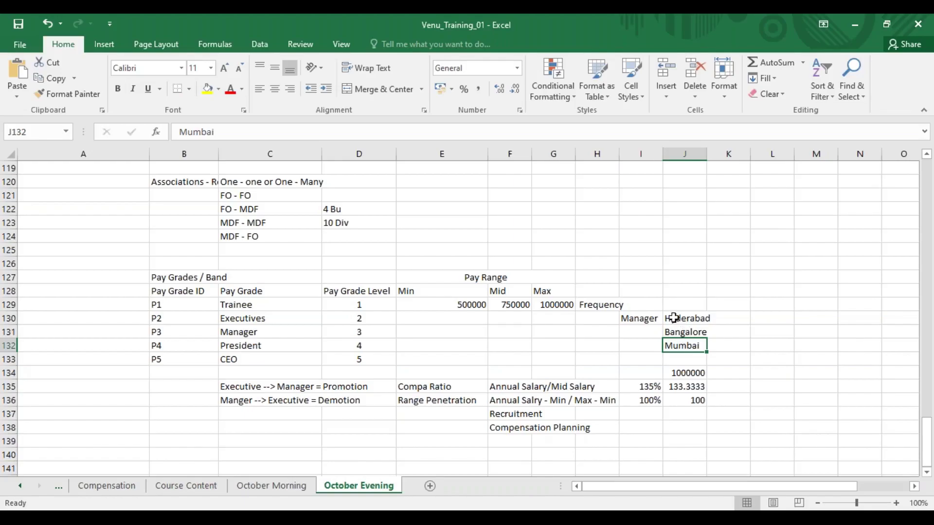
{"action": "left_click", "coordinate": [646, 317]}
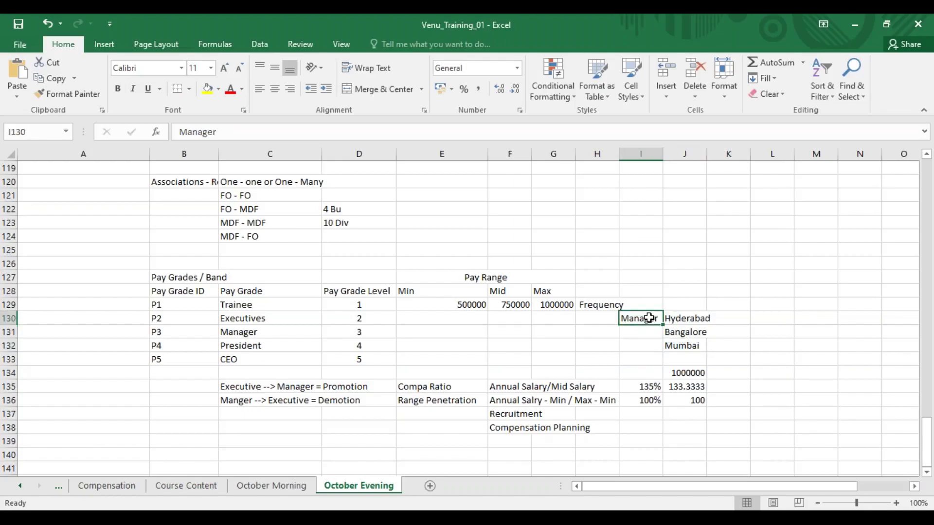
{"action": "left_click", "coordinate": [692, 319]}
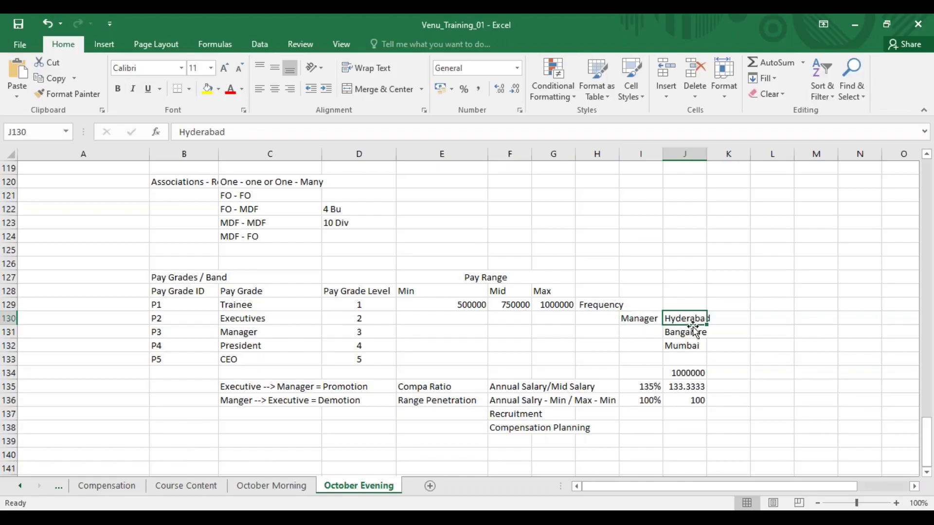
{"action": "left_click", "coordinate": [688, 331]}
{"action": "left_click", "coordinate": [688, 346]}
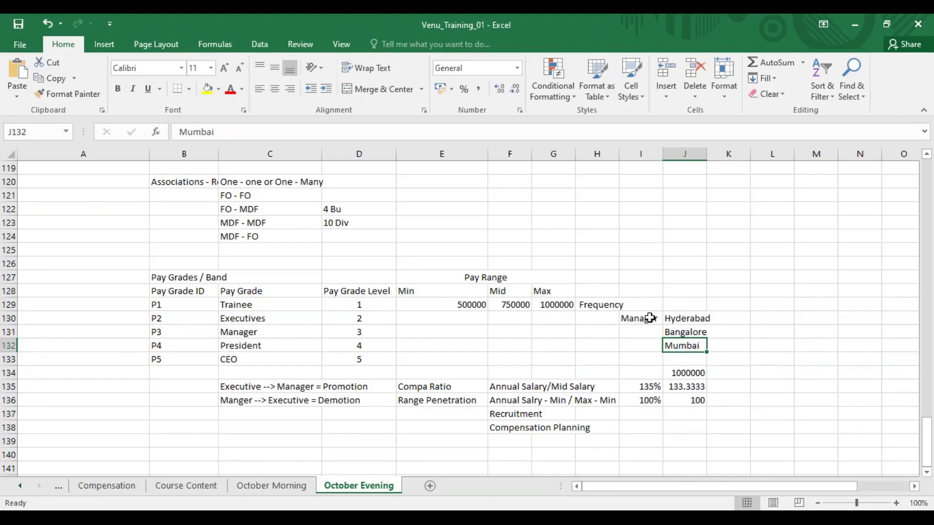
{"action": "left_click", "coordinate": [693, 308]}
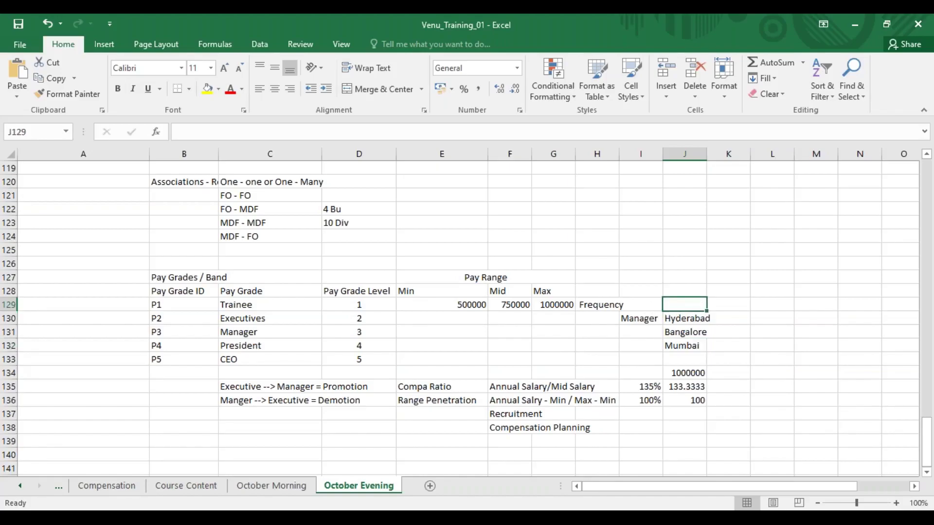
{"action": "left_click", "coordinate": [691, 320]}
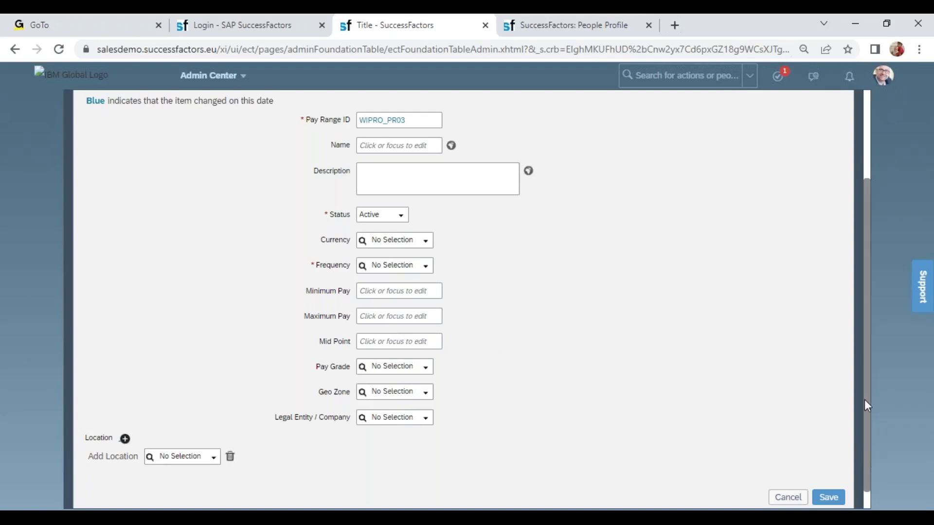
Switch back to SuccessFactors and name the WIPRO_PR03 pay range Wipro Manager Pay Range
{"action": "scroll", "coordinate": [866, 405], "scroll_direction": "up", "scroll_amount": 3}
{"action": "left_click", "coordinate": [398, 267]}
{"action": "type", "text": "Wipro Manager Pay"}
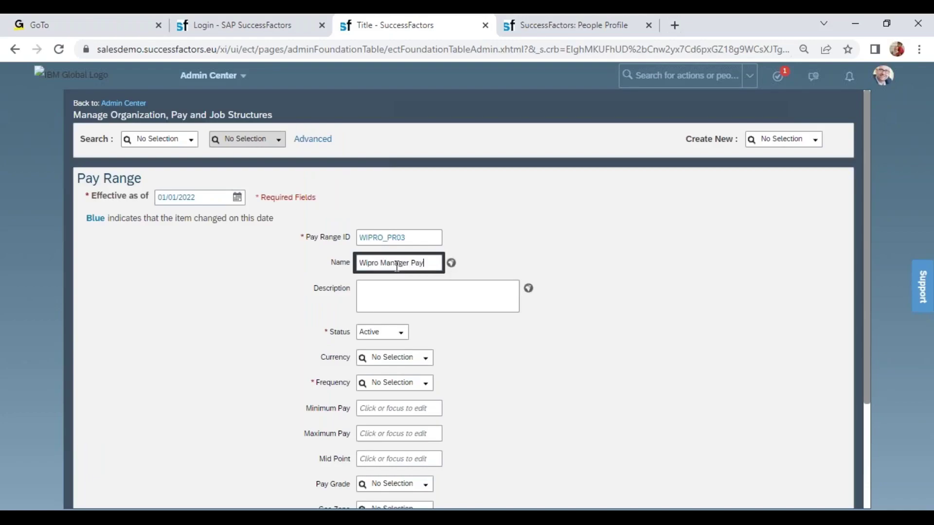
{"action": "type", "text": " Range"}
Set the currency of the Wipro Manager Pay Range to INR
{"action": "key", "text": "Tab"}
{"action": "key", "text": "Tab"}
{"action": "key", "text": "Tab"}
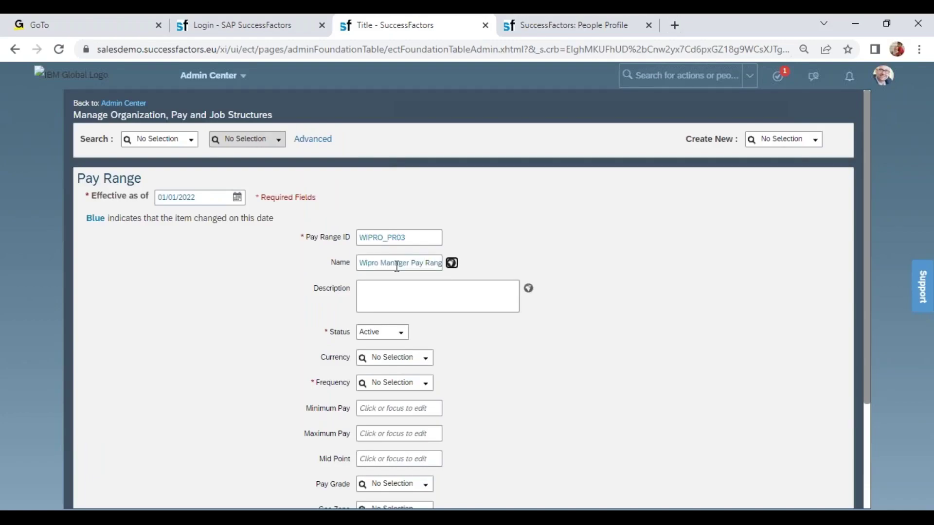
{"action": "key", "text": "Tab"}
{"action": "type", "text": "INR"}
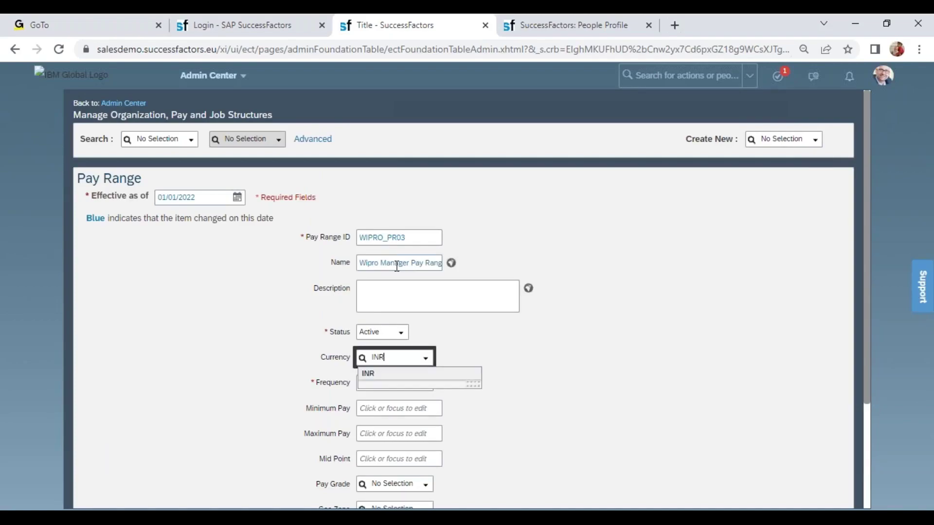
{"action": "left_click", "coordinate": [378, 374]}
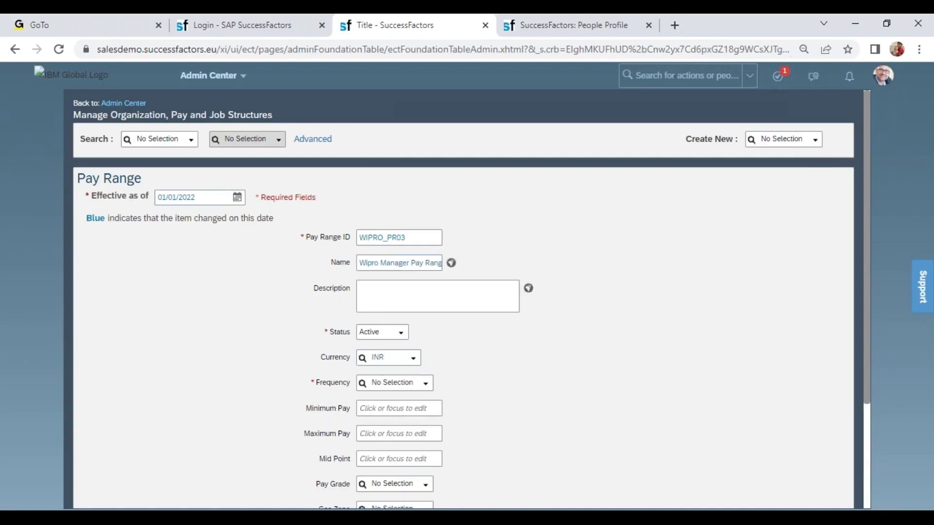
Set the Wipro Manager Pay Range's frequency to Annual (ANN) and its minimum pay to 1200000
{"action": "left_click", "coordinate": [381, 384]}
{"action": "type", "text": "Annu"}
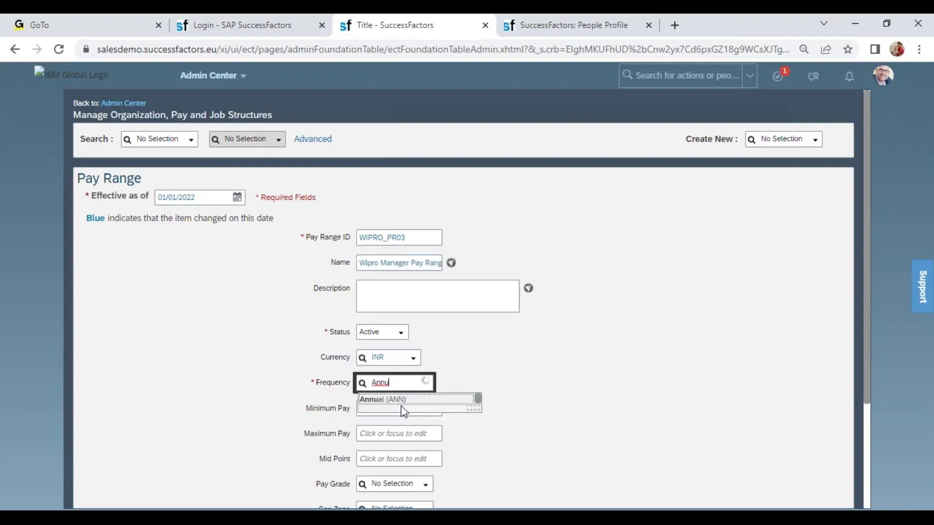
{"action": "left_click", "coordinate": [392, 405]}
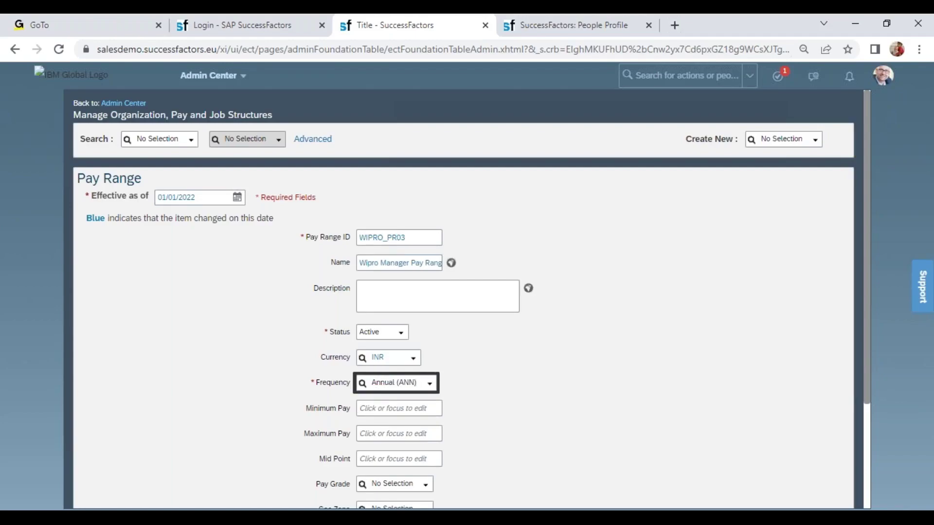
{"action": "left_click", "coordinate": [385, 411]}
{"action": "type", "text": "1"}
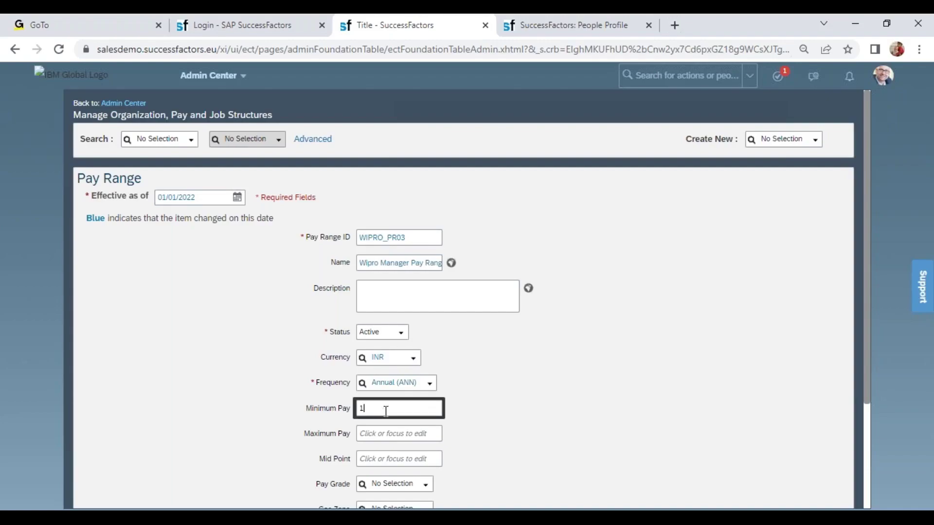
{"action": "type", "text": "20000000"}
{"action": "key", "text": "Tab"}
Set the maximum pay of the Wipro Manager Pay Range to 2000000
{"action": "type", "text": "1"}
{"action": "key", "text": "BackSpace"}
{"action": "type", "text": "6"}
{"action": "key", "text": "BackSpace"}
{"action": "type", "text": "1"}
{"action": "key", "text": "BackSpace"}
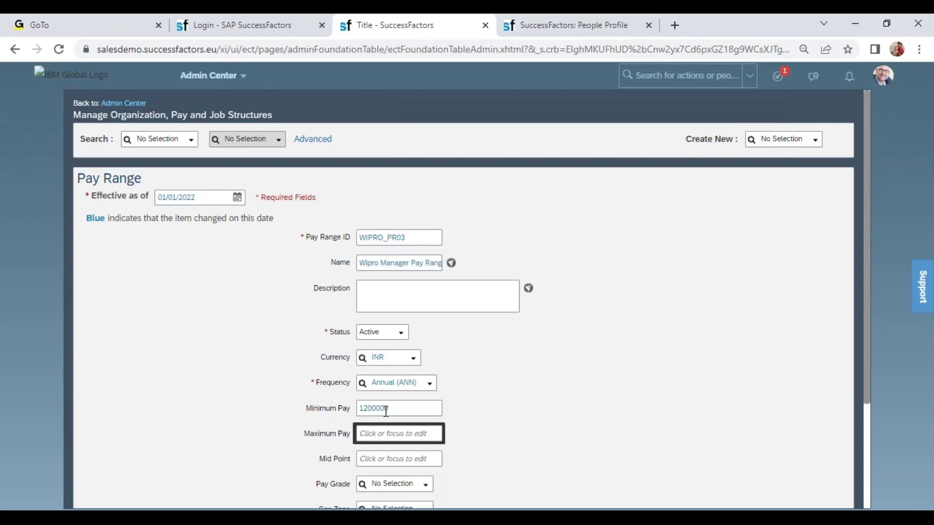
{"action": "type", "text": "2000000"}
{"action": "key", "text": "Tab"}
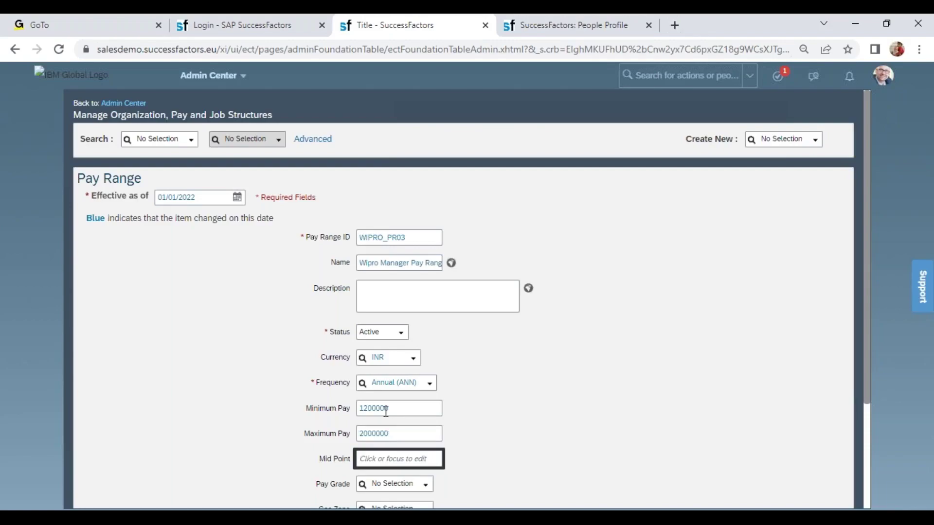
Enter 1700000 as the mid point of the Wipro Manager Pay Range
{"action": "type", "text": "1"}
{"action": "type", "text": "7777"}
{"action": "key", "text": "BackSpace"}
{"action": "key", "text": "BackSpace"}
{"action": "key", "text": "BackSpace"}
{"action": "type", "text": "00000"}
{"action": "key", "text": "Tab"}
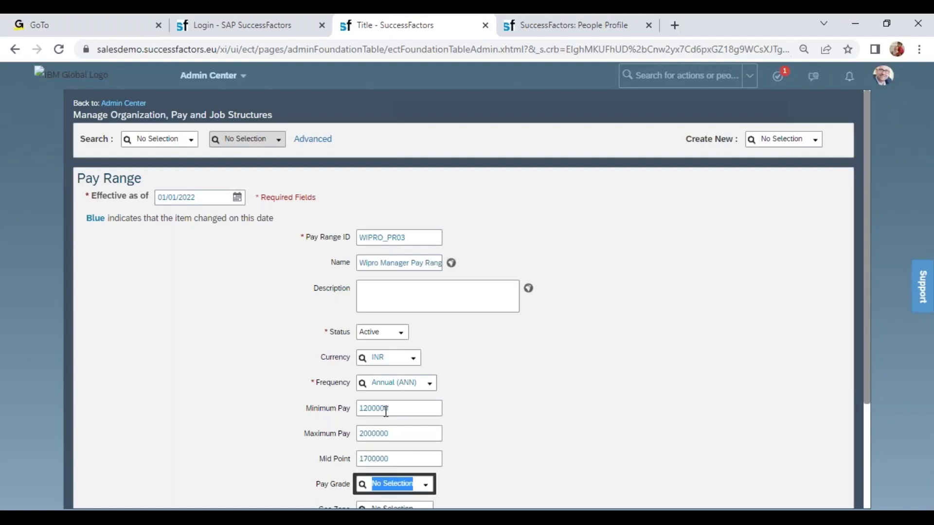
Assign the pay grade Wipro Managers (P3) and the geo zone Wipro Geo Zone (WIPROGZ) to the manager pay range
{"action": "type", "text": "p3"}
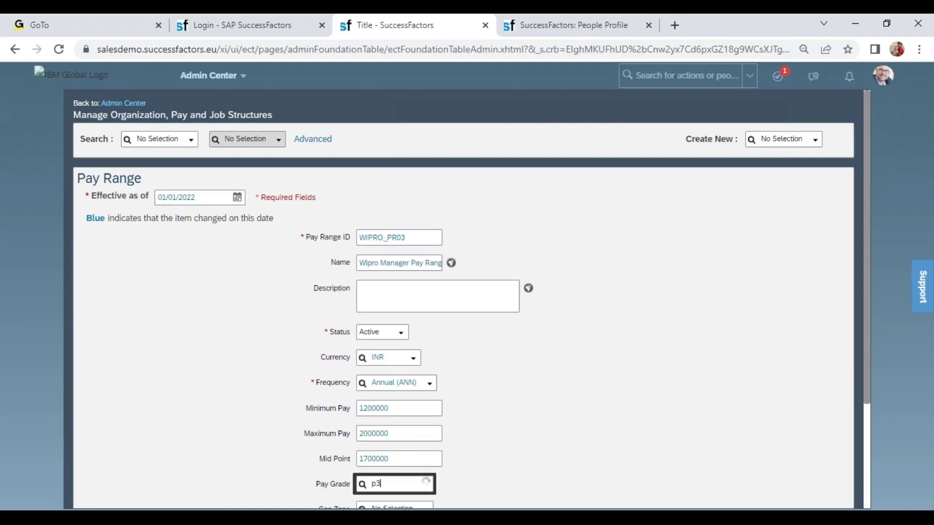
{"action": "left_click", "coordinate": [392, 469]}
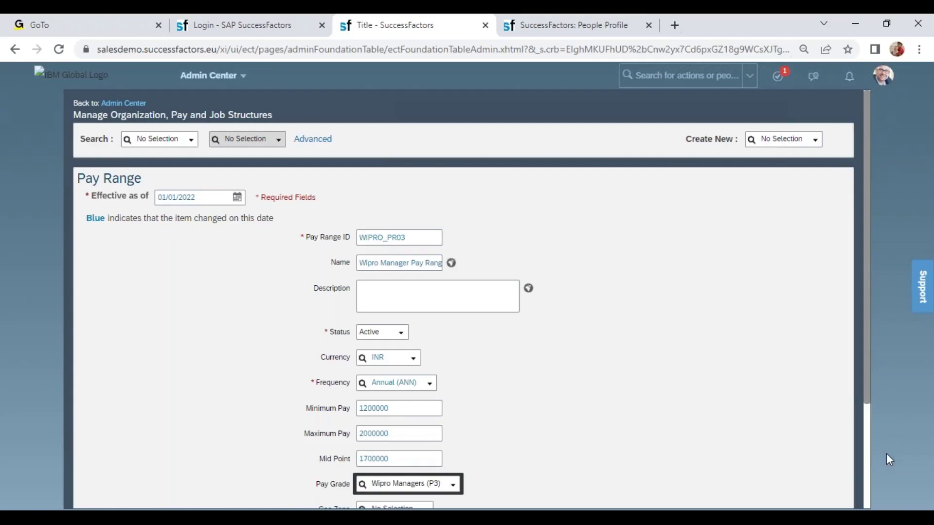
{"action": "scroll", "coordinate": [865, 392], "scroll_direction": "down", "scroll_amount": 3}
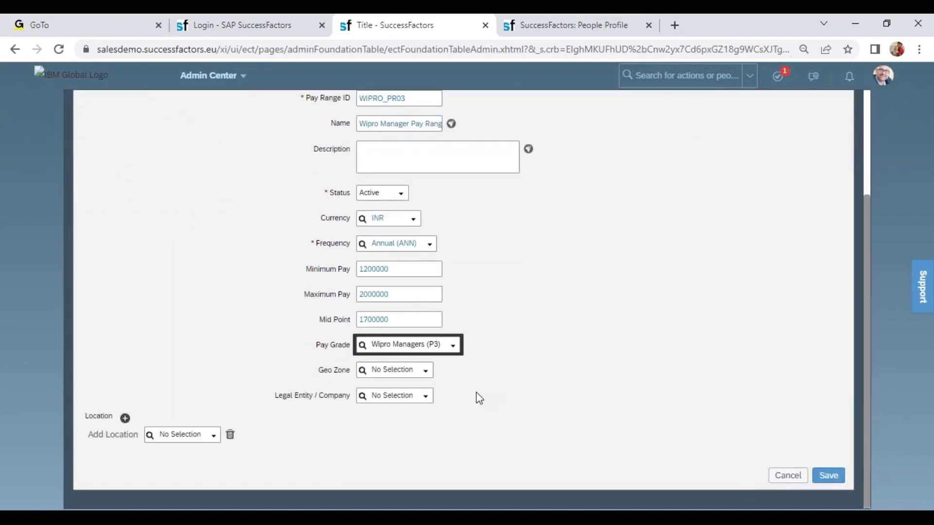
{"action": "left_click", "coordinate": [400, 372]}
{"action": "type", "text": "wip"}
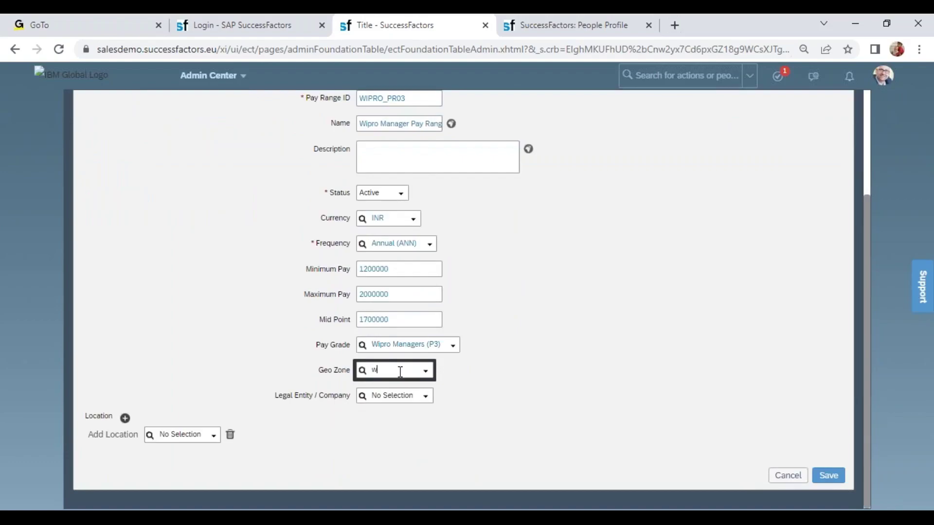
{"action": "left_click", "coordinate": [411, 392]}
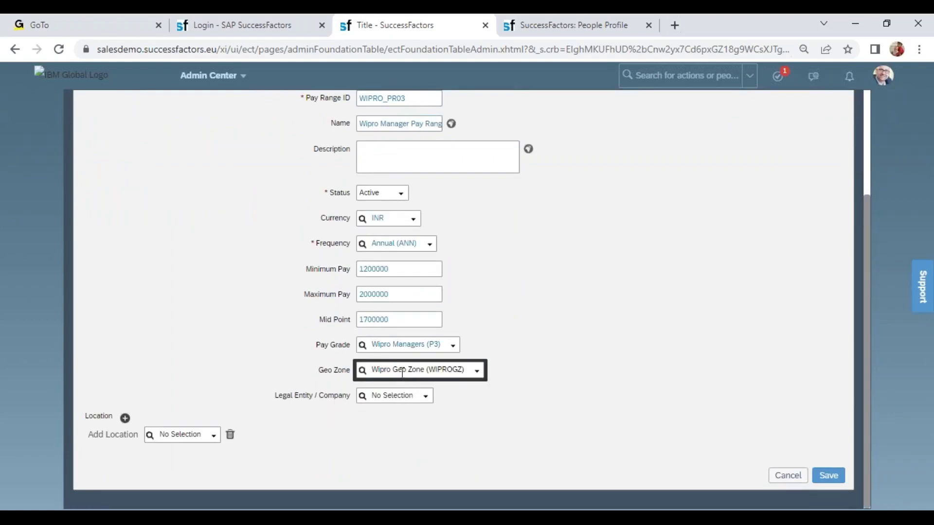
Set the legal entity to Wipro Products Pvt Ltd (6600) and save the manager pay range without the empty location row
{"action": "left_click", "coordinate": [392, 397]}
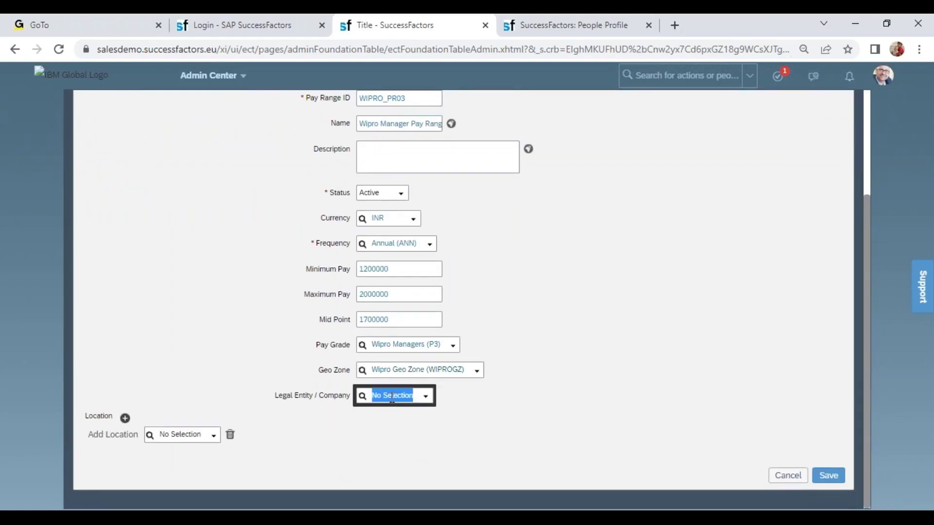
{"action": "type", "text": "6600"}
{"action": "left_click", "coordinate": [390, 411]}
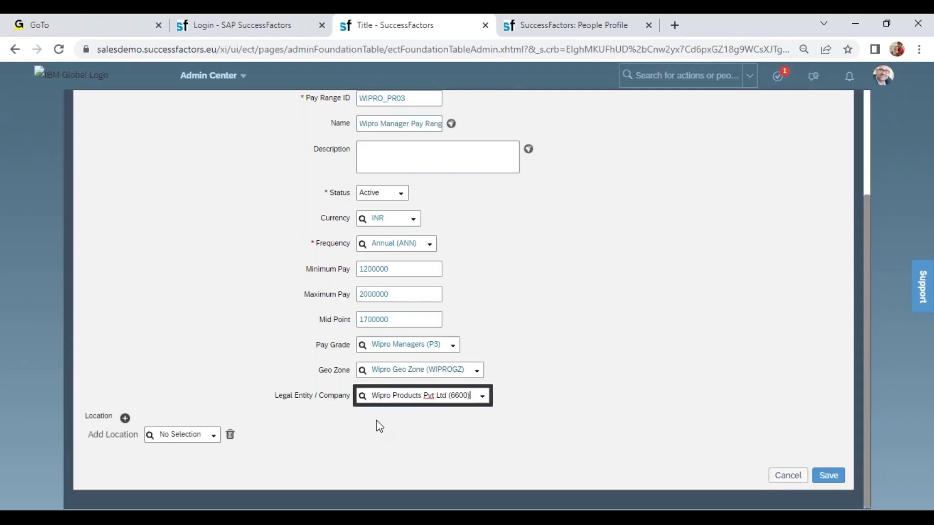
{"action": "left_click", "coordinate": [230, 437]}
{"action": "left_click", "coordinate": [832, 474]}
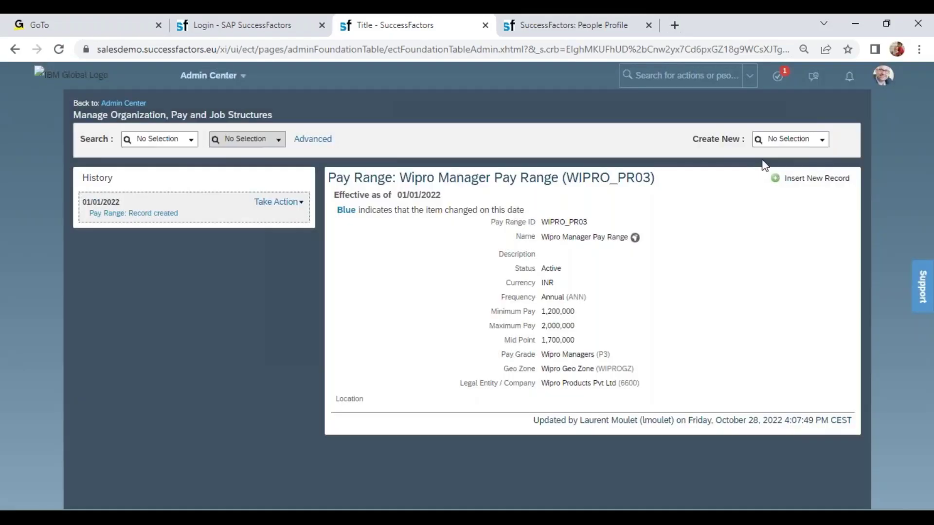
Start a new Pay Range record with 01/01/2022 as its effective date
{"action": "left_click", "coordinate": [773, 139]}
{"action": "type", "text": "pay"}
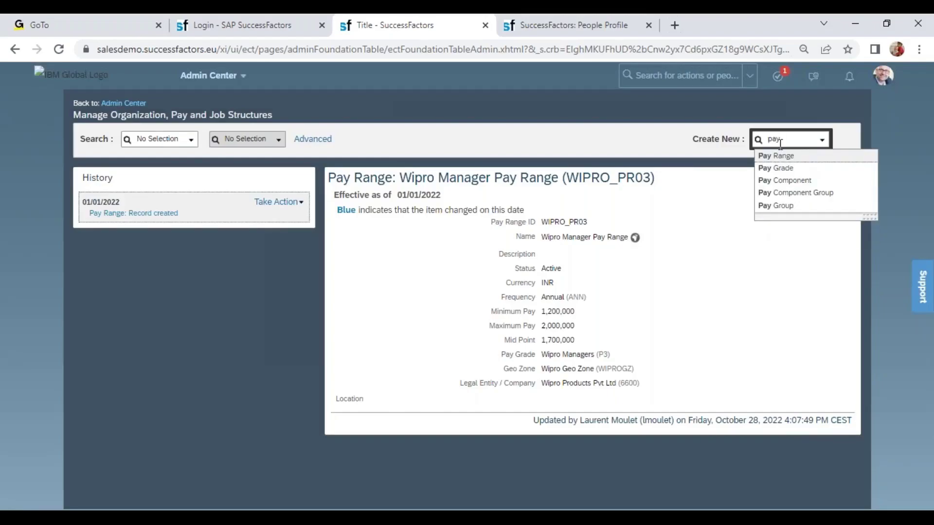
{"action": "left_click", "coordinate": [777, 156]}
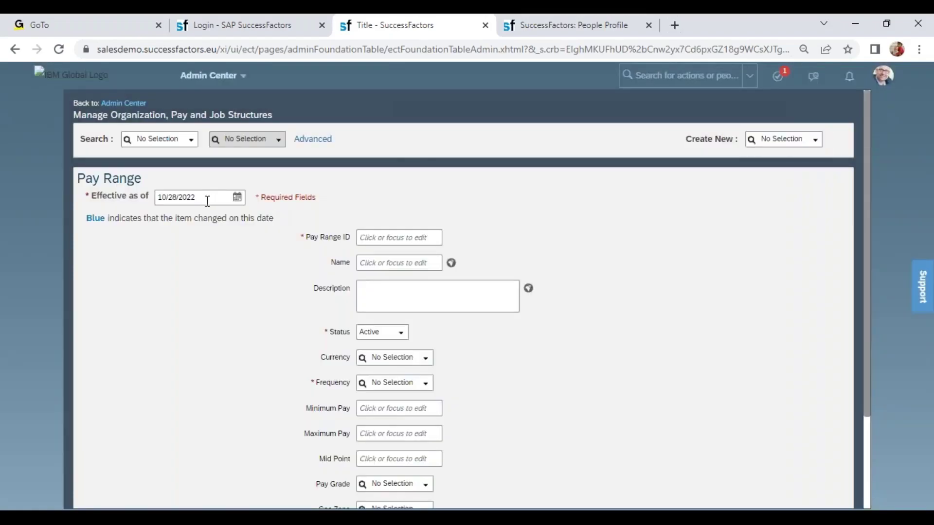
{"action": "left_click", "coordinate": [207, 201]}
{"action": "type", "text": "01/01/2022"}
Give the new pay range the ID WIPRO_P4 and the name Wipro President Pay Range
{"action": "left_click", "coordinate": [366, 238]}
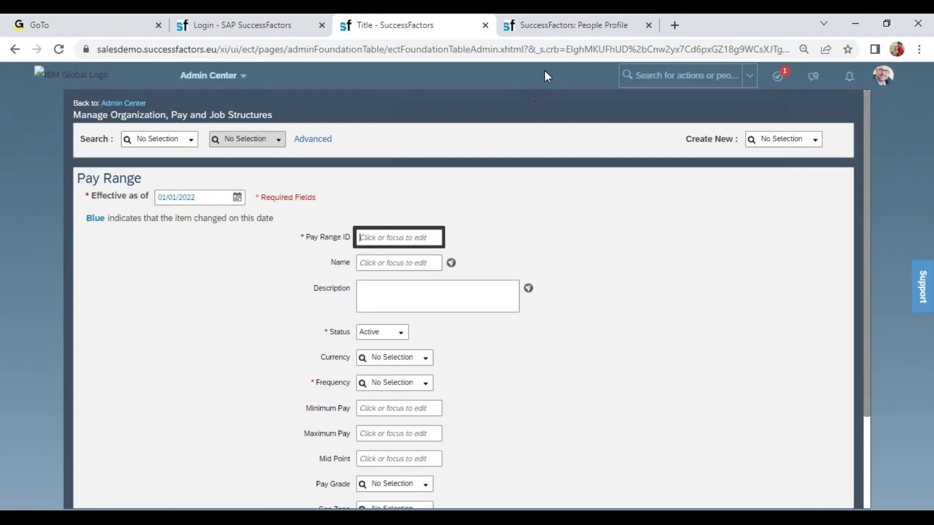
{"action": "left_click", "coordinate": [547, 26]}
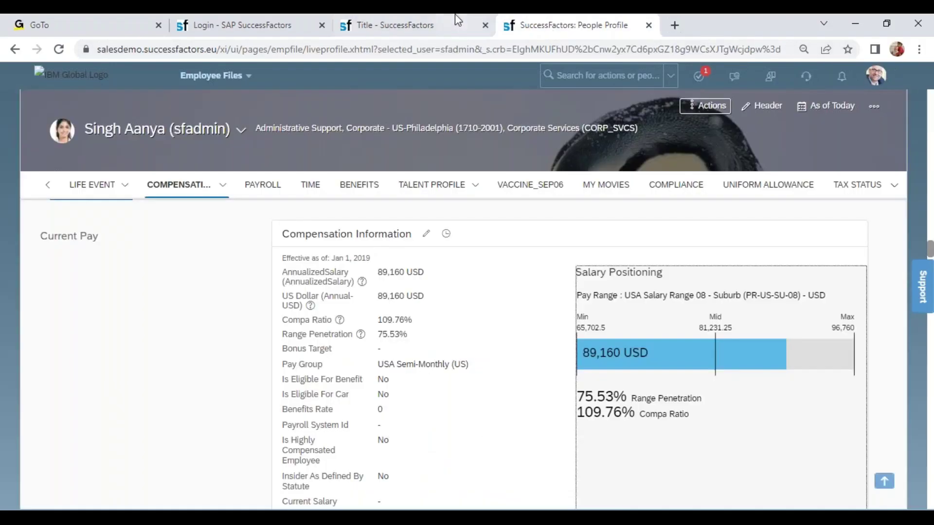
{"action": "left_click", "coordinate": [424, 27]}
{"action": "type", "text": "W"}
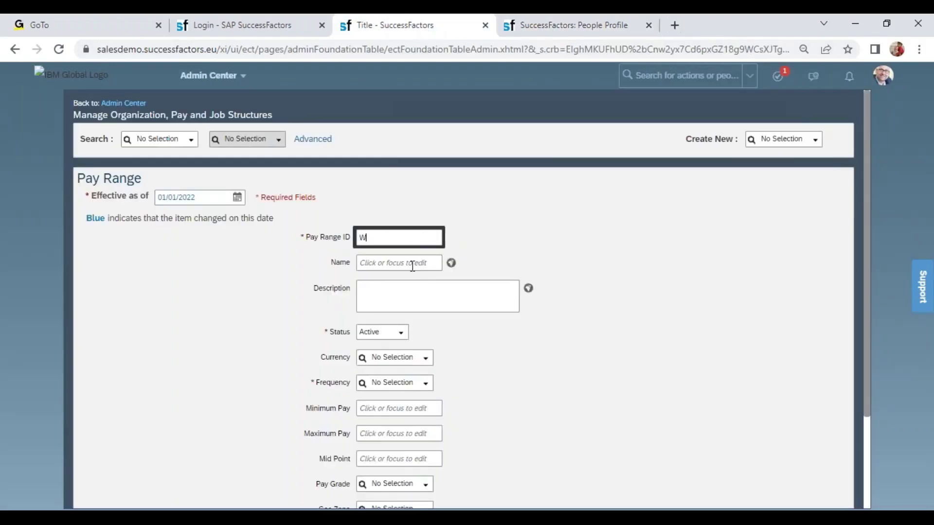
{"action": "type", "text": "IPRO_P4"}
{"action": "key", "text": "Tab"}
{"action": "type", "text": "Wipro P"}
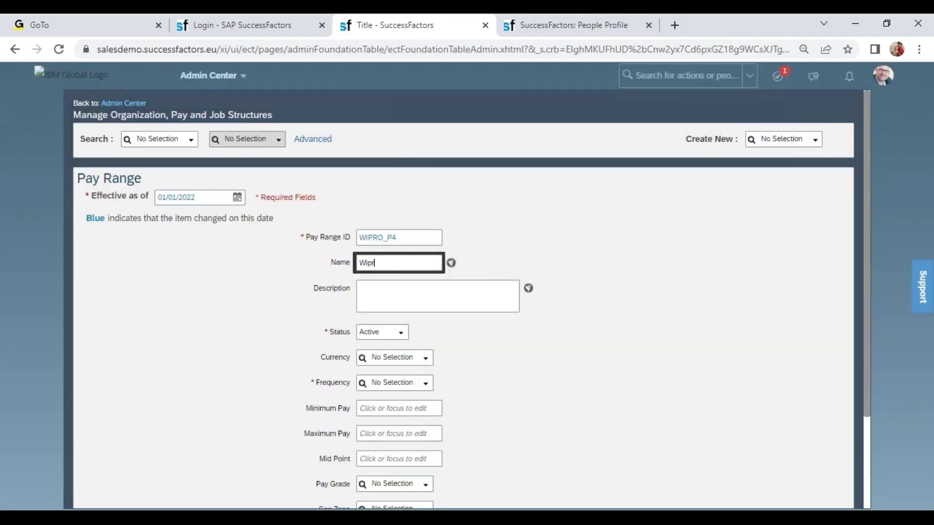
{"action": "type", "text": "resident Pay Range"}
Set the Wipro President Pay Range's currency to INR and its frequency to Annual (ANN)
{"action": "key", "text": "Tab"}
{"action": "key", "text": "Tab"}
{"action": "key", "text": "Tab"}
{"action": "type", "text": "IN"}
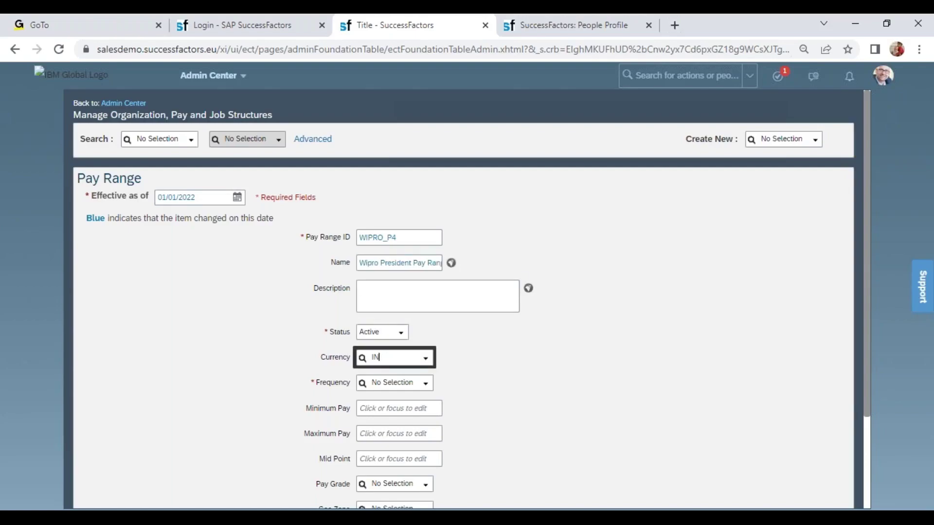
{"action": "type", "text": "R"}
{"action": "key", "text": "Return"}
{"action": "key", "text": "Tab"}
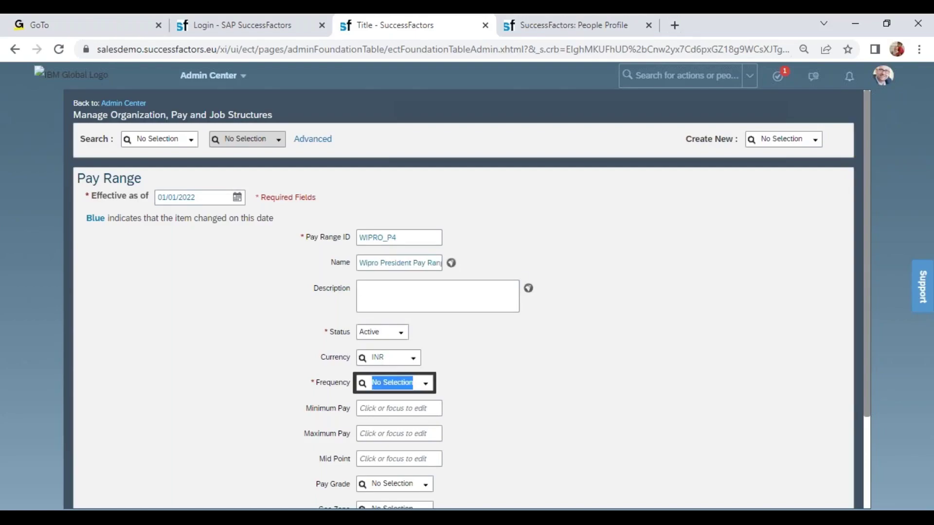
{"action": "type", "text": "ANN"}
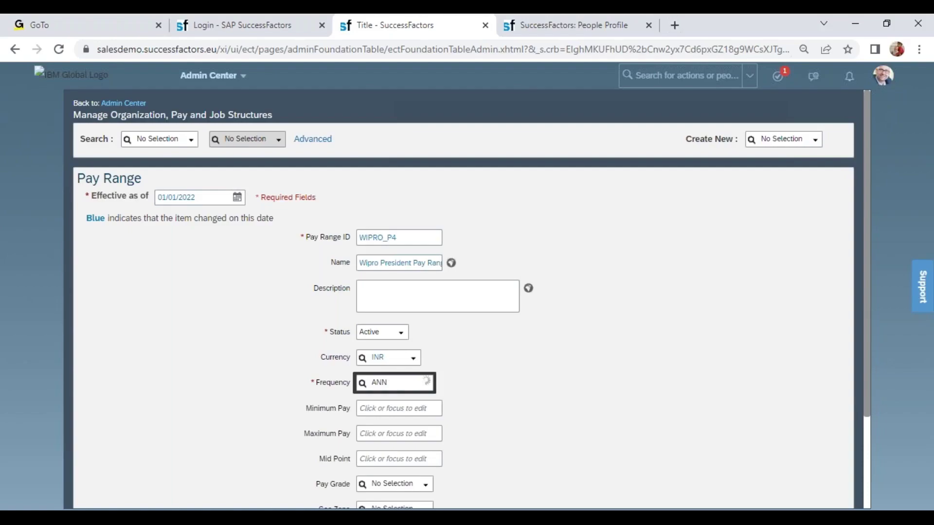
{"action": "key", "text": "Down"}
{"action": "key", "text": "Return"}
{"action": "key", "text": "Tab"}
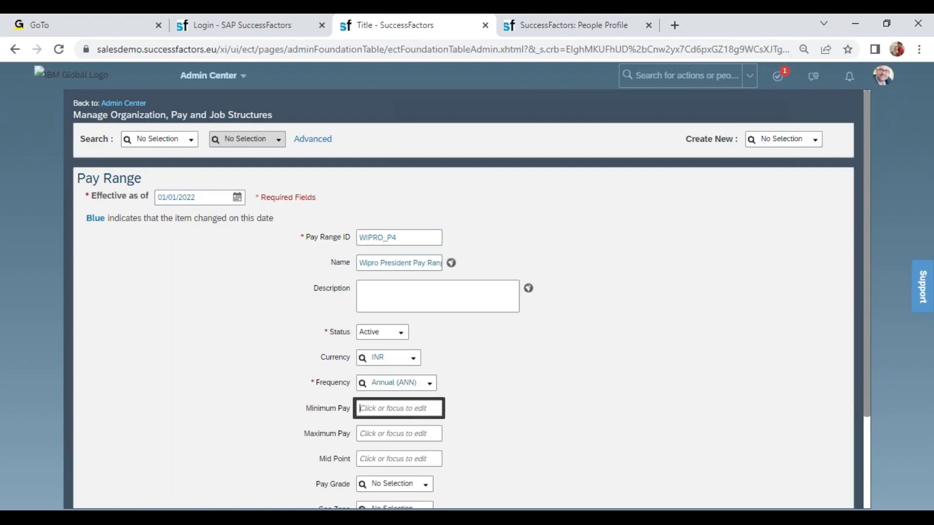
Set the president pay range's minimum pay to 2000000 and its maximum pay to 3000000
{"action": "type", "text": "2000000"}
{"action": "key", "text": "Tab"}
{"action": "type", "text": "3"}
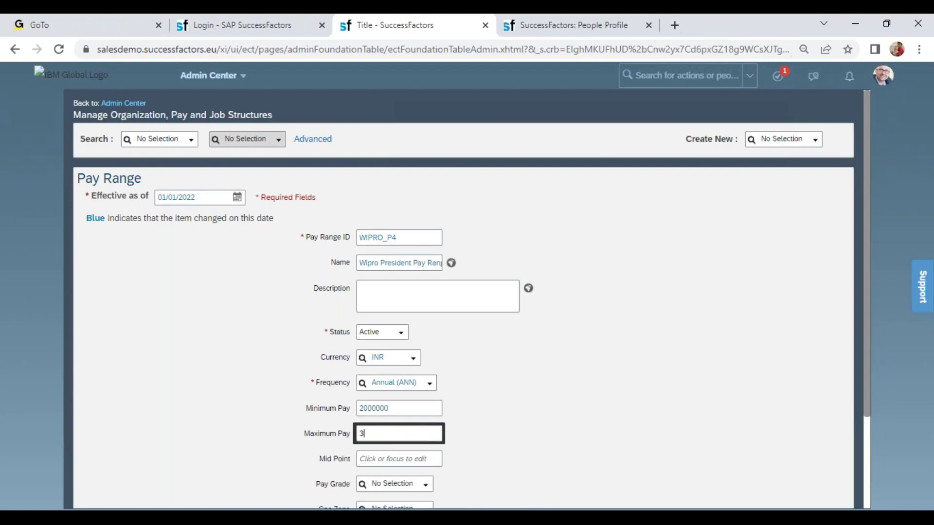
{"action": "type", "text": "00000000"}
{"action": "key", "text": "Tab"}
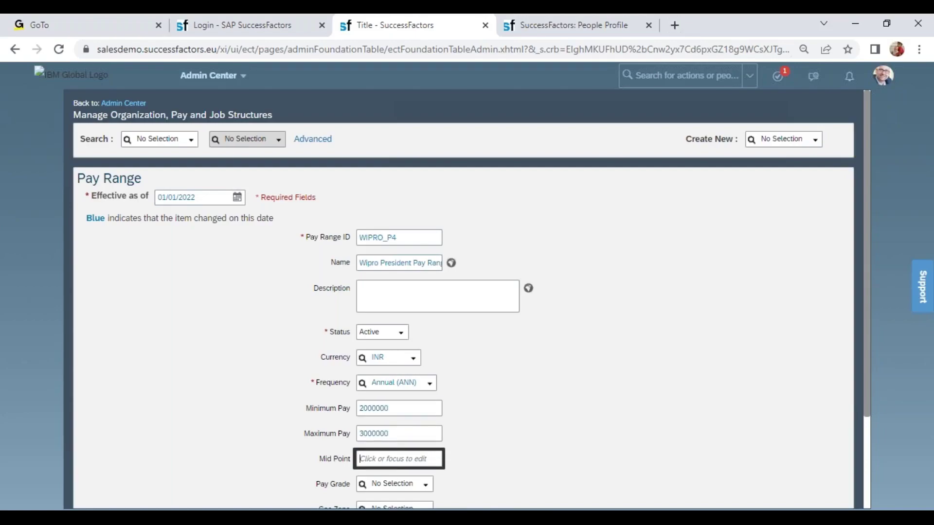
Enter a mid point of 2500000 and assign the pay grade Wipro President (P4) to the president pay range
{"action": "type", "text": "2500000"}
{"action": "key", "text": "Tab"}
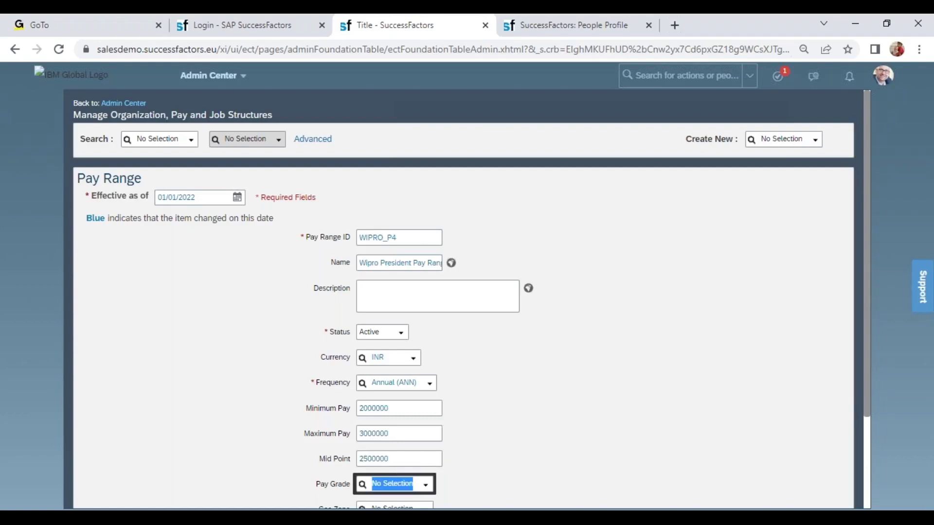
{"action": "type", "text": "P4"}
{"action": "key", "text": "Tab"}
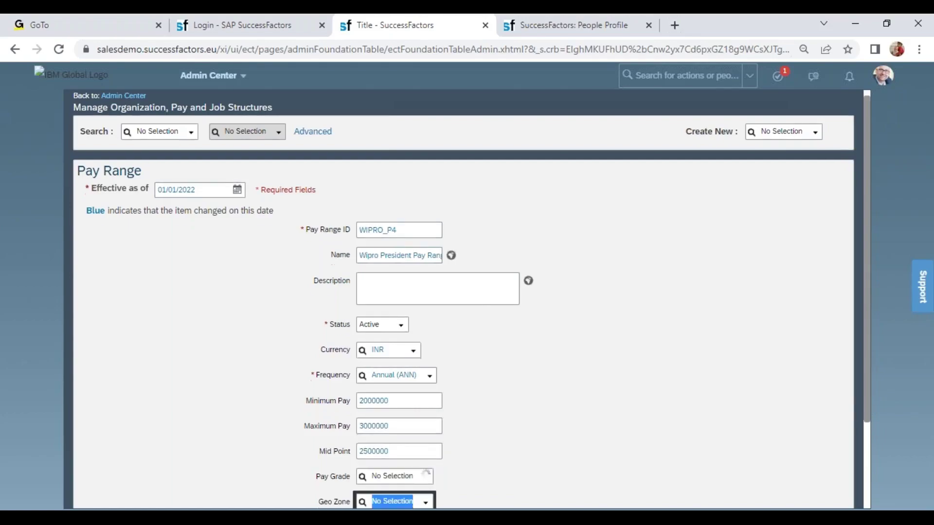
{"action": "left_click", "coordinate": [401, 475]}
{"action": "type", "text": "p4"}
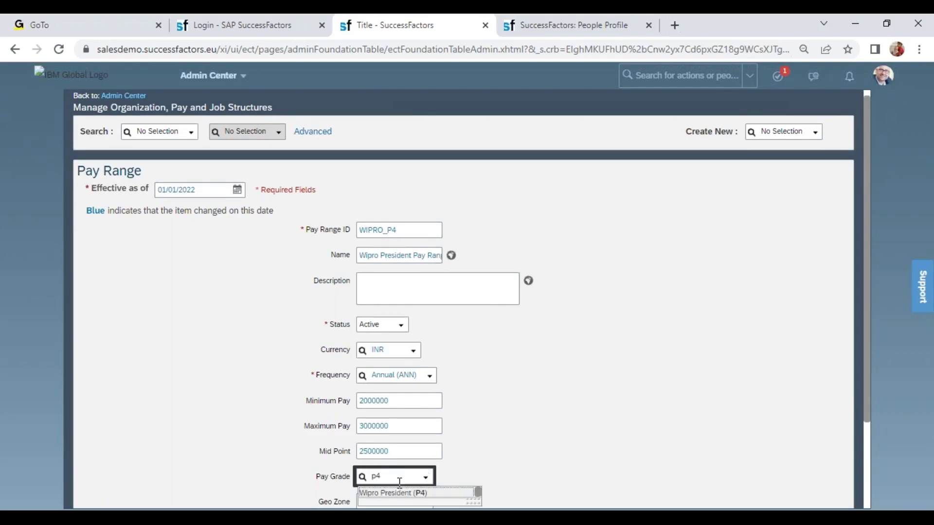
{"action": "left_click", "coordinate": [400, 494]}
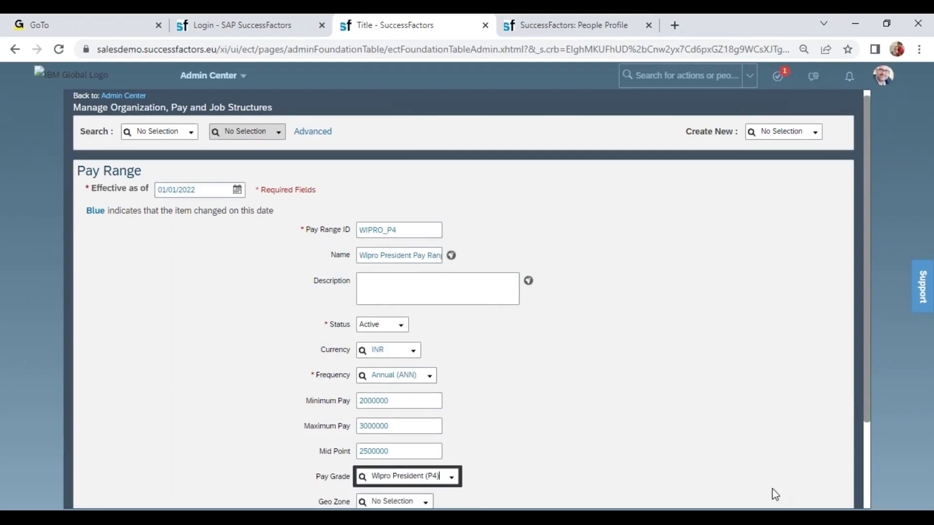
Assign the geo zone Wipro Geo Zone (WIPROGZ) to the president pay range
{"action": "left_click", "coordinate": [866, 498]}
{"action": "left_click", "coordinate": [388, 397]}
{"action": "type", "text": "wip"}
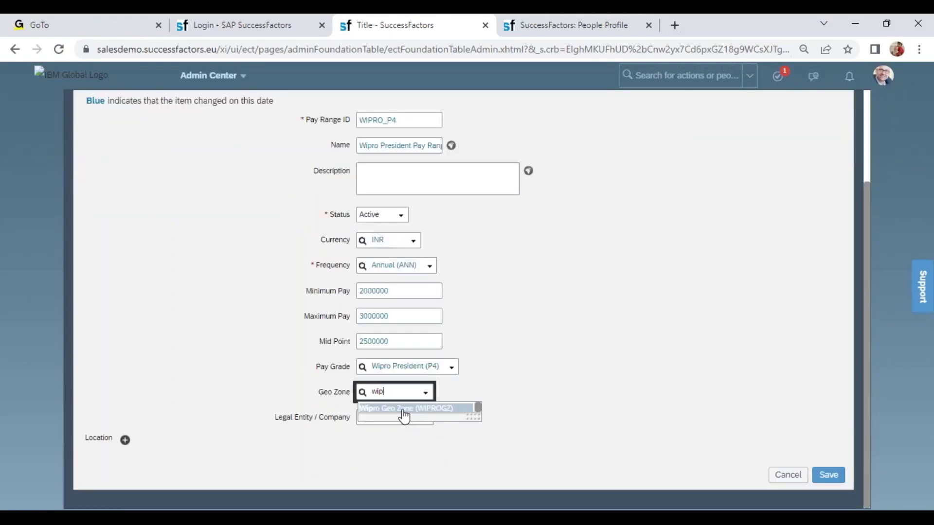
{"action": "left_click", "coordinate": [402, 413]}
Set the president pay range's legal entity to Wipro Products Pvt Ltd (6600) and save the record
{"action": "left_click", "coordinate": [396, 420]}
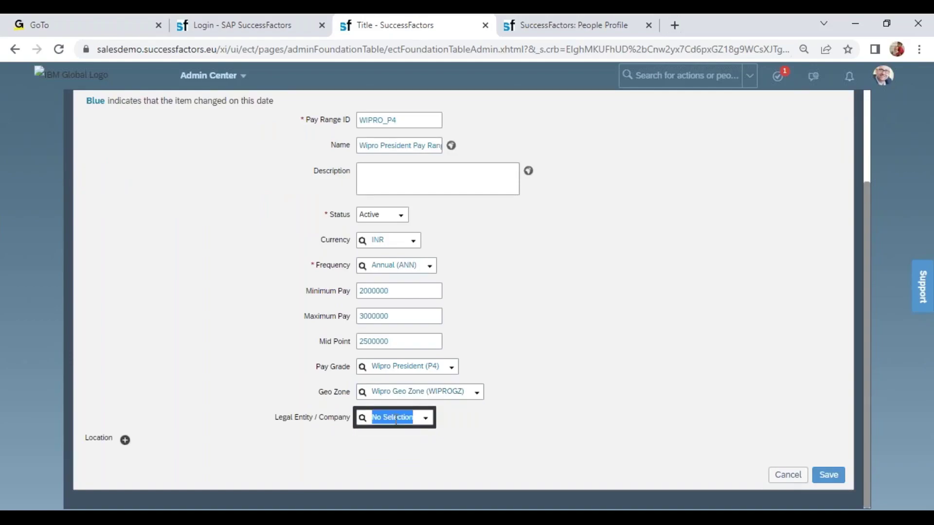
{"action": "type", "text": "6600"}
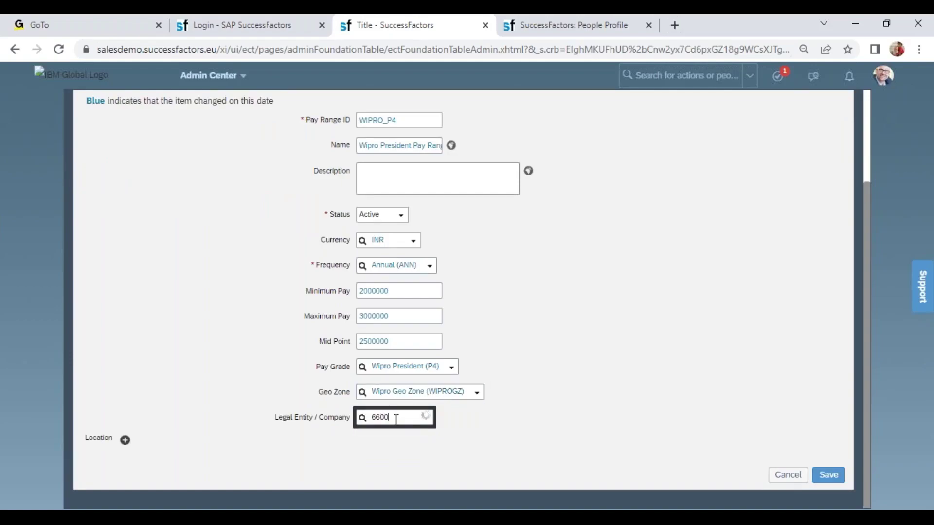
{"action": "left_click", "coordinate": [419, 433]}
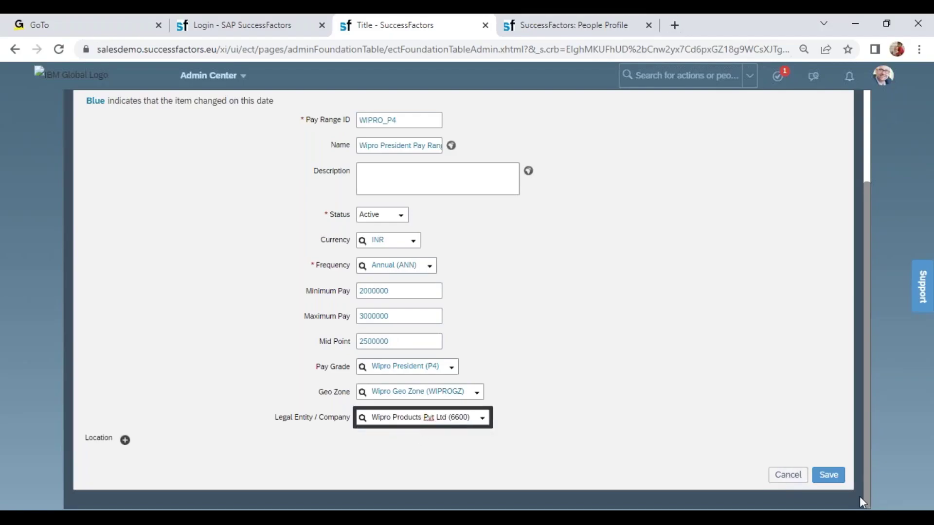
{"action": "left_click", "coordinate": [833, 478]}
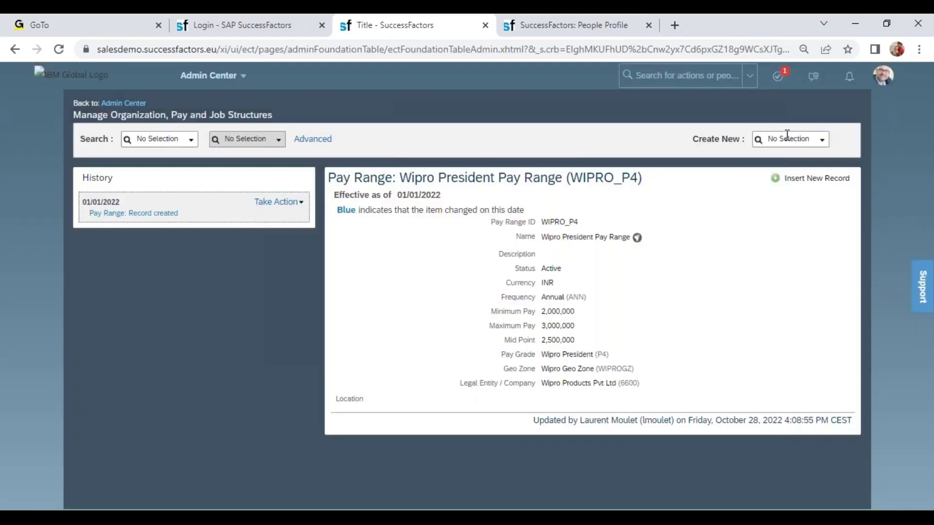
Create a new pay range effective as of 01/01/2022 with the pay range ID WIPRO_PR05
{"action": "left_click", "coordinate": [788, 136]}
{"action": "type", "text": "pay"}
{"action": "key", "text": "Down"}
{"action": "key", "text": "Return"}
{"action": "left_click", "coordinate": [177, 197]}
{"action": "type", "text": "01/01/2022"}
{"action": "key", "text": "Tab"}
{"action": "type", "text": "WI"}
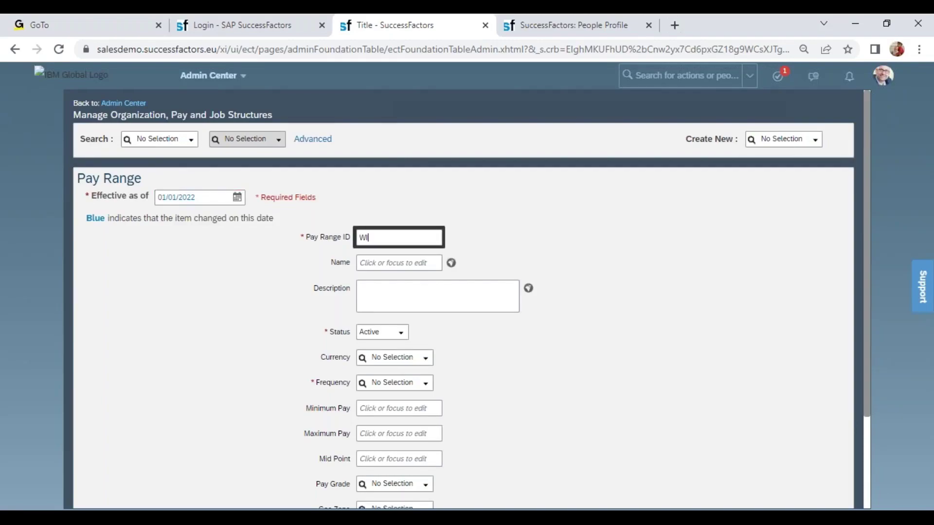
{"action": "type", "text": "PRO_P"}
{"action": "type", "text": "R05"}
{"action": "key", "text": "Tab"}
Name the new pay range "Wipro Director Pay Range" and leave its description empty
{"action": "type", "text": "Wip"}
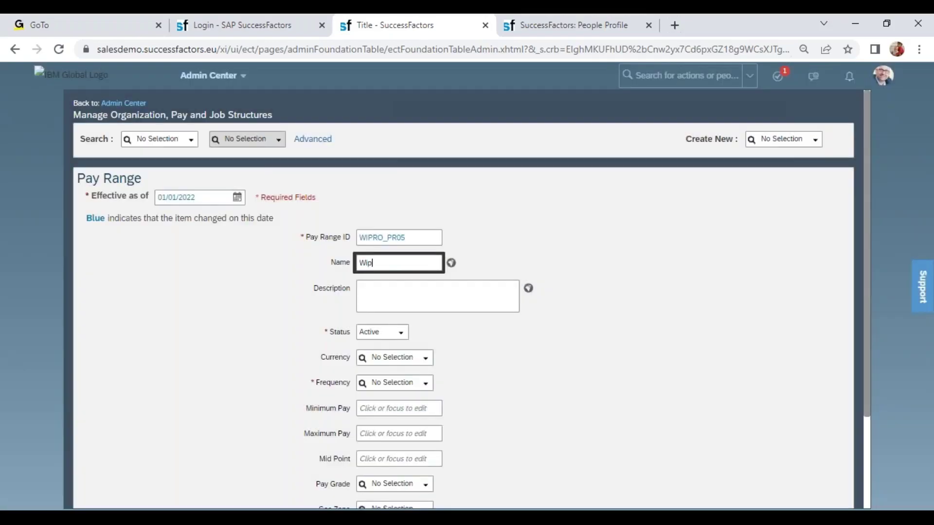
{"action": "type", "text": "ro Director Pay"}
{"action": "key", "text": "BackSpace"}
{"action": "type", "text": "y Range"}
{"action": "key", "text": "Tab"}
{"action": "key", "text": "Tab"}
{"action": "key", "text": "Tab"}
Set the director pay range's currency to INR and its frequency to Annual (ANN)
{"action": "type", "text": "INR"}
{"action": "key", "text": "Down"}
{"action": "key", "text": "Tab"}
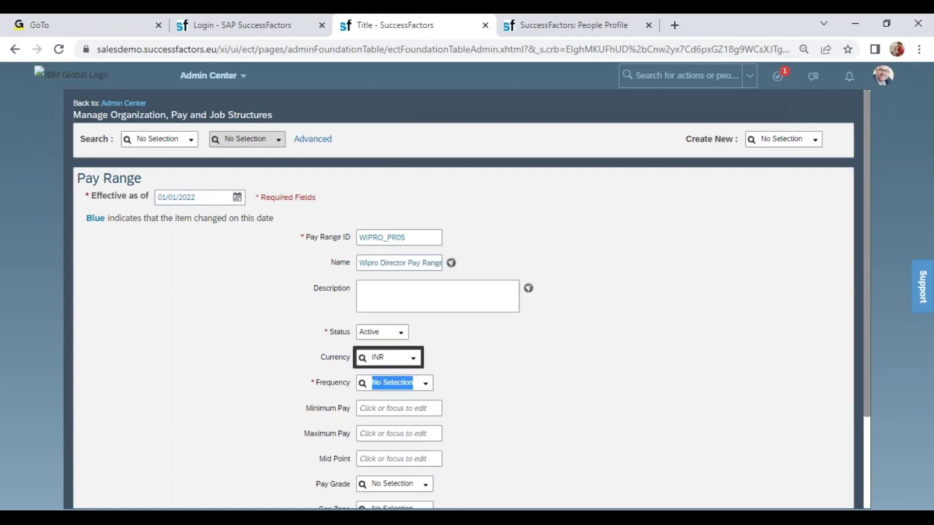
{"action": "type", "text": "ANN"}
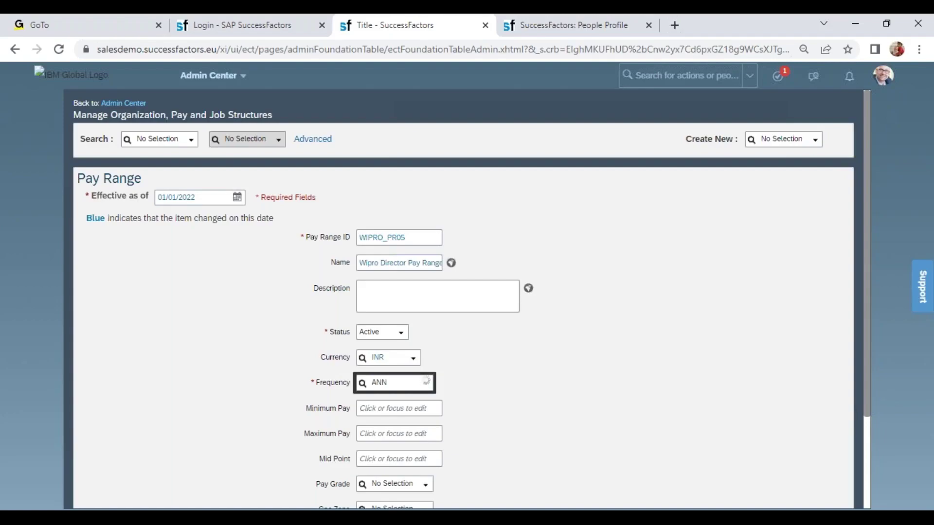
{"action": "key", "text": "Down"}
{"action": "key", "text": "Down"}
{"action": "key", "text": "Tab"}
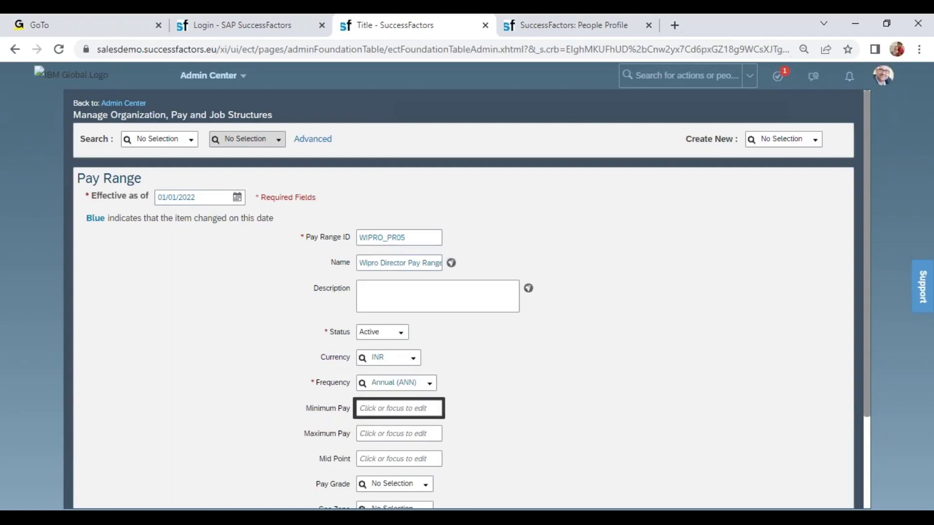
Set the director pay range's minimum pay to 2500000 and its maximum pay to 3500000
{"action": "type", "text": "2"}
{"action": "type", "text": "500000"}
{"action": "key", "text": "Tab"}
{"action": "type", "text": "3500000"}
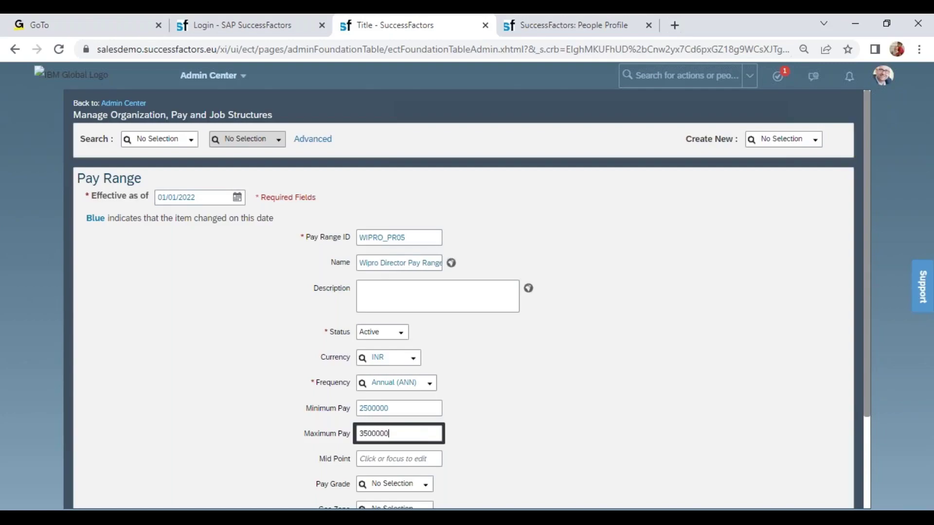
Enter a mid point of 3000000 and assign the pay grade Wipro CEO (P5) to the director pay range
{"action": "key", "text": "Tab"}
{"action": "type", "text": "3000000"}
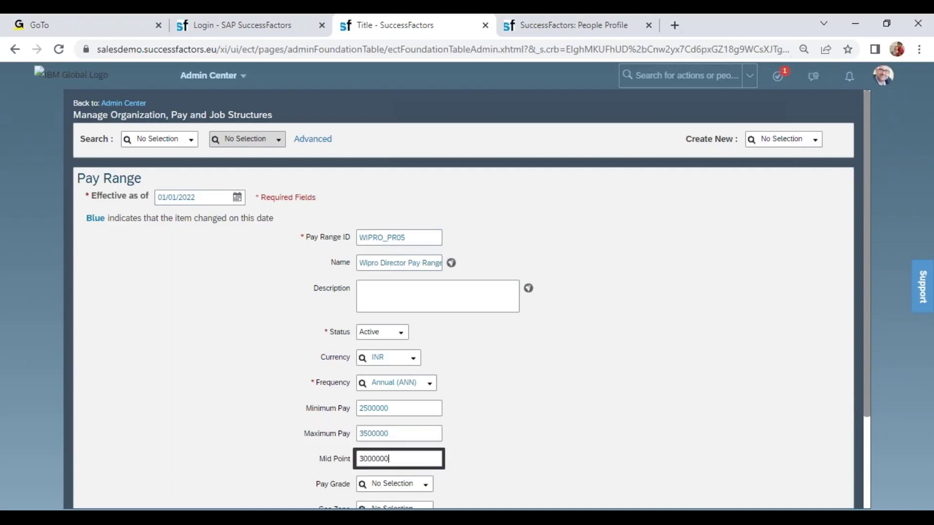
{"action": "key", "text": "Tab"}
{"action": "type", "text": "P5"}
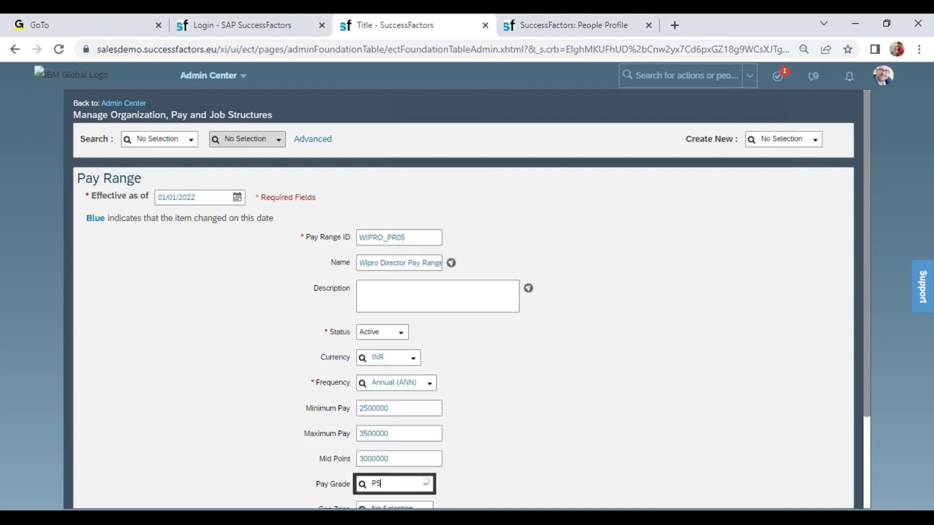
{"action": "left_click", "coordinate": [389, 470]}
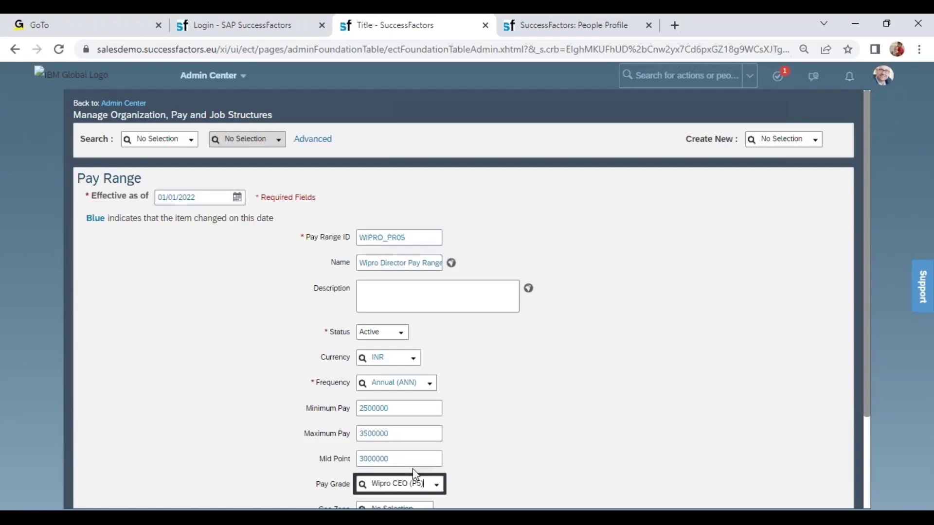
Set the director pay range's legal entity to Wipro Products Pvt Ltd (6600)
{"action": "scroll", "coordinate": [871, 494], "scroll_direction": "down", "scroll_amount": 3}
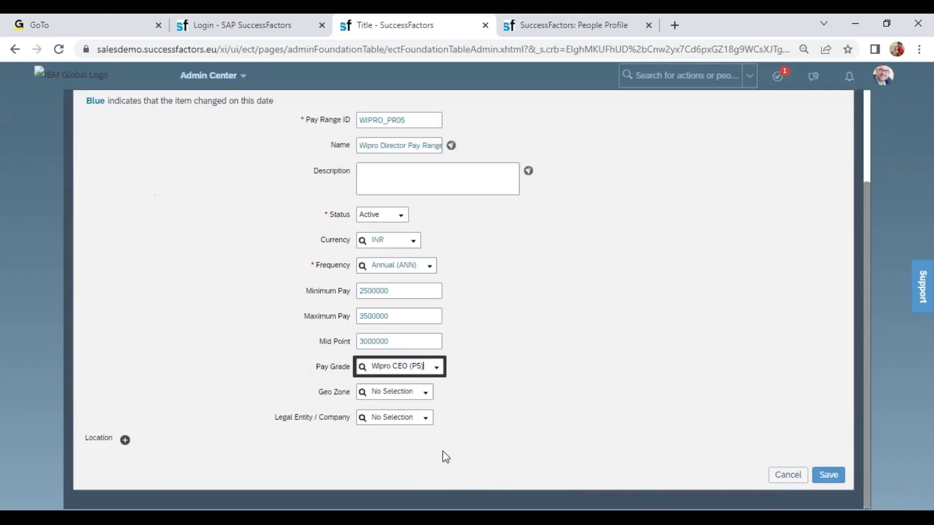
{"action": "left_click", "coordinate": [405, 418]}
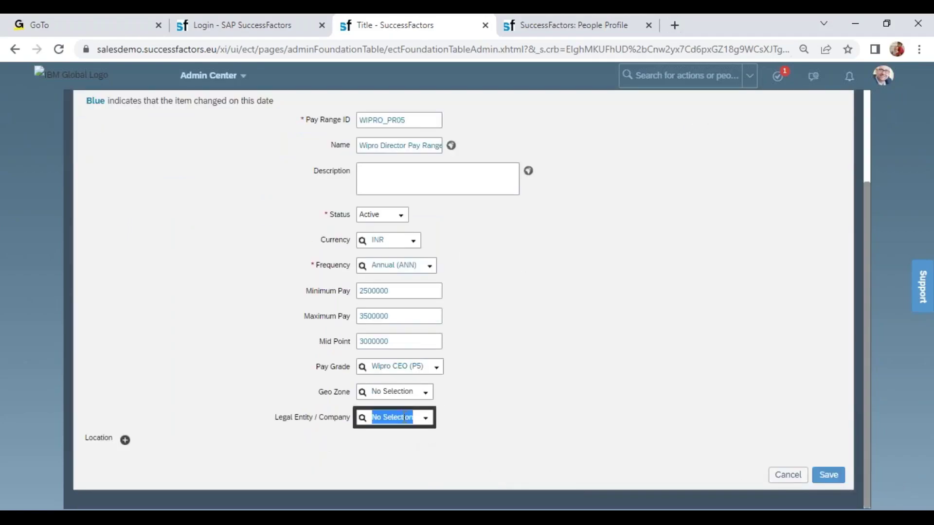
{"action": "type", "text": "6600"}
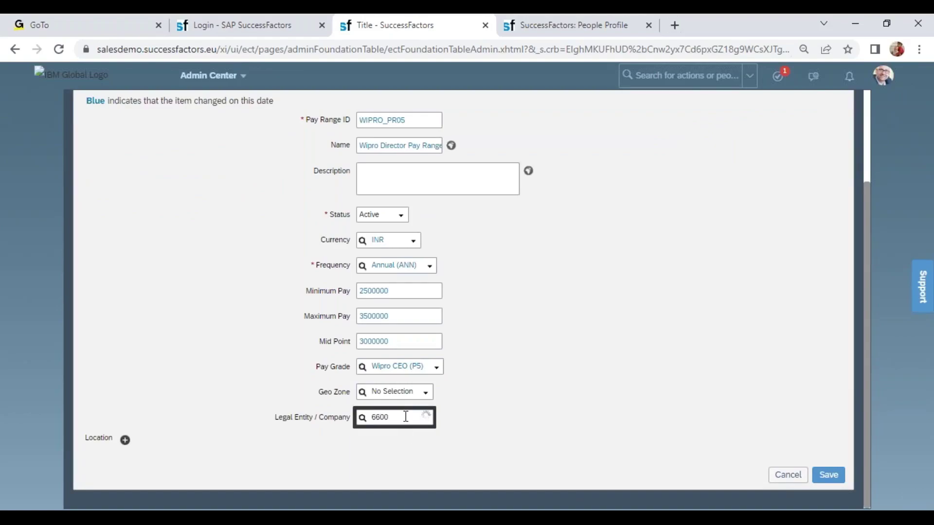
{"action": "left_click", "coordinate": [402, 433]}
Assign the geo zone Wipro Geo Zone (WIPROGZ) to the director pay range and save the record
{"action": "left_click", "coordinate": [395, 395]}
{"action": "type", "text": "wip"}
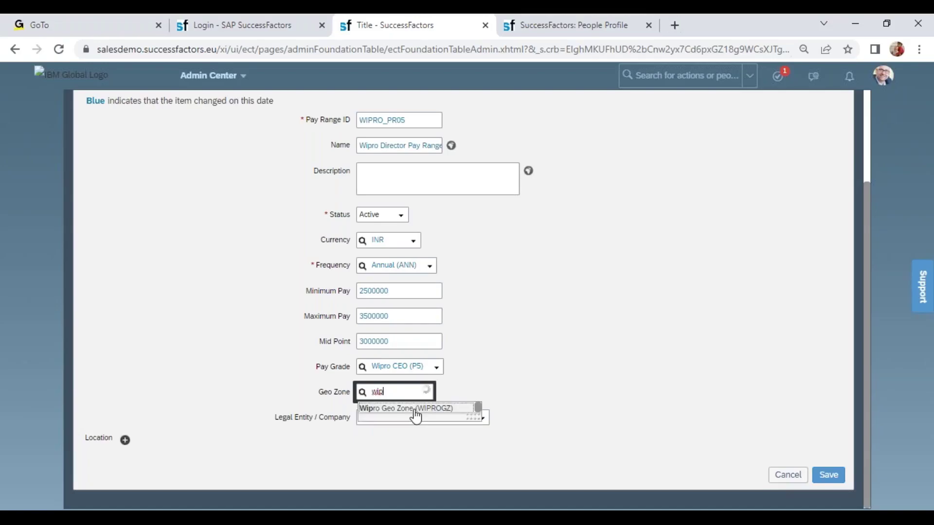
{"action": "left_click", "coordinate": [415, 409]}
{"action": "left_click", "coordinate": [836, 477]}
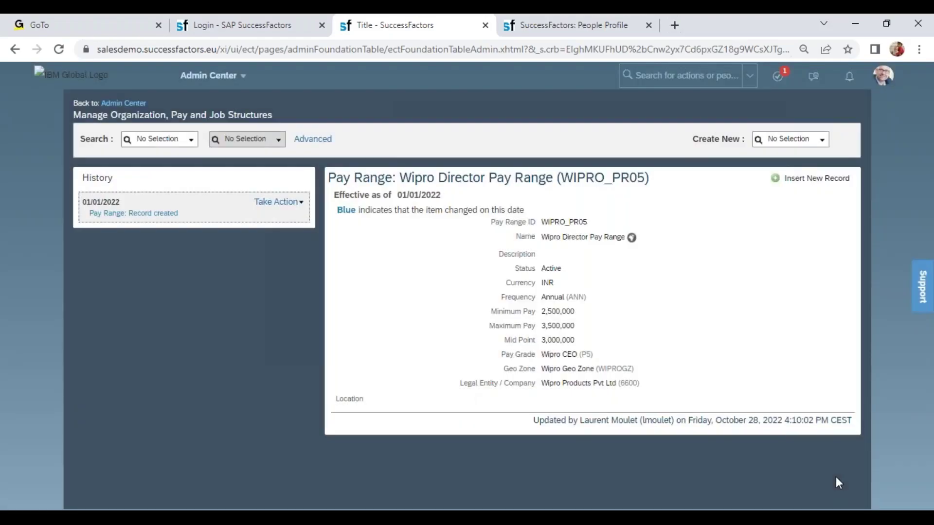
Create a new pay component effective as of 01/01/2022 with the pay component ID 6600
{"action": "left_click", "coordinate": [822, 140]}
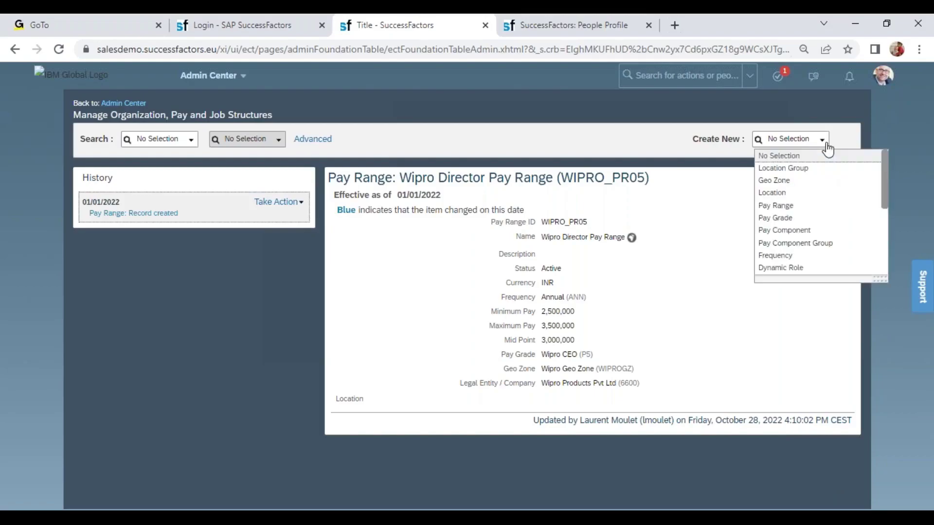
{"action": "left_click", "coordinate": [800, 232]}
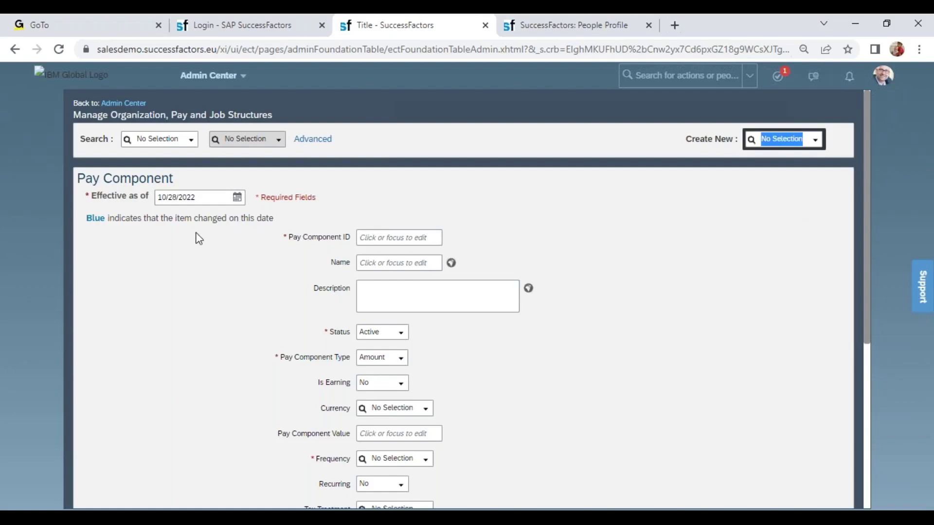
{"action": "left_click", "coordinate": [206, 197]}
{"action": "type", "text": "01/01/2022"}
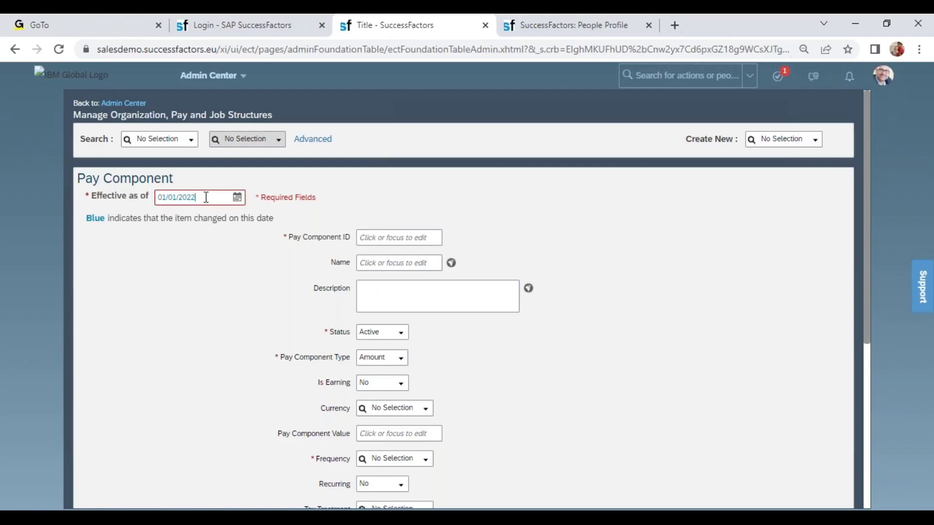
{"action": "left_click", "coordinate": [400, 231]}
{"action": "type", "text": "6600"}
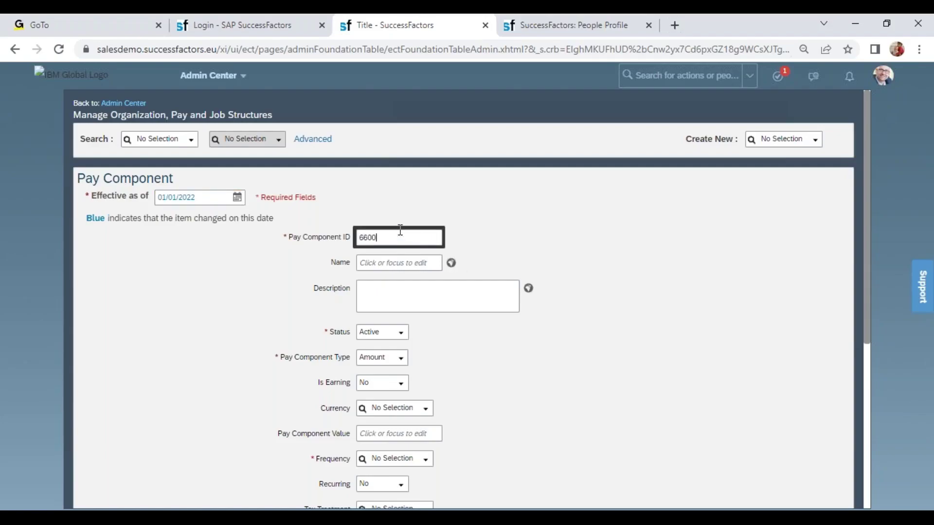
{"action": "left_click", "coordinate": [448, 238]}
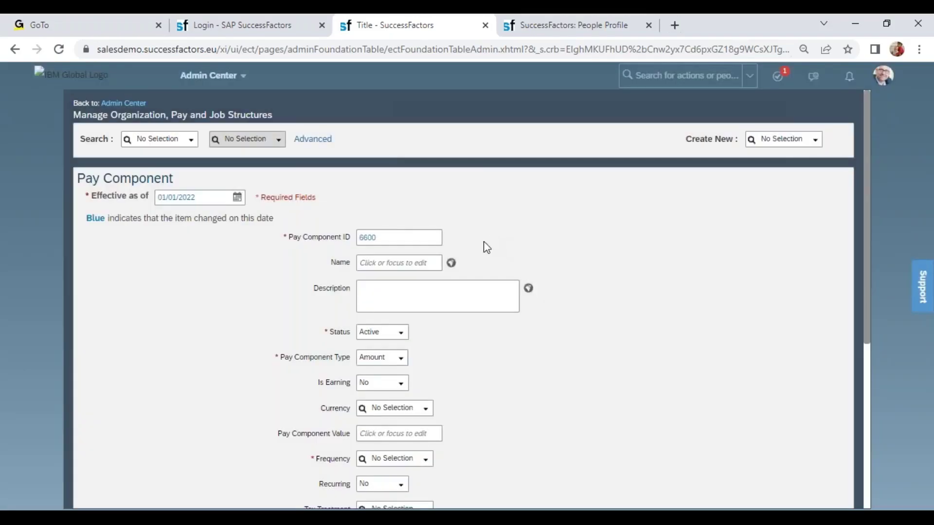
Name the new pay component "Wipro Basic Salary", leaving the description empty and the status Active
{"action": "left_click", "coordinate": [382, 263]}
{"action": "type", "text": "Wi"}
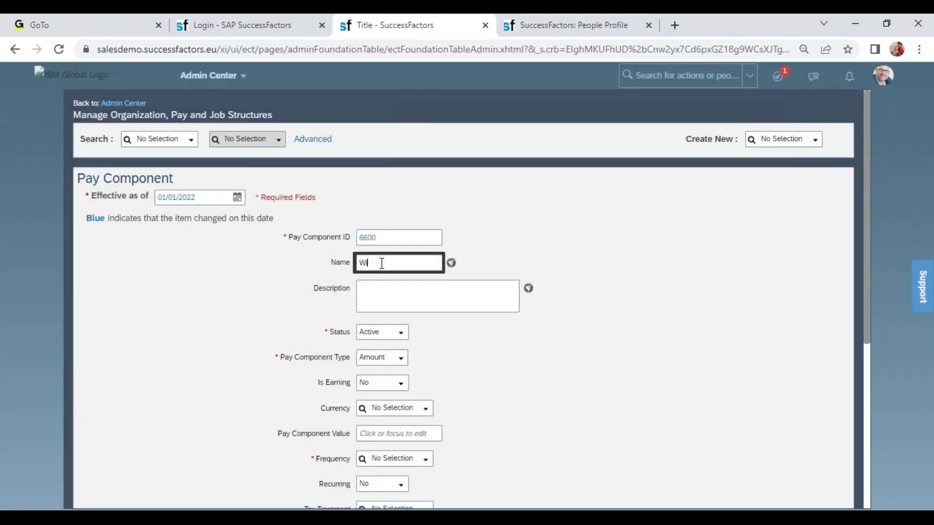
{"action": "type", "text": "pro Basic Salary"}
{"action": "left_click", "coordinate": [614, 240]}
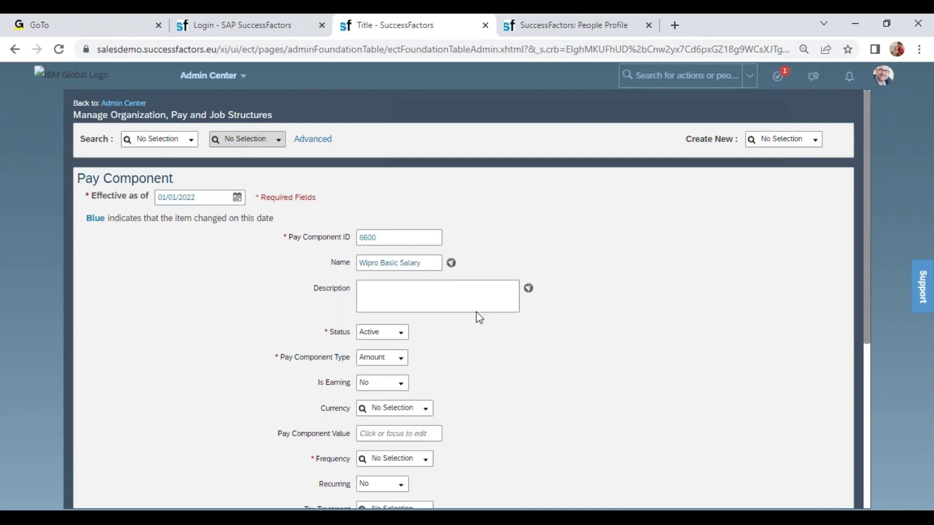
{"action": "left_click", "coordinate": [407, 294]}
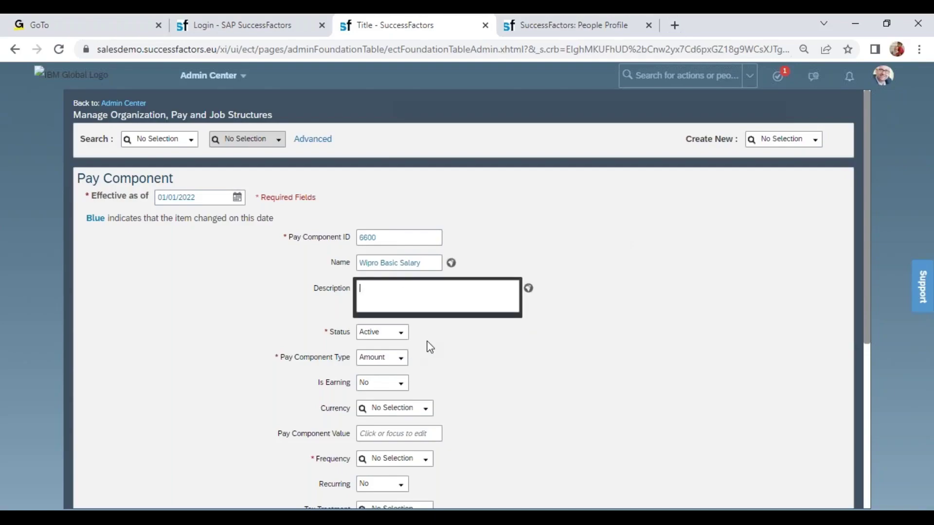
{"action": "left_click", "coordinate": [387, 333]}
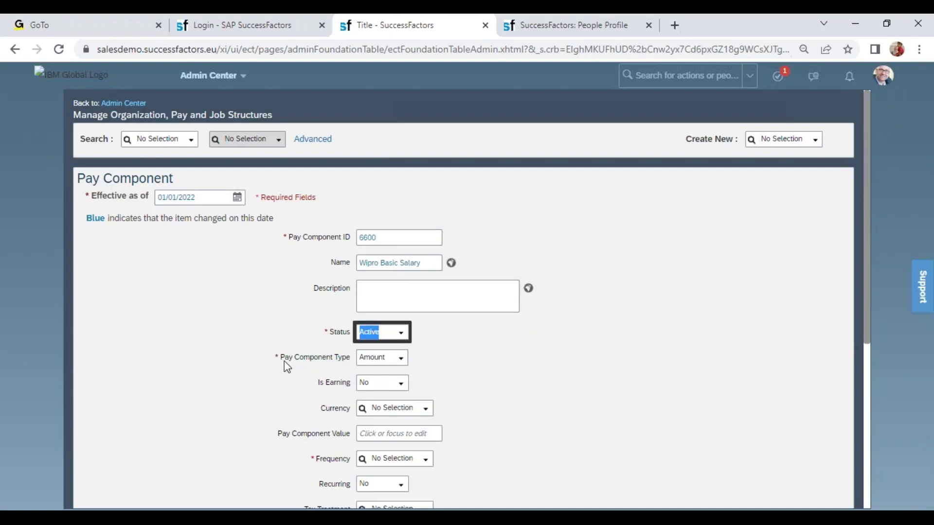
Examine the options offered for the pay component type
{"action": "left_click_drag", "start_coordinate": [275, 361], "coordinate": [330, 370]}
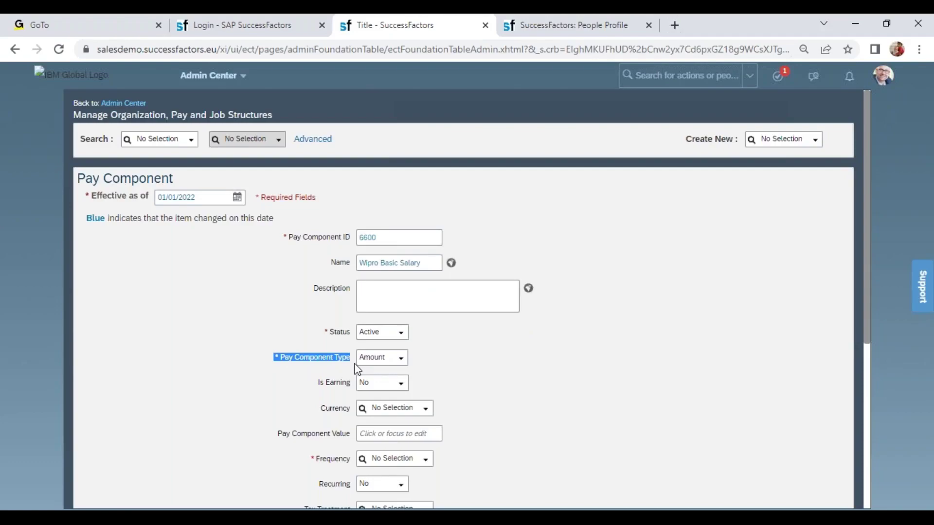
{"action": "left_click", "coordinate": [401, 359]}
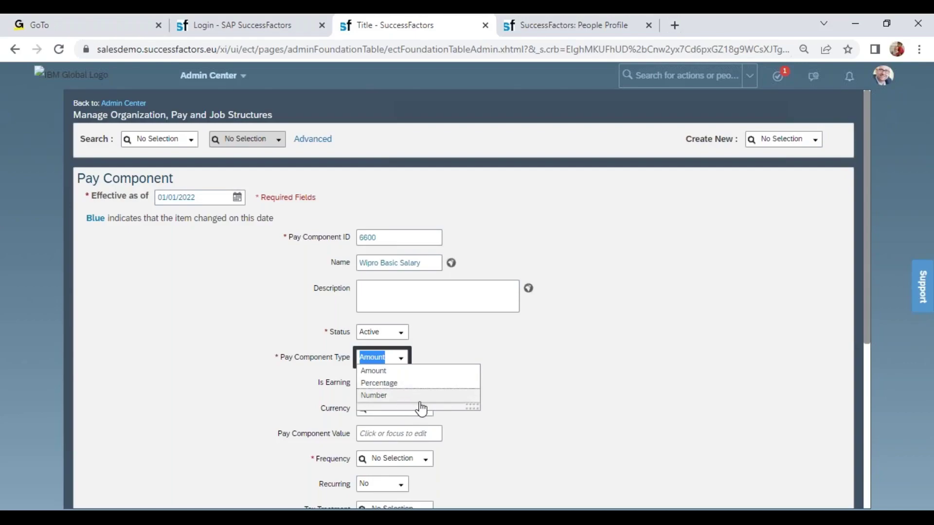
{"action": "left_click", "coordinate": [521, 392]}
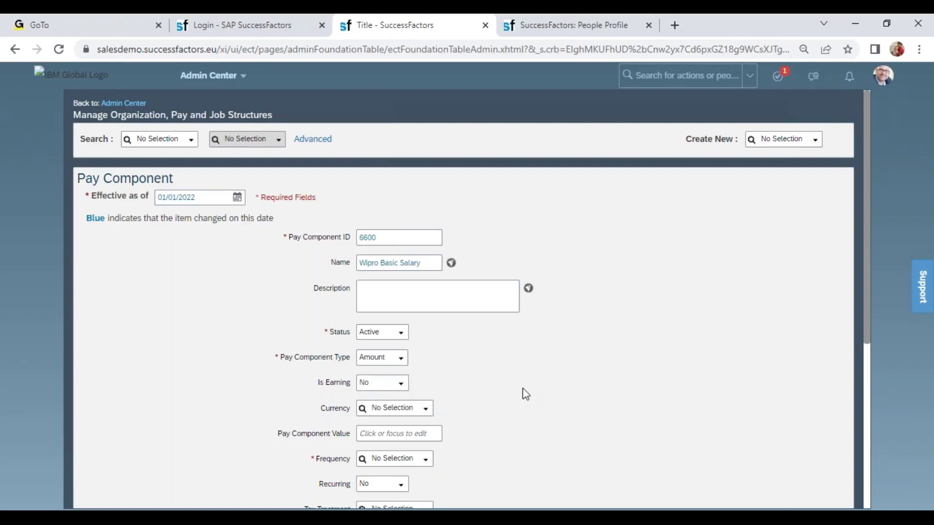
{"action": "left_click", "coordinate": [401, 366]}
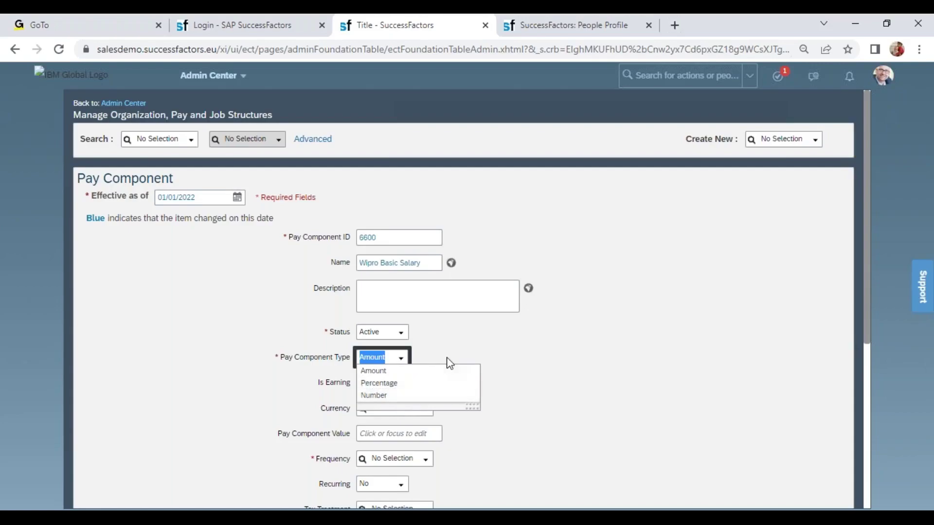
{"action": "left_click", "coordinate": [473, 361]}
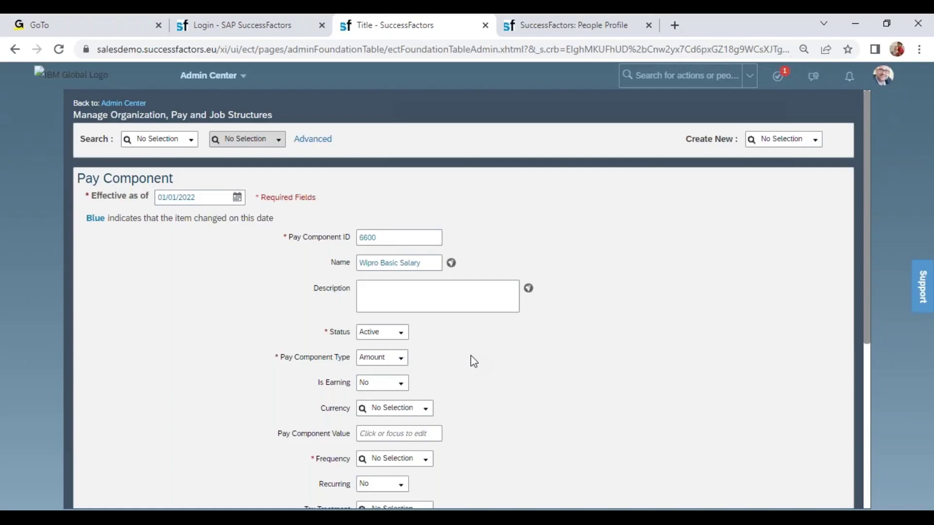
Try the Percentage pay component type, look at the Base Pay Component Group field, and return the type to Amount
{"action": "left_click", "coordinate": [406, 368]}
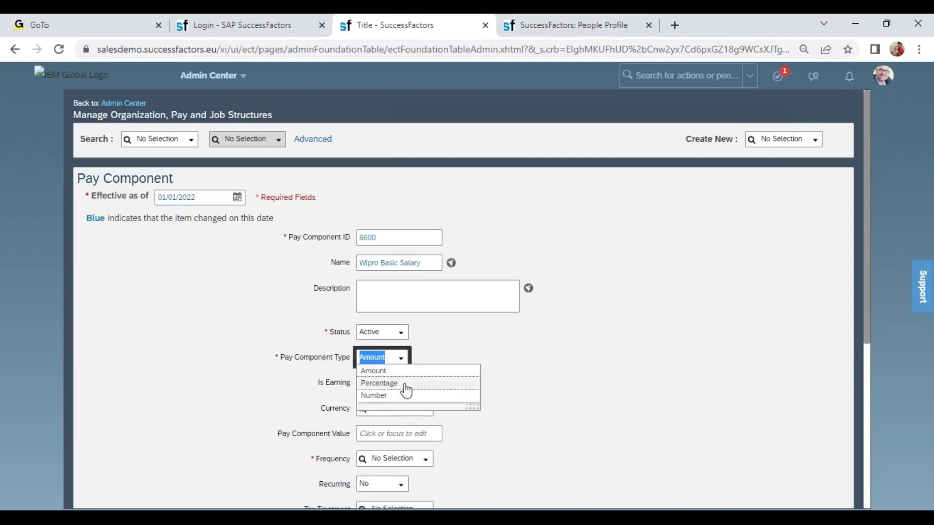
{"action": "left_click", "coordinate": [407, 382]}
{"action": "left_click_drag", "start_coordinate": [256, 384], "coordinate": [345, 394]}
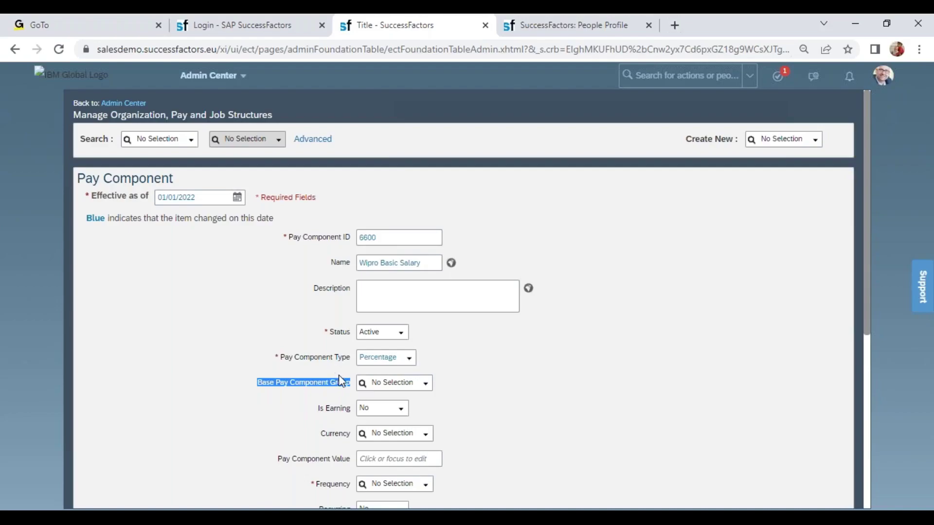
{"action": "left_click", "coordinate": [412, 362]}
{"action": "left_click", "coordinate": [418, 371]}
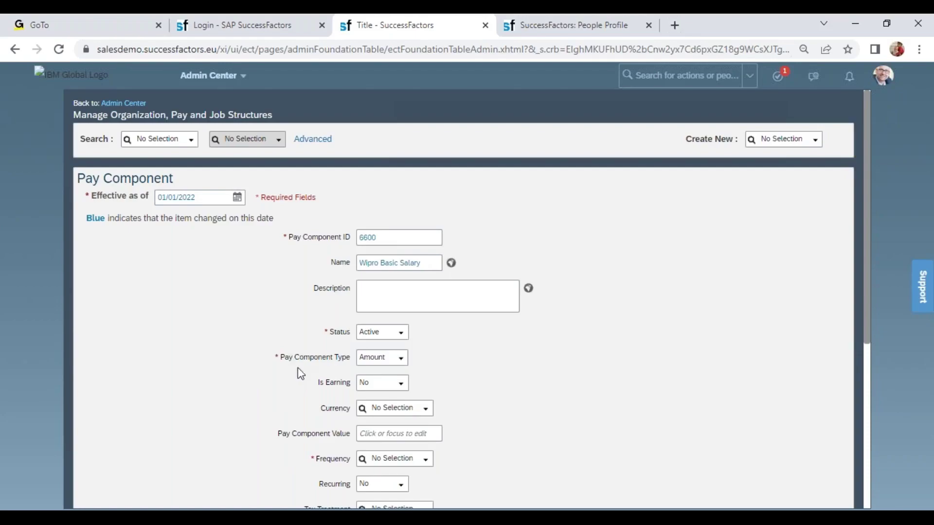
Mark the pay component as an earning by setting Is Earning to Yes, and set its currency to INR
{"action": "left_click", "coordinate": [381, 382]}
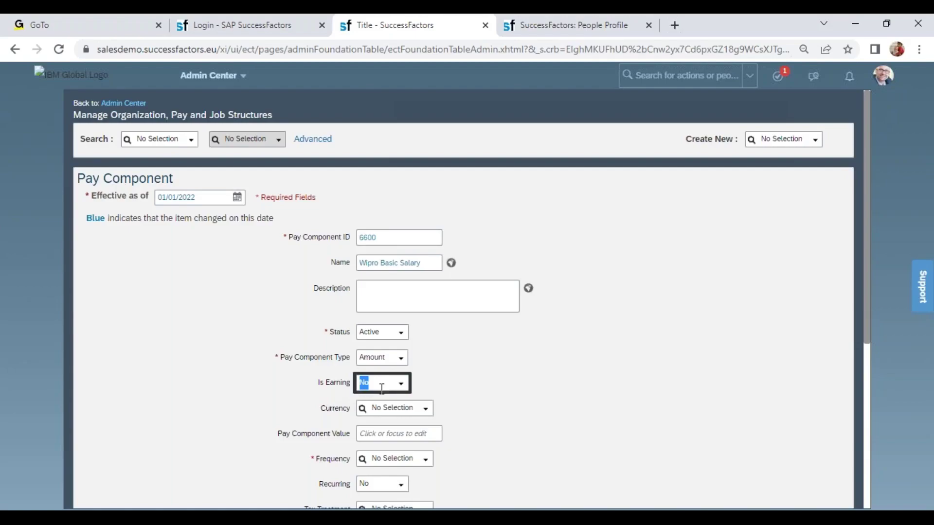
{"action": "left_click", "coordinate": [406, 389]}
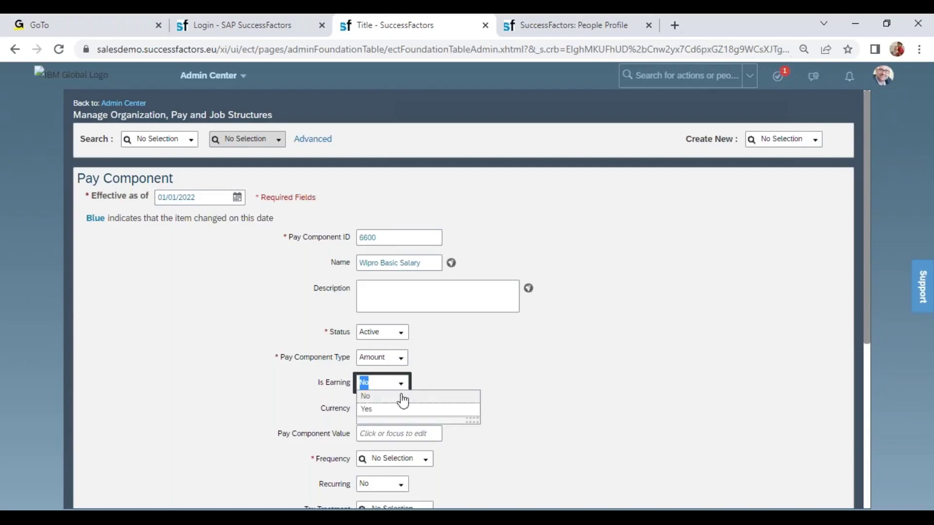
{"action": "left_click", "coordinate": [390, 410]}
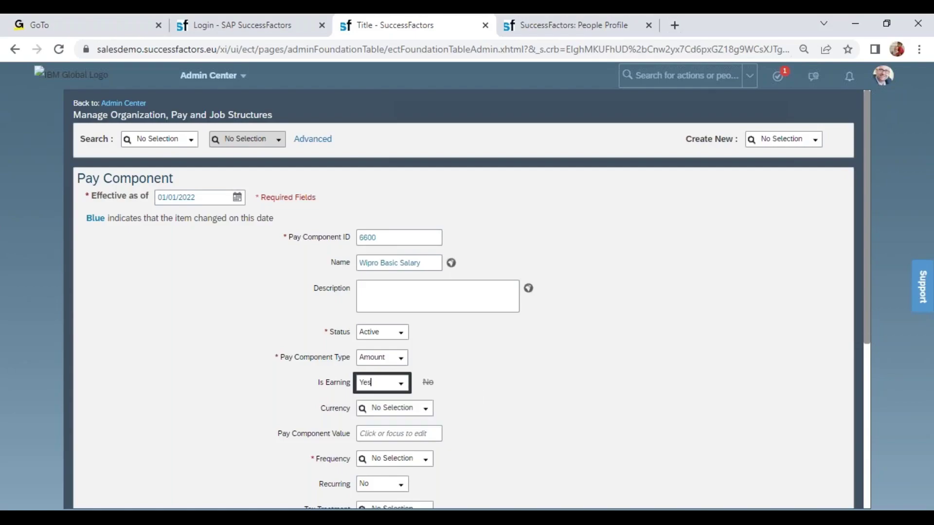
{"action": "left_click", "coordinate": [394, 410]}
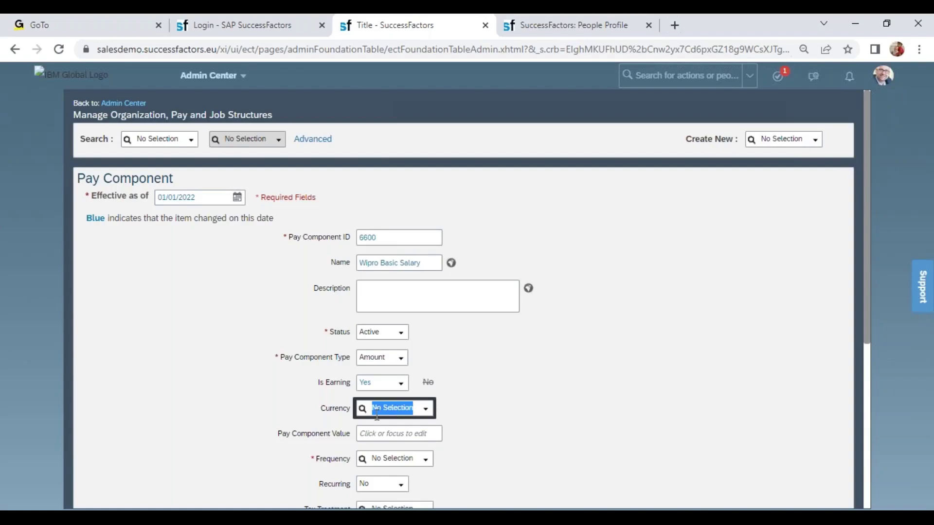
{"action": "type", "text": "inr"}
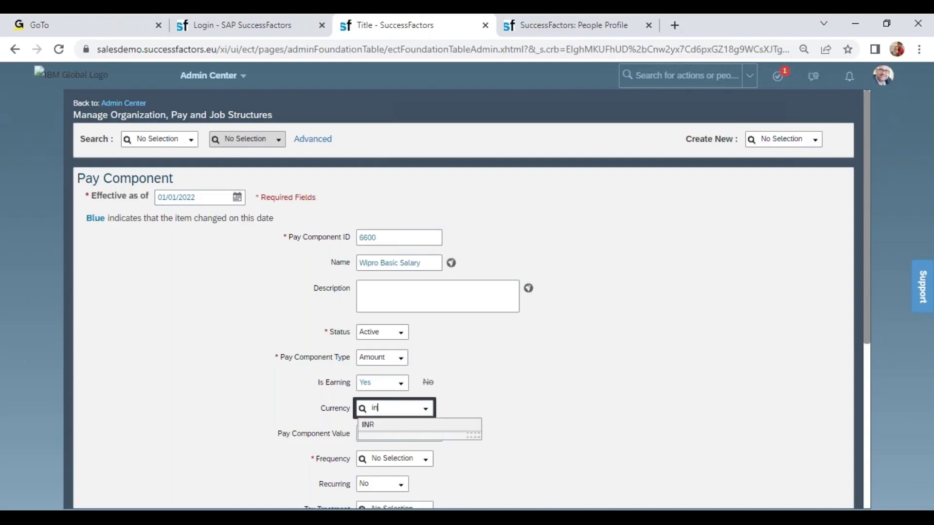
{"action": "left_click", "coordinate": [373, 423]}
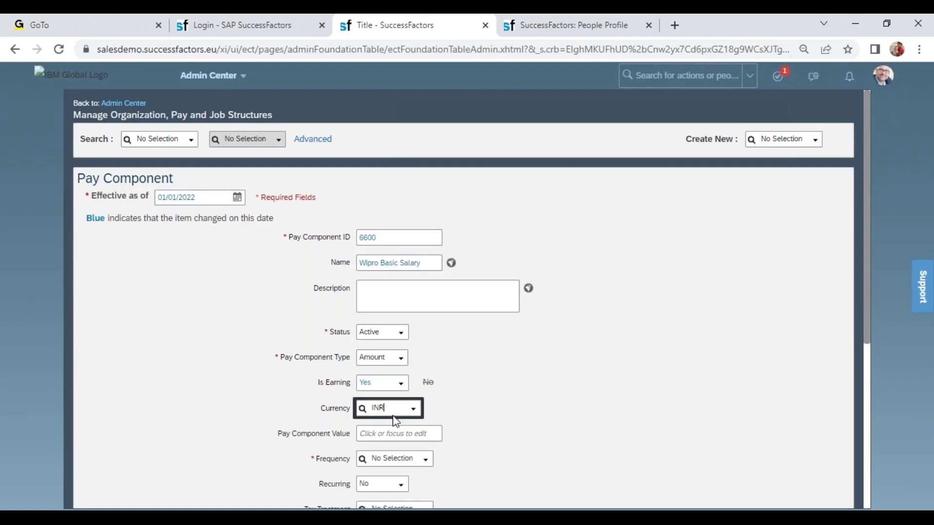
Leave the Pay Component Value empty and set the pay component's frequency to Monthly (MON)
{"action": "left_click", "coordinate": [375, 437]}
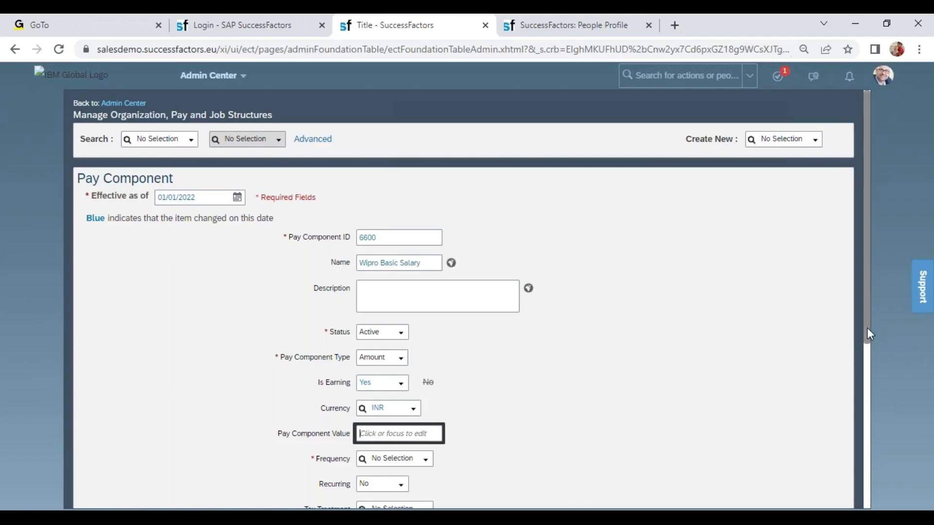
{"action": "left_click_drag", "start_coordinate": [869, 331], "coordinate": [773, 382]}
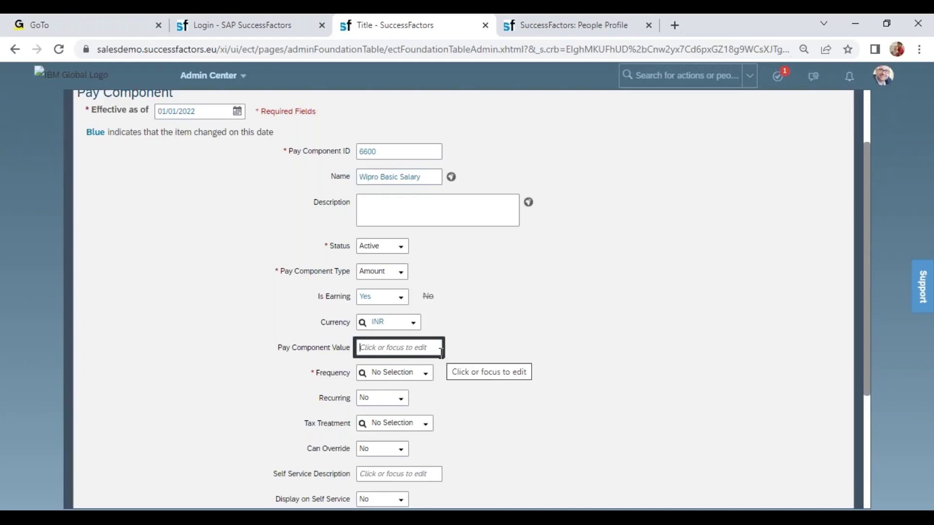
{"action": "left_click", "coordinate": [396, 374]}
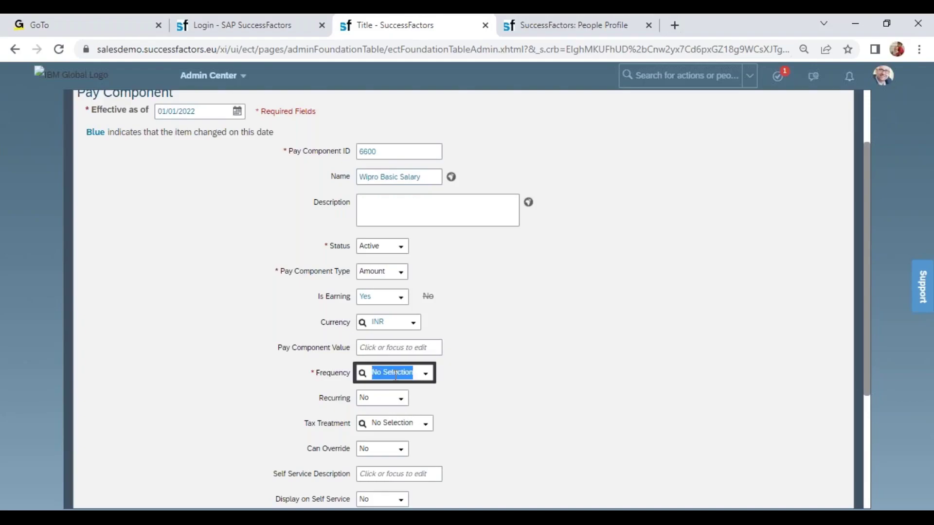
{"action": "type", "text": "month"}
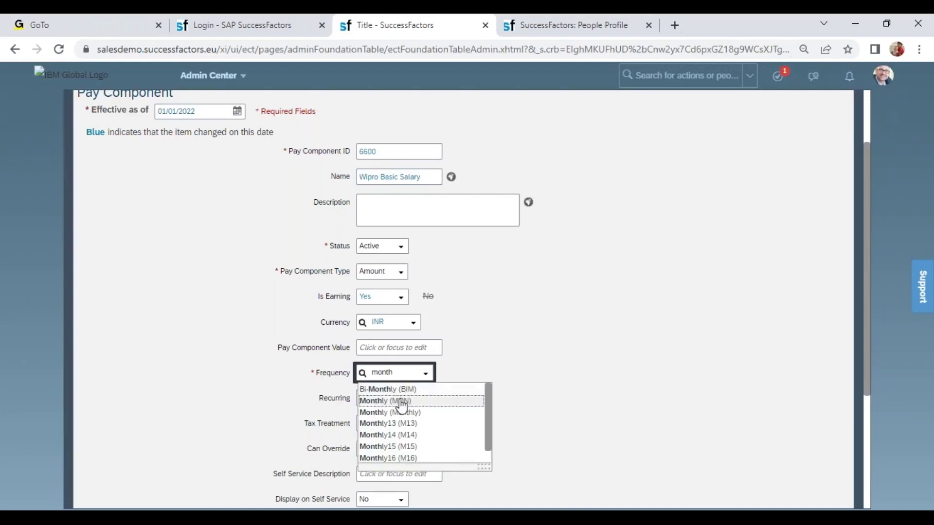
{"action": "left_click", "coordinate": [400, 401]}
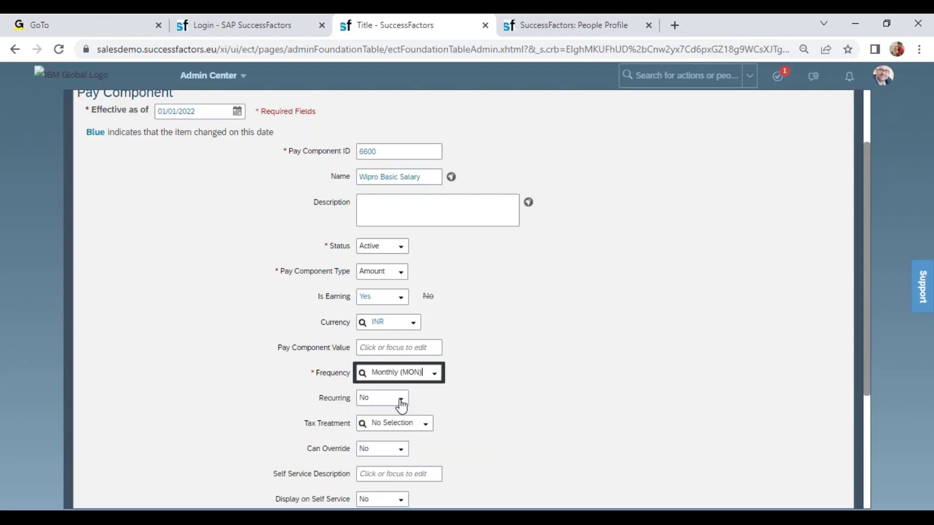
{"action": "left_click", "coordinate": [337, 410]}
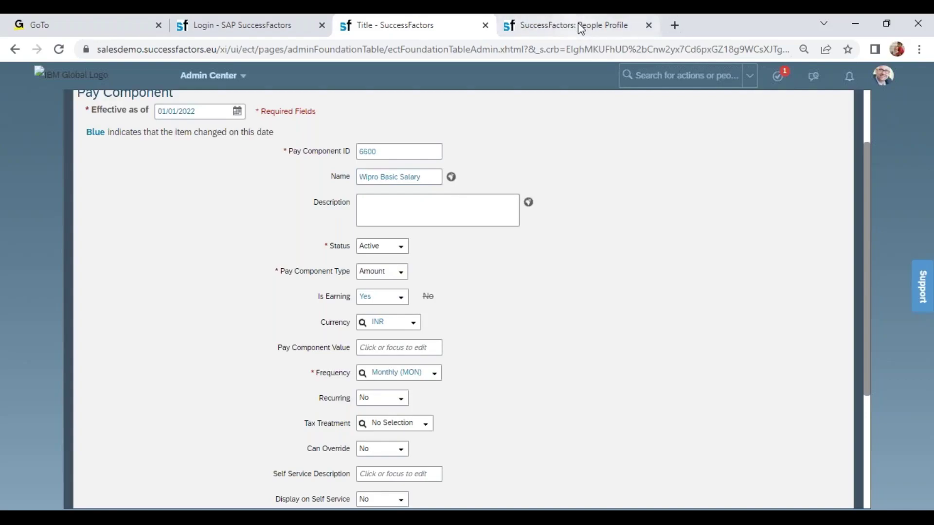
Set the pay component's Recurring option to Yes
{"action": "mouse_move", "coordinate": [578, 25]}
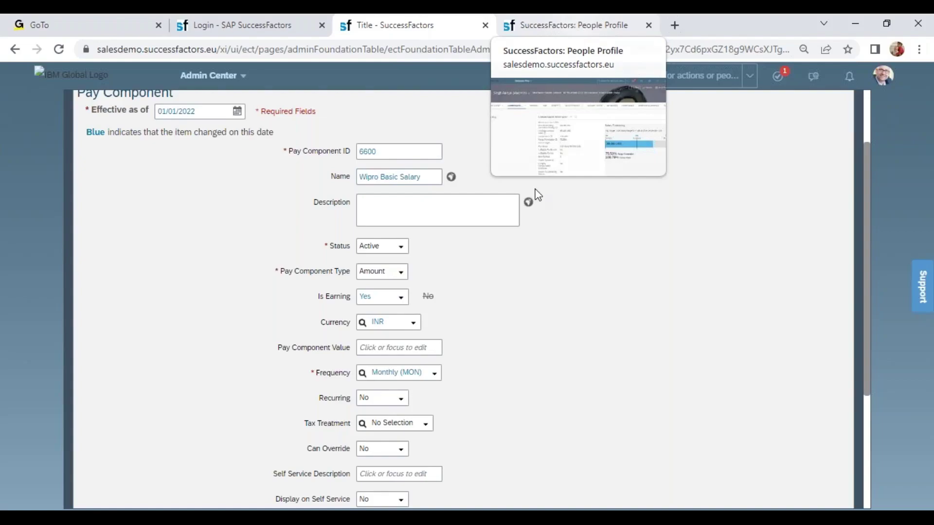
{"action": "left_click", "coordinate": [402, 400]}
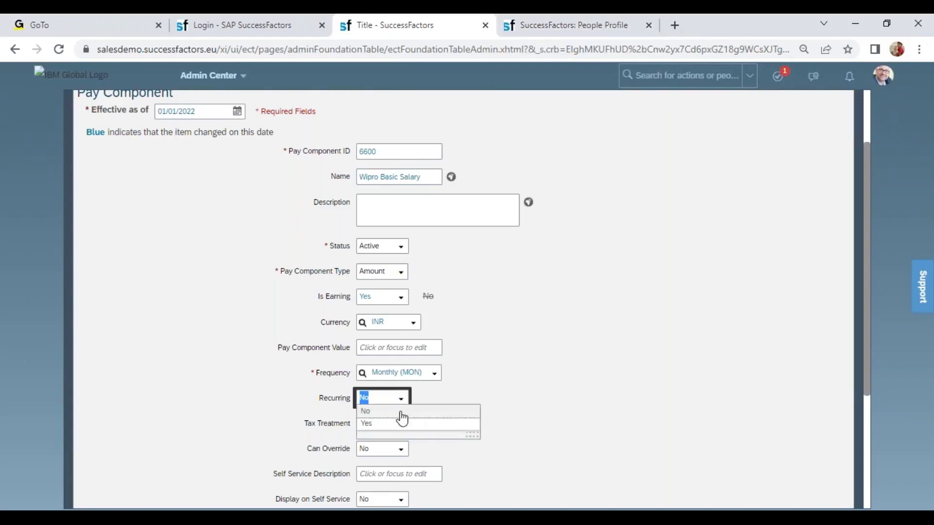
{"action": "left_click", "coordinate": [396, 428]}
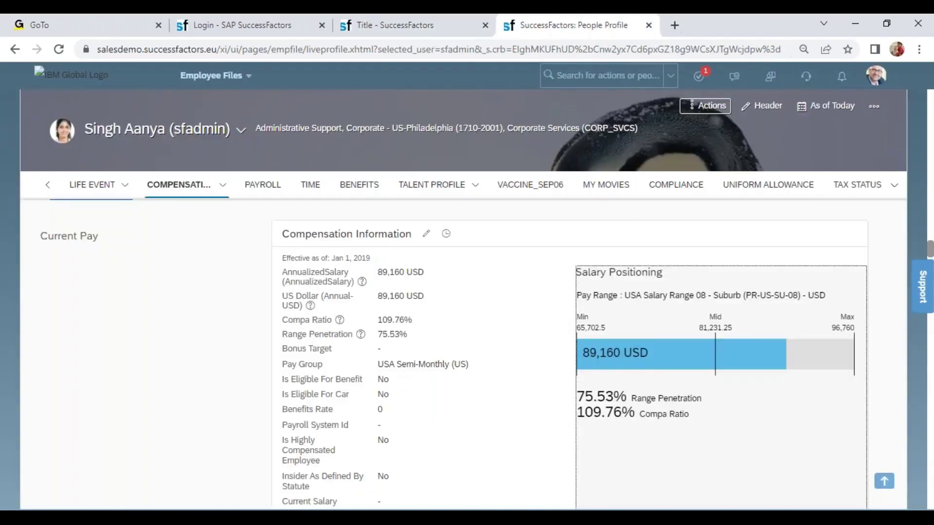
Examine the Compensation, Recurring Payments and Deductions, and One-Time Payments sections on the employee's People Profile, and return to the pay component form
{"action": "left_click", "coordinate": [542, 26]}
{"action": "scroll", "coordinate": [931, 423], "scroll_direction": "down", "scroll_amount": 1}
{"action": "scroll", "coordinate": [932, 423], "scroll_direction": "down", "scroll_amount": 8}
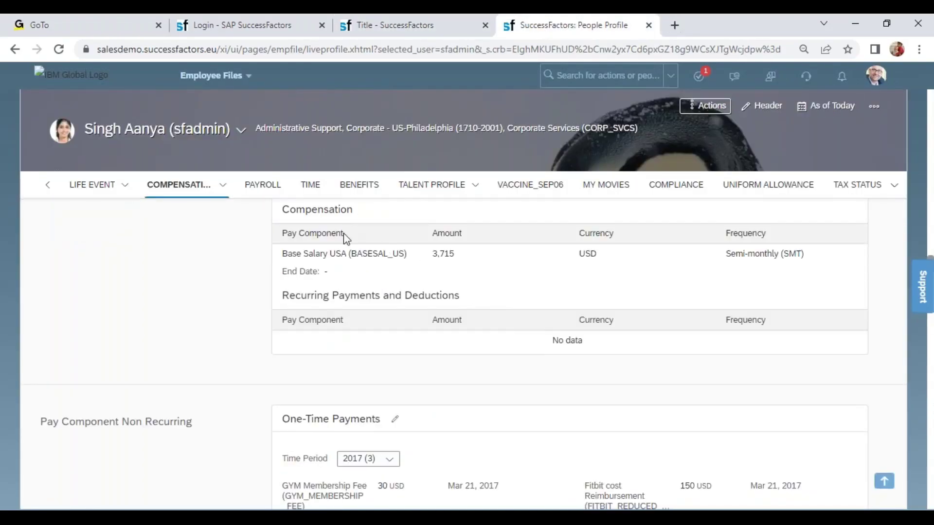
{"action": "left_click", "coordinate": [283, 213]}
{"action": "left_click_drag", "start_coordinate": [283, 213], "coordinate": [768, 298]}
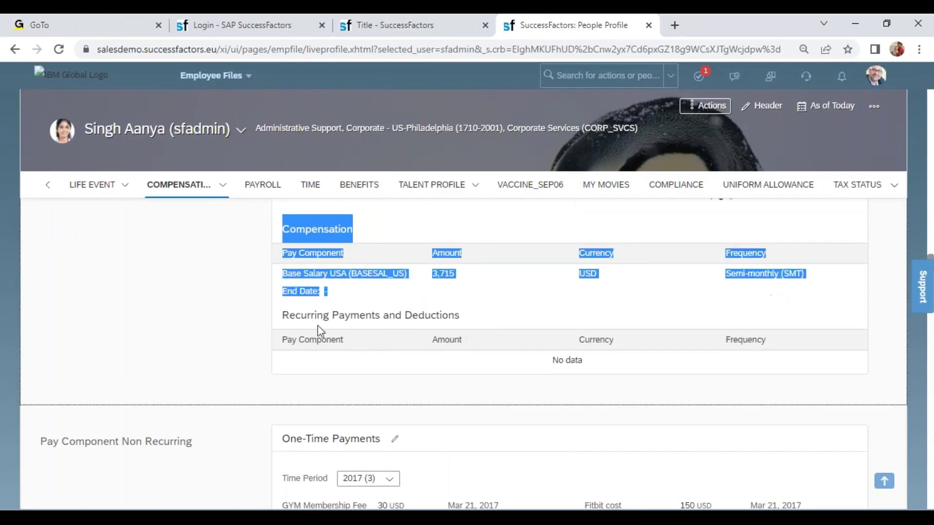
{"action": "left_click_drag", "start_coordinate": [283, 316], "coordinate": [447, 329]}
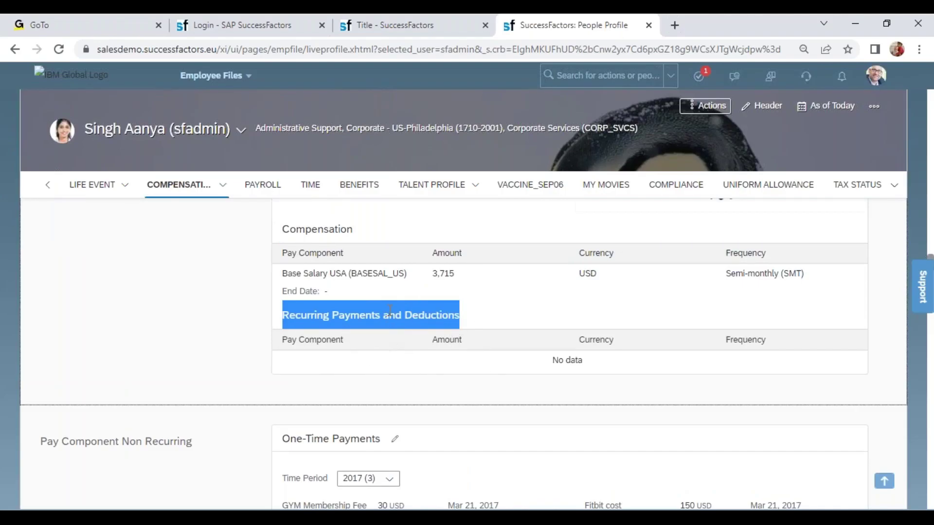
{"action": "left_click_drag", "start_coordinate": [285, 443], "coordinate": [398, 464]}
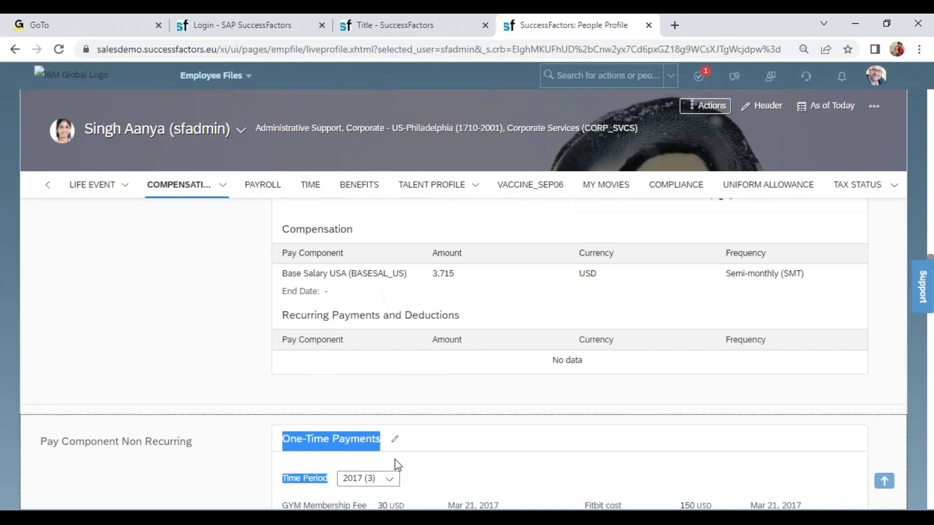
{"action": "left_click", "coordinate": [402, 25]}
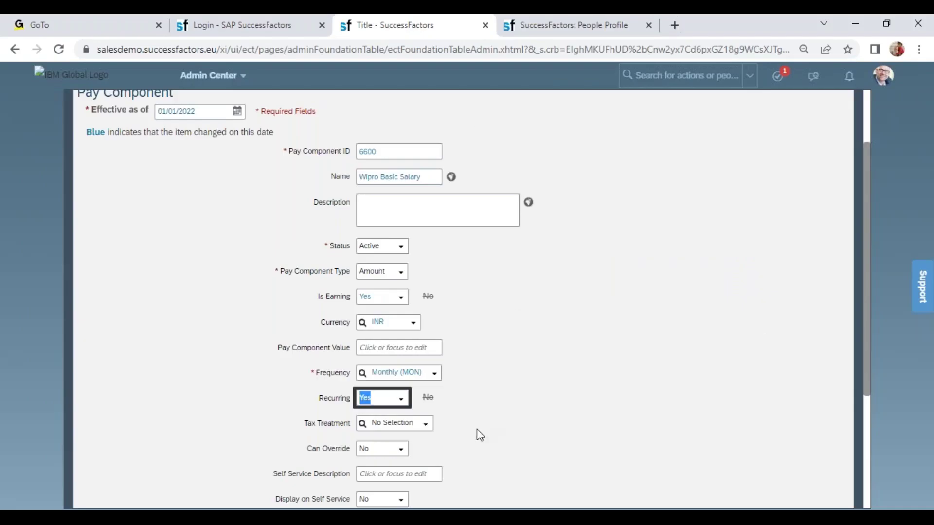
{"action": "left_click", "coordinate": [544, 29]}
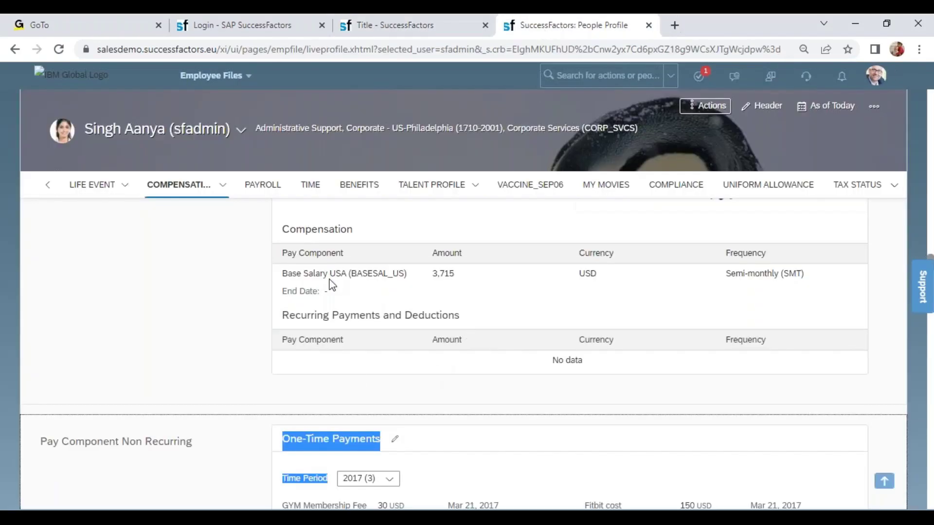
{"action": "left_click_drag", "start_coordinate": [276, 273], "coordinate": [397, 298]}
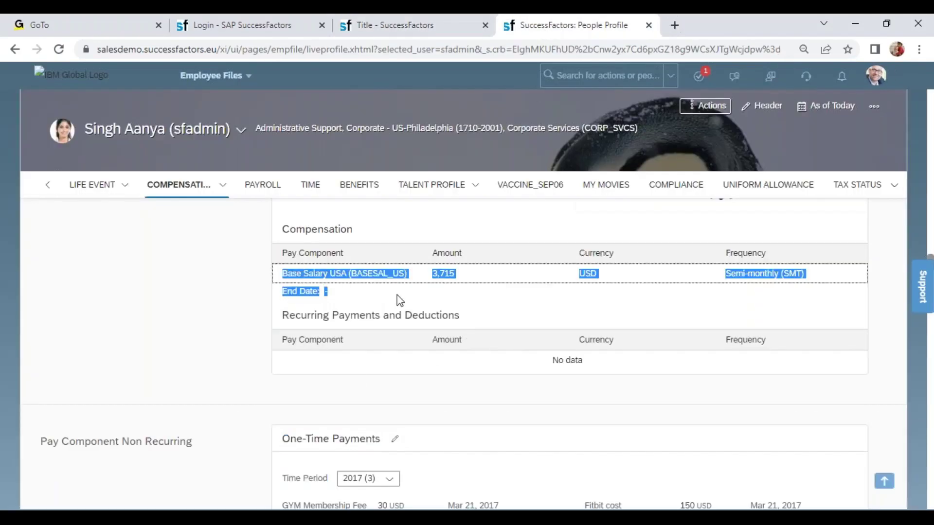
{"action": "left_click", "coordinate": [422, 25]}
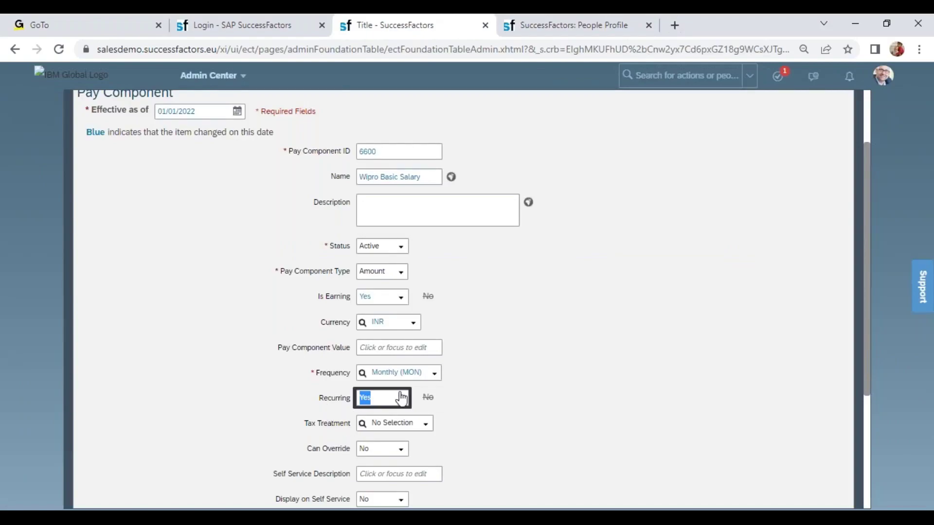
Set the Tax Treatment to Regular and review the tax treatment options along with the Can Override and Pay Component Value fields
{"action": "left_click", "coordinate": [423, 428]}
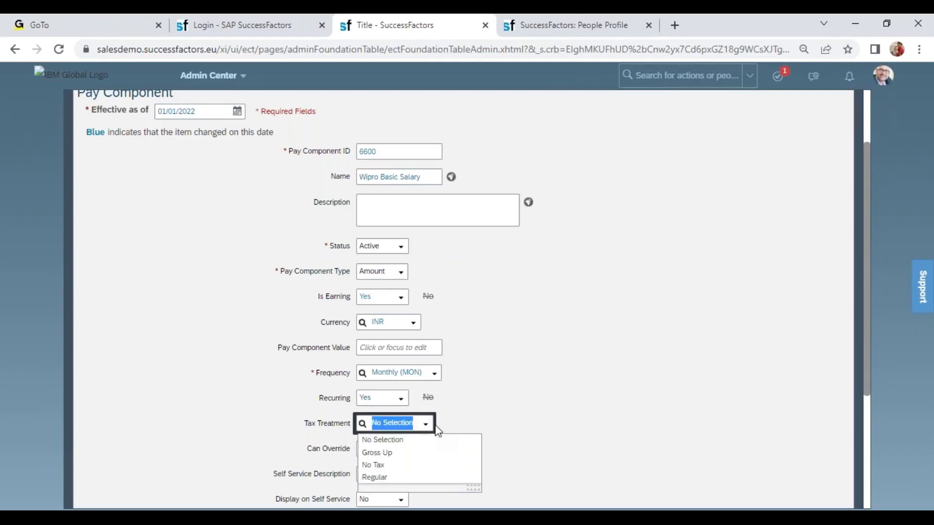
{"action": "left_click", "coordinate": [392, 478]}
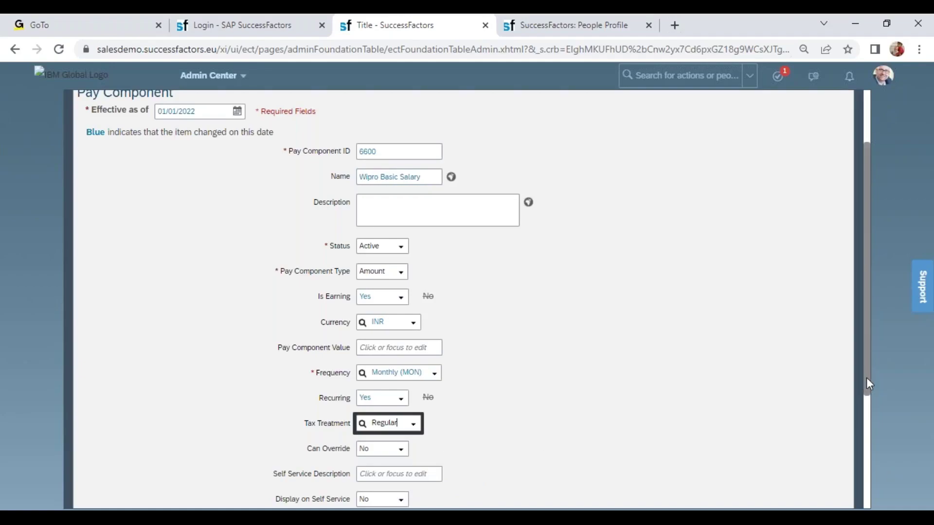
{"action": "scroll", "coordinate": [366, 344], "scroll_direction": "down", "scroll_amount": 3}
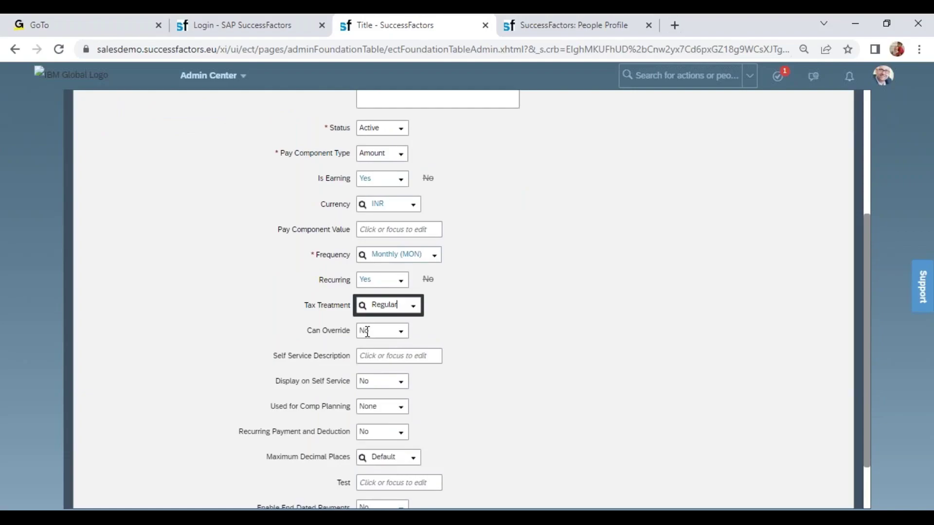
{"action": "left_click", "coordinate": [365, 331]}
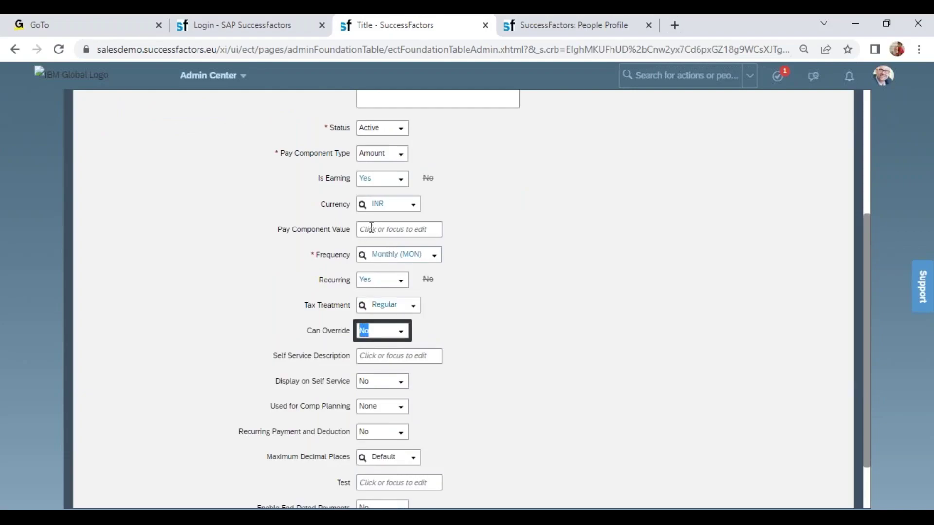
{"action": "double_click", "coordinate": [336, 230]}
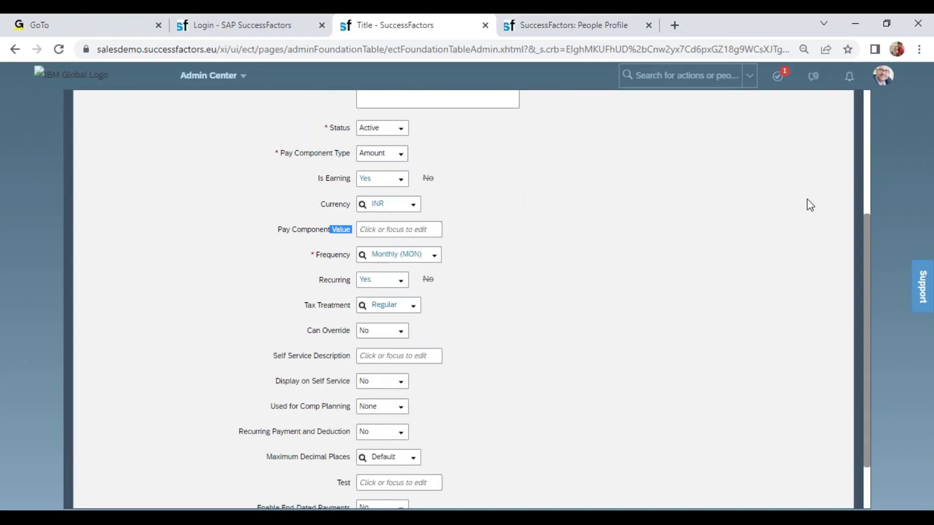
{"action": "left_click", "coordinate": [413, 306]}
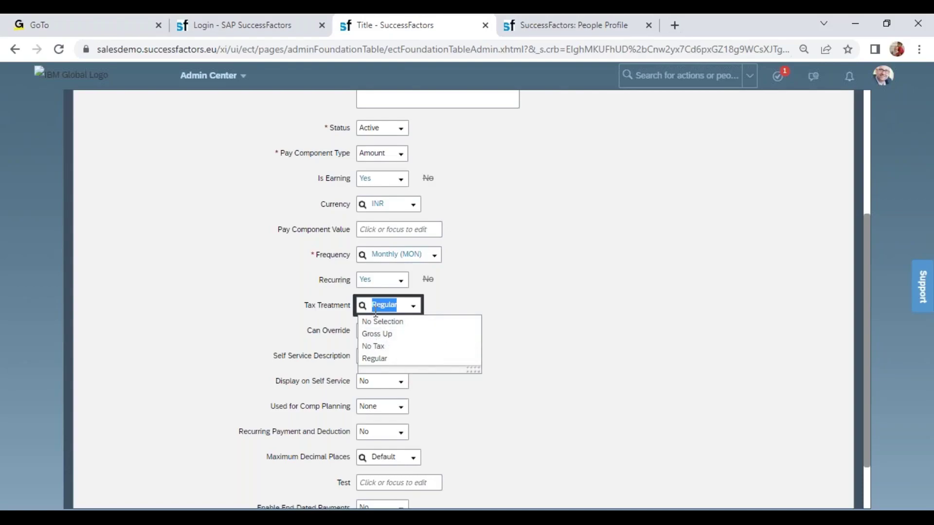
{"action": "left_click", "coordinate": [616, 321]}
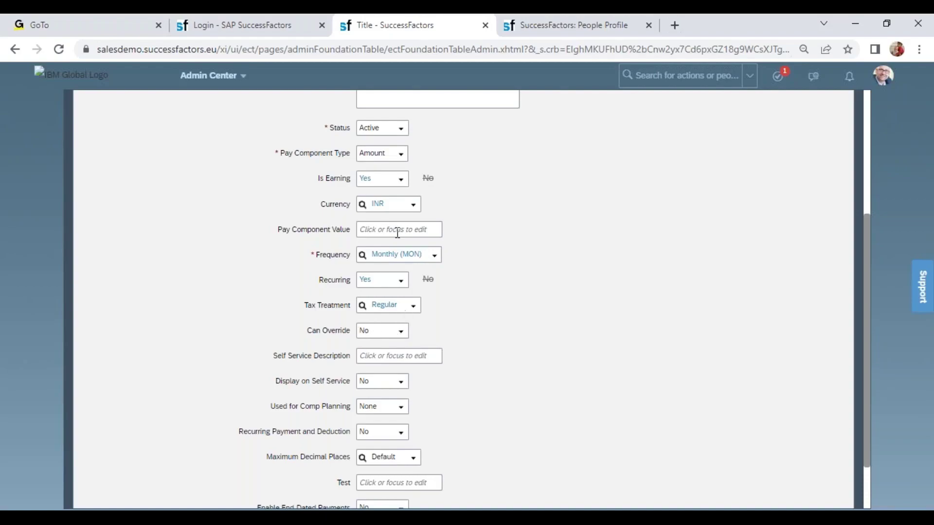
Enter 2000 as the Pay Component Value
{"action": "left_click_drag", "start_coordinate": [302, 232], "coordinate": [354, 242]}
{"action": "left_click", "coordinate": [371, 226]}
{"action": "type", "text": "2000"}
{"action": "left_click", "coordinate": [530, 285]}
Allow the pay component's amount to be overridden by setting Can Override to Yes
{"action": "left_click_drag", "start_coordinate": [330, 335], "coordinate": [352, 335]}
{"action": "left_click", "coordinate": [399, 333]}
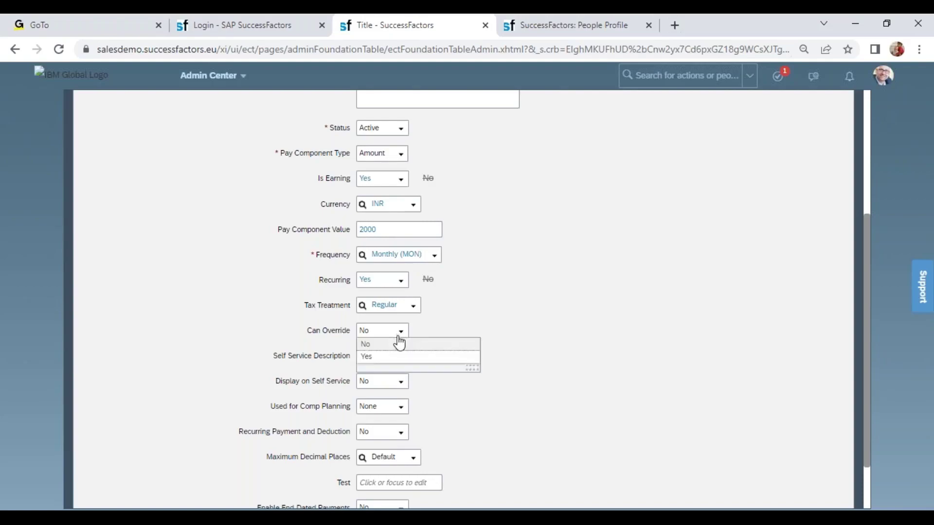
{"action": "left_click", "coordinate": [387, 359]}
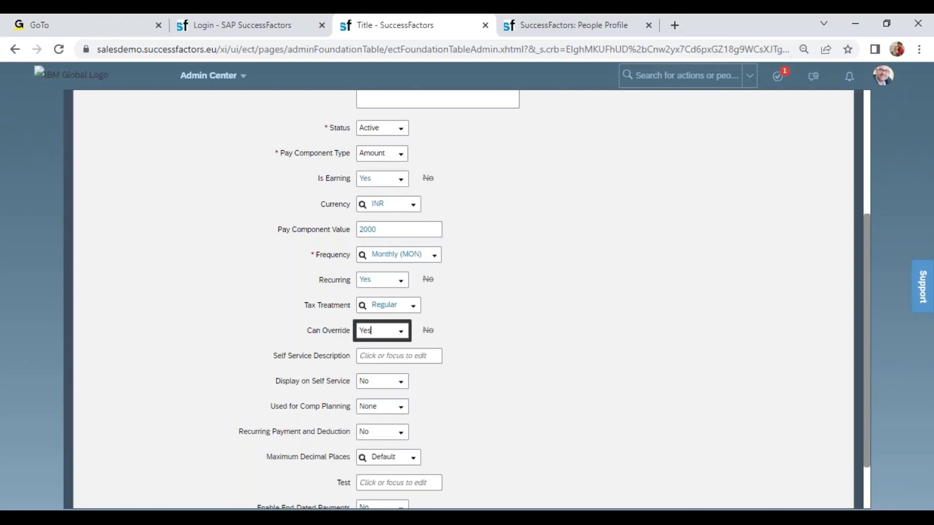
Clear the Pay Component Value so the field is left empty
{"action": "left_click", "coordinate": [387, 233]}
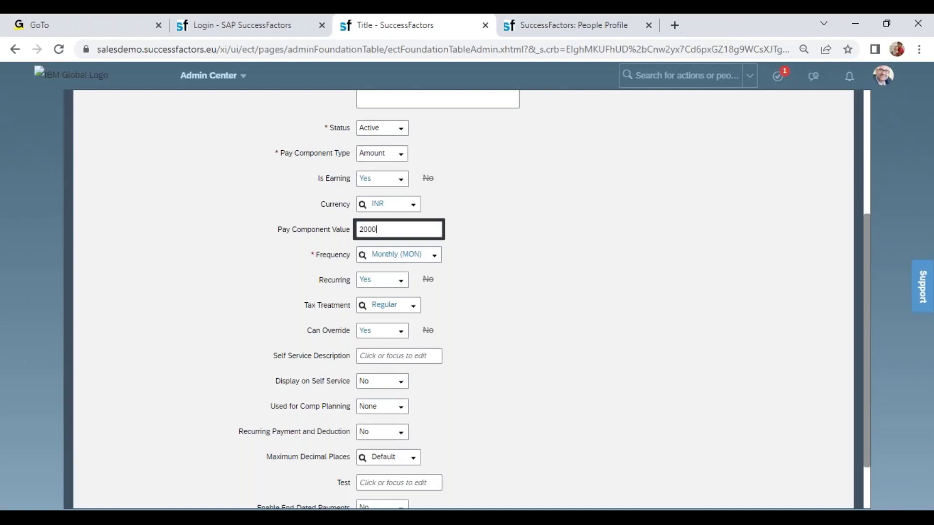
{"action": "left_click", "coordinate": [382, 254]}
{"action": "left_click", "coordinate": [382, 234]}
{"action": "key", "text": "BackSpace"}
{"action": "left_click", "coordinate": [591, 322]}
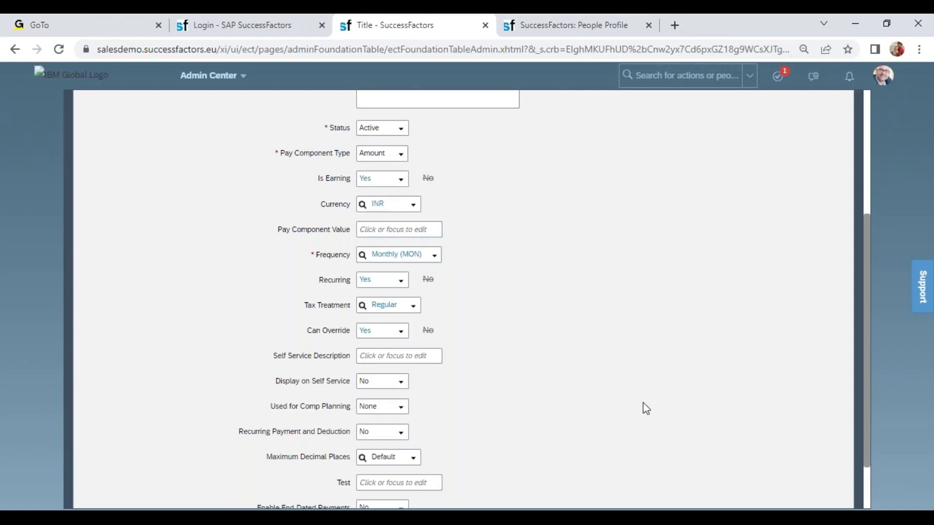
Enter Basic Salary as the Self Service Description and set Display on Self Service to Yes
{"action": "left_click", "coordinate": [380, 358]}
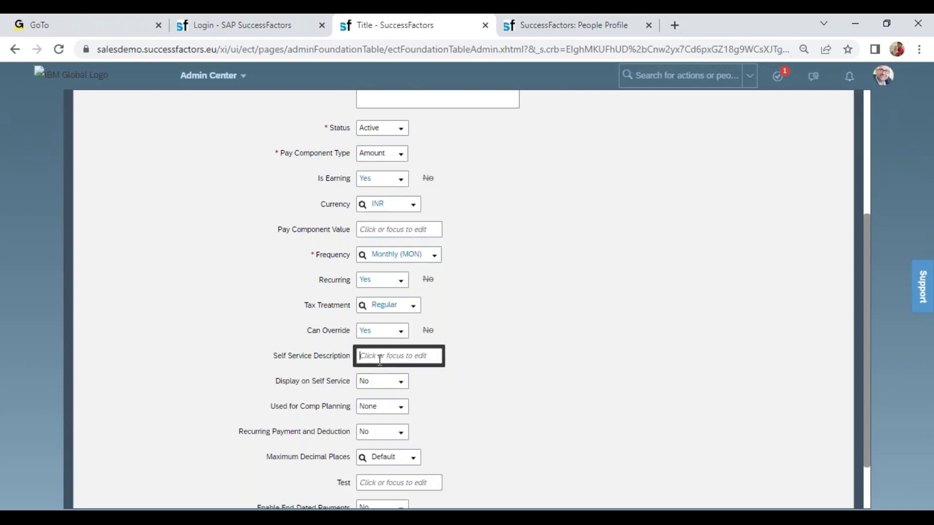
{"action": "type", "text": "Basic Salary"}
{"action": "double_click", "coordinate": [328, 383]}
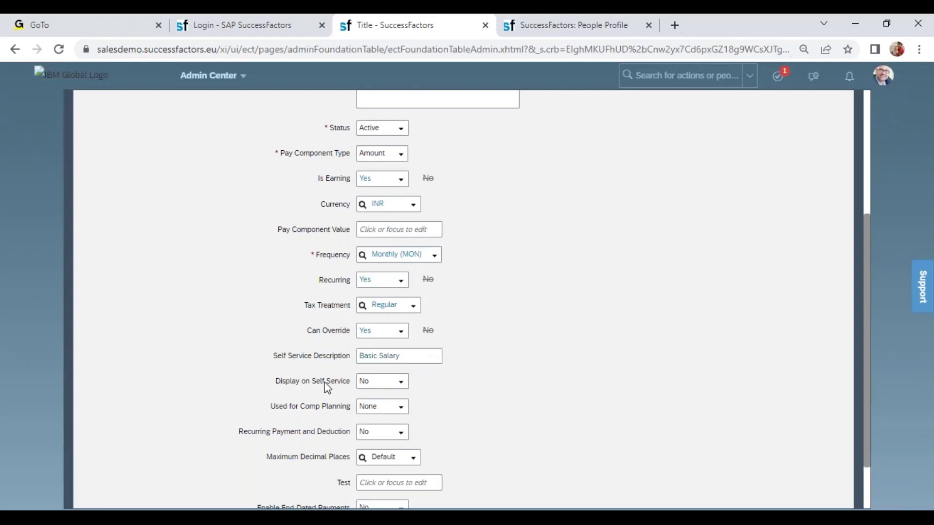
{"action": "left_click", "coordinate": [400, 383]}
{"action": "left_click", "coordinate": [396, 409]}
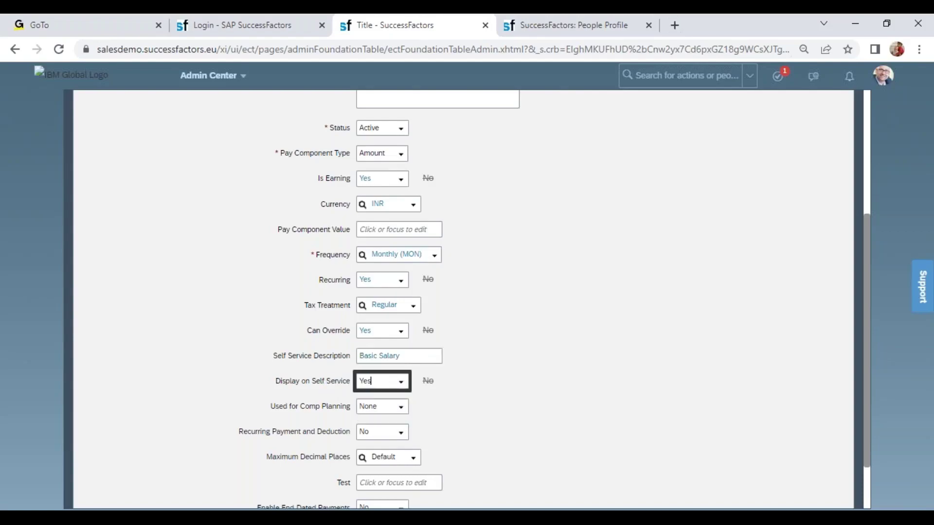
Review the Used for Comp Planning options and compare the Recurring Payment and Deduction field with that section in the employee's profile
{"action": "left_click_drag", "start_coordinate": [270, 407], "coordinate": [353, 409]}
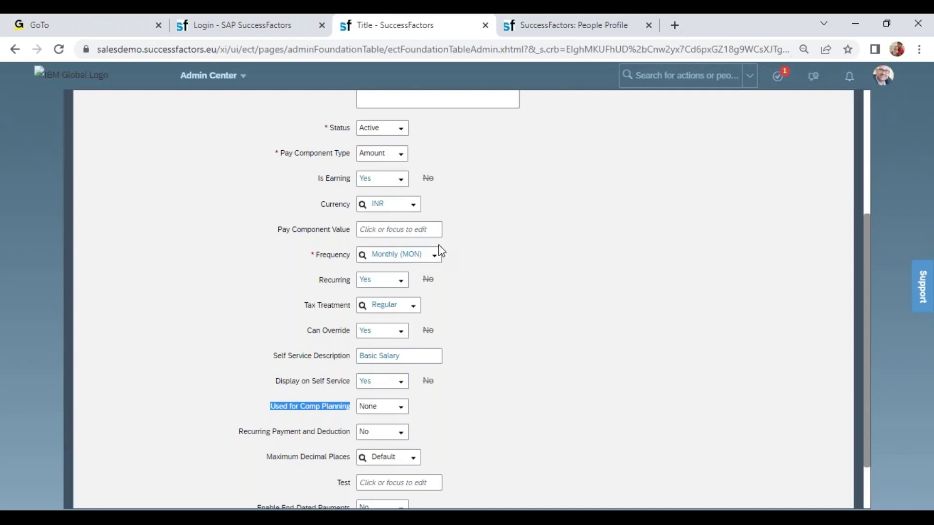
{"action": "left_click", "coordinate": [399, 417]}
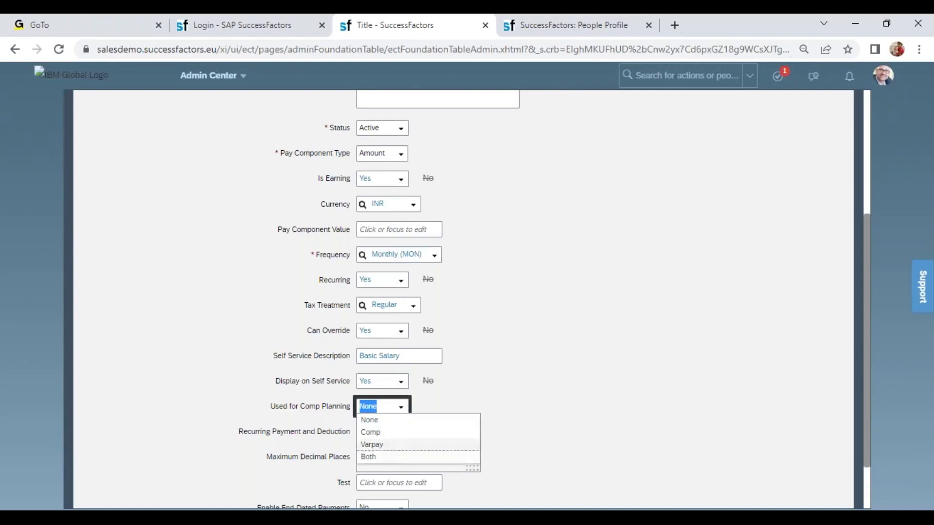
{"action": "left_click", "coordinate": [438, 407]}
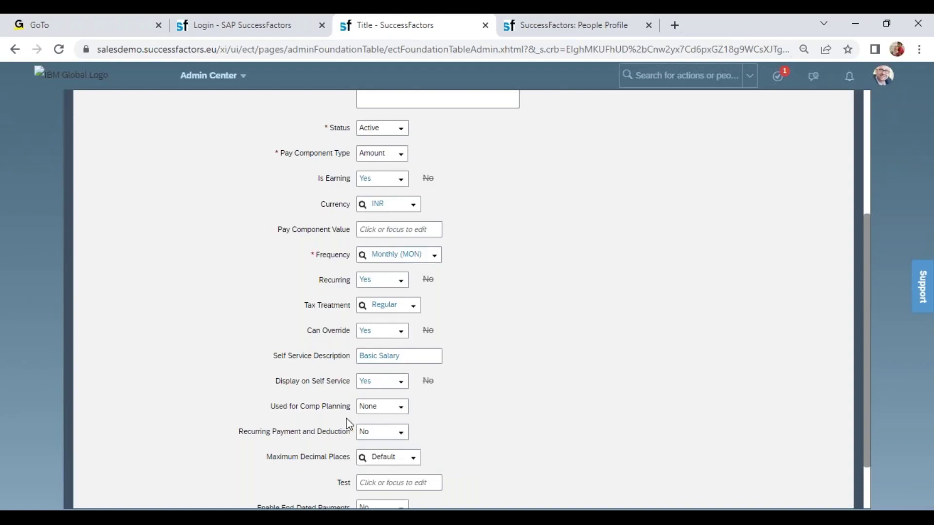
{"action": "left_click_drag", "start_coordinate": [272, 433], "coordinate": [352, 440]}
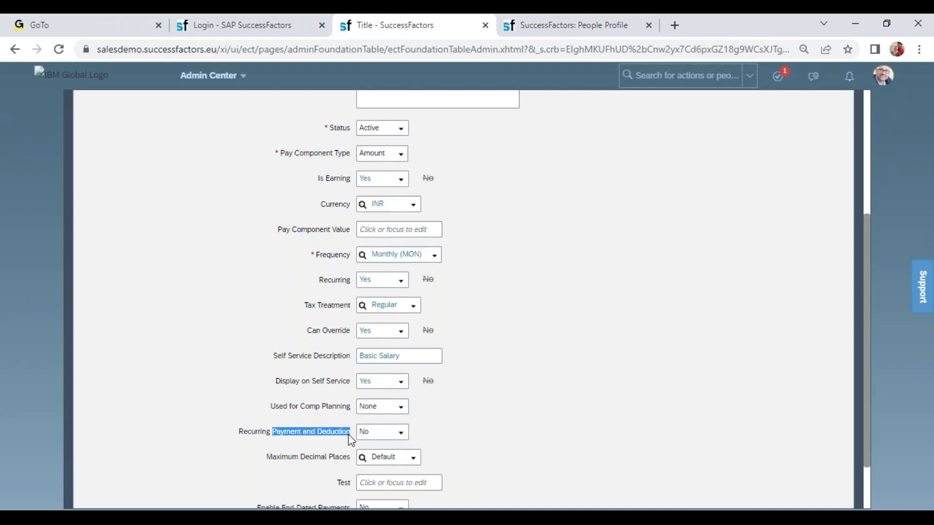
{"action": "left_click", "coordinate": [541, 20]}
{"action": "left_click_drag", "start_coordinate": [283, 316], "coordinate": [438, 351]}
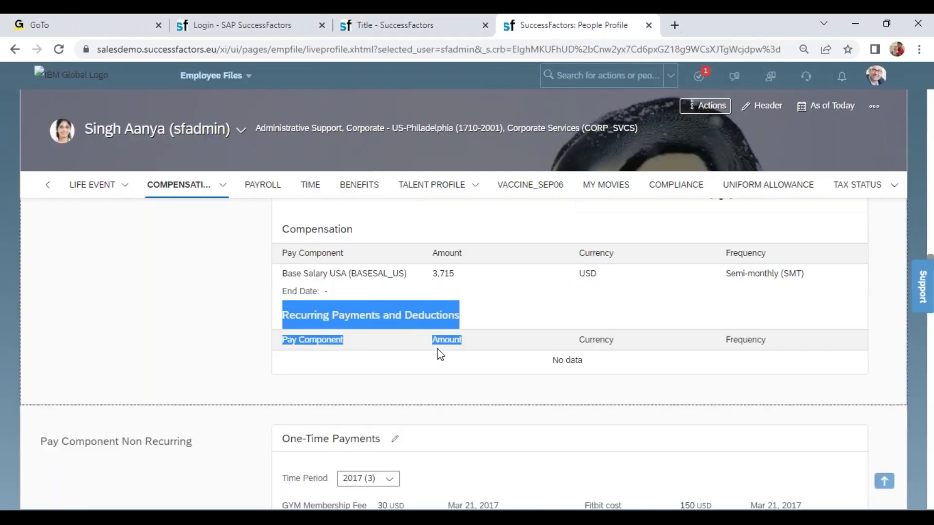
{"action": "left_click", "coordinate": [440, 33]}
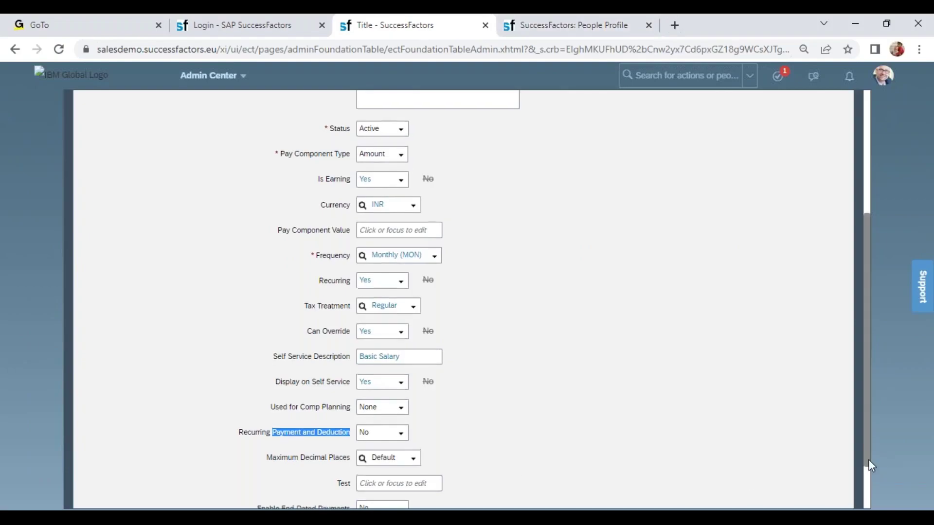
Review the Maximum Decimal Places, Test and Enable End-Dated Payments fields, keep their defaults, and save the pay component
{"action": "scroll", "coordinate": [868, 459], "scroll_direction": "down", "scroll_amount": 2}
{"action": "left_click", "coordinate": [417, 393]}
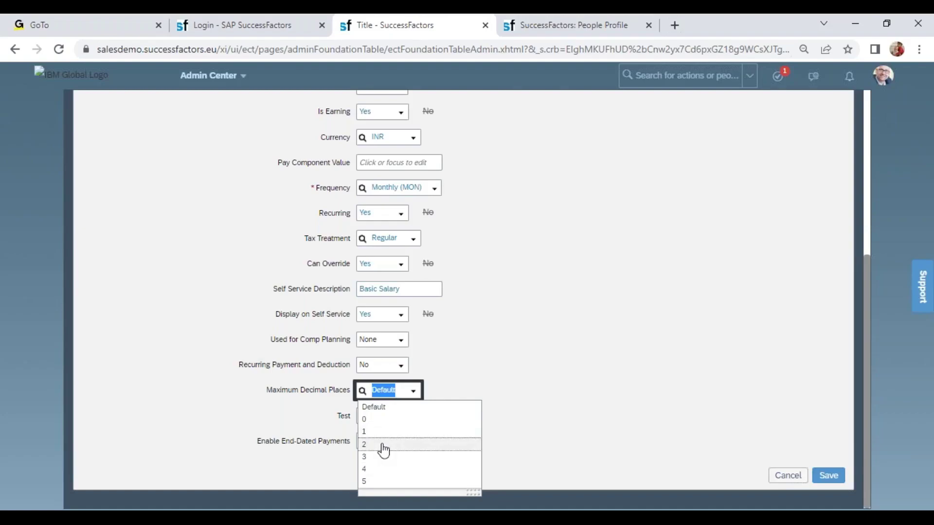
{"action": "left_click", "coordinate": [608, 428]}
{"action": "double_click", "coordinate": [341, 417]}
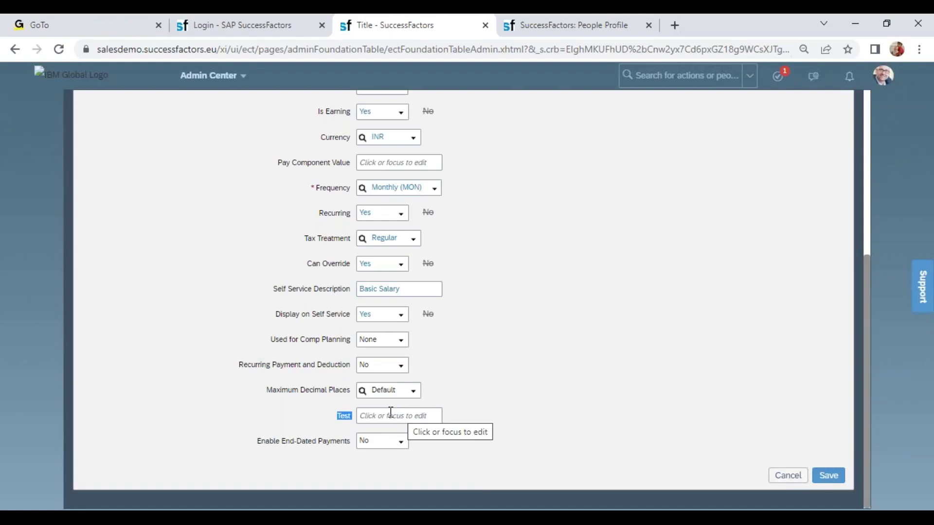
{"action": "left_click_drag", "start_coordinate": [265, 442], "coordinate": [360, 444]}
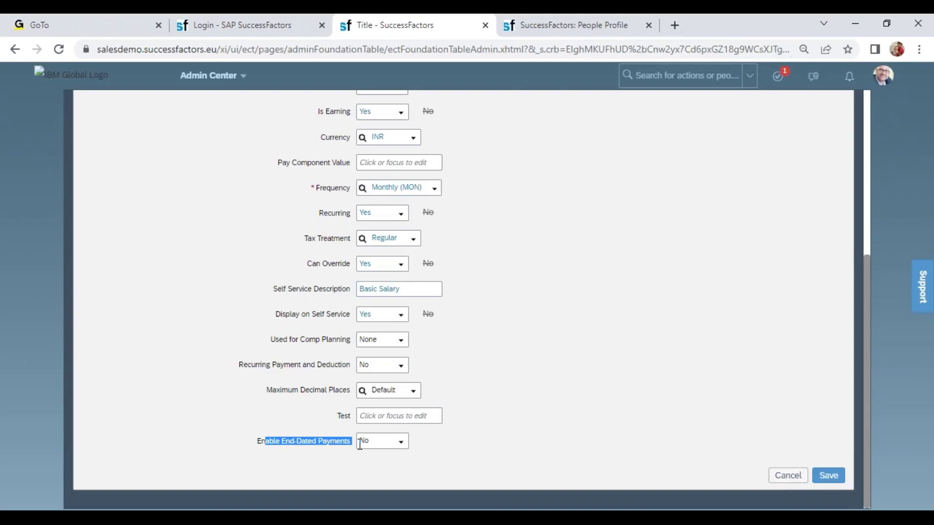
{"action": "left_click", "coordinate": [400, 442]}
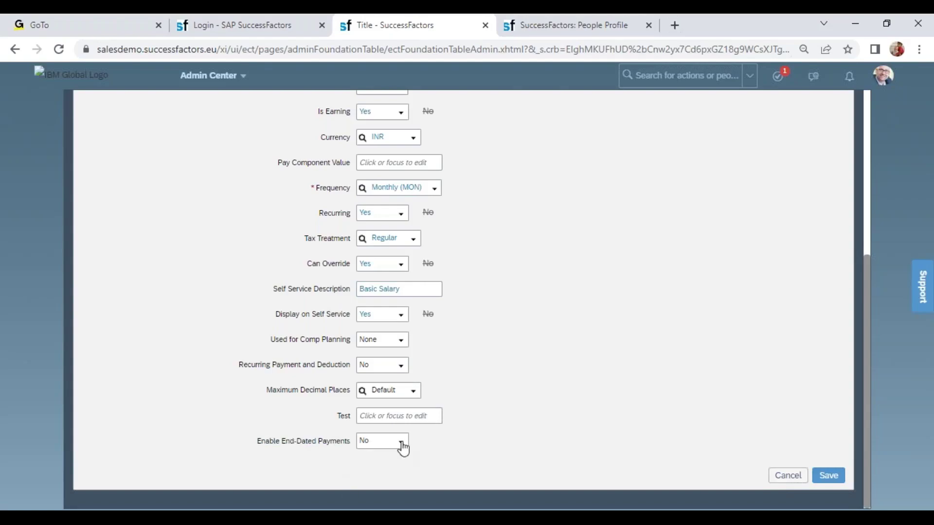
{"action": "left_click", "coordinate": [515, 440]}
{"action": "left_click", "coordinate": [828, 476]}
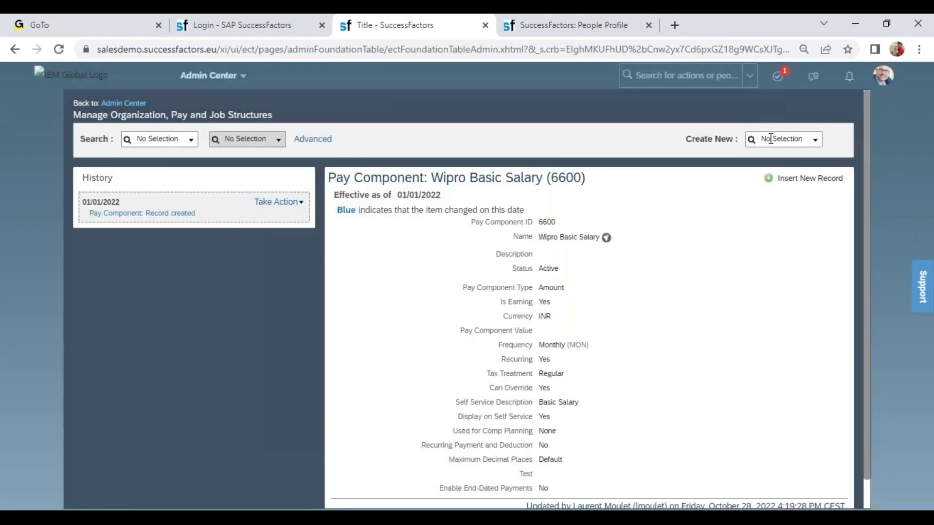
Start a new Pay Component record with an effective date of 01/01/2022
{"action": "left_click", "coordinate": [773, 140]}
{"action": "left_click", "coordinate": [773, 140]}
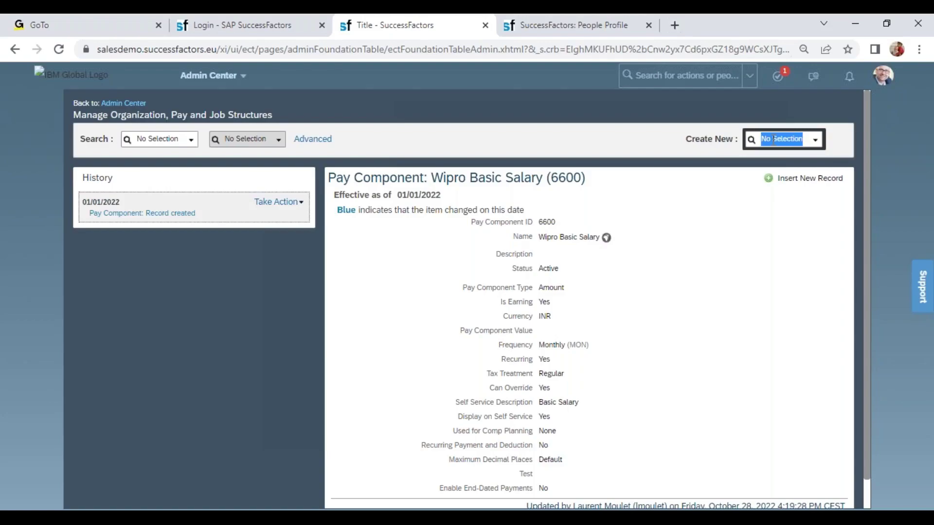
{"action": "type", "text": "pay"}
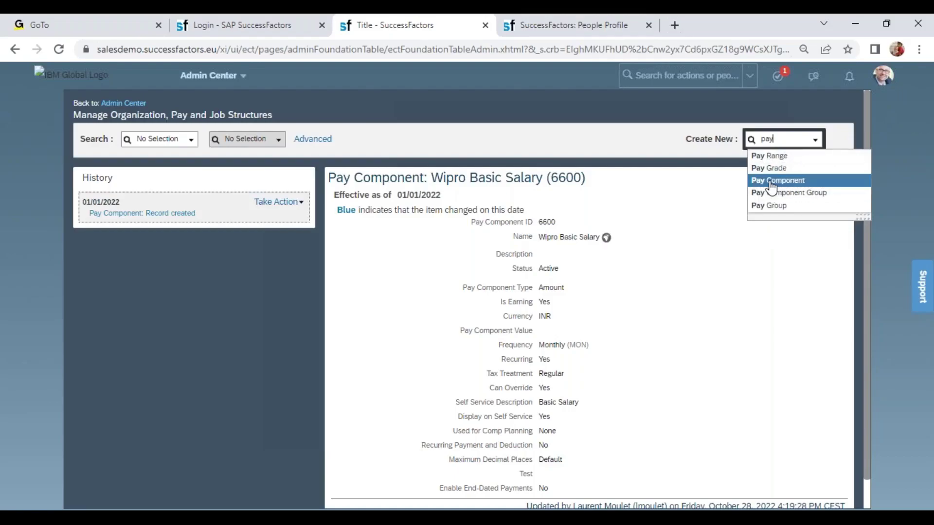
{"action": "left_click", "coordinate": [772, 187]}
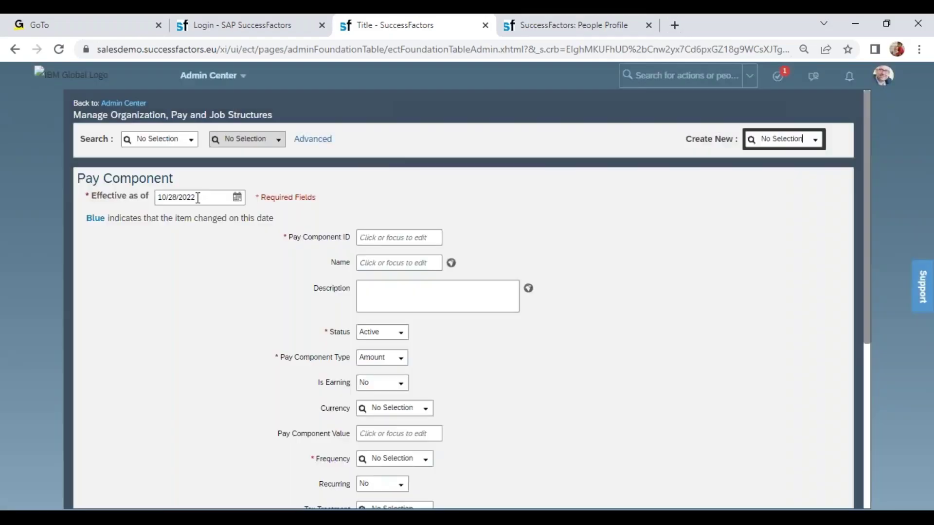
{"action": "left_click", "coordinate": [196, 198]}
{"action": "type", "text": "01/01/2022"}
{"action": "key", "text": "Tab"}
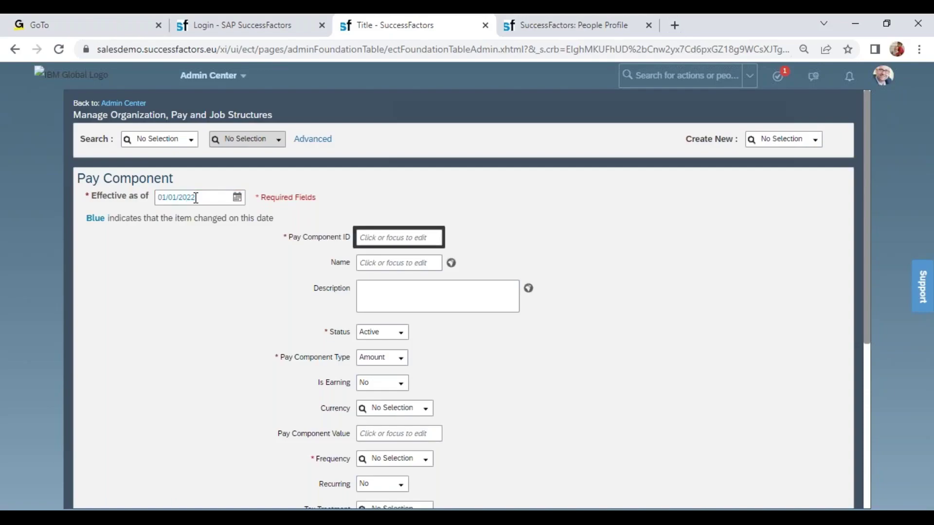
Enter 6601 as the Pay Component ID and Wipro HRA as the name
{"action": "type", "text": "6601"}
{"action": "left_click", "coordinate": [375, 265]}
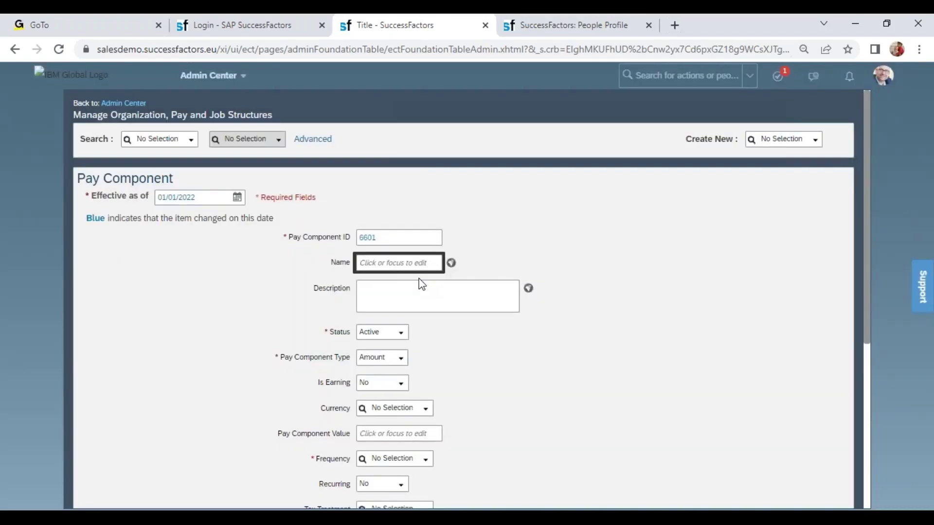
{"action": "type", "text": "Wipro HRA"}
{"action": "key", "text": "Tab"}
{"action": "key", "text": "Tab"}
{"action": "key", "text": "Tab"}
{"action": "key", "text": "Tab"}
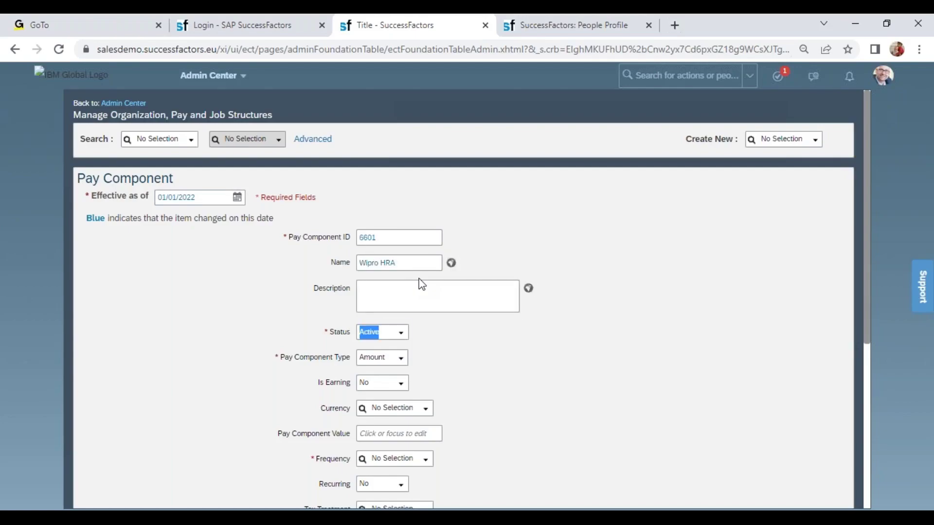
{"action": "key", "text": "Tab"}
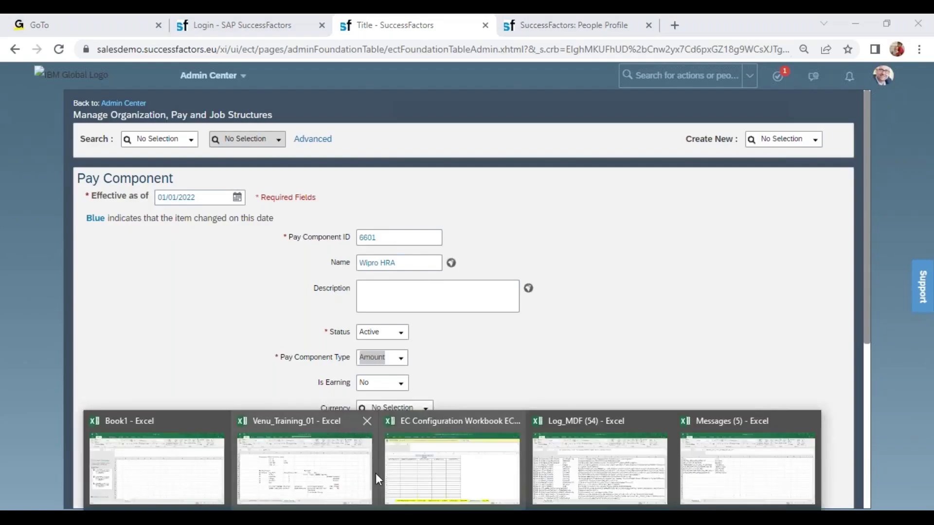
{"action": "left_click", "coordinate": [330, 479]}
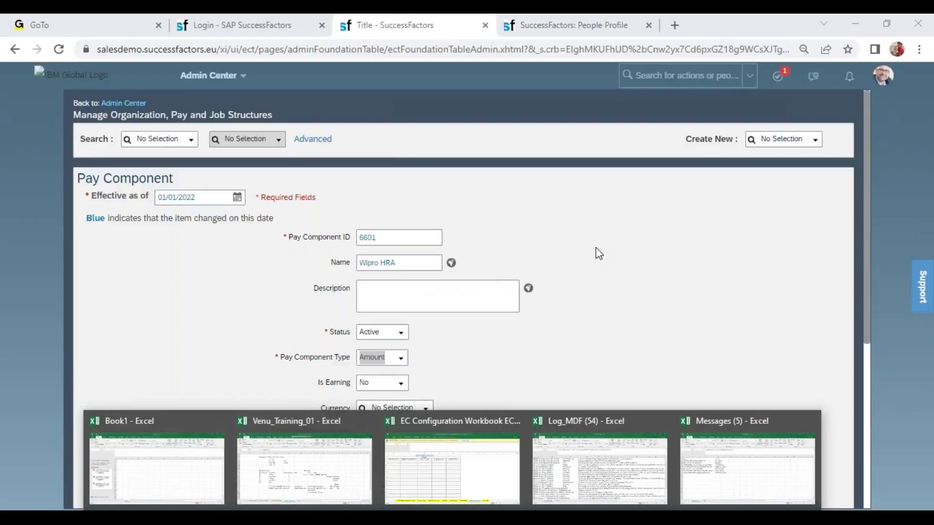
{"action": "left_click", "coordinate": [817, 142]}
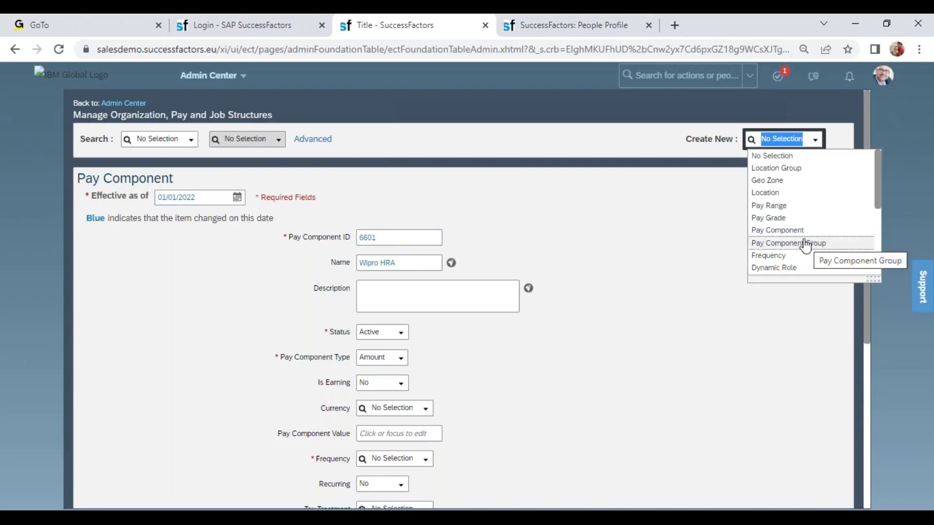
{"action": "left_click", "coordinate": [701, 360]}
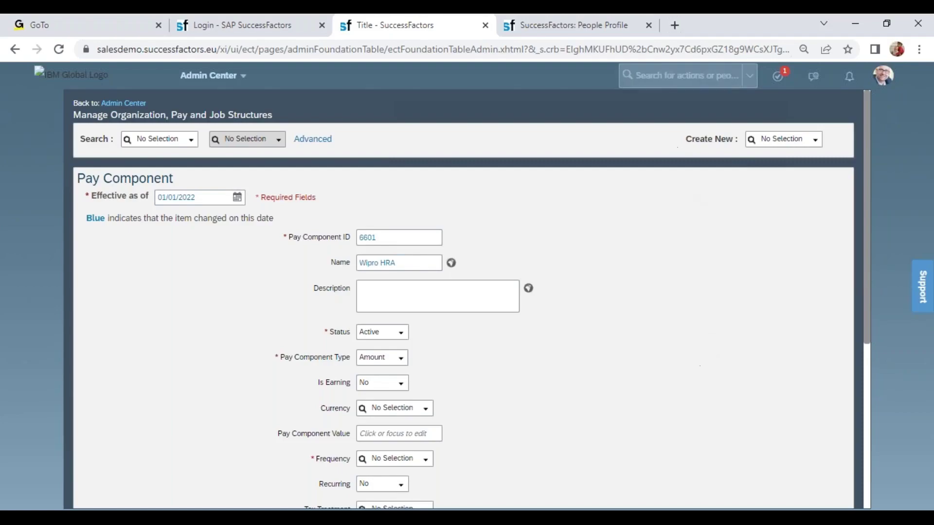
Examine the employee's annualized salary in Compensation Information against the base salary pay component and its frequency in the People Profile
{"action": "left_click", "coordinate": [554, 22]}
{"action": "left_click", "coordinate": [555, 312]}
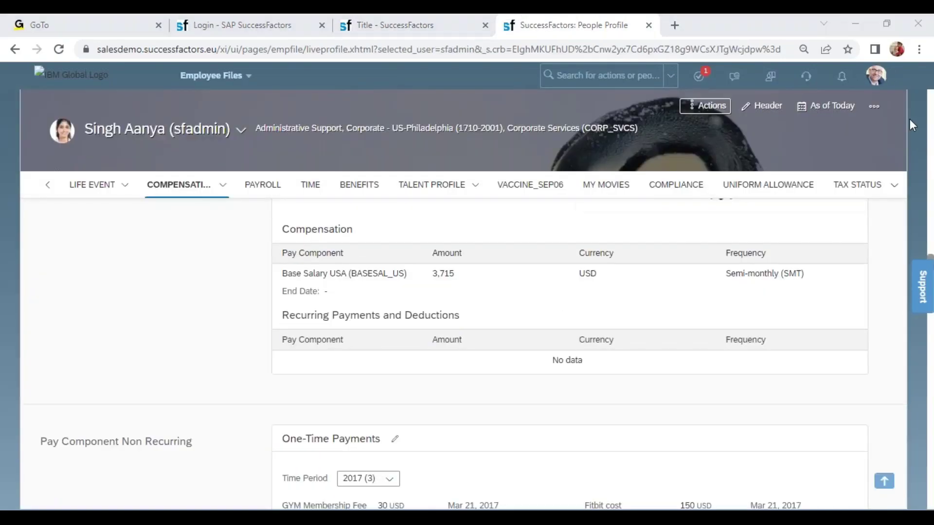
{"action": "left_click", "coordinate": [929, 252]}
{"action": "scroll", "coordinate": [929, 252], "scroll_direction": "up", "scroll_amount": 8}
{"action": "left_click_drag", "start_coordinate": [286, 292], "coordinate": [347, 296]}
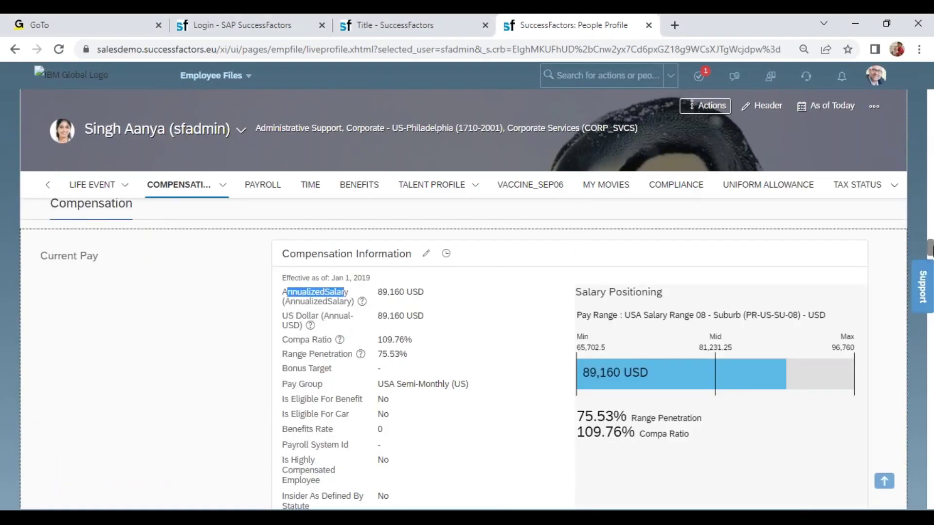
{"action": "scroll", "coordinate": [930, 266], "scroll_direction": "down", "scroll_amount": 3}
{"action": "scroll", "coordinate": [931, 265], "scroll_direction": "down", "scroll_amount": 5}
{"action": "left_click_drag", "start_coordinate": [363, 258], "coordinate": [407, 259]}
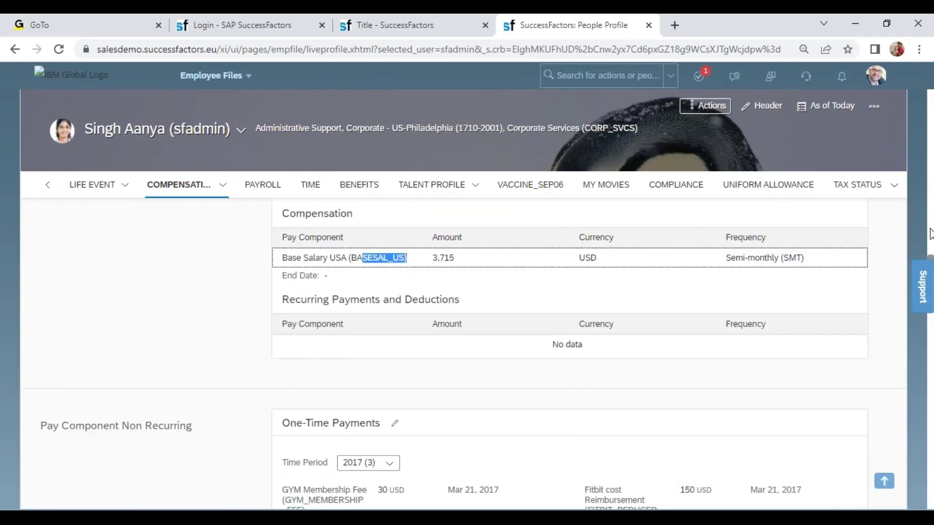
{"action": "scroll", "coordinate": [931, 234], "scroll_direction": "up", "scroll_amount": 6}
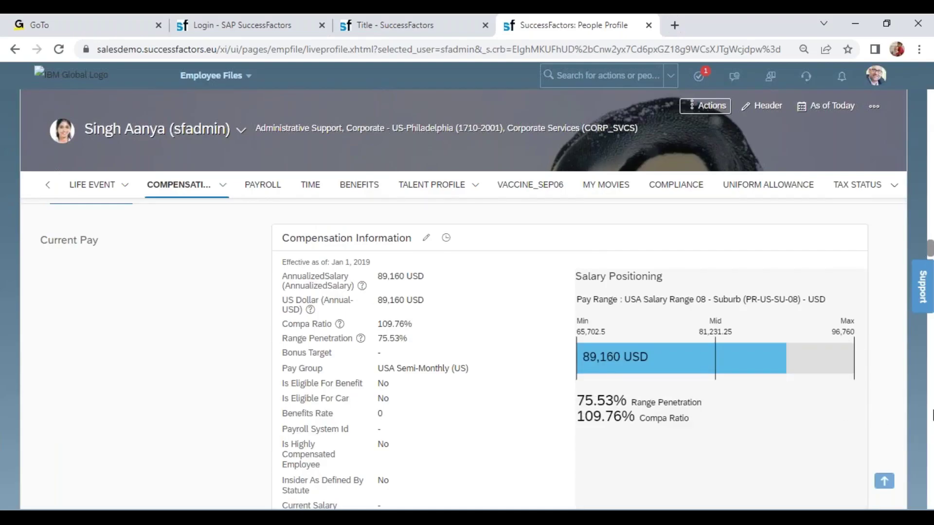
{"action": "scroll", "coordinate": [929, 395], "scroll_direction": "down", "scroll_amount": 4}
{"action": "scroll", "coordinate": [929, 396], "scroll_direction": "down", "scroll_amount": 3}
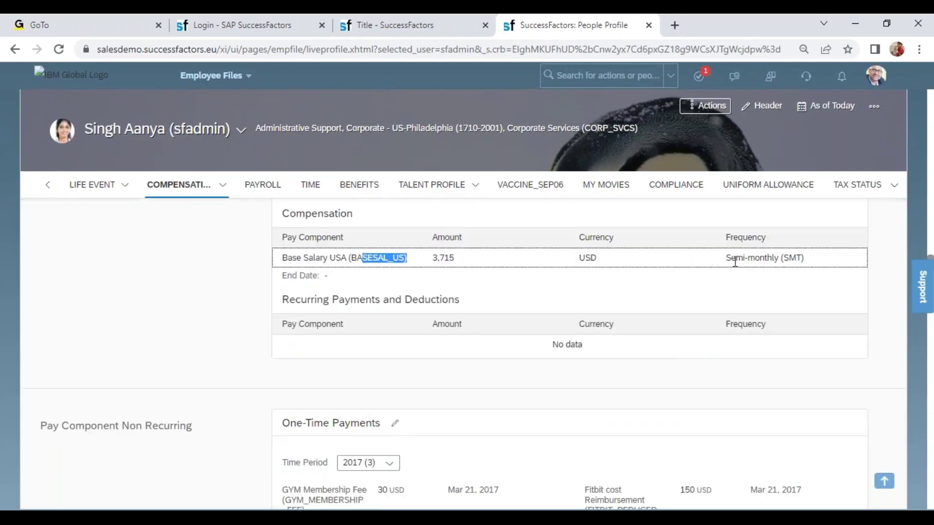
{"action": "left_click_drag", "start_coordinate": [735, 258], "coordinate": [822, 260]}
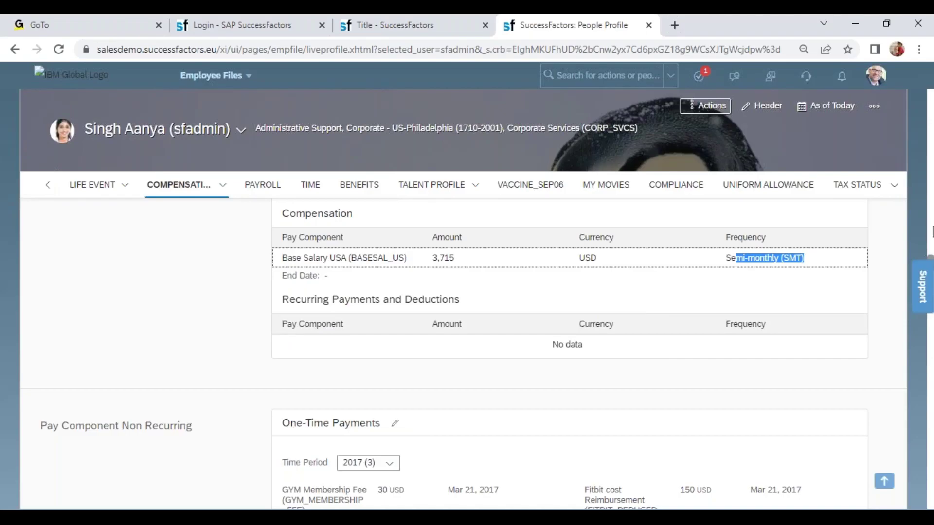
{"action": "scroll", "coordinate": [929, 242], "scroll_direction": "up", "scroll_amount": 3}
{"action": "scroll", "coordinate": [930, 242], "scroll_direction": "up", "scroll_amount": 5}
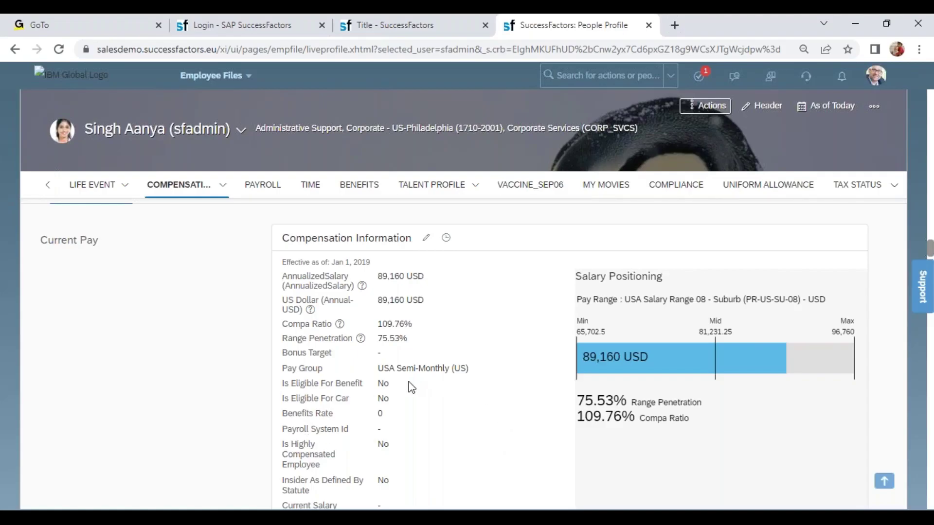
{"action": "left_click_drag", "start_coordinate": [302, 276], "coordinate": [341, 286]}
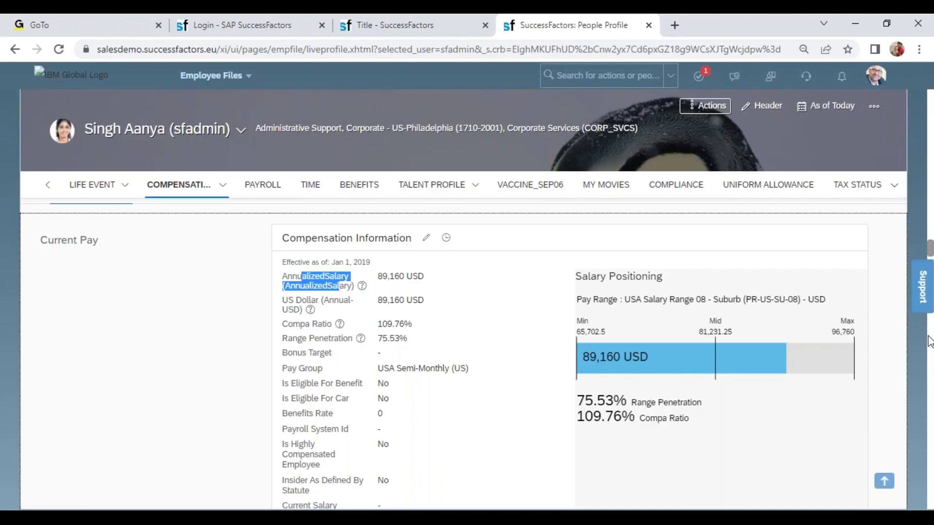
{"action": "scroll", "coordinate": [258, 247], "scroll_direction": "down", "scroll_amount": 8}
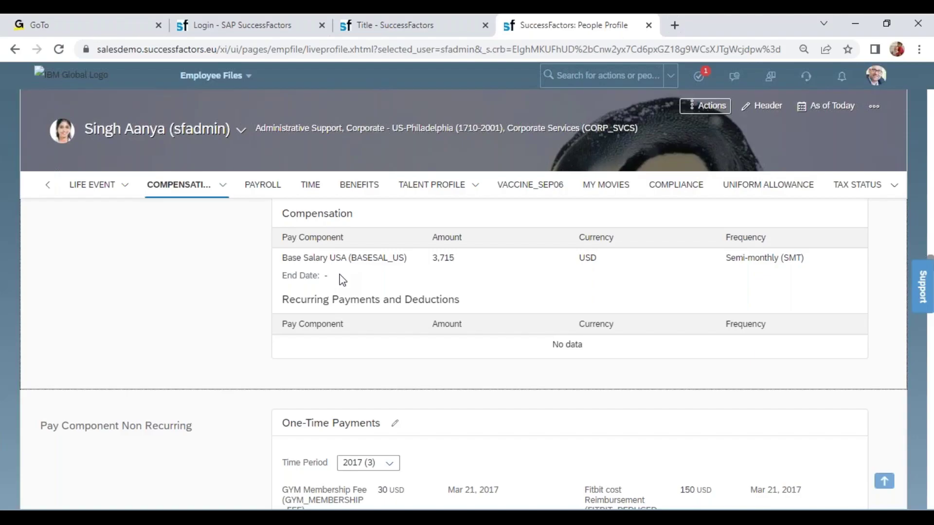
Return to the Wipro HRA pay component form and set its Pay Component Type to Percentage
{"action": "left_click", "coordinate": [398, 27]}
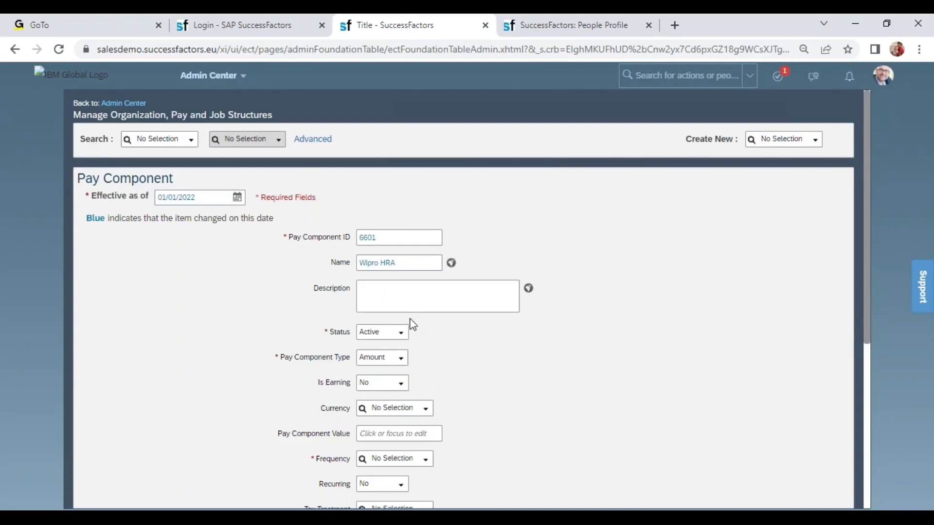
{"action": "left_click", "coordinate": [399, 359]}
{"action": "left_click", "coordinate": [397, 385]}
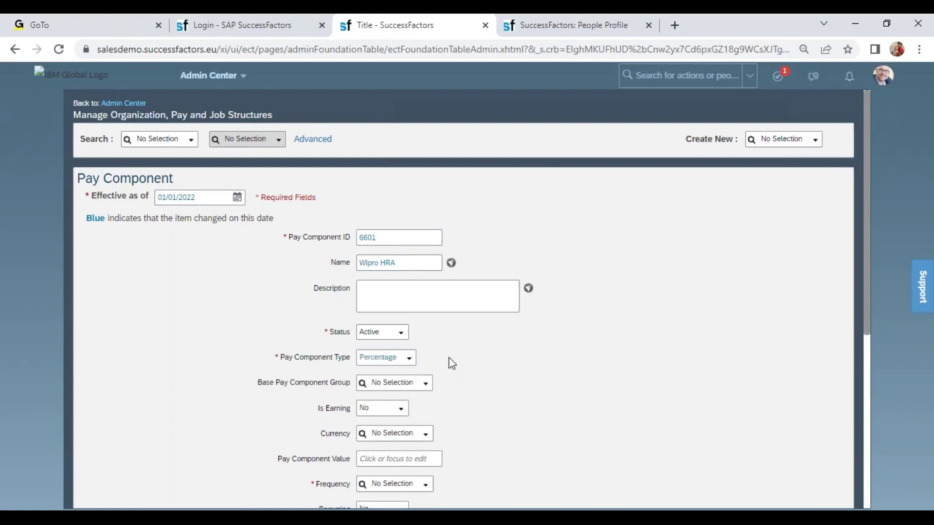
Set the HRA's Base Pay Component Group to Wipro Basic Salary (6600) and mark it as an earning
{"action": "left_click", "coordinate": [388, 384]}
{"action": "type", "text": "wip"}
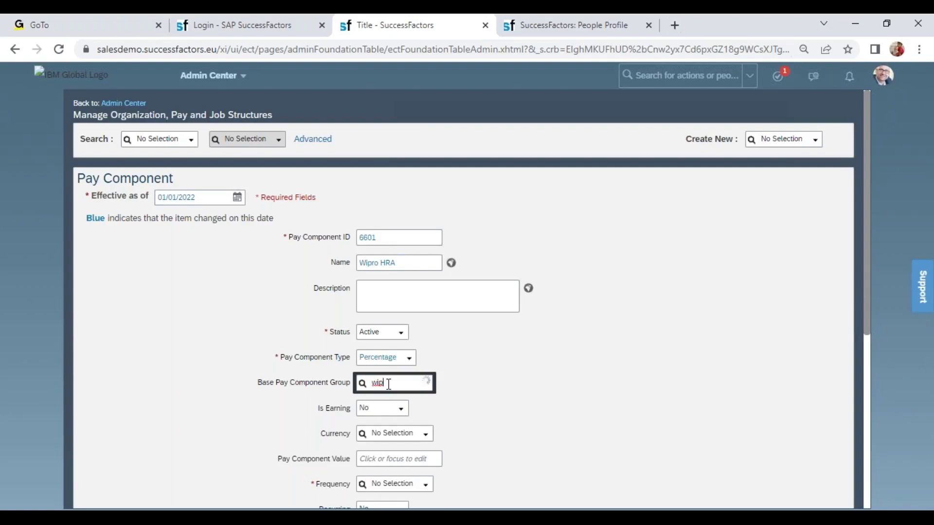
{"action": "left_click", "coordinate": [409, 404]}
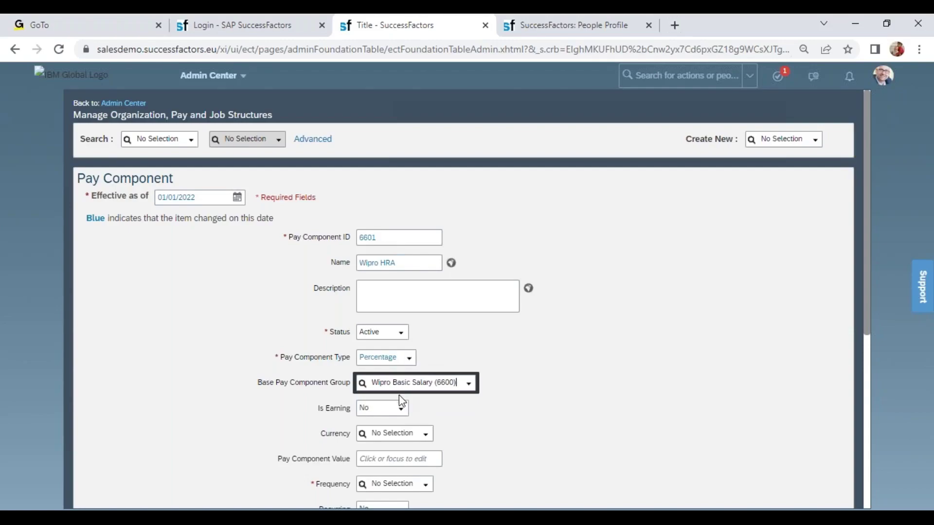
{"action": "left_click", "coordinate": [395, 410]}
{"action": "left_click", "coordinate": [388, 435]}
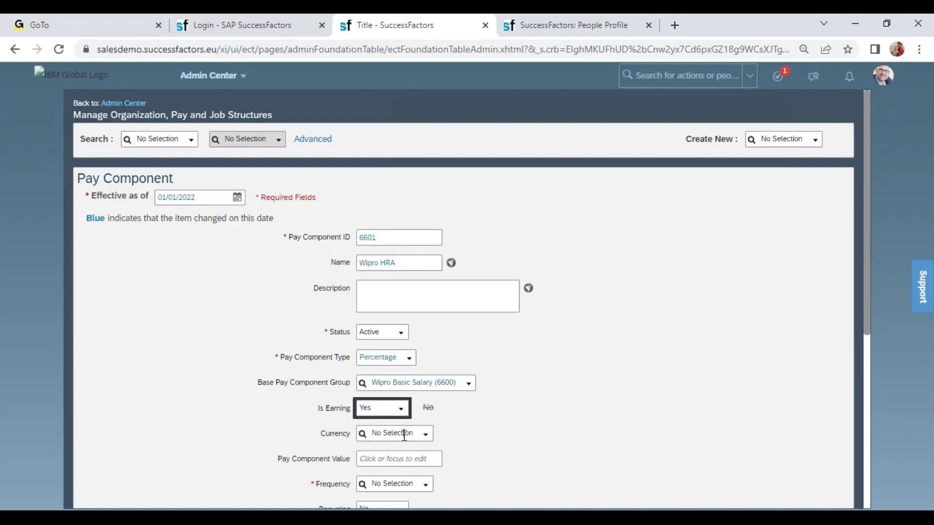
Set the HRA pay component's currency to INR and its Pay Component Value to 50
{"action": "left_click", "coordinate": [404, 435]}
{"action": "type", "text": "inr"}
{"action": "left_click", "coordinate": [400, 451]}
{"action": "left_click", "coordinate": [393, 461]}
{"action": "type", "text": "50"}
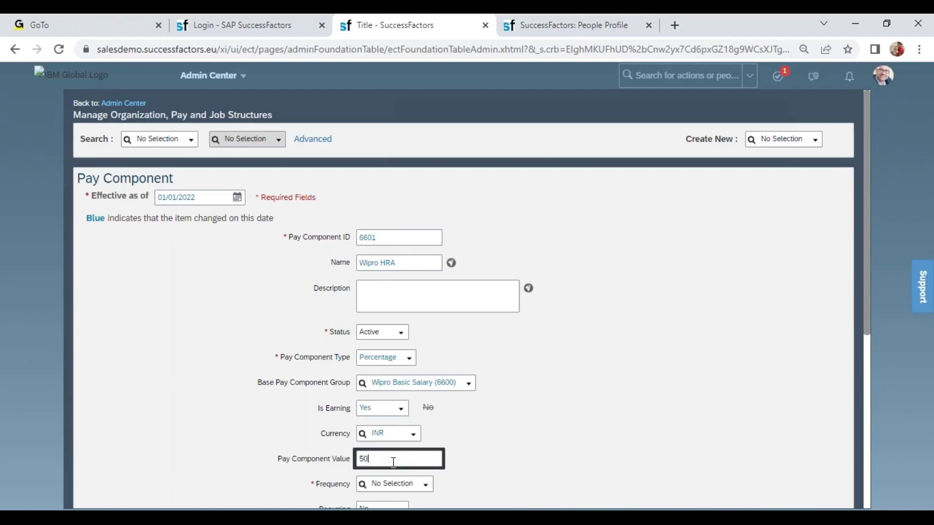
{"action": "left_click", "coordinate": [615, 429]}
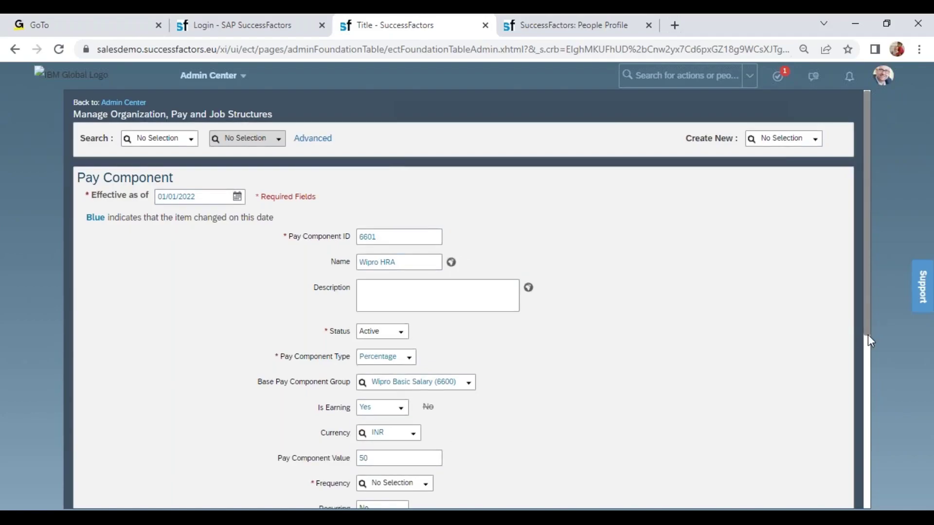
Set the HRA pay component's frequency to Monthly (MON)
{"action": "scroll", "coordinate": [444, 386], "scroll_direction": "down", "scroll_amount": 3}
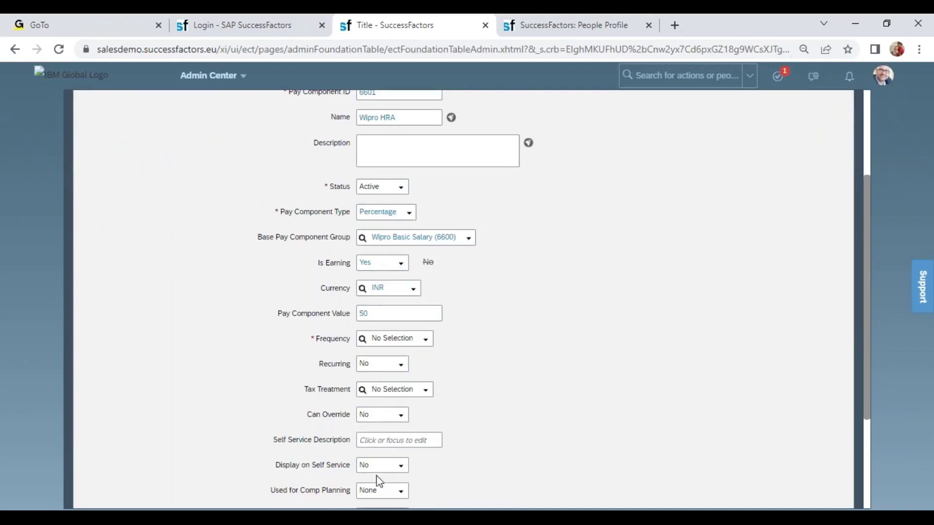
{"action": "left_click", "coordinate": [401, 419]}
{"action": "left_click", "coordinate": [487, 410]}
{"action": "left_click", "coordinate": [390, 338]}
{"action": "type", "text": "mon"}
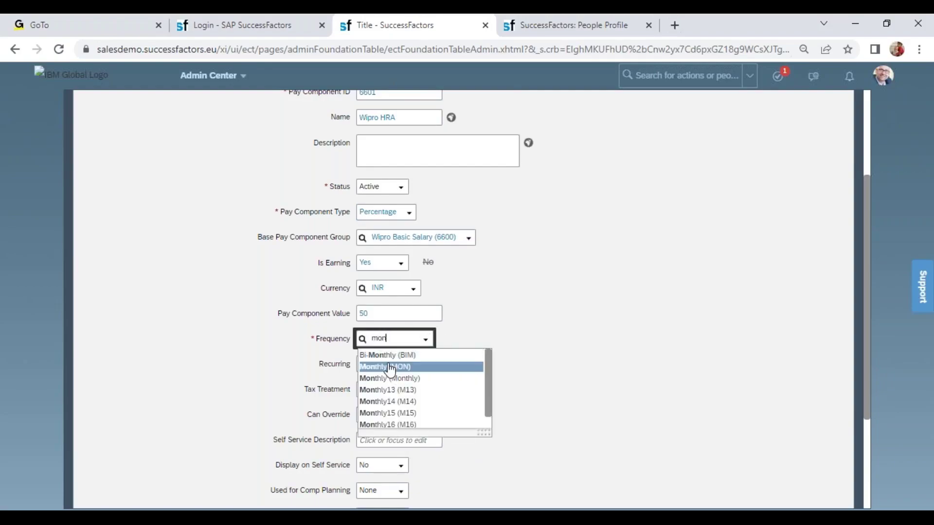
{"action": "left_click", "coordinate": [391, 366]}
Make the HRA pay component recurring and set its Tax Treatment to Regular
{"action": "left_click", "coordinate": [407, 368]}
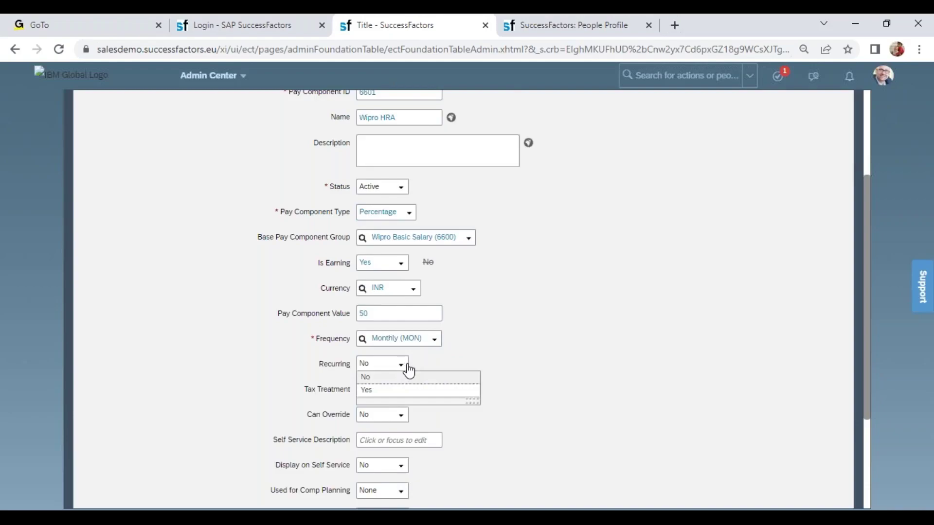
{"action": "left_click", "coordinate": [392, 390]}
{"action": "left_click", "coordinate": [425, 397]}
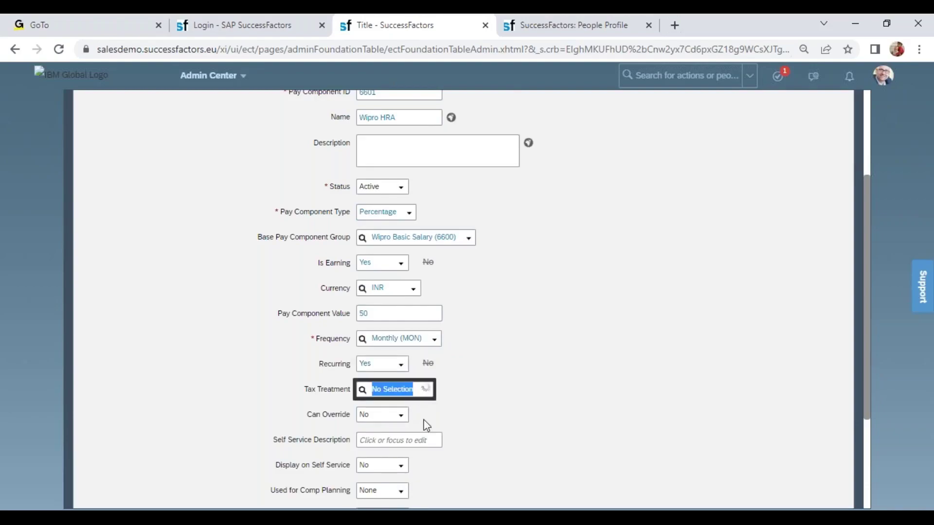
{"action": "left_click", "coordinate": [404, 443]}
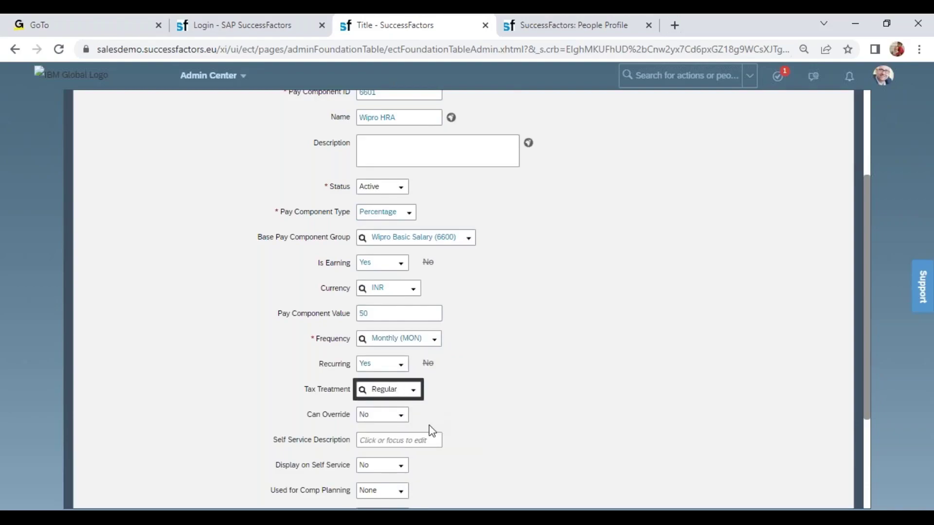
Enter HRA as the Self Service Description with Display on Self Service set to Yes, and save the pay component
{"action": "left_click", "coordinate": [403, 446]}
{"action": "type", "text": "HRA"}
{"action": "key", "text": "Tab"}
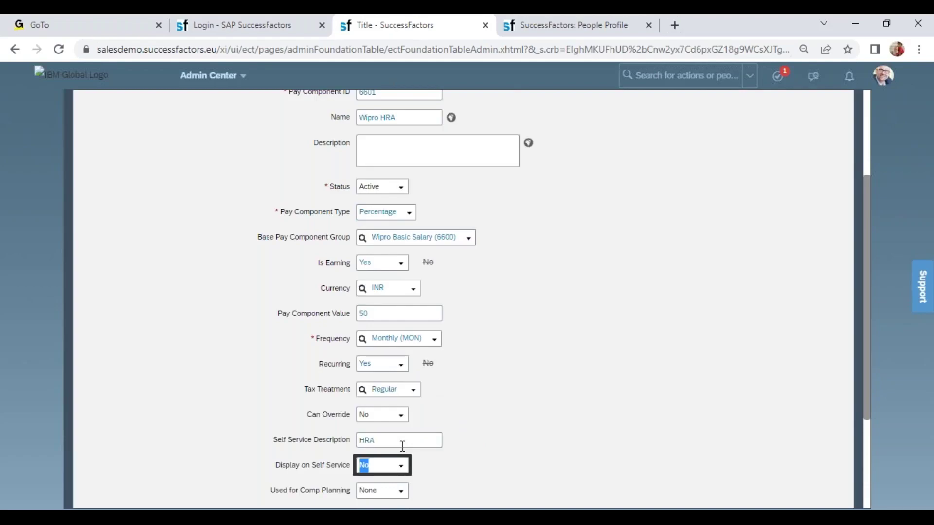
{"action": "left_click", "coordinate": [401, 468]}
{"action": "left_click", "coordinate": [388, 491]}
{"action": "left_click_drag", "start_coordinate": [865, 408], "coordinate": [866, 500]}
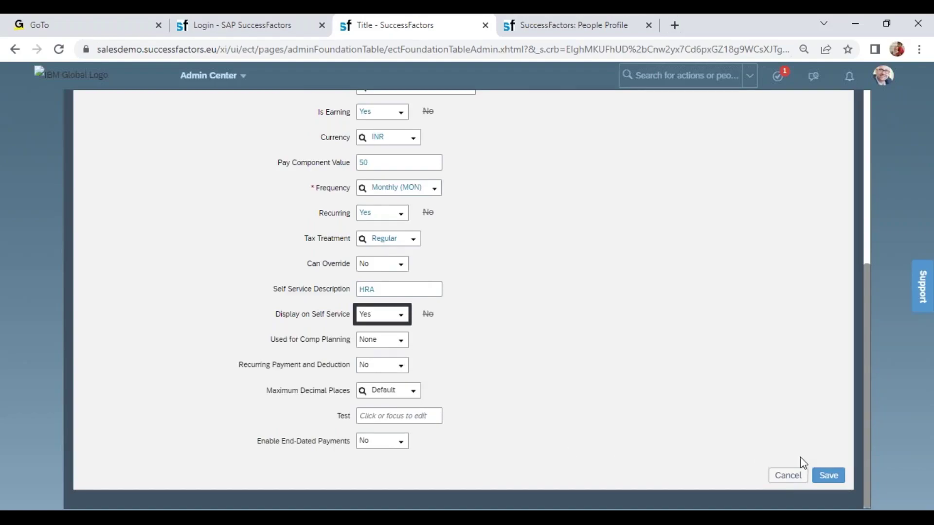
{"action": "left_click", "coordinate": [829, 477]}
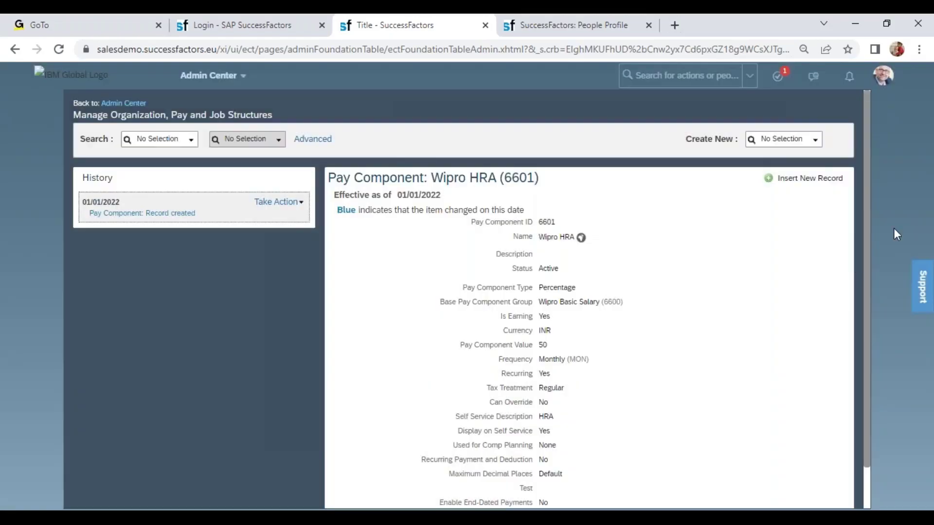
Start another new Pay Component record effective as of 01/01/2022
{"action": "left_click", "coordinate": [794, 141]}
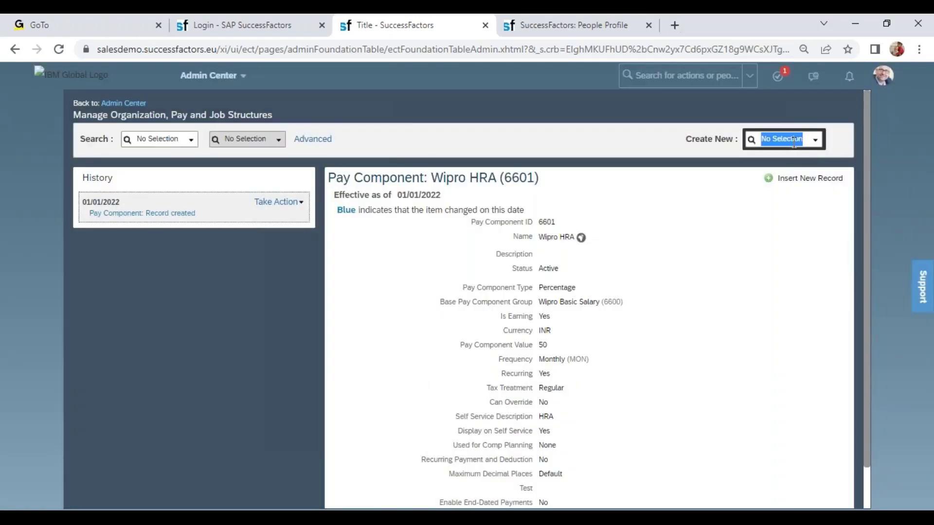
{"action": "type", "text": "pay"}
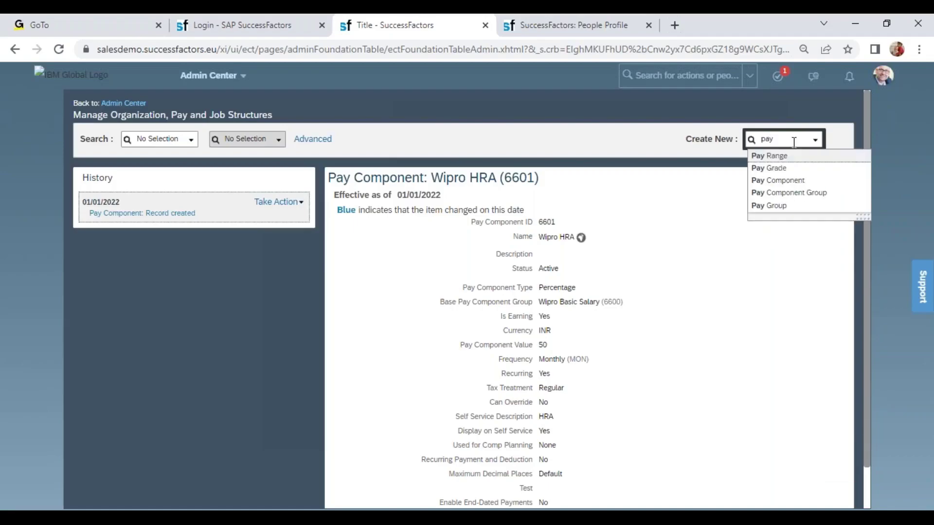
{"action": "left_click", "coordinate": [789, 187]}
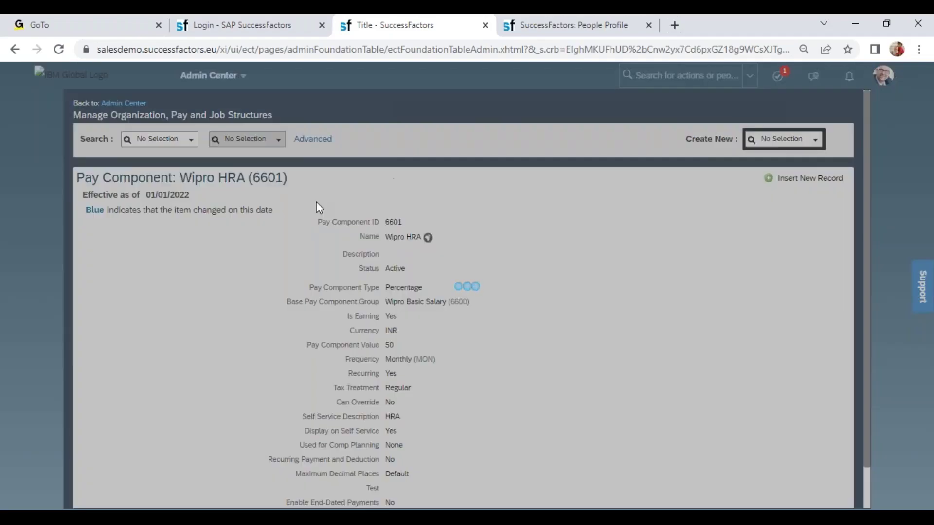
{"action": "type", "text": "0"}
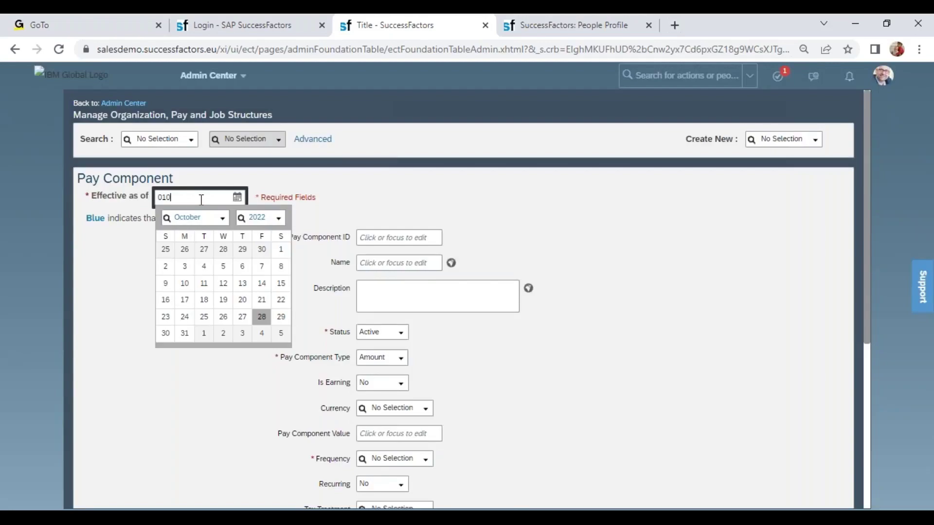
{"action": "type", "text": "1/01/2022"}
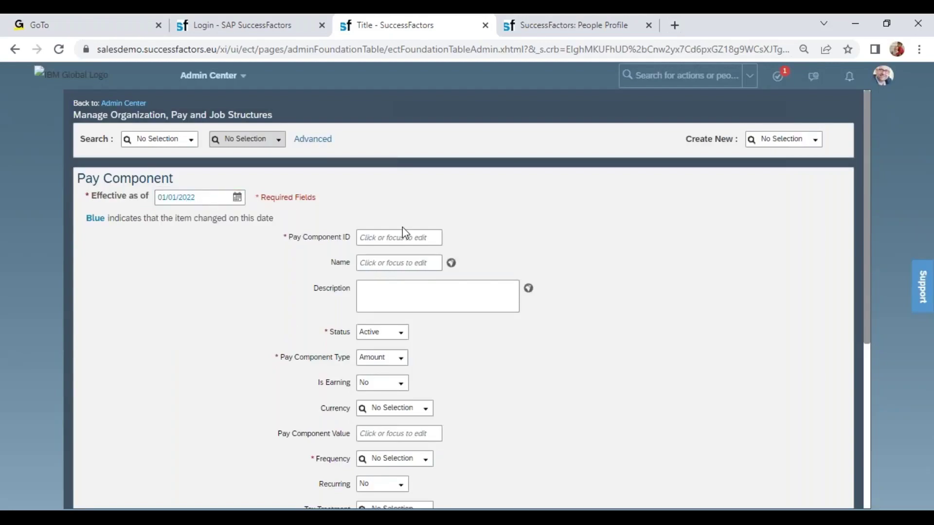
Enter 6602 as the Pay Component ID and Wipro Bonus as the name
{"action": "left_click", "coordinate": [388, 238]}
{"action": "type", "text": "6602"}
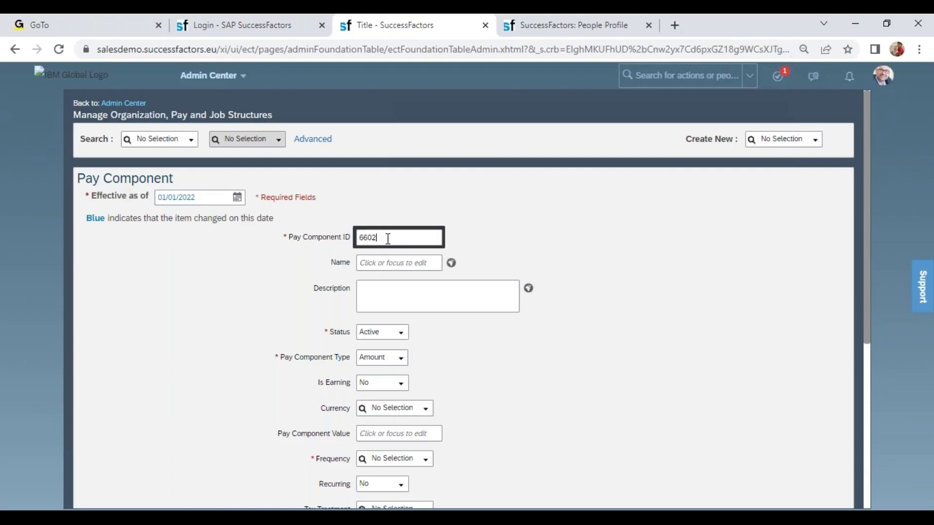
{"action": "key", "text": "Tab"}
{"action": "type", "text": "Wipro N"}
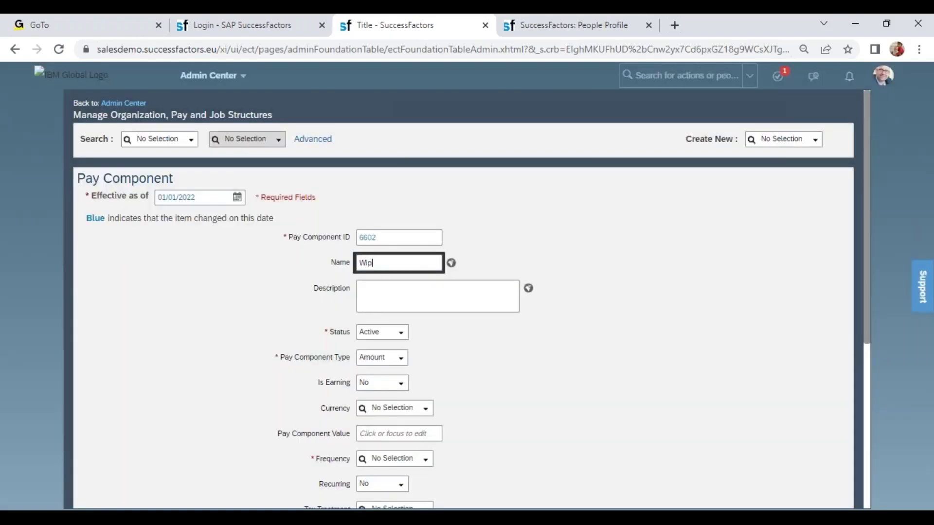
{"action": "key", "text": "BackSpace"}
{"action": "type", "text": "Bonus"}
{"action": "key", "text": "Tab"}
{"action": "key", "text": "Tab"}
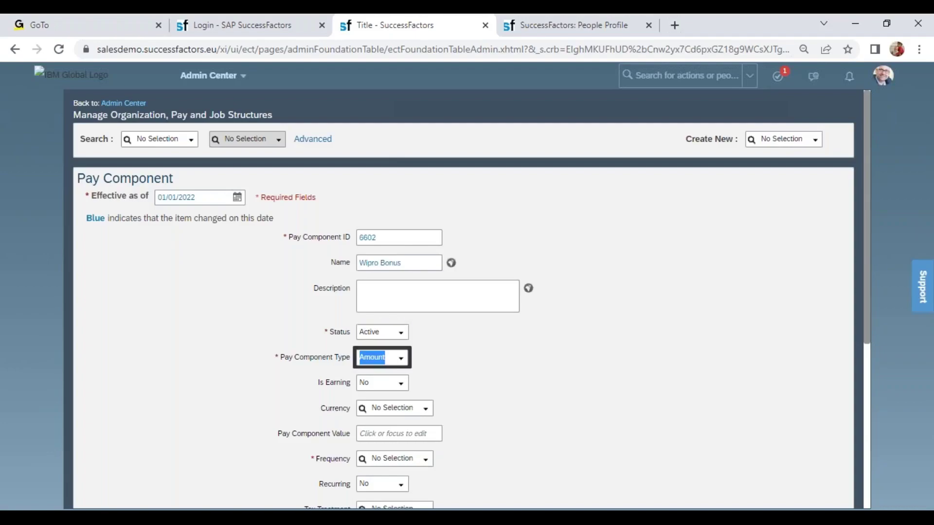
Mark the Wipro Bonus component as an earning and set its currency to INR
{"action": "key", "text": "Tab"}
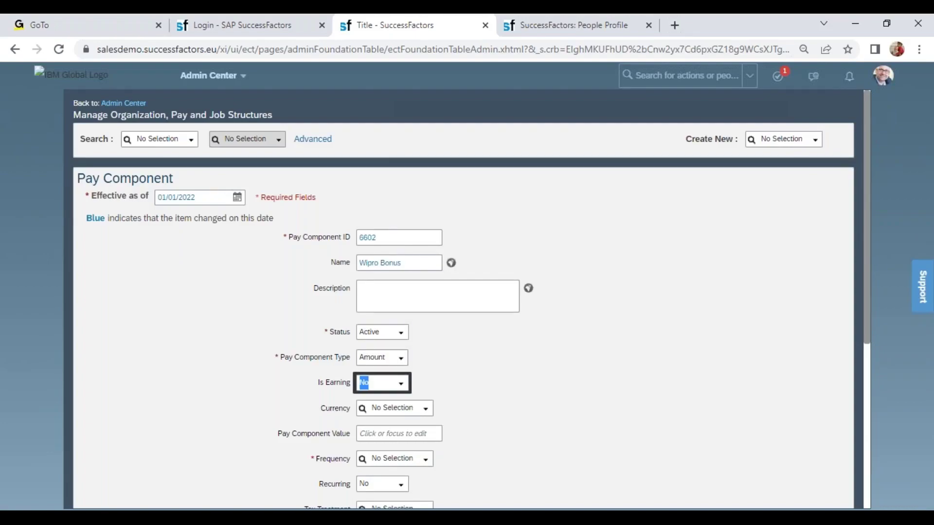
{"action": "left_click", "coordinate": [401, 384]}
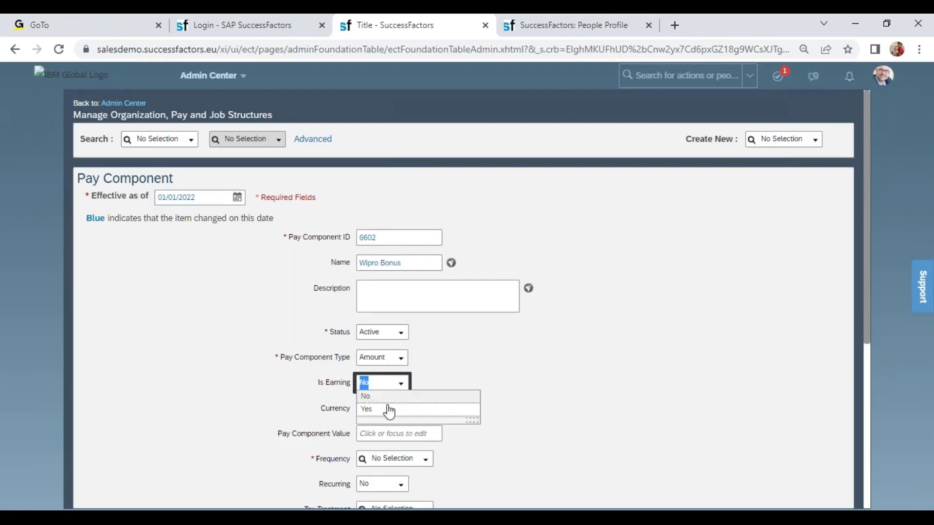
{"action": "left_click", "coordinate": [402, 409]}
{"action": "key", "text": "Tab"}
{"action": "type", "text": "inr"}
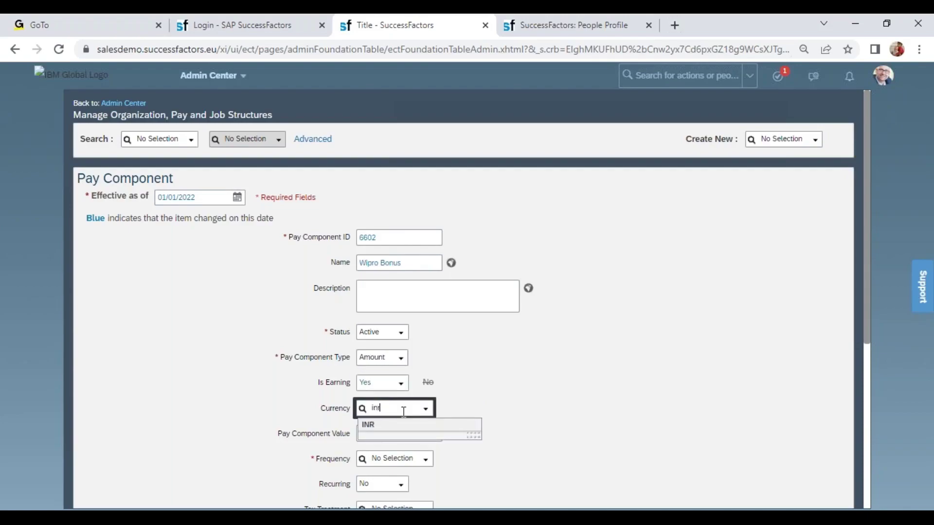
{"action": "left_click", "coordinate": [398, 427]}
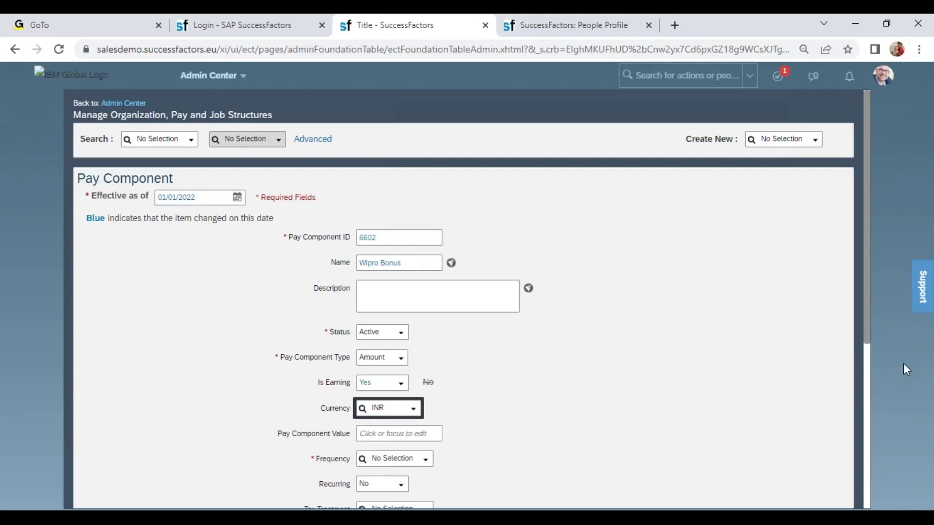
Set the Wipro Bonus component's frequency to Annual (ANN)
{"action": "left_click_drag", "start_coordinate": [871, 331], "coordinate": [872, 426]}
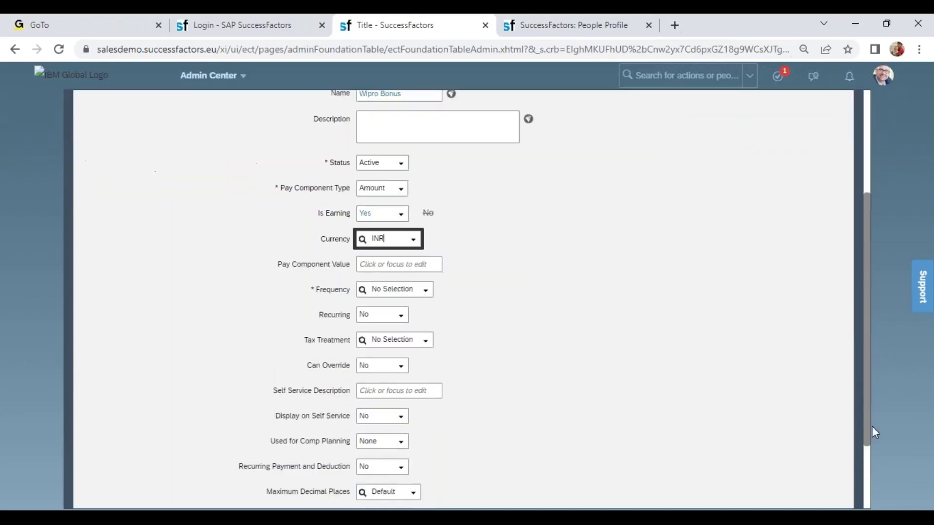
{"action": "left_click", "coordinate": [431, 294]}
{"action": "type", "text": "annu"}
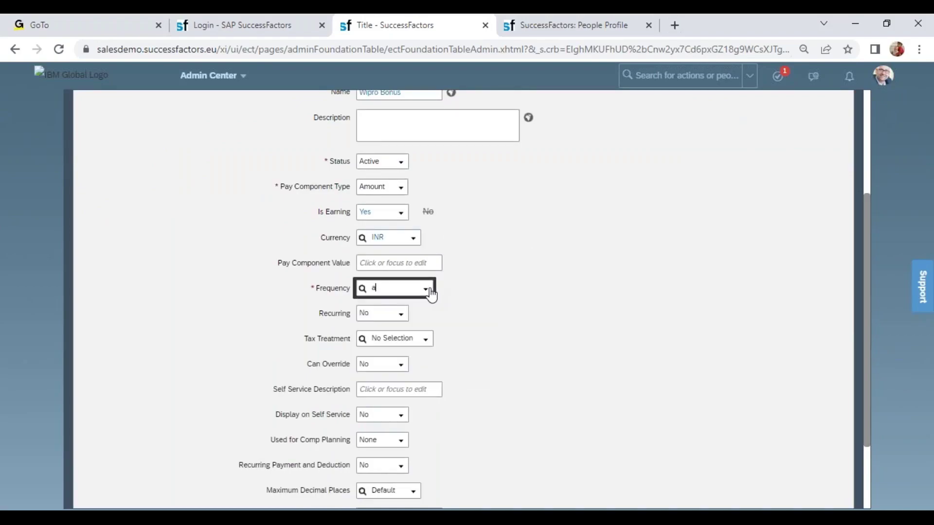
{"action": "left_click", "coordinate": [402, 307]}
{"action": "left_click", "coordinate": [401, 320]}
{"action": "left_click", "coordinate": [387, 339]}
{"action": "left_click", "coordinate": [409, 322]}
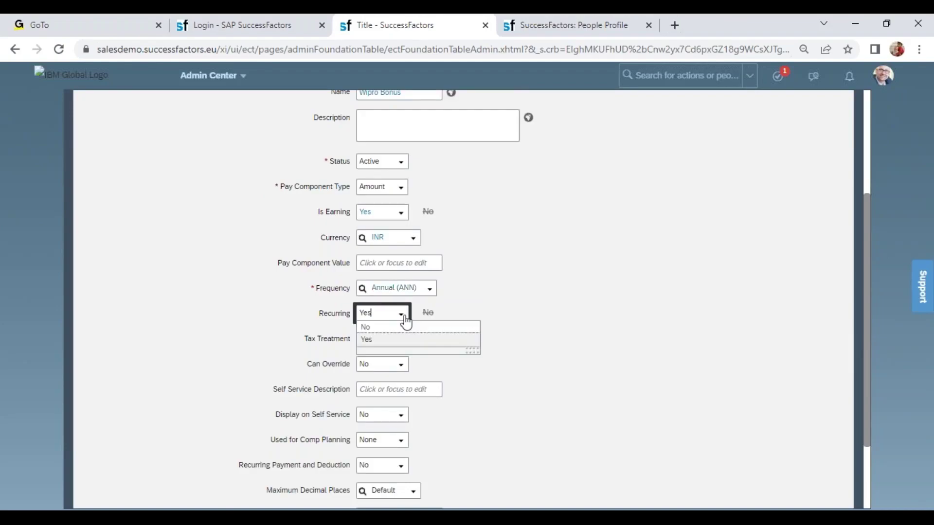
{"action": "left_click", "coordinate": [377, 325]}
Set the bonus component's Tax Treatment to Regular and Can Override to Yes
{"action": "left_click", "coordinate": [427, 342]}
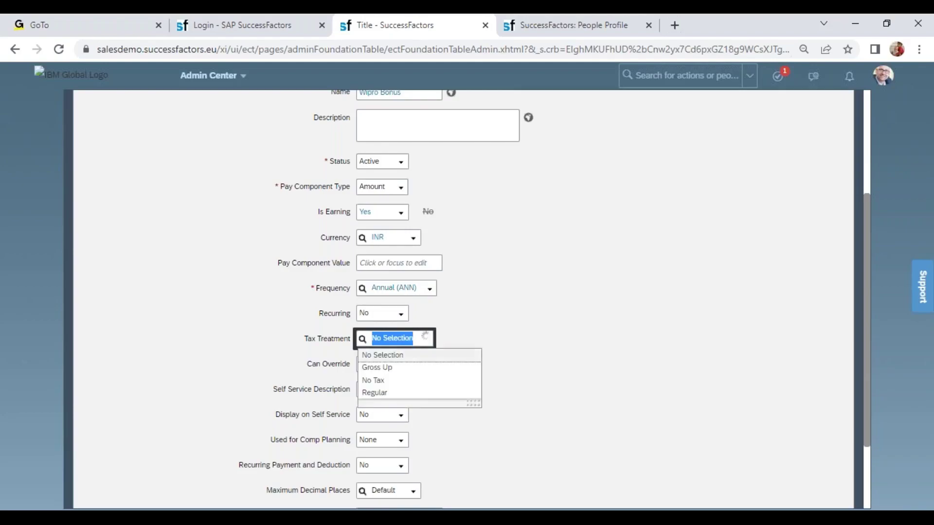
{"action": "left_click", "coordinate": [384, 392]}
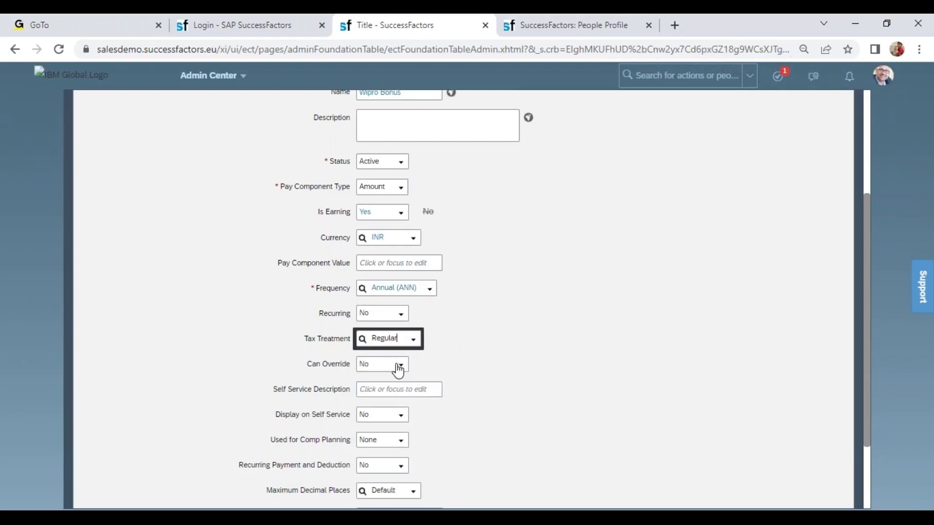
{"action": "left_click", "coordinate": [395, 365]}
{"action": "left_click", "coordinate": [382, 390]}
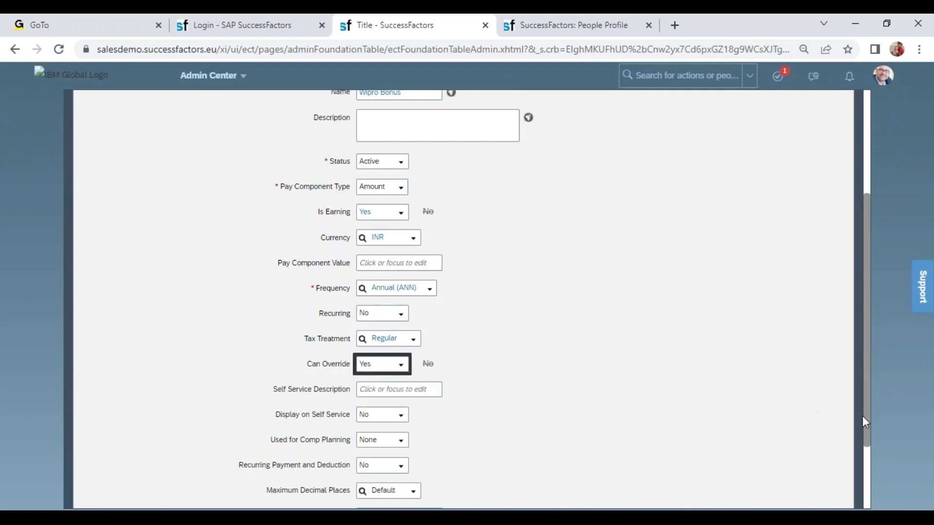
Enter Bonus as the Self Service Description and set Display on Self Service to Yes
{"action": "left_click_drag", "start_coordinate": [868, 428], "coordinate": [864, 492]}
{"action": "left_click", "coordinate": [372, 290]}
{"action": "type", "text": "N=Bonusq"}
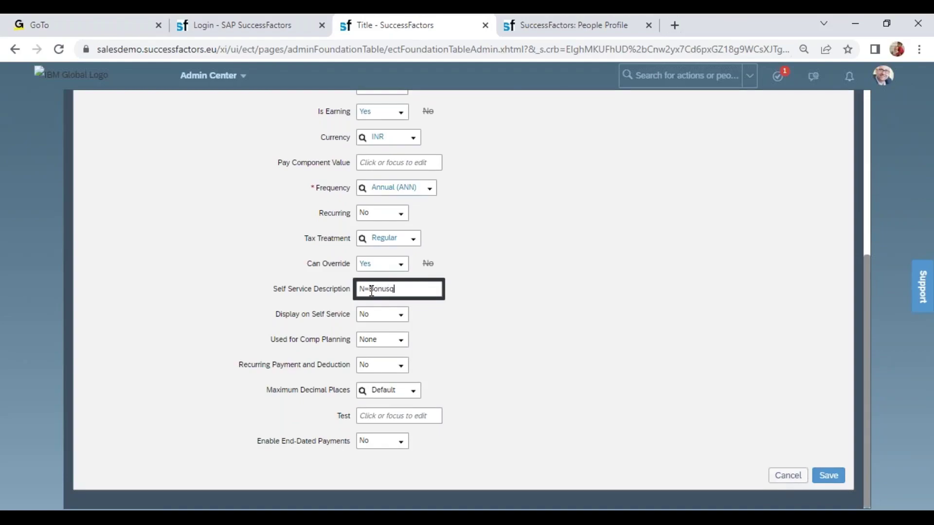
{"action": "key", "text": "BackSpace"}
{"action": "left_click", "coordinate": [371, 291]}
{"action": "key", "text": "BackSpace"}
{"action": "key", "text": "BackSpace"}
{"action": "left_click", "coordinate": [402, 316]}
{"action": "left_click", "coordinate": [397, 339]}
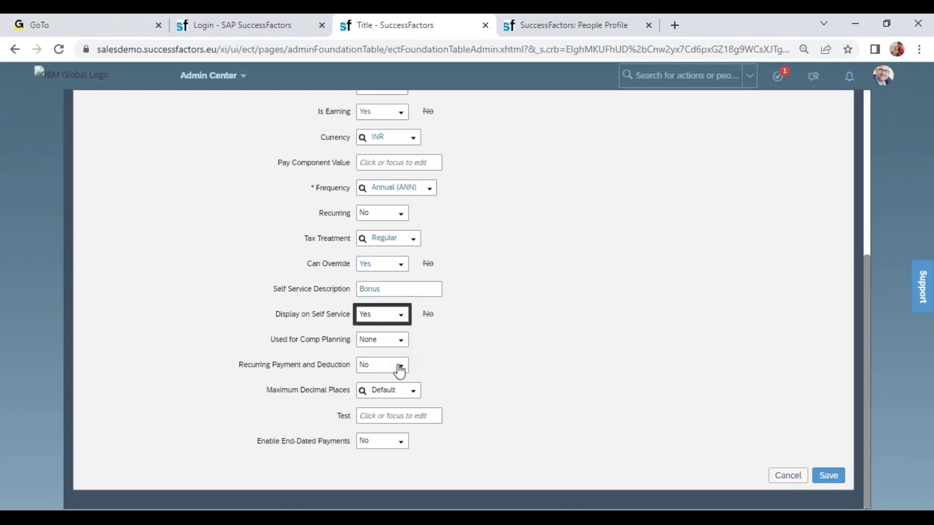
Keep Recurring Payment and Deduction at No and save the Wipro Bonus pay component
{"action": "left_click", "coordinate": [398, 365]}
{"action": "left_click", "coordinate": [416, 379]}
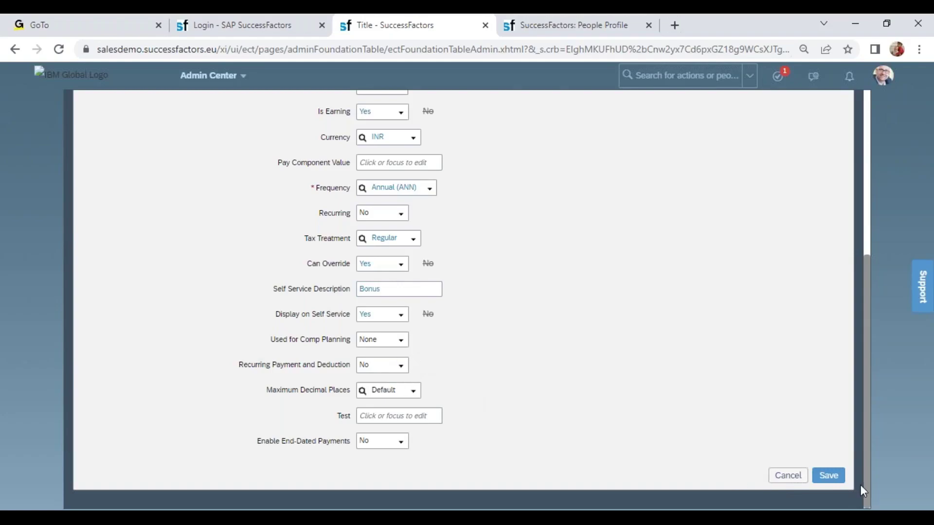
{"action": "left_click", "coordinate": [832, 484]}
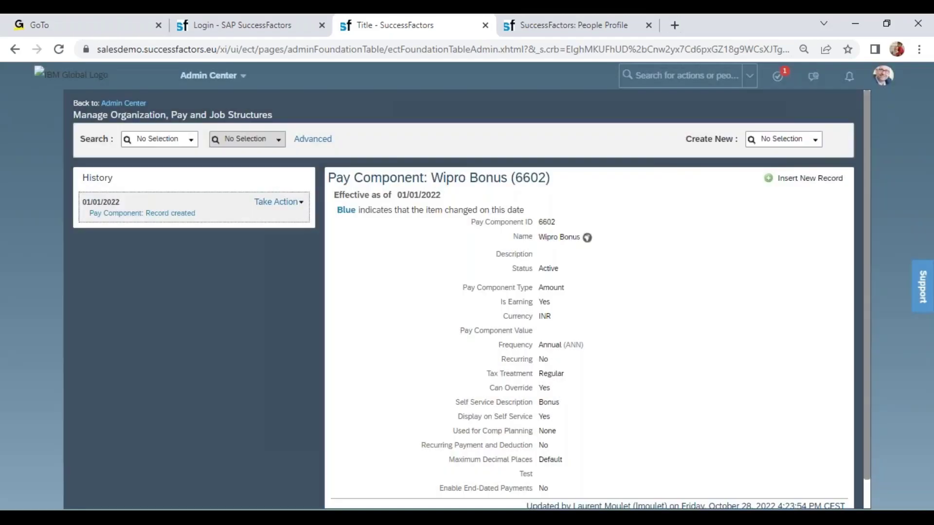
Start a new Pay Component record with an effective date of 01/01/2022
{"action": "left_click", "coordinate": [770, 140]}
{"action": "type", "text": "pay"}
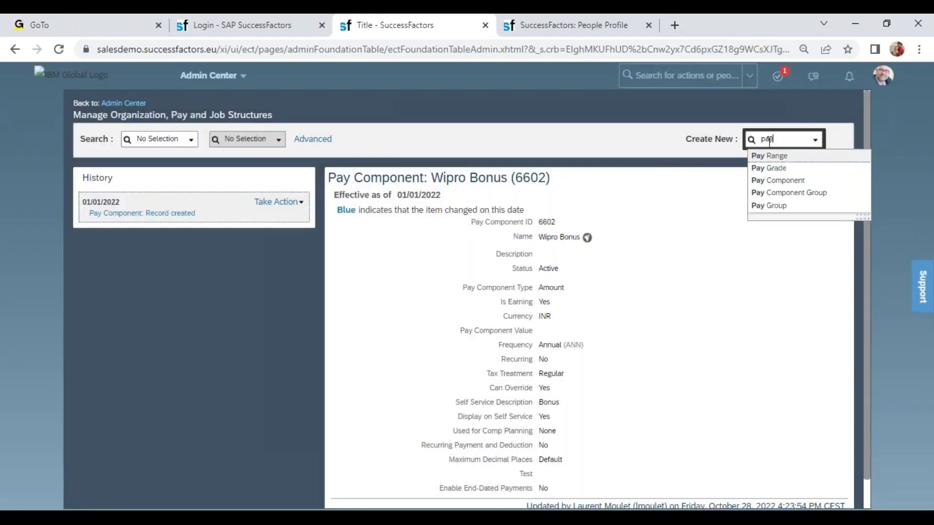
{"action": "left_click", "coordinate": [774, 181]}
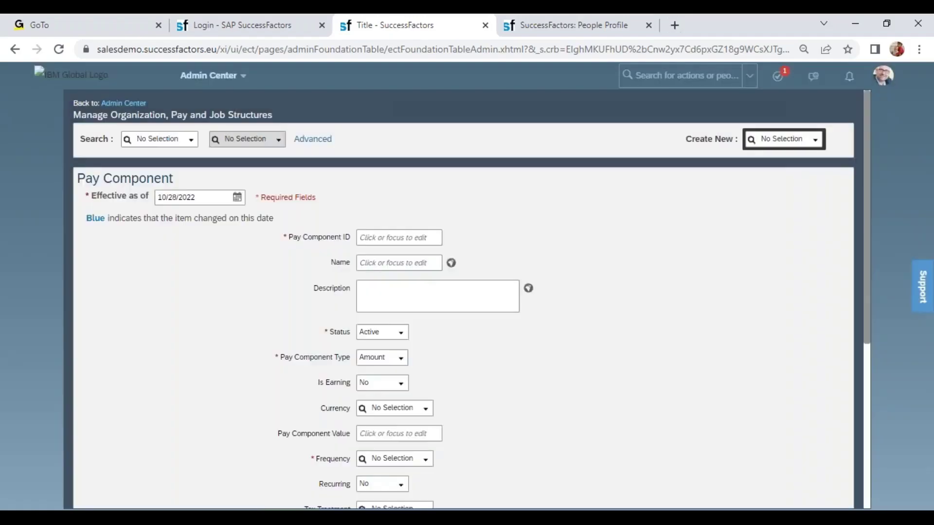
{"action": "left_click", "coordinate": [212, 203]}
{"action": "type", "text": "01/01/2022"}
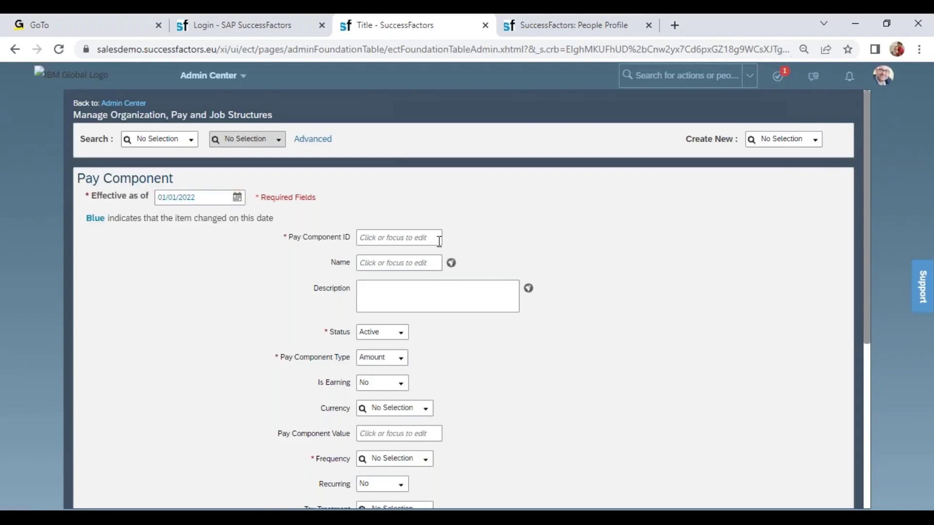
Enter 6603 as the Pay Component ID and Wipro Salary Deduction as the name
{"action": "left_click", "coordinate": [398, 239]}
{"action": "type", "text": "660"}
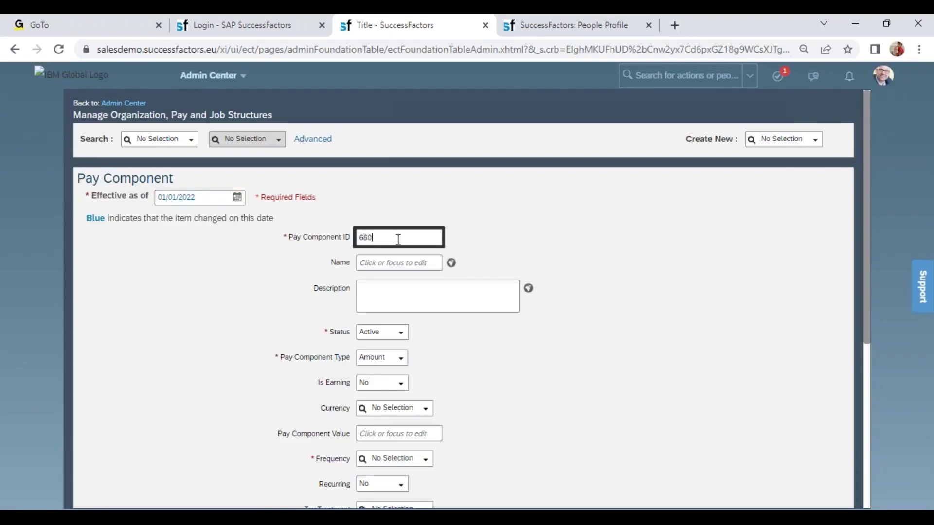
{"action": "type", "text": "3"}
{"action": "left_click", "coordinate": [379, 264]}
{"action": "type", "text": "Wipro Salary Deduction"}
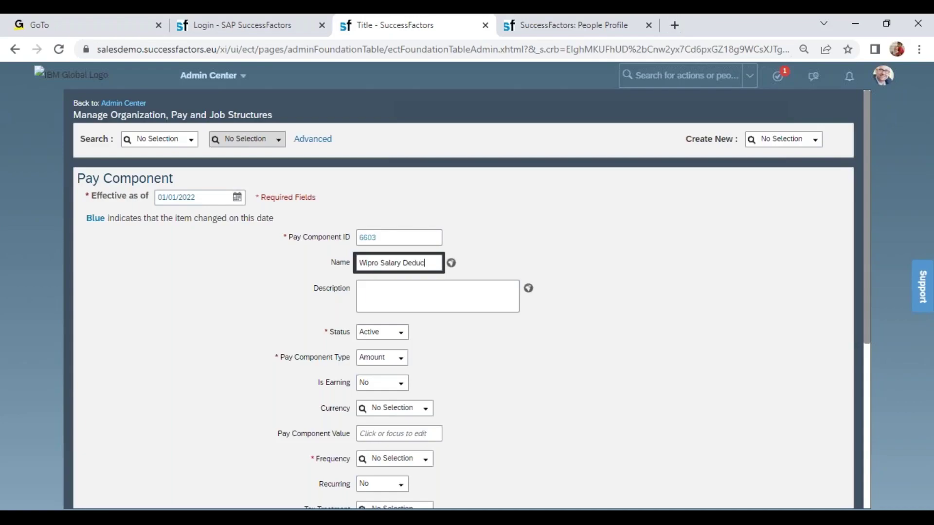
Keep Is Earning at No and set the salary deduction component's currency to INR
{"action": "key", "text": "Tab"}
{"action": "key", "text": "Tab"}
{"action": "key", "text": "Tab"}
{"action": "key", "text": "Tab"}
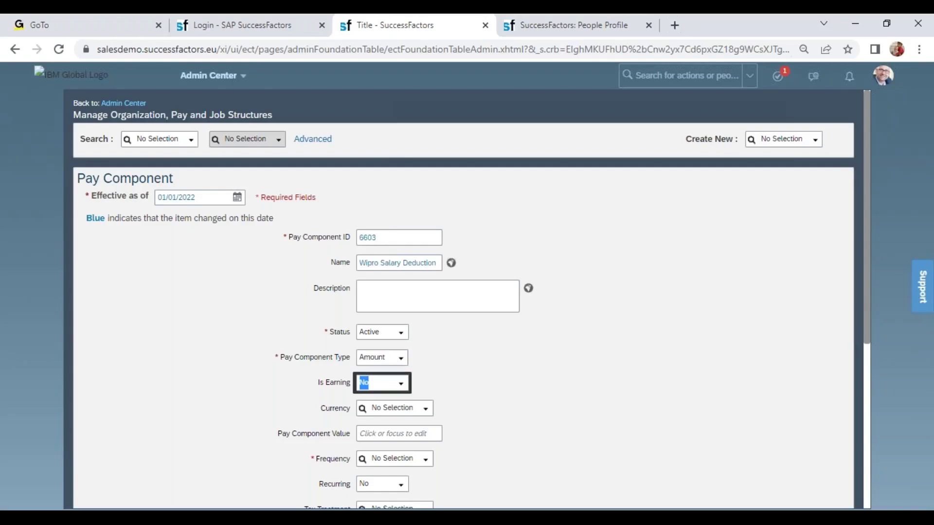
{"action": "left_click", "coordinate": [428, 419]}
{"action": "left_click", "coordinate": [400, 408]}
{"action": "type", "text": "inr"}
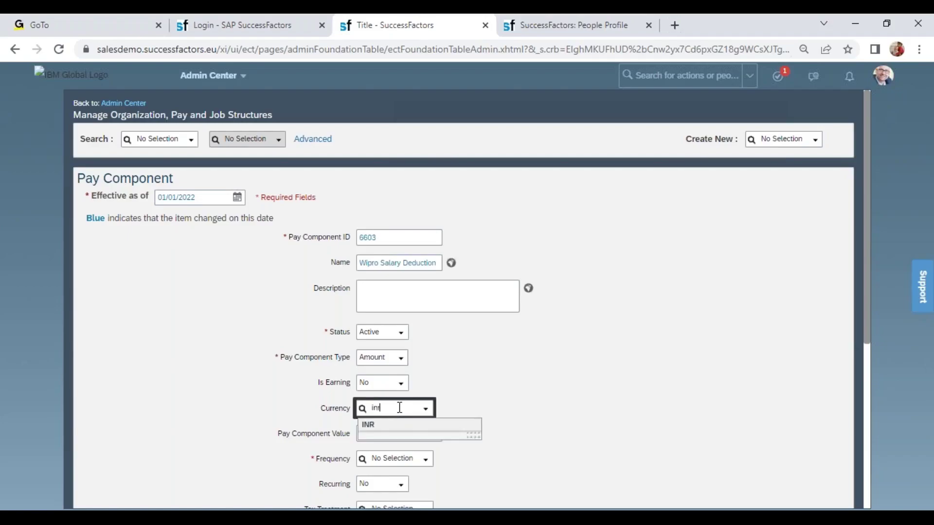
{"action": "left_click", "coordinate": [391, 426]}
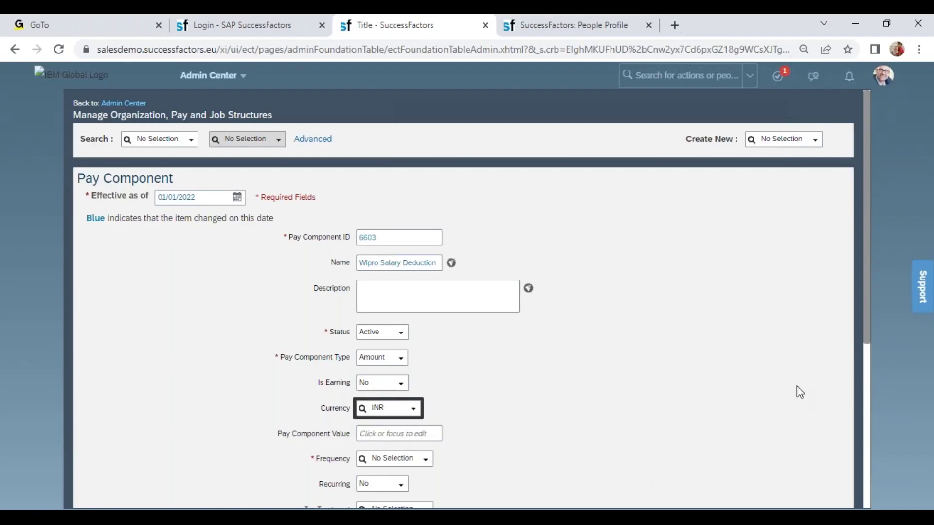
Check the employee's compensation in the People Profile and set the deduction component's frequency to Monthly (MON)
{"action": "scroll", "coordinate": [866, 330], "scroll_direction": "down", "scroll_amount": 1}
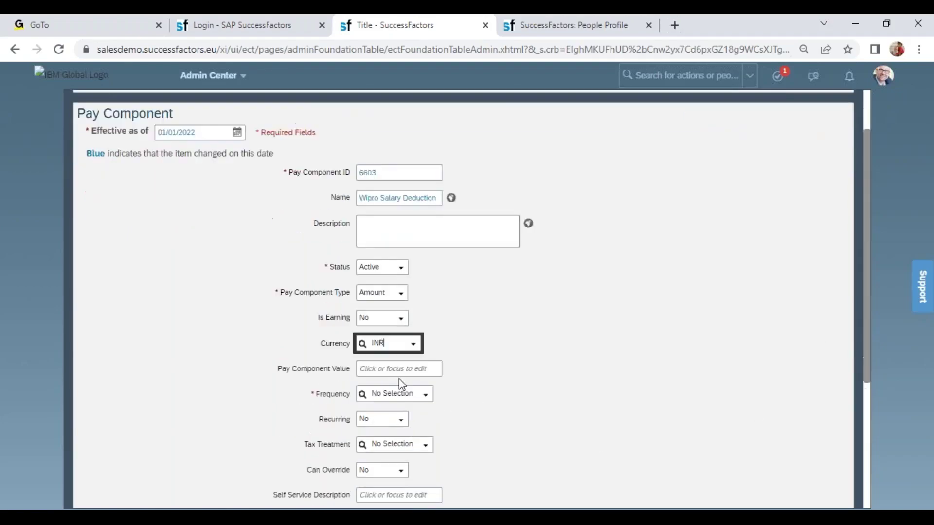
{"action": "left_click", "coordinate": [374, 395]}
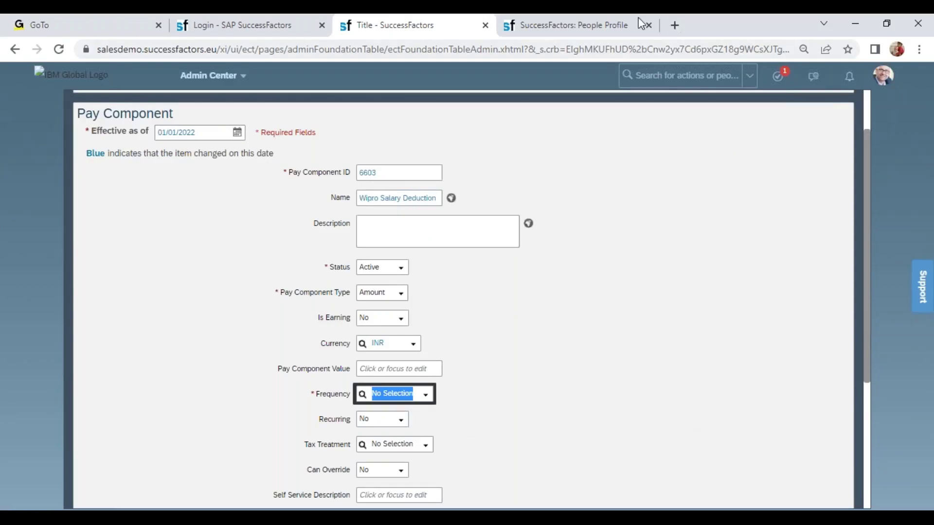
{"action": "left_click", "coordinate": [550, 17]}
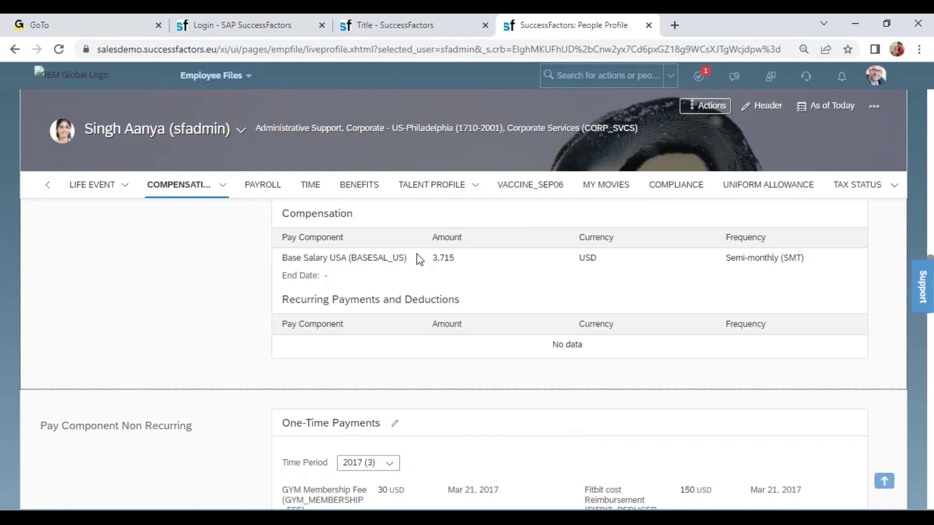
{"action": "left_click", "coordinate": [435, 27]}
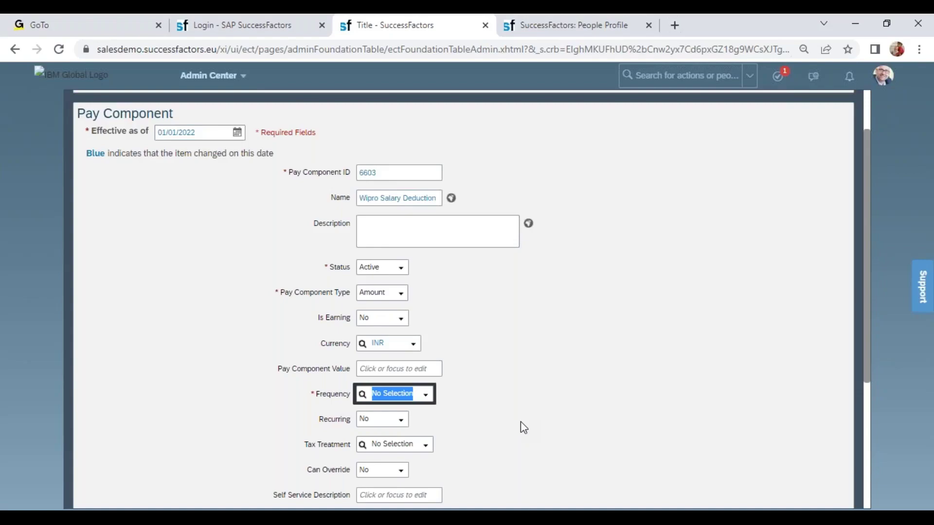
{"action": "type", "text": "m"}
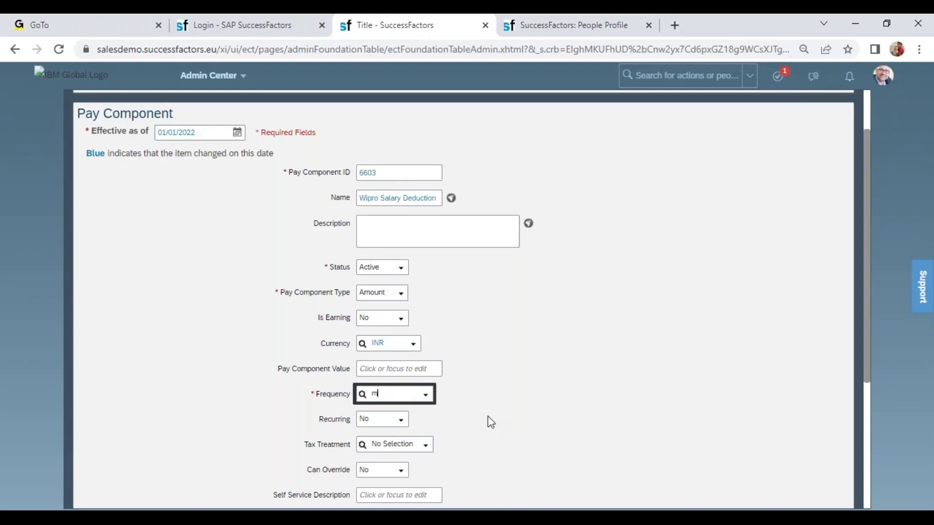
{"action": "type", "text": "on"}
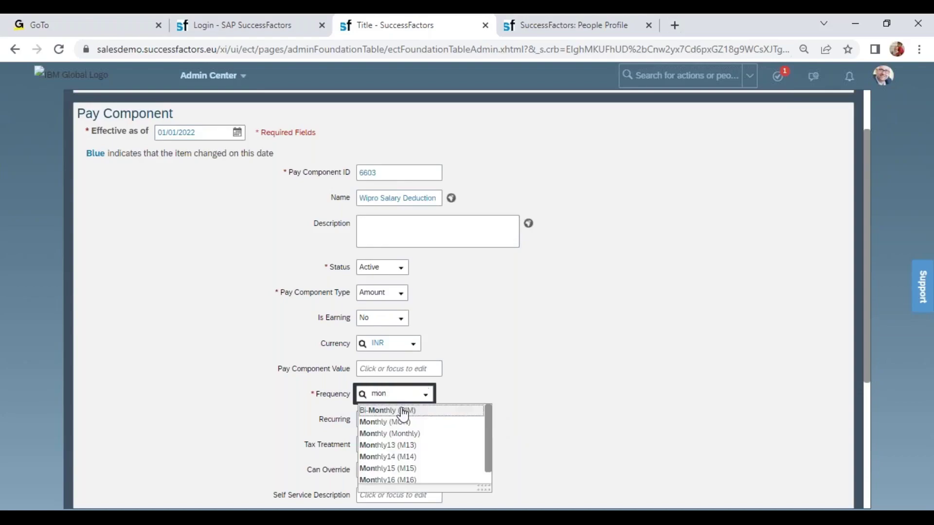
{"action": "left_click", "coordinate": [411, 417]}
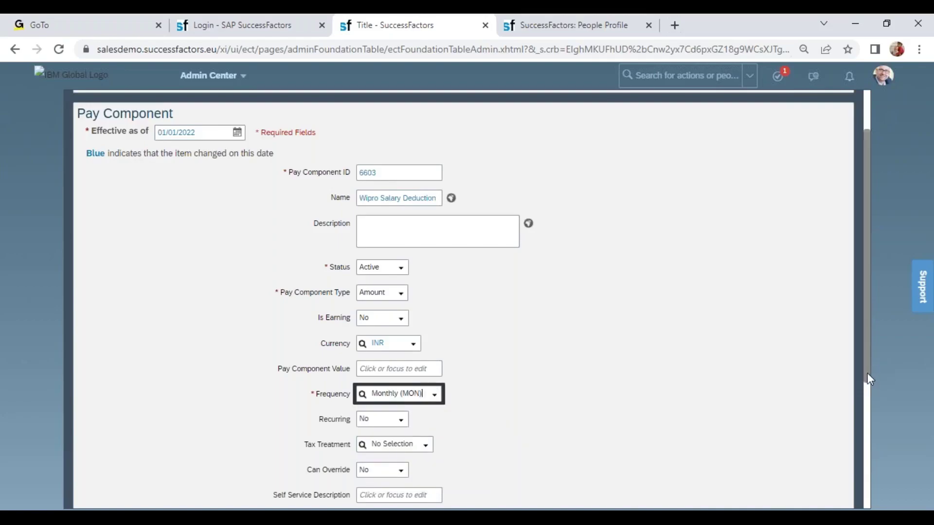
Leave Tax Treatment unselected and set Can Override to Yes for the salary deduction component
{"action": "scroll", "coordinate": [868, 373], "scroll_direction": "down", "scroll_amount": 5}
{"action": "left_click", "coordinate": [428, 246]}
{"action": "left_click", "coordinate": [450, 285]}
{"action": "left_click", "coordinate": [406, 280]}
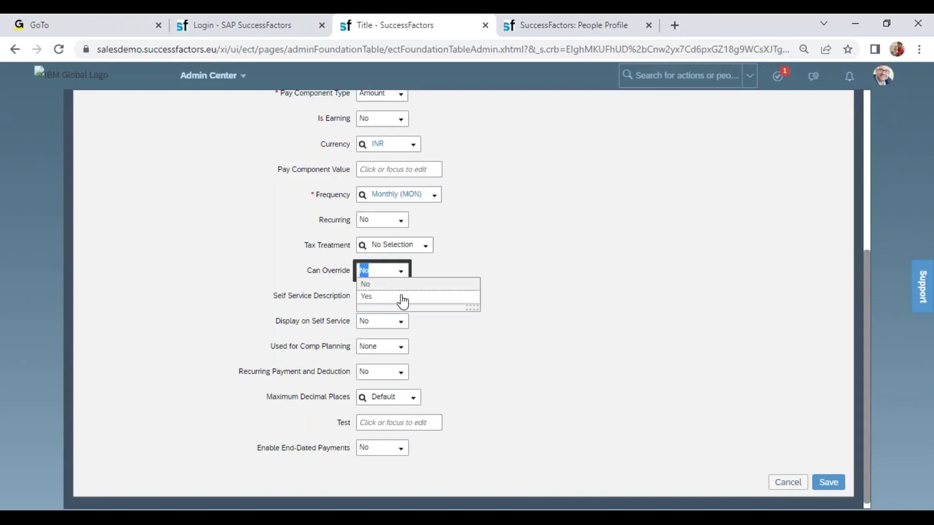
{"action": "left_click", "coordinate": [389, 298]}
Enter Salary Deduction as the Self Service Description and set Display on Self Service to Yes
{"action": "left_click", "coordinate": [408, 295]}
{"action": "type", "text": "Salary Deduction"}
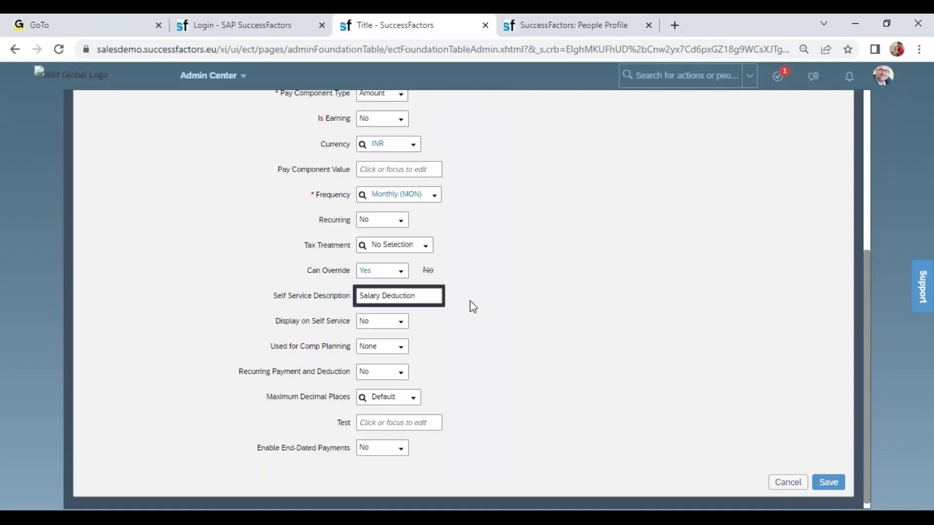
{"action": "left_click", "coordinate": [497, 330]}
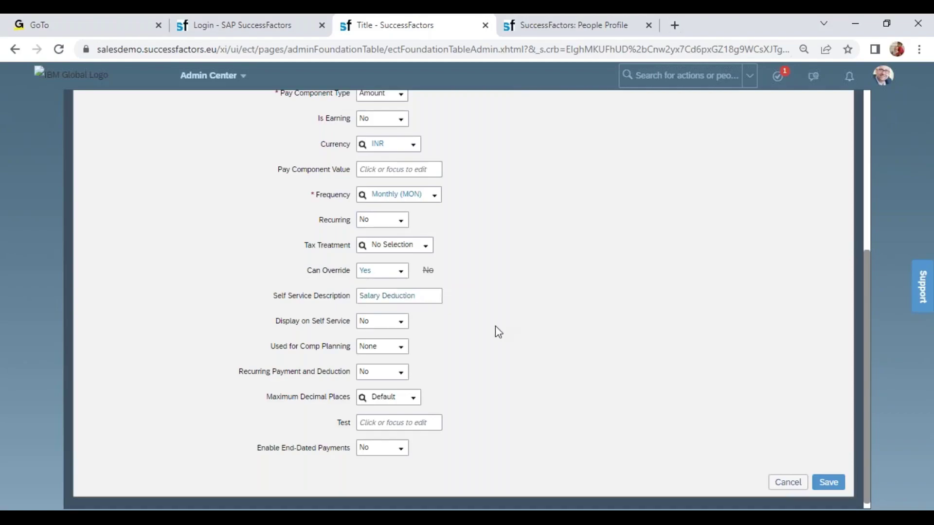
{"action": "left_click", "coordinate": [389, 347]}
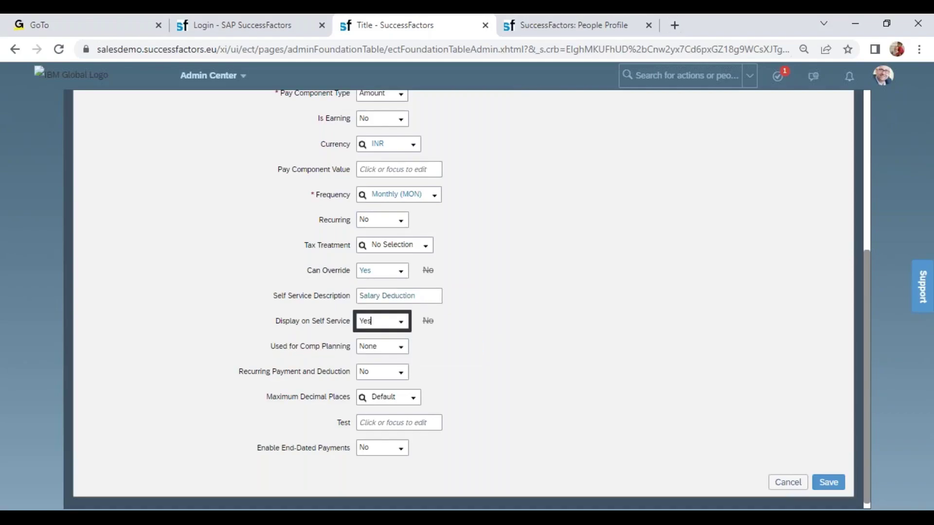
Set Recurring Payment and Deduction and Enable End-Dated Payments to Yes, and save the Wipro Salary Deduction pay component
{"action": "left_click", "coordinate": [400, 376]}
{"action": "left_click", "coordinate": [389, 395]}
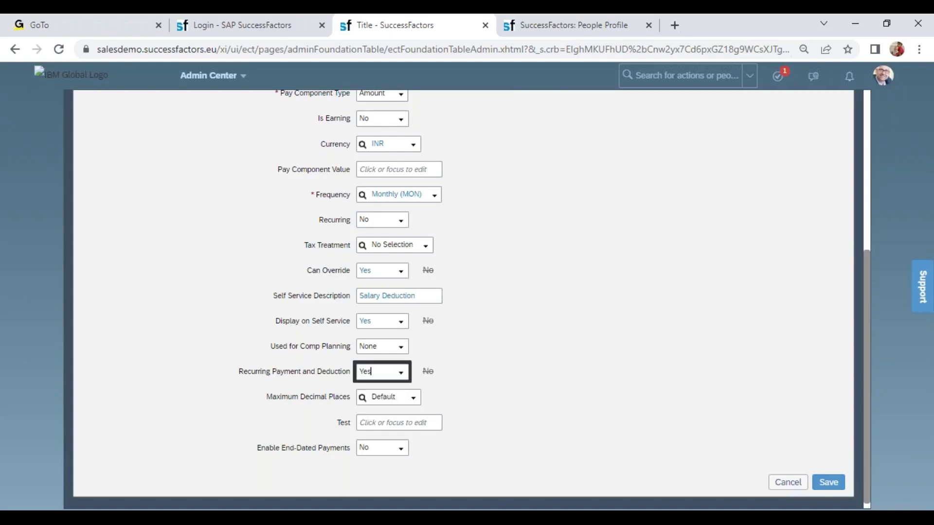
{"action": "left_click", "coordinate": [401, 449]}
{"action": "left_click", "coordinate": [383, 475]}
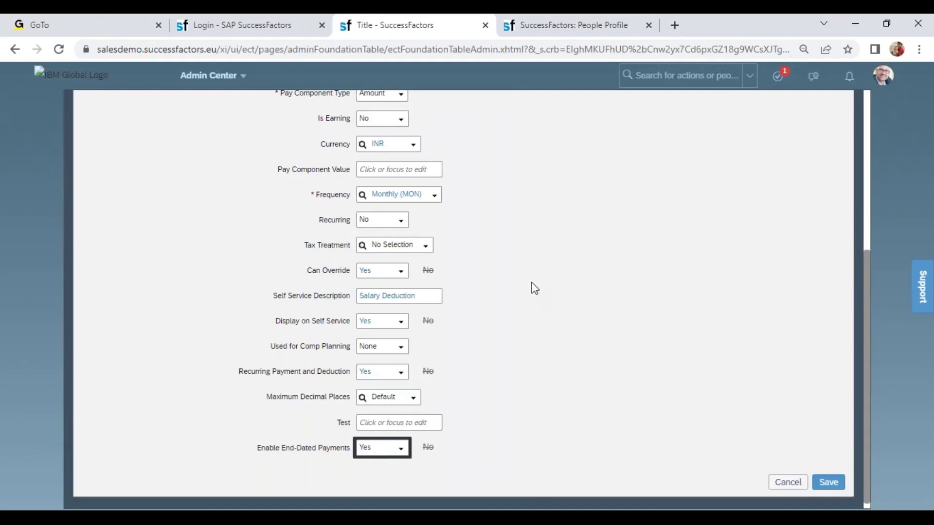
{"action": "left_click", "coordinate": [827, 487]}
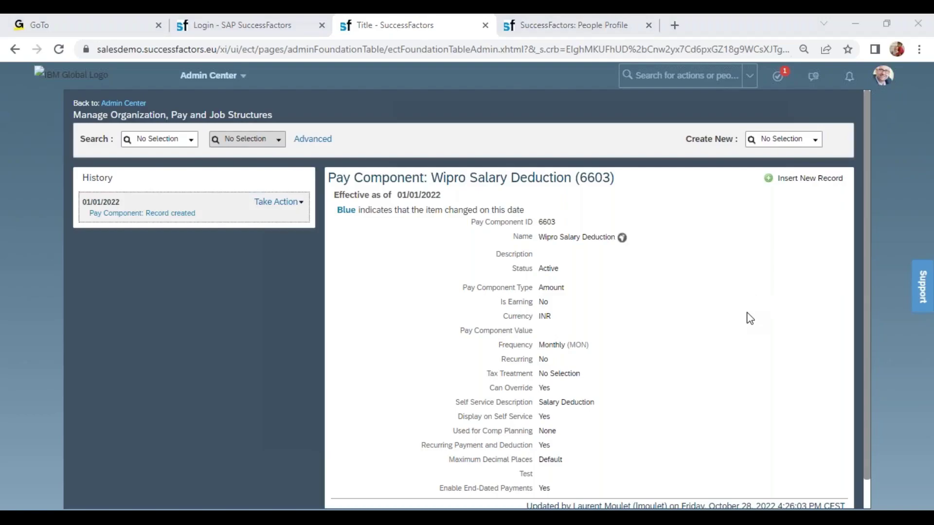
Switch to the Excel training workbook and enter the note "Pay component --> Country" in cell C141 of the October Evening sheet
{"action": "key", "text": "alt+Tab"}
{"action": "scroll", "coordinate": [930, 480], "scroll_direction": "down", "scroll_amount": 1}
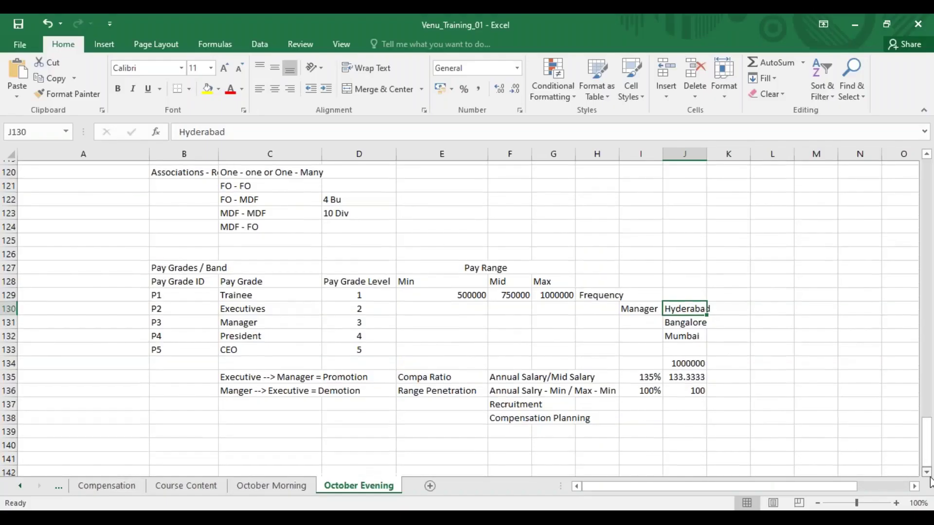
{"action": "left_click", "coordinate": [289, 427]}
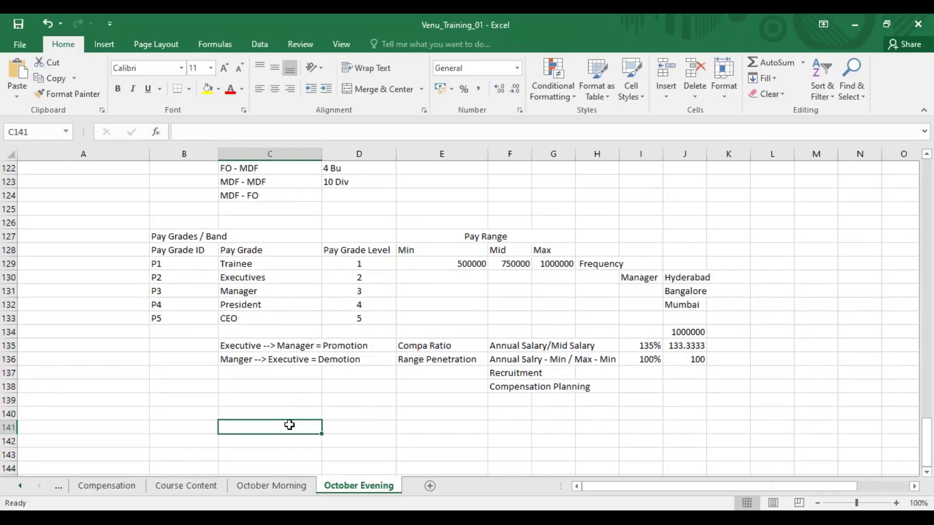
{"action": "type", "text": "Pay "}
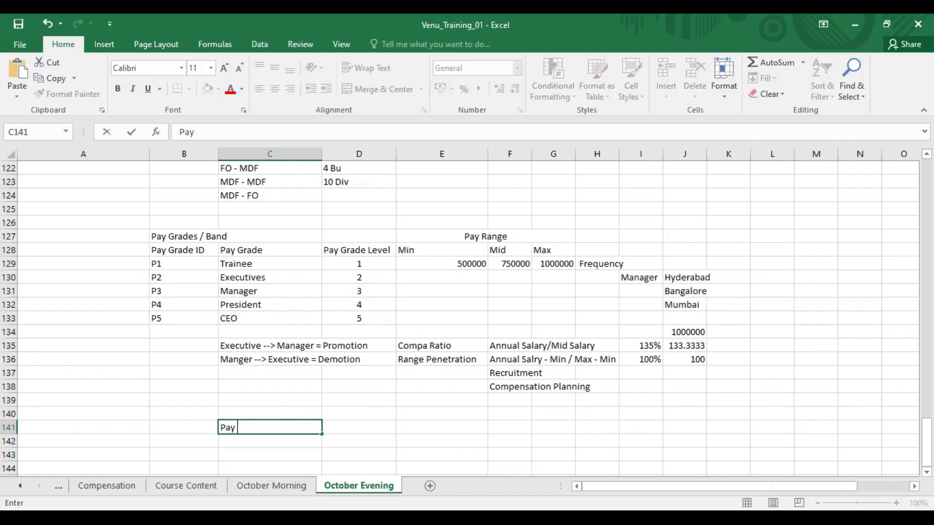
{"action": "type", "text": "component -->"}
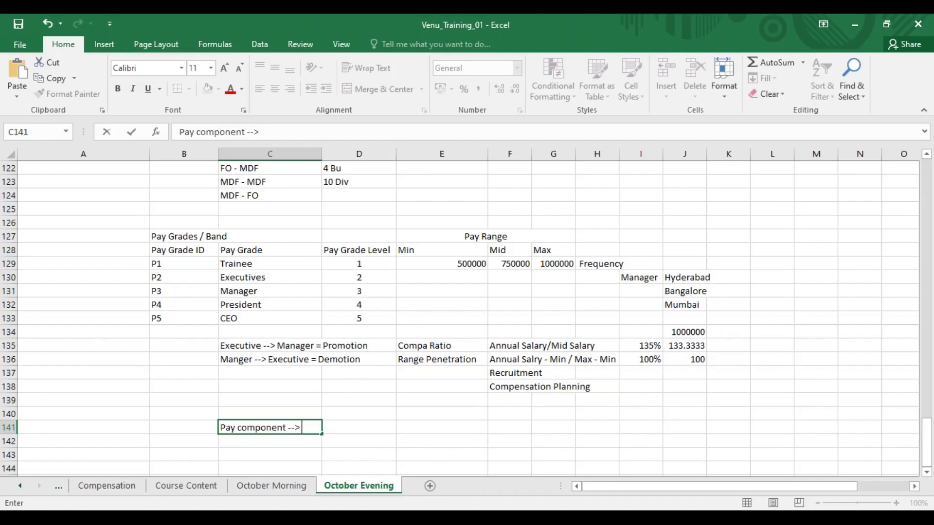
{"action": "type", "text": " Country"}
{"action": "left_click", "coordinate": [416, 428]}
{"action": "left_click", "coordinate": [296, 425]}
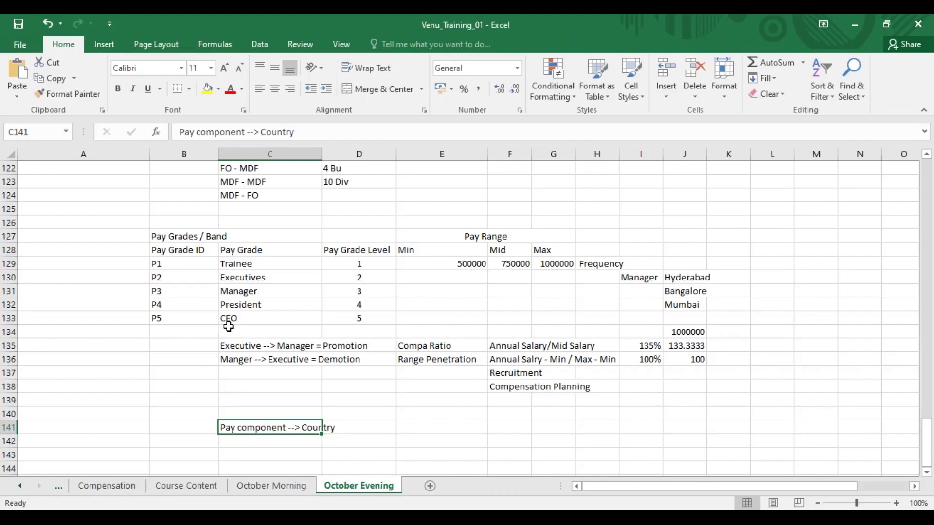
Return to SuccessFactors in the browser, find the Manage Data action and open it
{"action": "key", "text": "alt+Tab"}
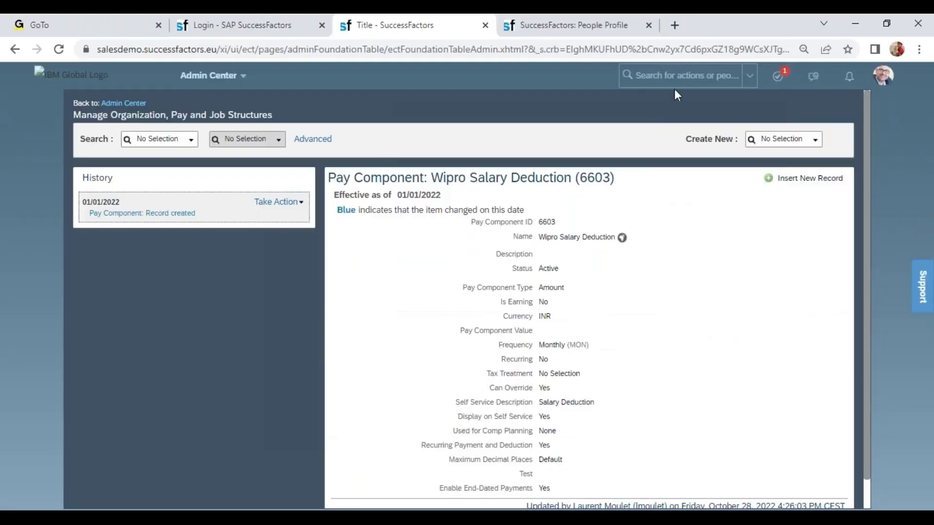
{"action": "type", "text": "man data"}
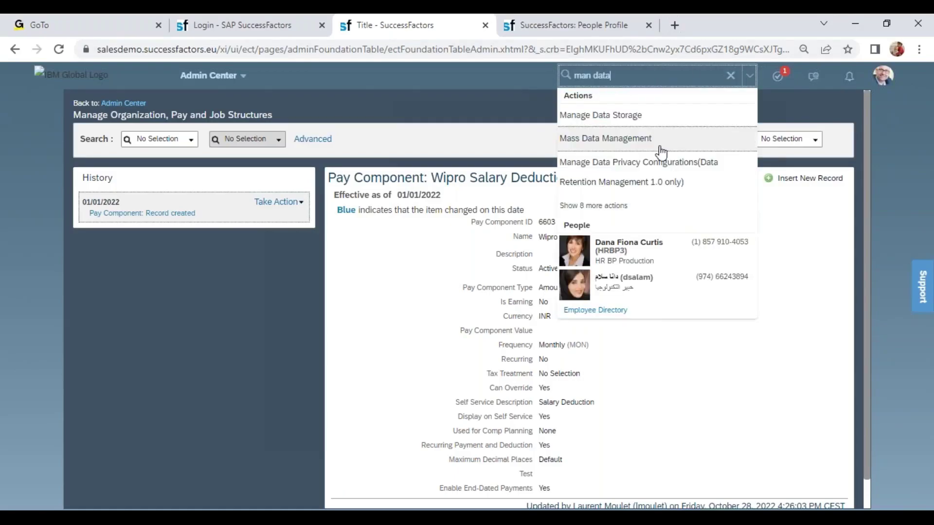
{"action": "left_click", "coordinate": [604, 205]}
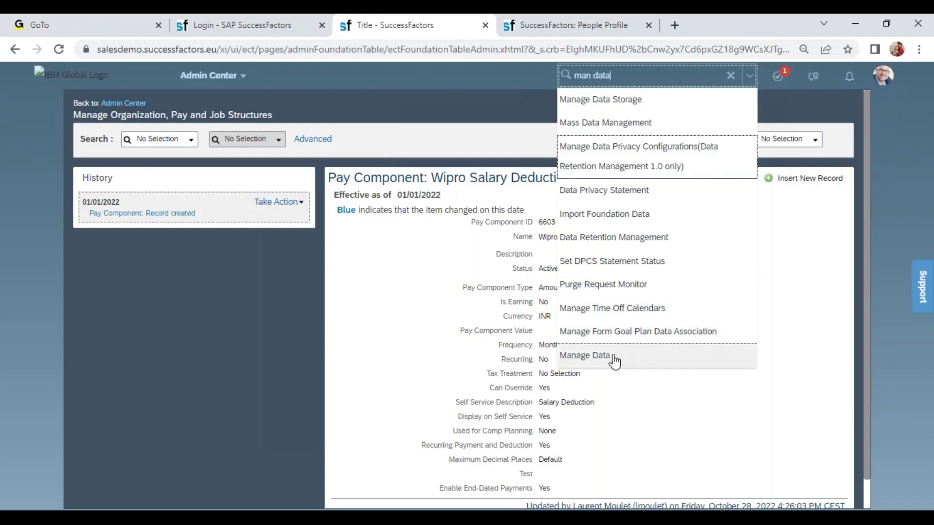
{"action": "left_click", "coordinate": [599, 355]}
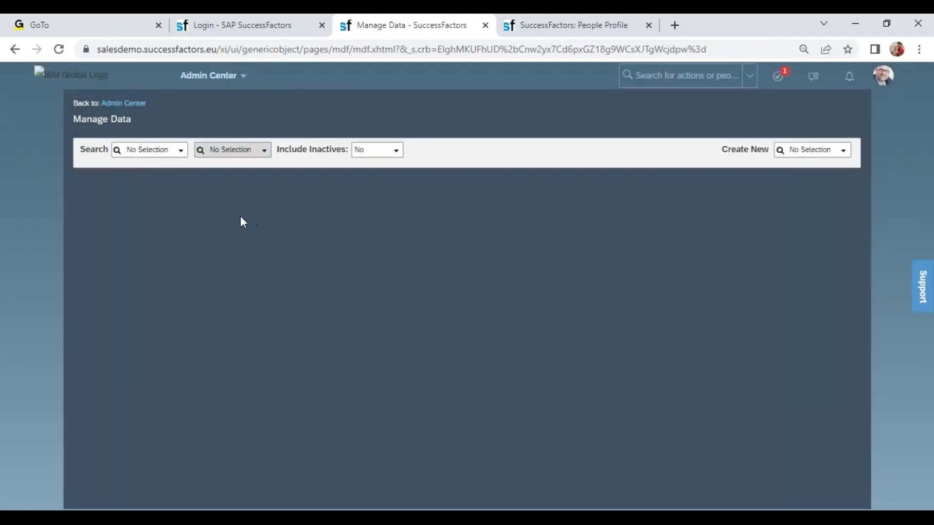
Look up the Country/Region record for India (IND) and locate its FOWPayComponent section
{"action": "left_click", "coordinate": [145, 151]}
{"action": "type", "text": "c"}
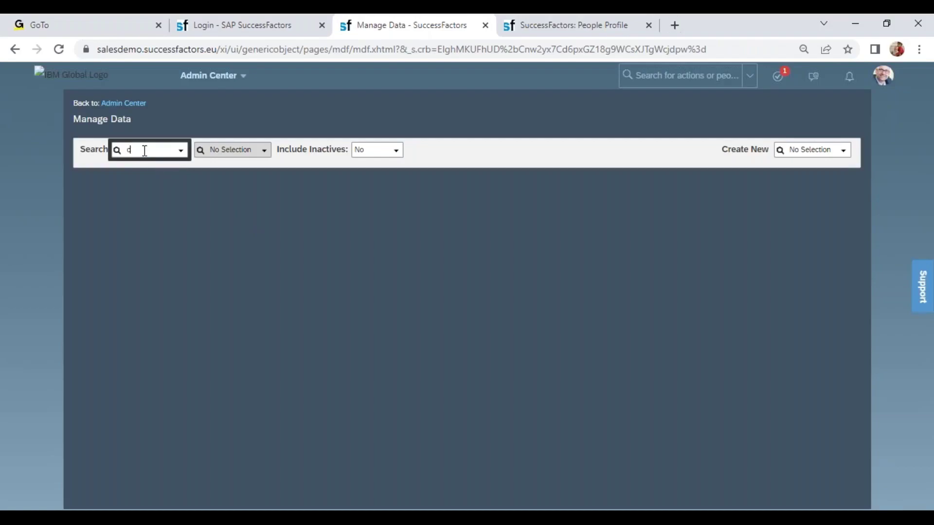
{"action": "type", "text": "ountr"}
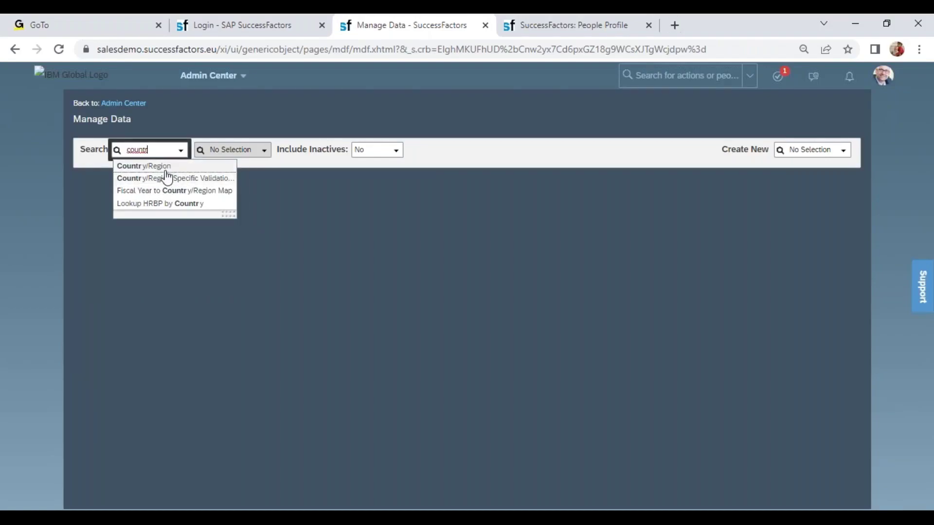
{"action": "left_click", "coordinate": [180, 166]}
{"action": "left_click", "coordinate": [232, 145]}
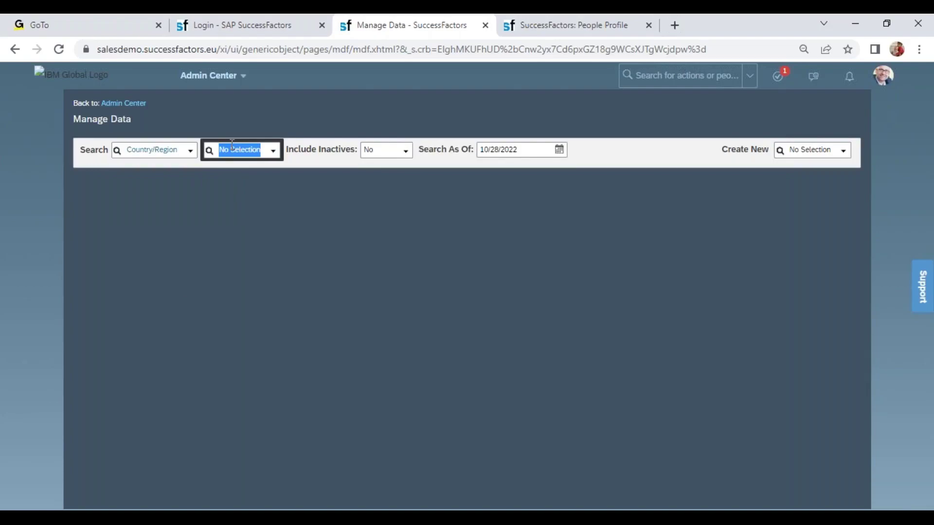
{"action": "type", "text": "indi"}
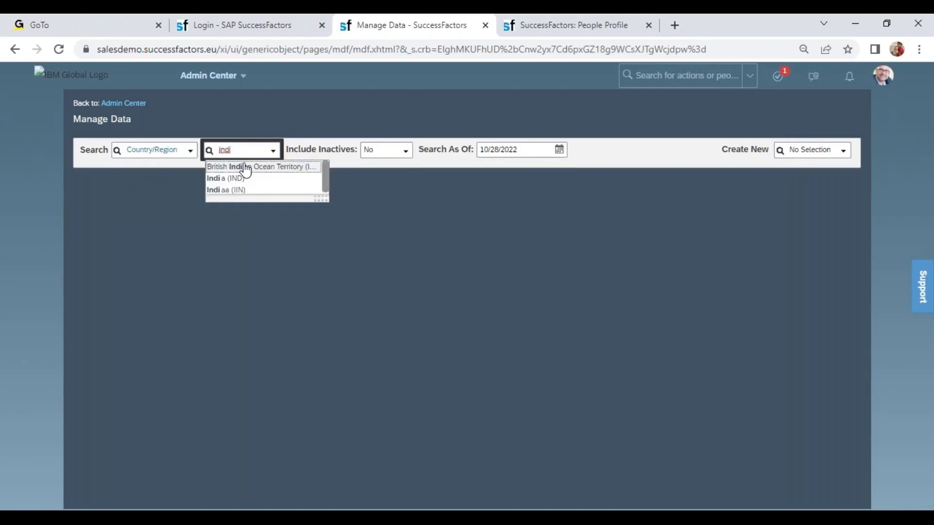
{"action": "left_click", "coordinate": [243, 178]}
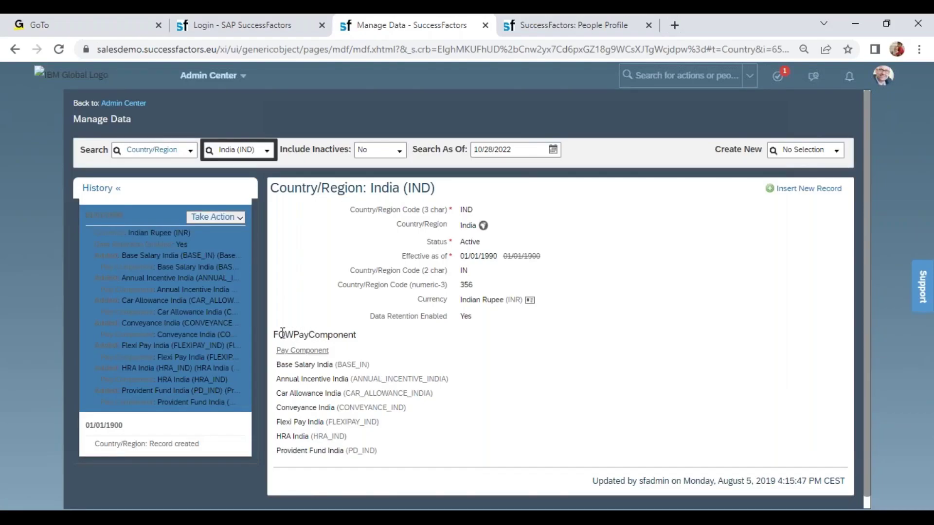
{"action": "left_click_drag", "start_coordinate": [283, 335], "coordinate": [359, 336]}
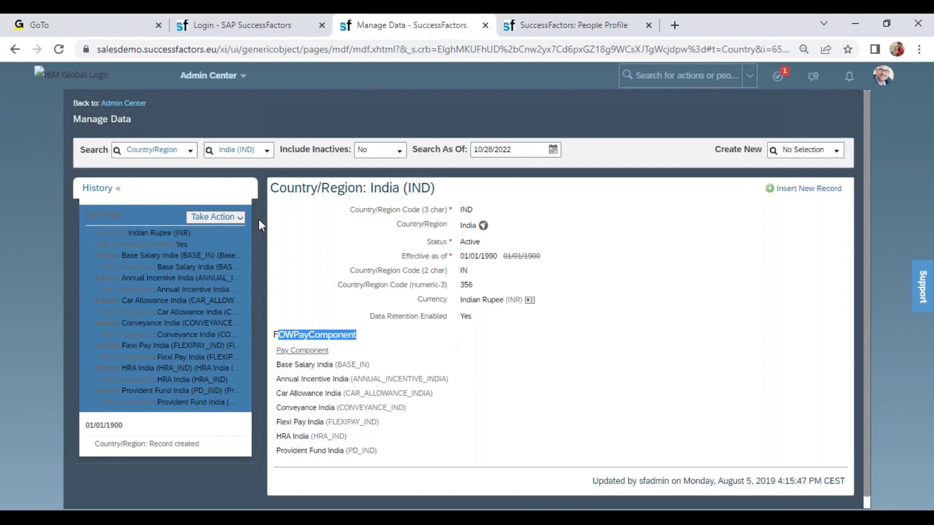
{"action": "left_click", "coordinate": [240, 225]}
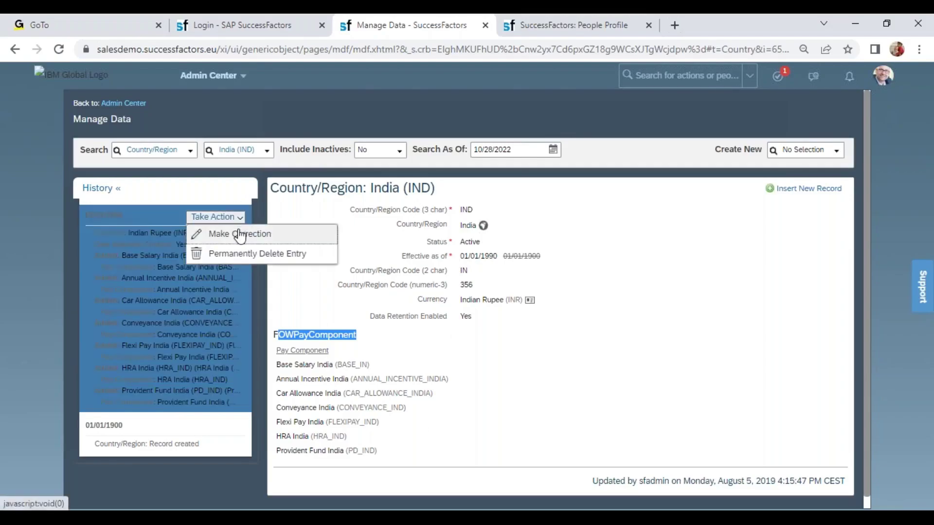
{"action": "left_click", "coordinate": [238, 233]}
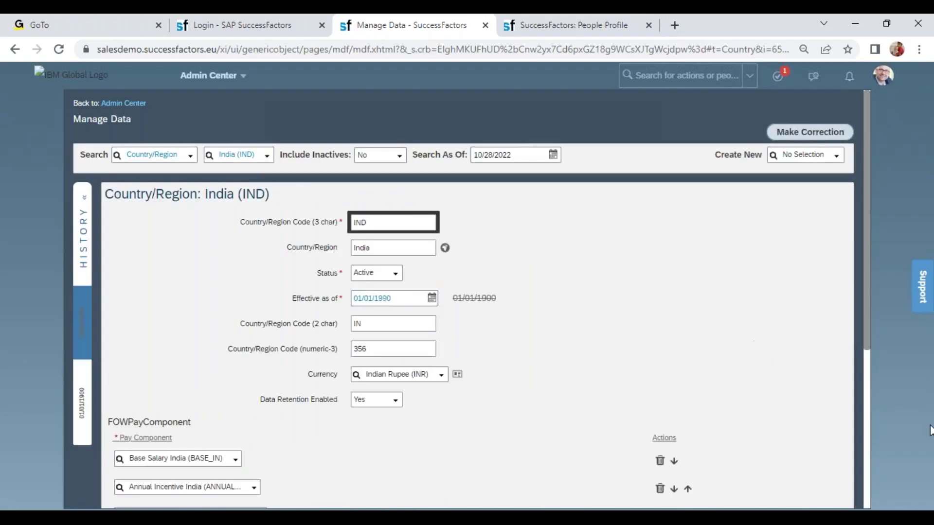
{"action": "left_click", "coordinate": [863, 486]}
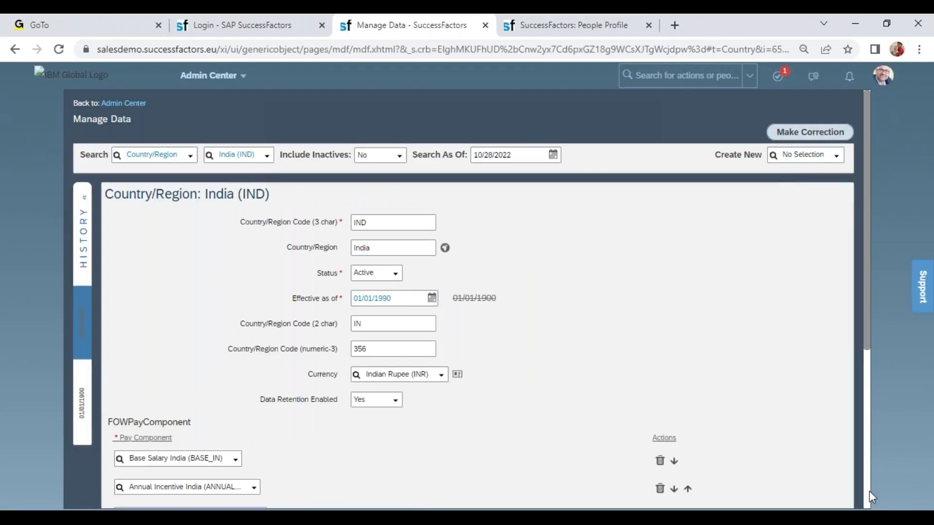
{"action": "scroll", "coordinate": [869, 492], "scroll_direction": "down", "scroll_amount": 5}
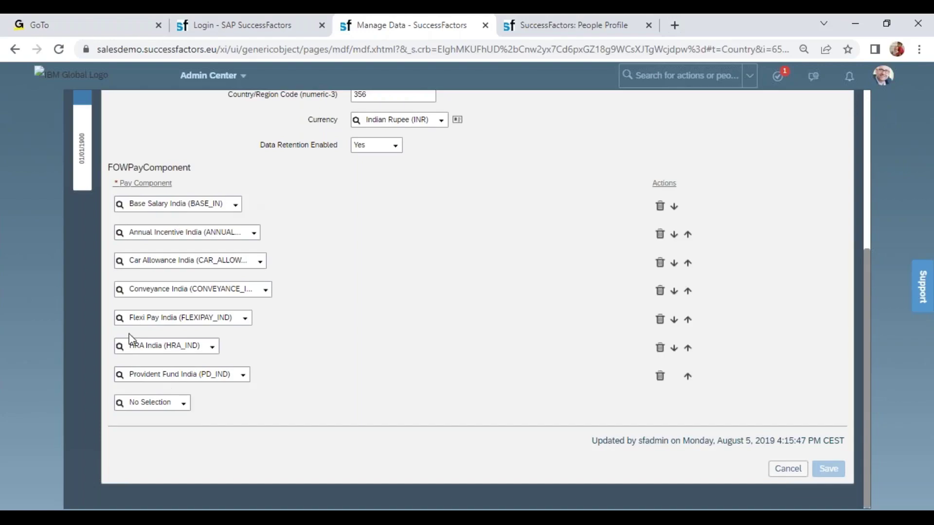
{"action": "left_click", "coordinate": [155, 403]}
{"action": "type", "text": "6600"}
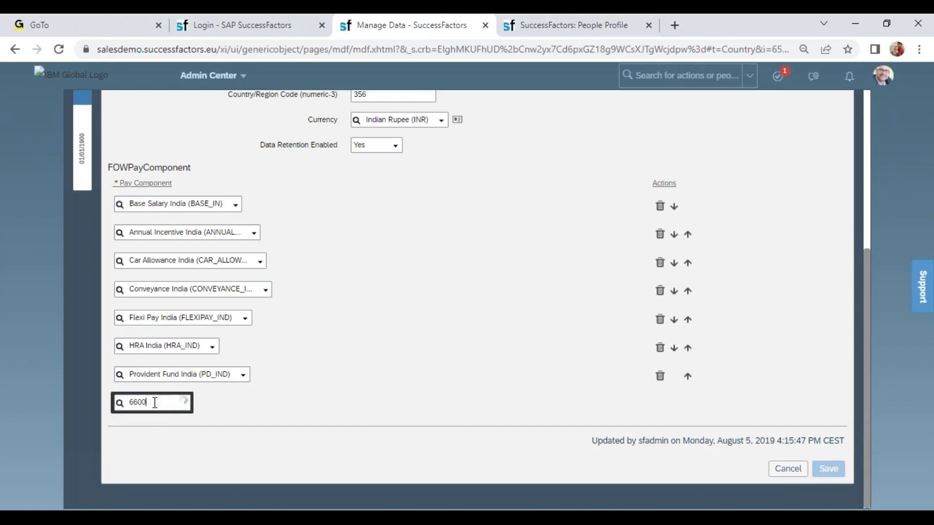
{"action": "left_click", "coordinate": [155, 420]}
{"action": "left_click", "coordinate": [152, 427]}
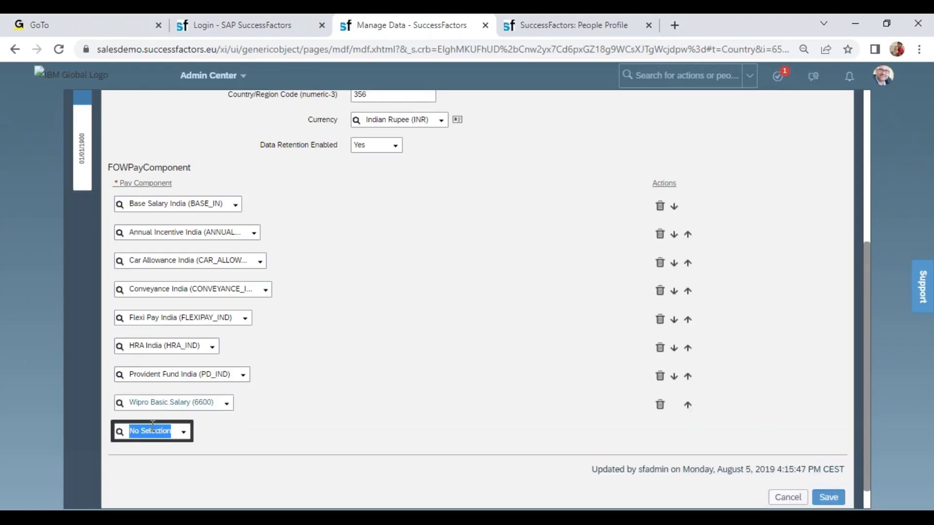
{"action": "type", "text": "6"}
{"action": "key", "text": "BackSpace"}
{"action": "type", "text": "6601"}
{"action": "left_click", "coordinate": [236, 428]}
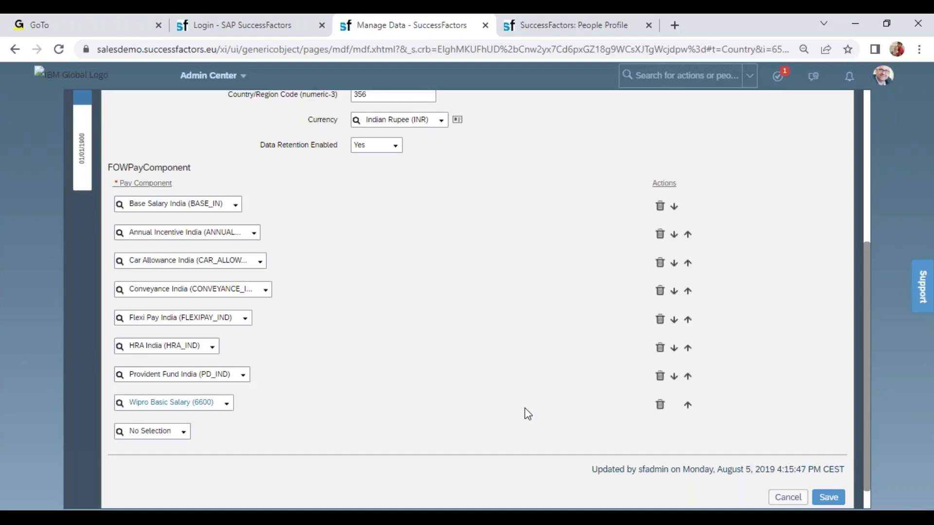
{"action": "left_click", "coordinate": [657, 407]}
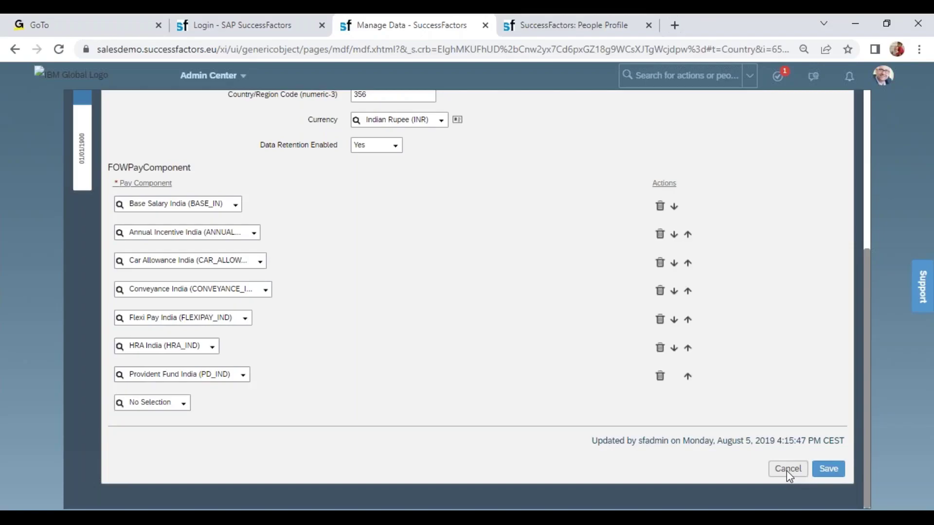
{"action": "left_click", "coordinate": [789, 470]}
{"action": "left_click", "coordinate": [508, 349]}
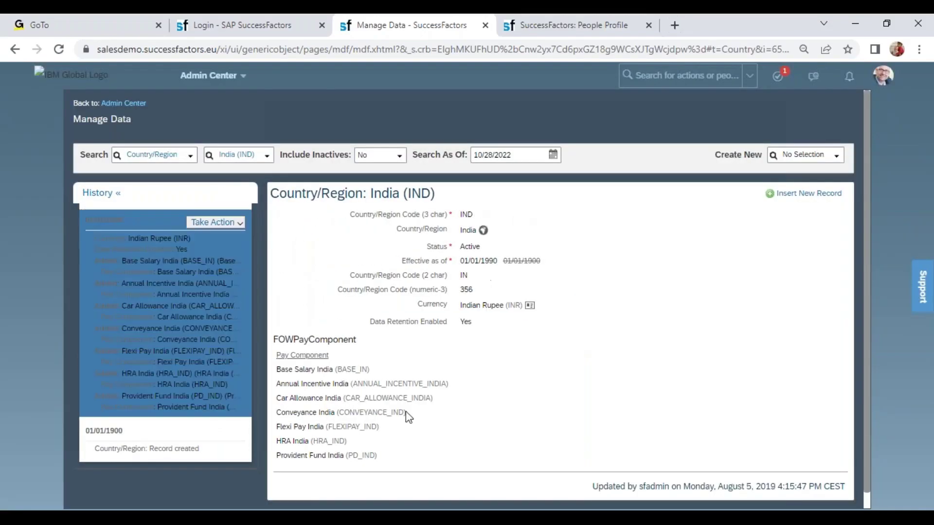
Insert a new record for India's Country/Region with effective date 01/01/2022 and proceed to its details
{"action": "left_click", "coordinate": [815, 196]}
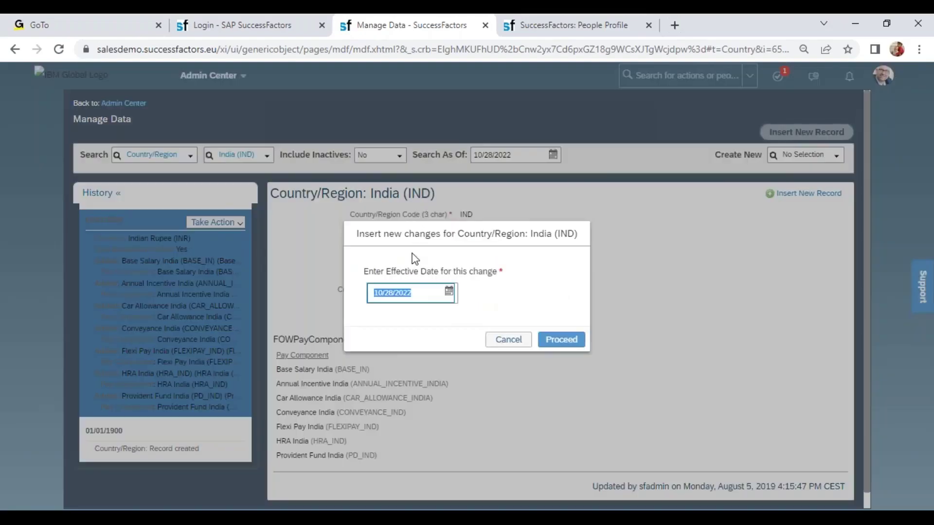
{"action": "type", "text": "01/01/"}
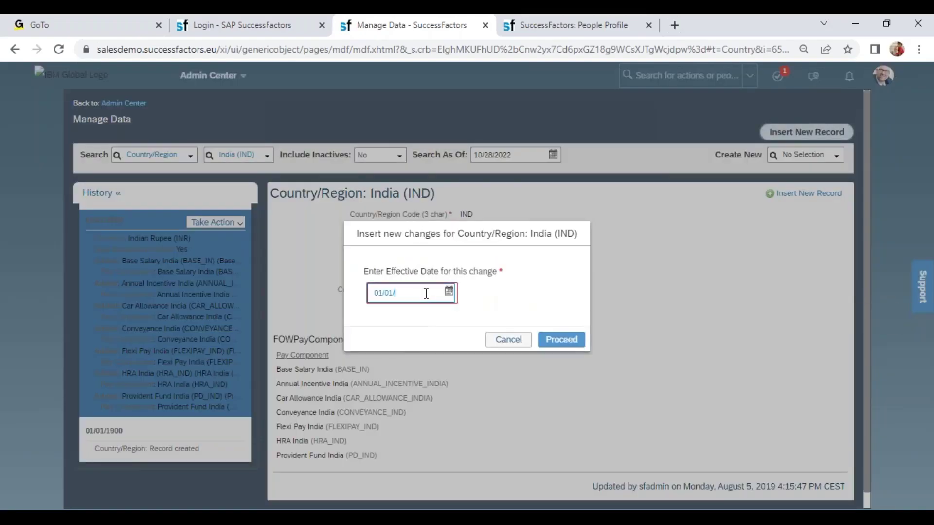
{"action": "type", "text": "1990"}
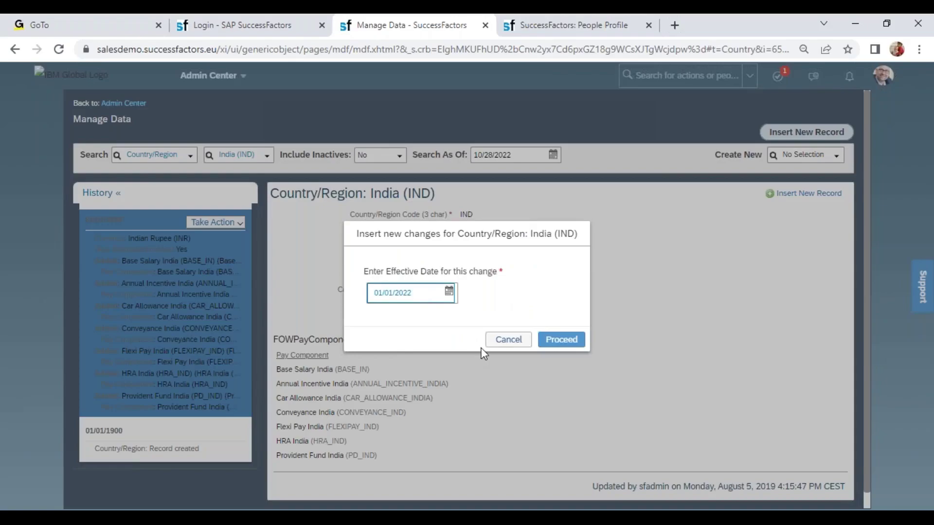
{"action": "left_click", "coordinate": [560, 339]}
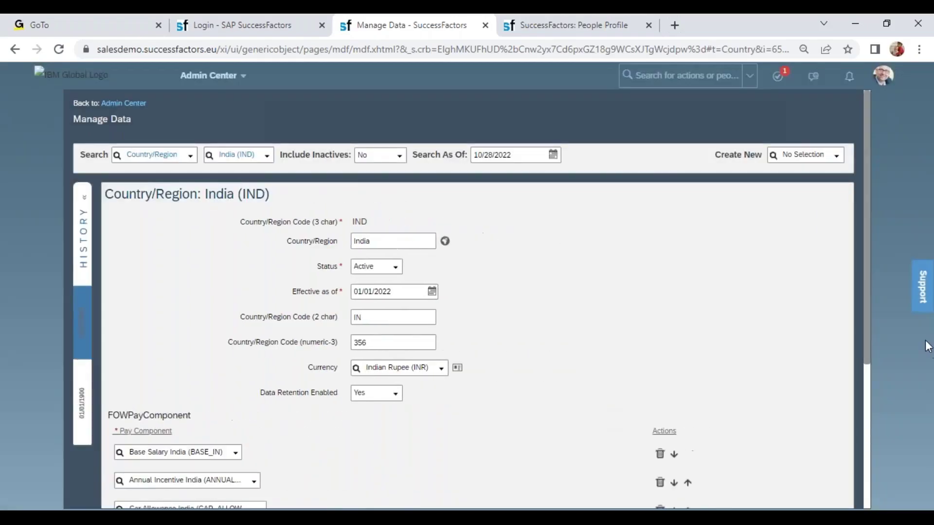
Add Wipro Basic Salary (6600) and Wipro HRA (6601) to India's FOWPayComponent list
{"action": "left_click_drag", "start_coordinate": [866, 338], "coordinate": [897, 488]}
{"action": "left_click", "coordinate": [155, 431]}
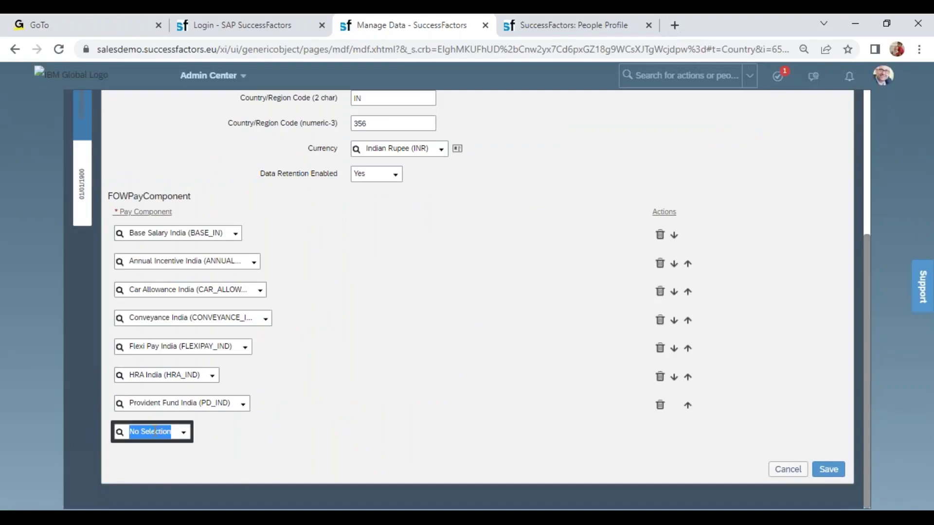
{"action": "type", "text": "6600"}
{"action": "left_click", "coordinate": [171, 448]}
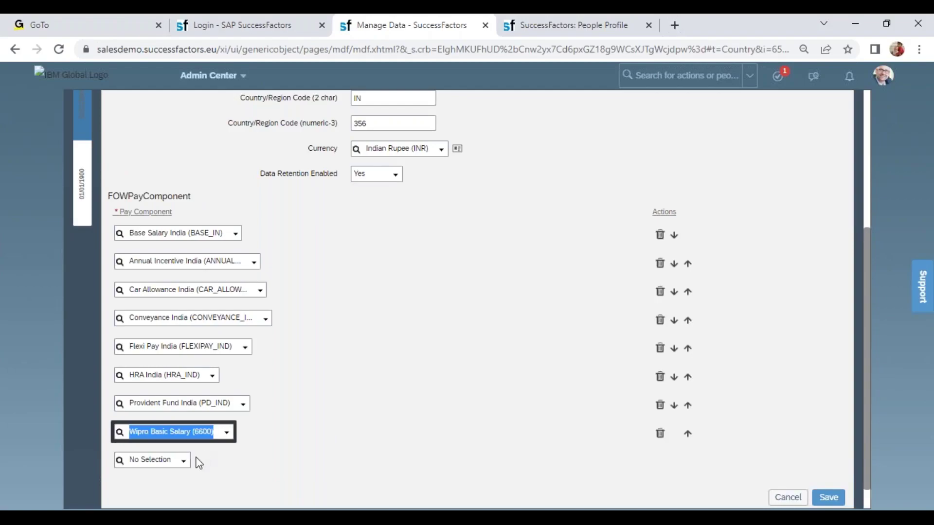
{"action": "left_click", "coordinate": [160, 459]}
{"action": "type", "text": "6601"}
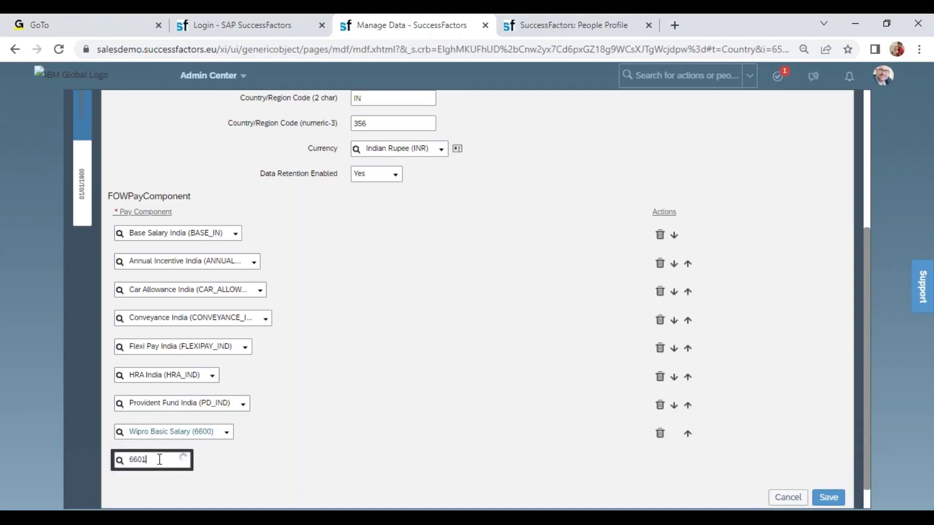
{"action": "left_click", "coordinate": [156, 478]}
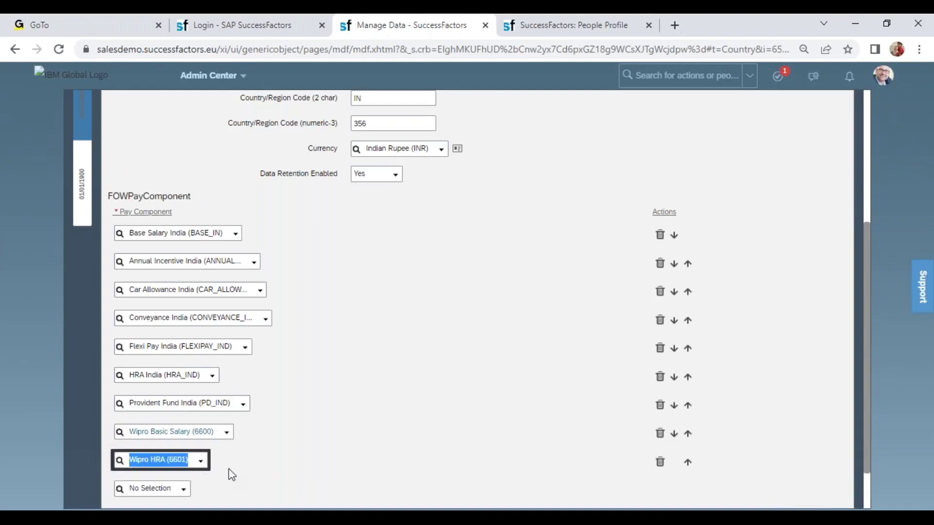
Add Wipro Bonus (6602) and Wipro Salary Deduction (6603) to India's FOWPayComponent list and save the record
{"action": "left_click", "coordinate": [153, 487]}
{"action": "type", "text": "6602"}
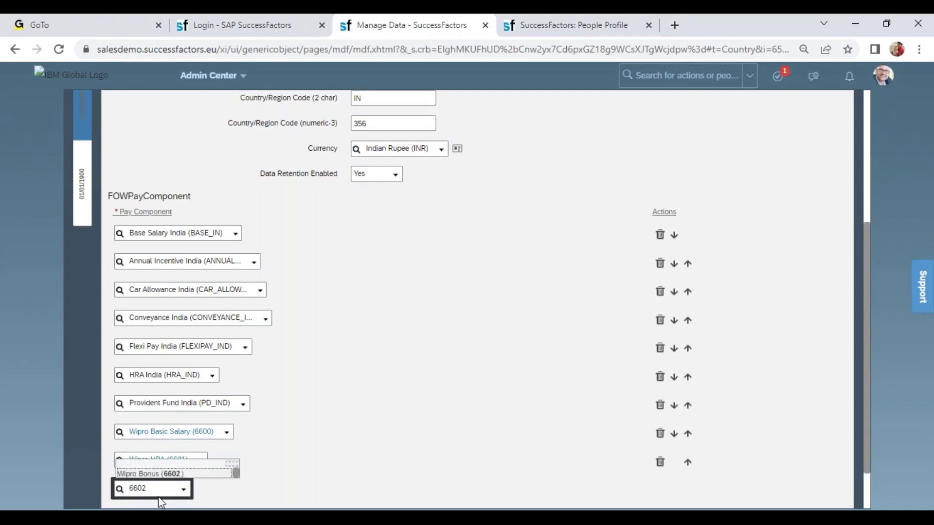
{"action": "left_click", "coordinate": [160, 473]}
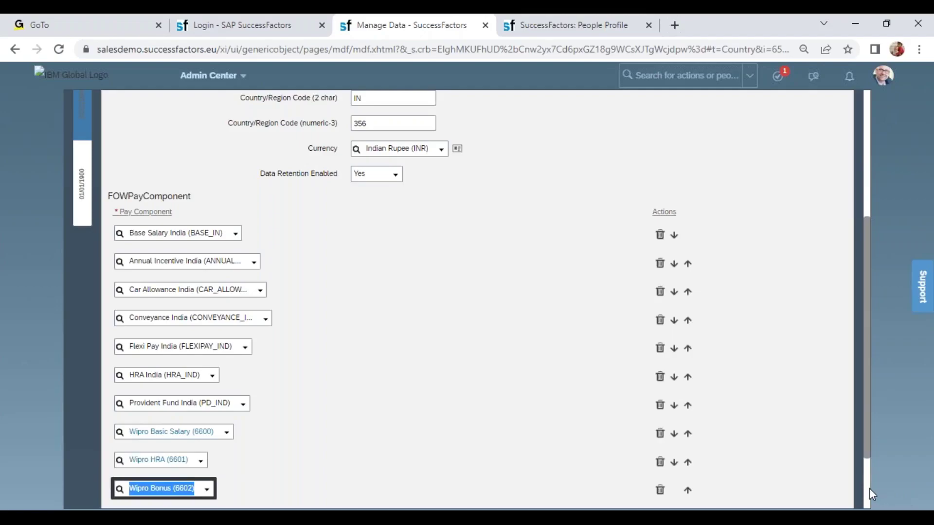
{"action": "scroll", "coordinate": [869, 489], "scroll_direction": "down", "scroll_amount": 3}
{"action": "left_click", "coordinate": [148, 433]}
{"action": "type", "text": "6603"}
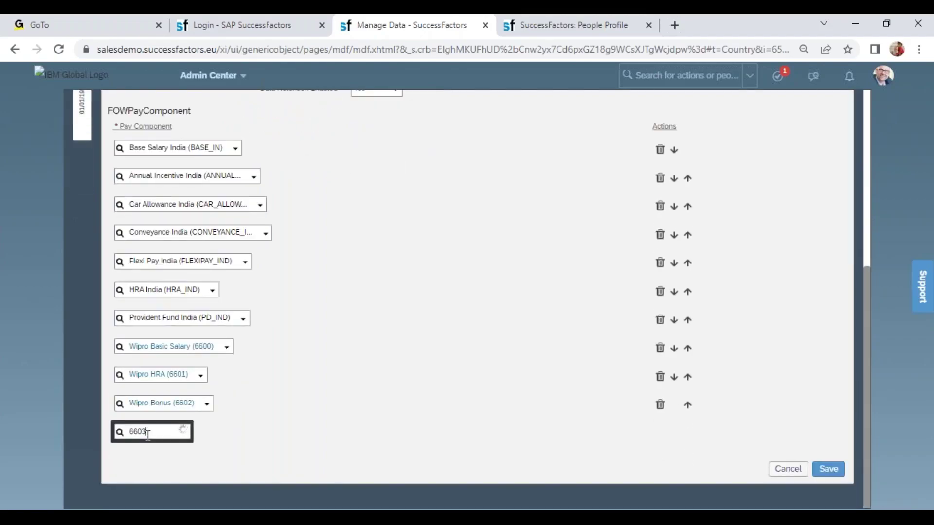
{"action": "left_click", "coordinate": [171, 447]}
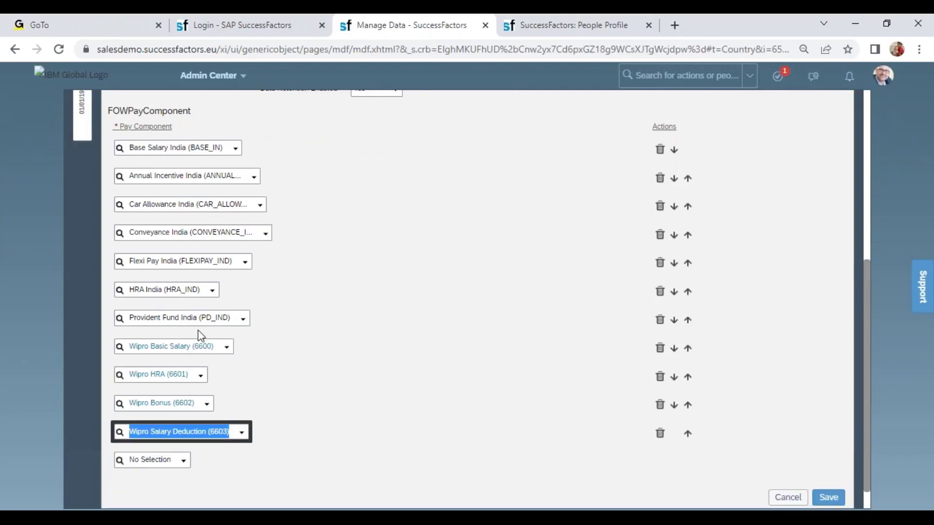
{"action": "left_click", "coordinate": [827, 497]}
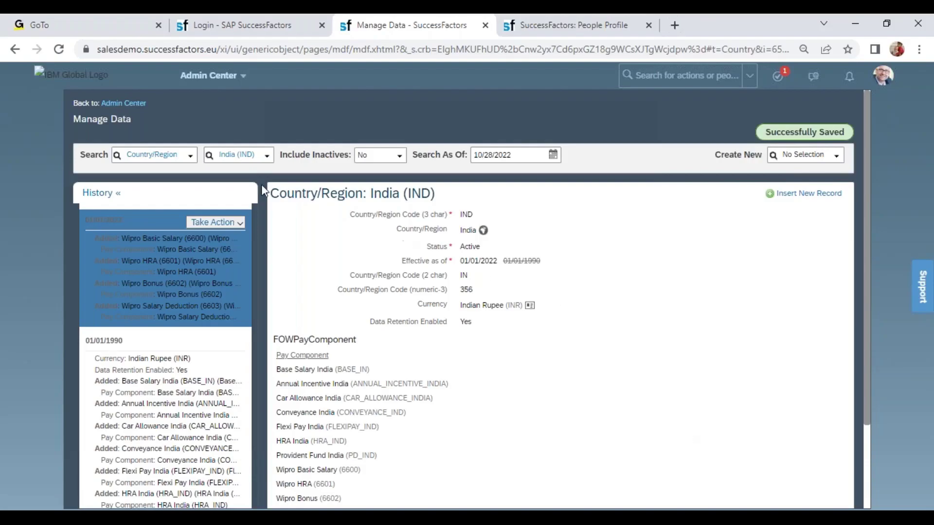
Look up the Country/Region record for United States (USA) and examine its associated pay components
{"action": "double_click", "coordinate": [236, 153]}
{"action": "triple_click", "coordinate": [235, 152]}
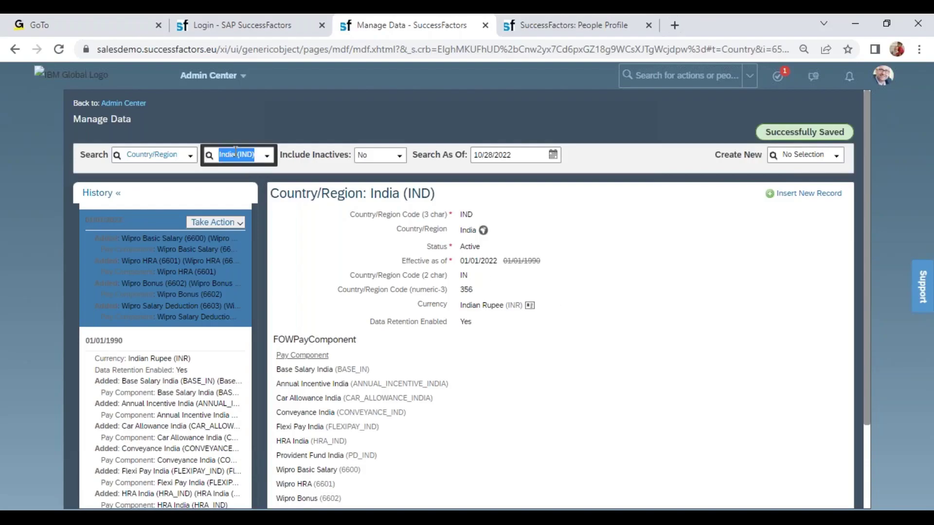
{"action": "type", "text": "united"}
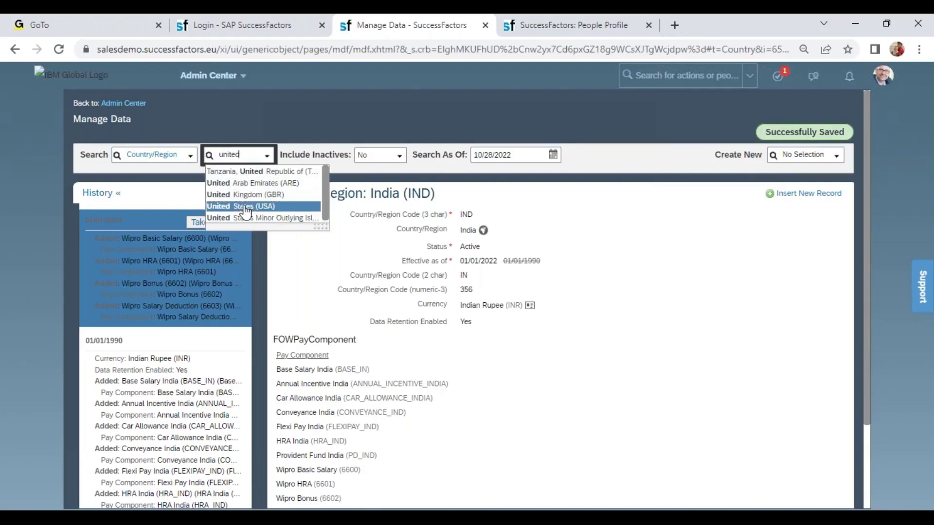
{"action": "left_click", "coordinate": [246, 207]}
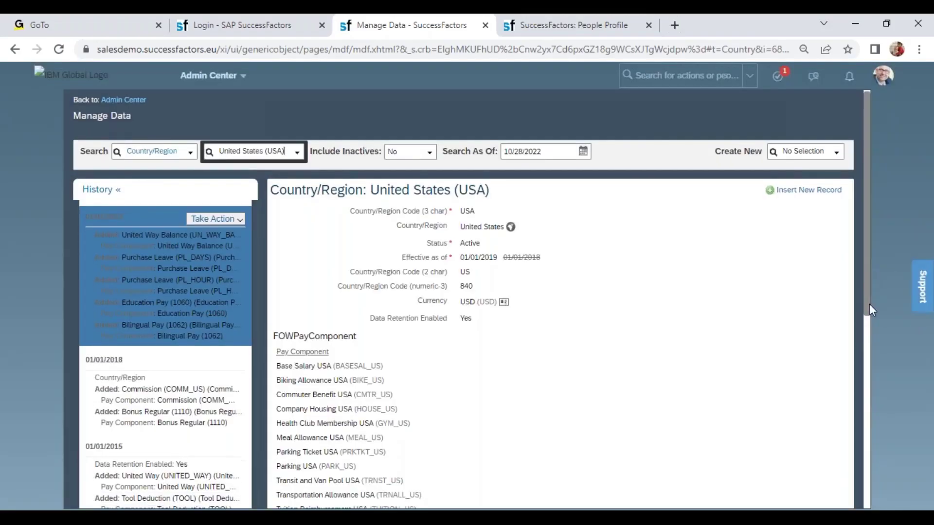
{"action": "scroll", "coordinate": [419, 451], "scroll_direction": "down", "scroll_amount": 3}
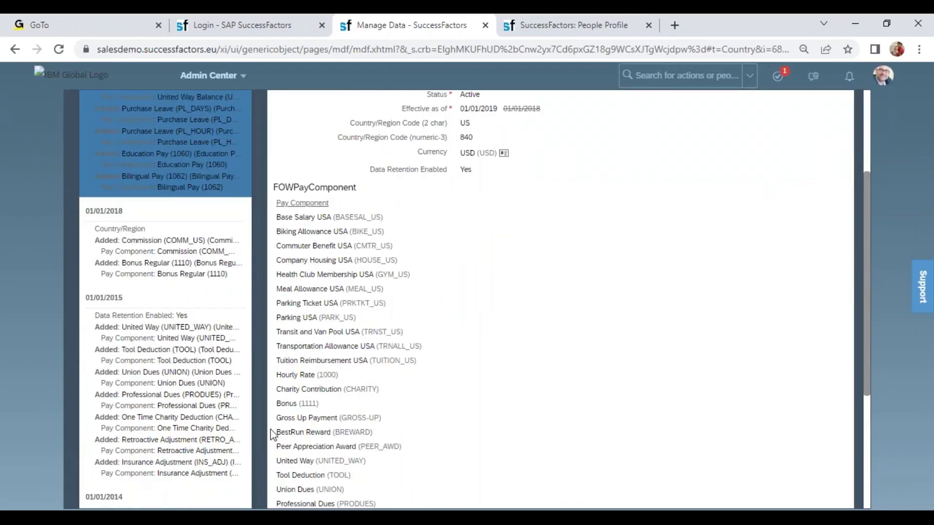
Open Manage Organization, Pay and Job Structures and show the list of object types that can be created
{"action": "left_click", "coordinate": [691, 75]}
{"action": "type", "text": "m"}
{"action": "key", "text": "BackSpace"}
{"action": "type", "text": "man org pay"}
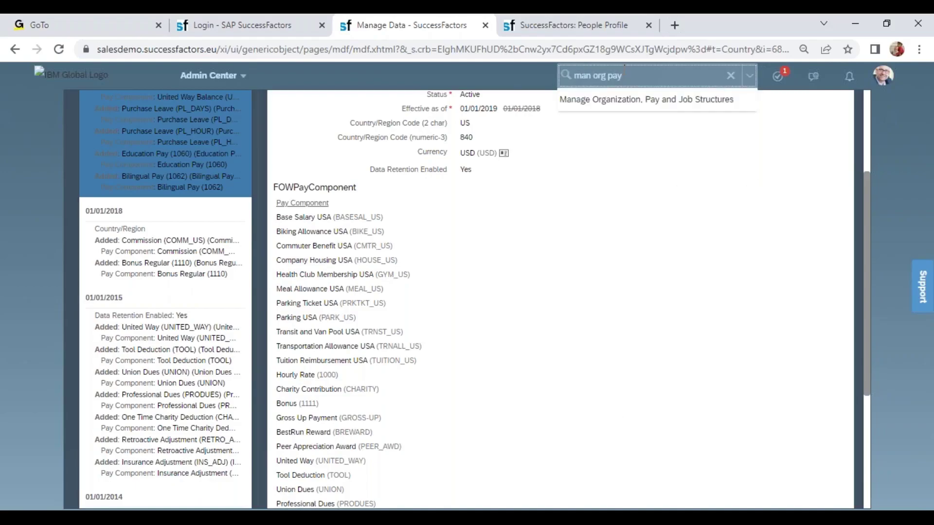
{"action": "left_click", "coordinate": [621, 100]}
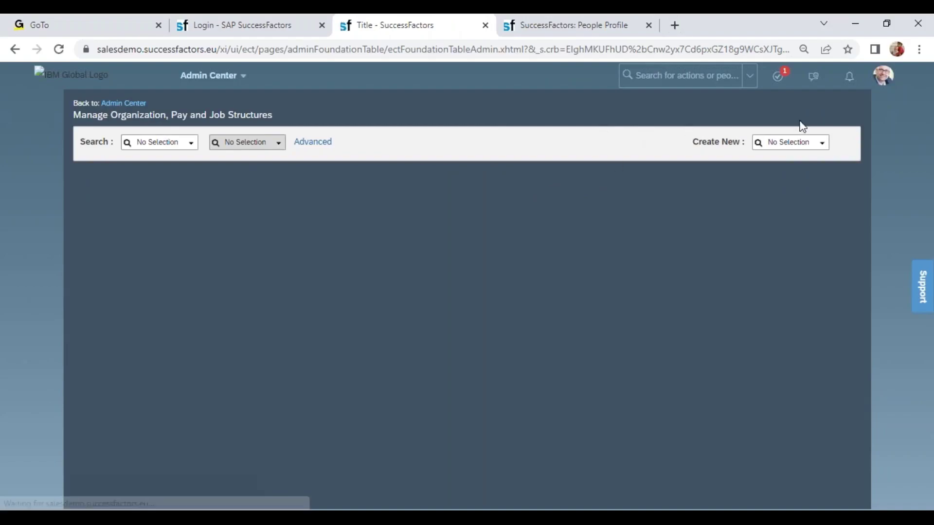
{"action": "left_click", "coordinate": [822, 143]}
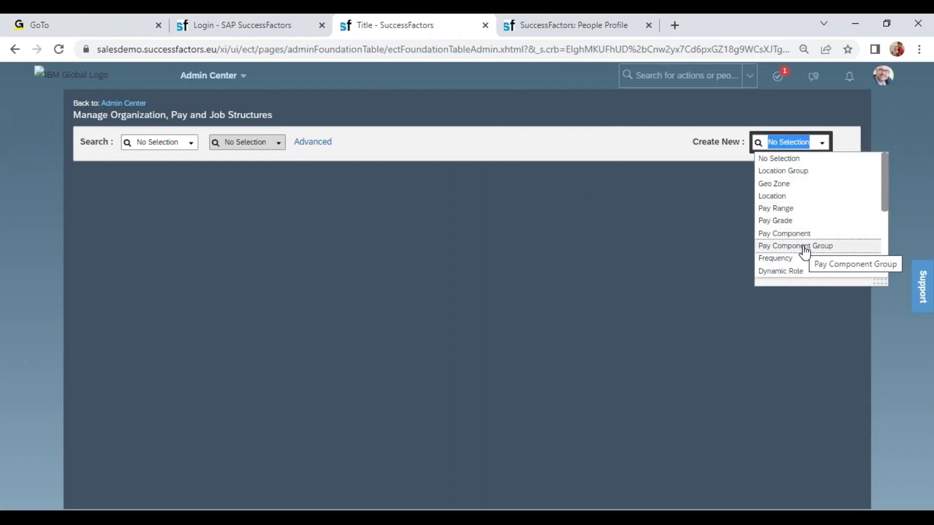
Review the AnnualizedSalary entry in the employee's Compensation Information, and return to the pay structures page
{"action": "left_click", "coordinate": [536, 24]}
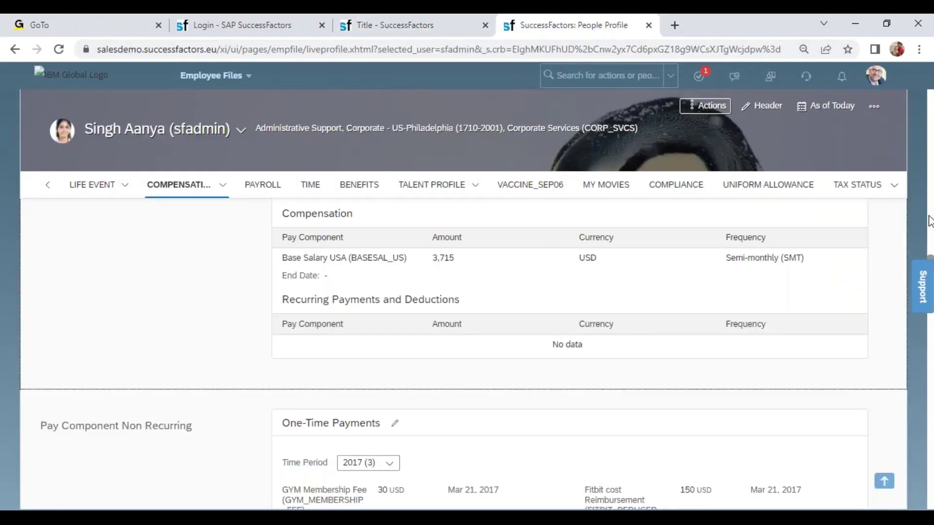
{"action": "scroll", "coordinate": [487, 261], "scroll_direction": "up", "scroll_amount": 5}
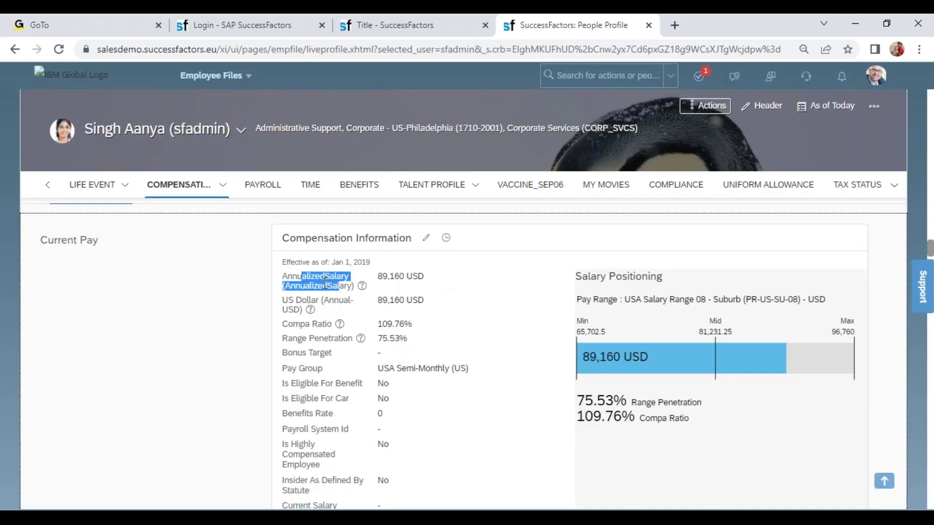
{"action": "left_click", "coordinate": [389, 24]}
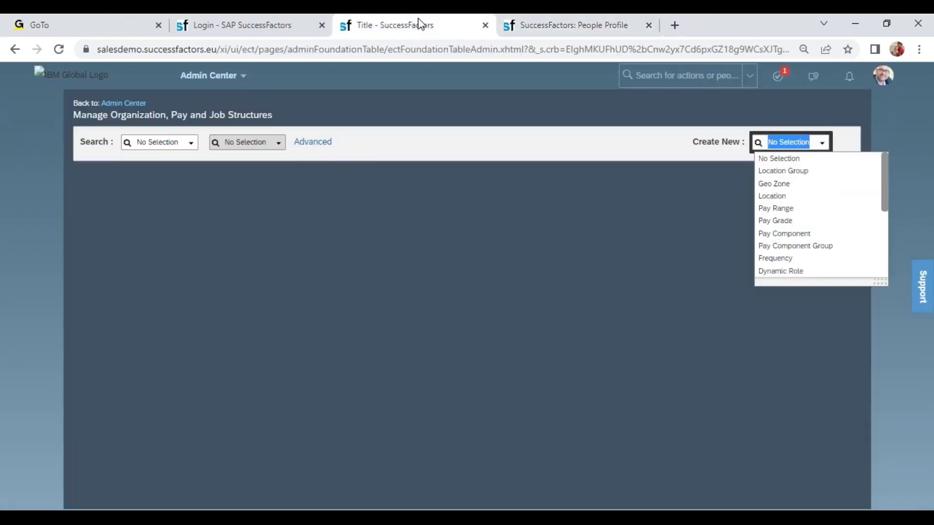
Look up the Pay Component Group AnnualizedSalary and examine its assigned pay components
{"action": "left_click", "coordinate": [192, 146]}
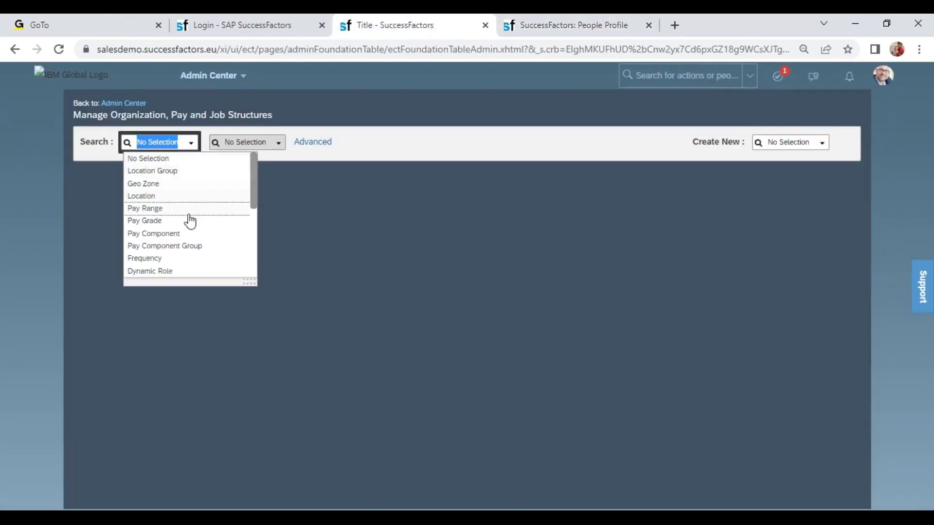
{"action": "left_click", "coordinate": [187, 246]}
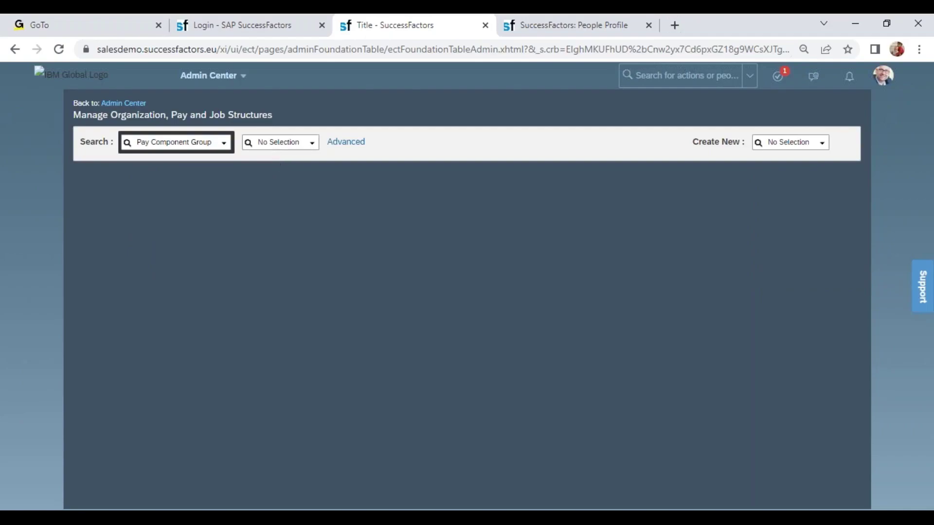
{"action": "left_click", "coordinate": [311, 145]}
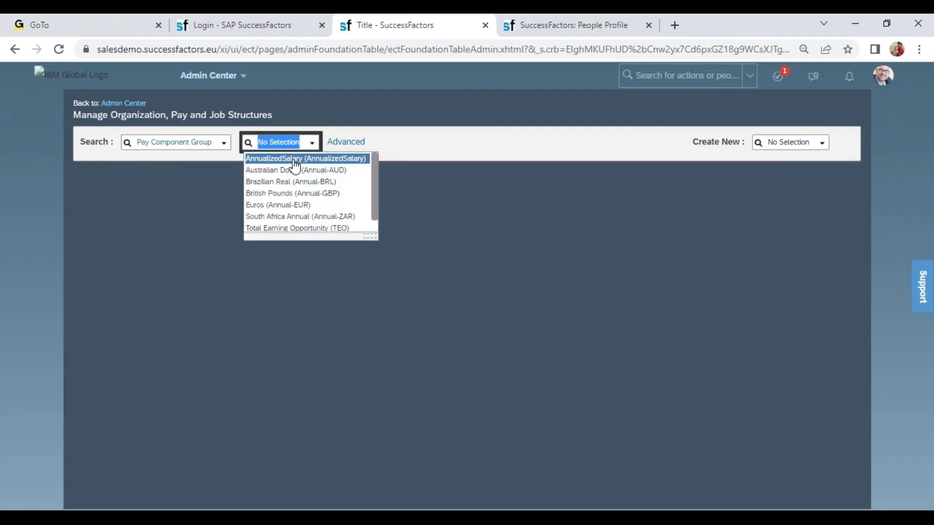
{"action": "left_click", "coordinate": [292, 158]}
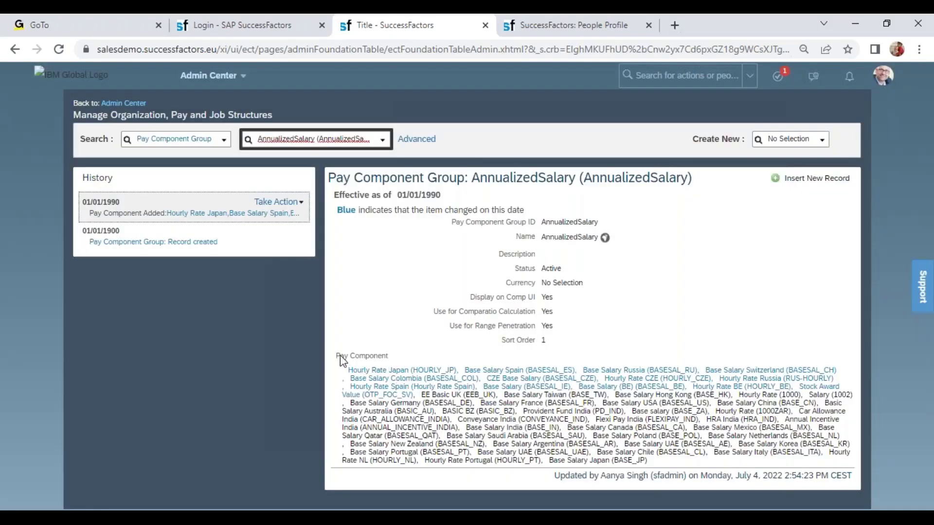
{"action": "left_click_drag", "start_coordinate": [338, 358], "coordinate": [657, 467]}
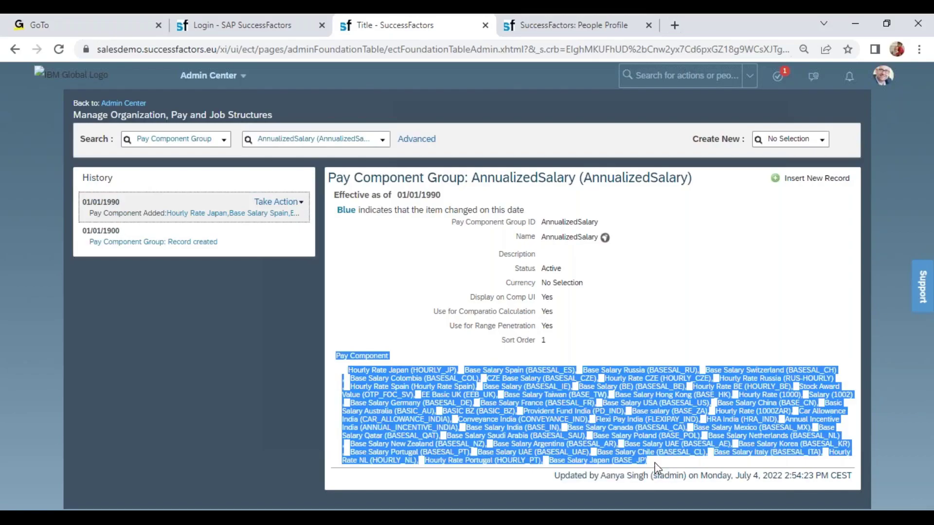
{"action": "left_click", "coordinate": [693, 276]}
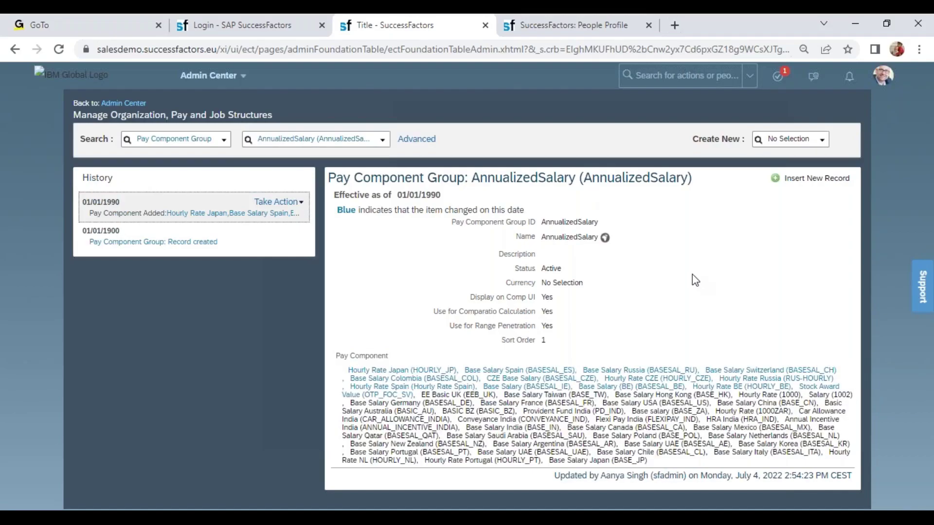
Insert a new record for the AnnualizedSalary pay component group with effective date 01/01/2022 and proceed to its details
{"action": "left_click", "coordinate": [818, 179]}
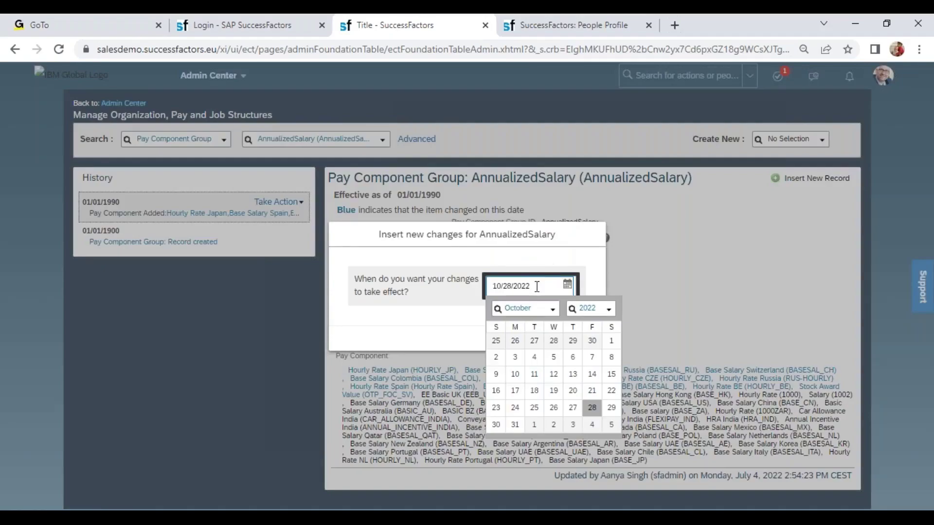
{"action": "triple_click", "coordinate": [537, 287]}
{"action": "type", "text": "01/01/2022"}
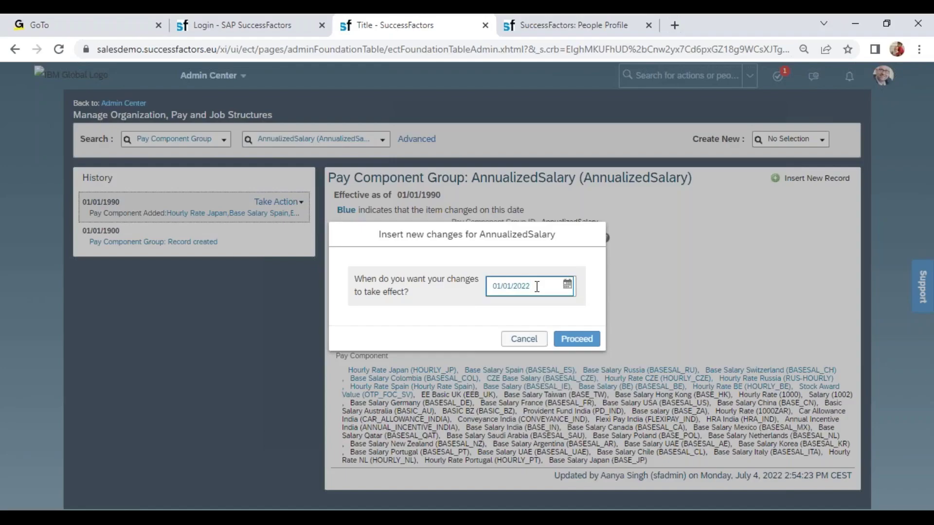
{"action": "left_click", "coordinate": [571, 338]}
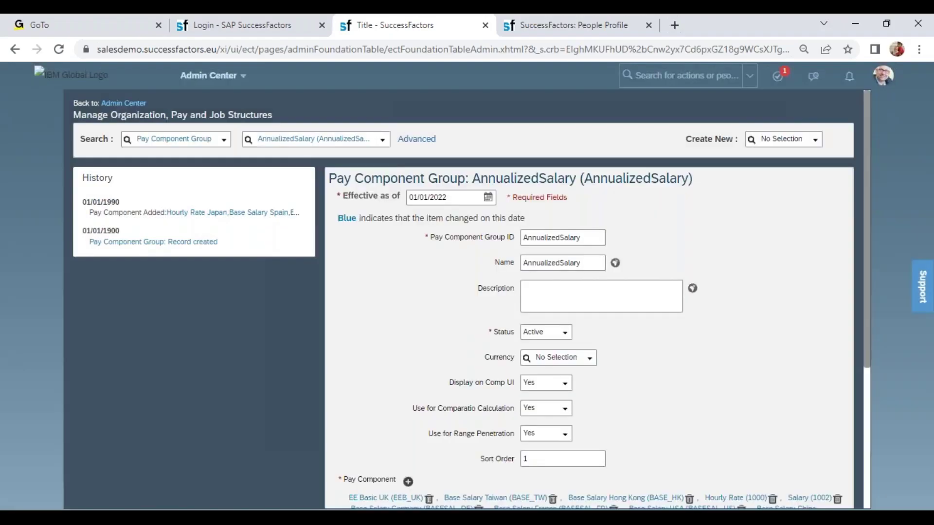
Add Wipro Basic Salary (6600) and Wipro HRA (6601) to the AnnualizedSalary group's pay components and save the record
{"action": "left_click", "coordinate": [409, 482]}
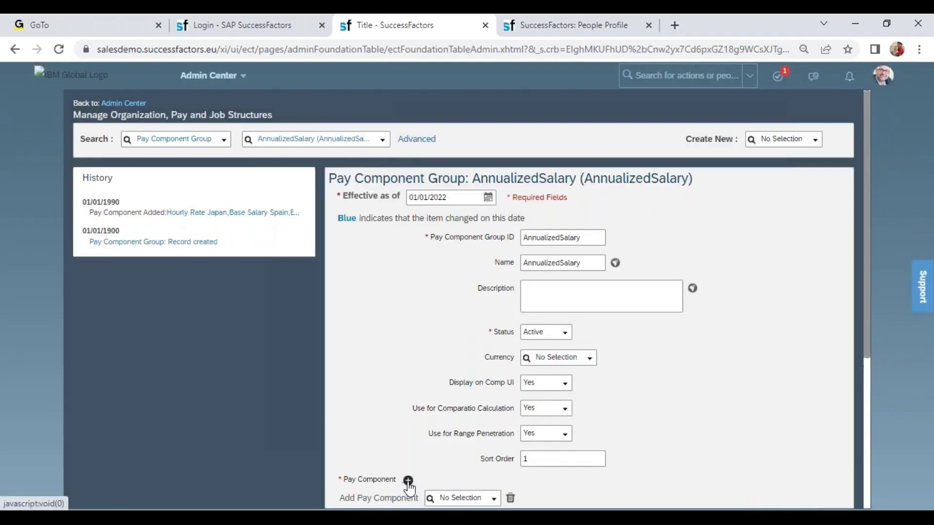
{"action": "left_click", "coordinate": [446, 500]}
{"action": "type", "text": "6600"}
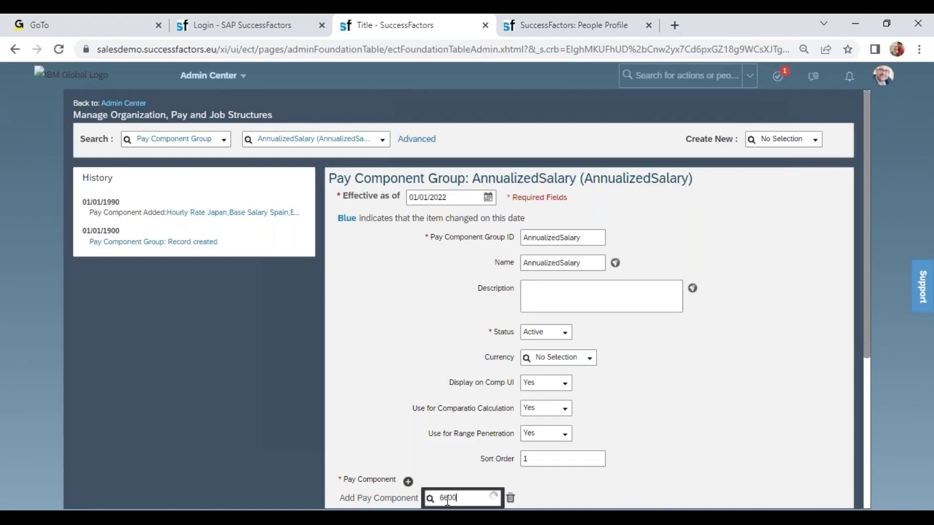
{"action": "left_click", "coordinate": [468, 486]}
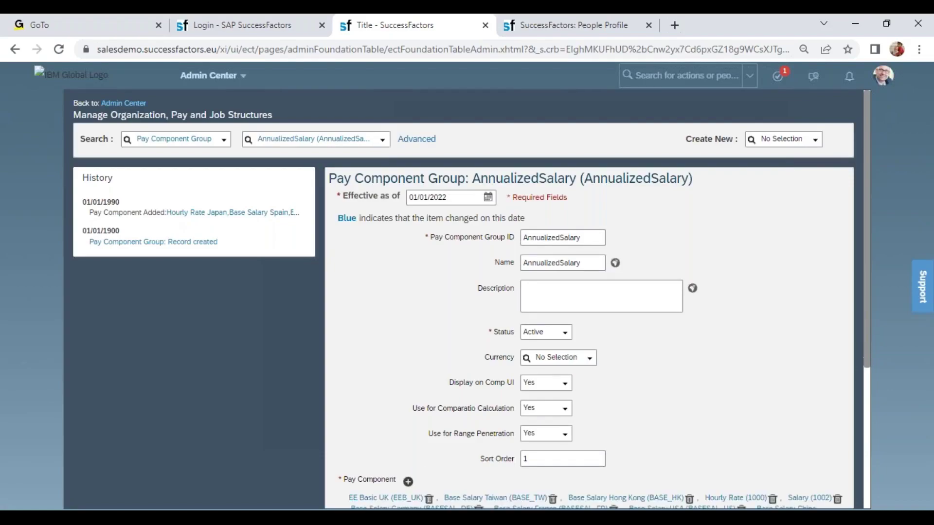
{"action": "left_click_drag", "start_coordinate": [866, 348], "coordinate": [865, 371]}
{"action": "left_click", "coordinate": [409, 440]}
{"action": "left_click", "coordinate": [450, 458]}
{"action": "type", "text": "6601"}
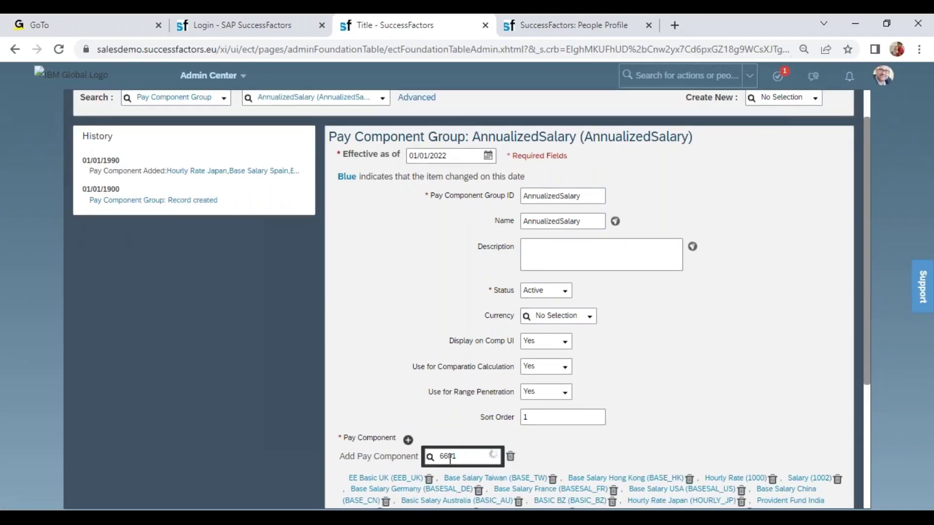
{"action": "left_click", "coordinate": [467, 475]}
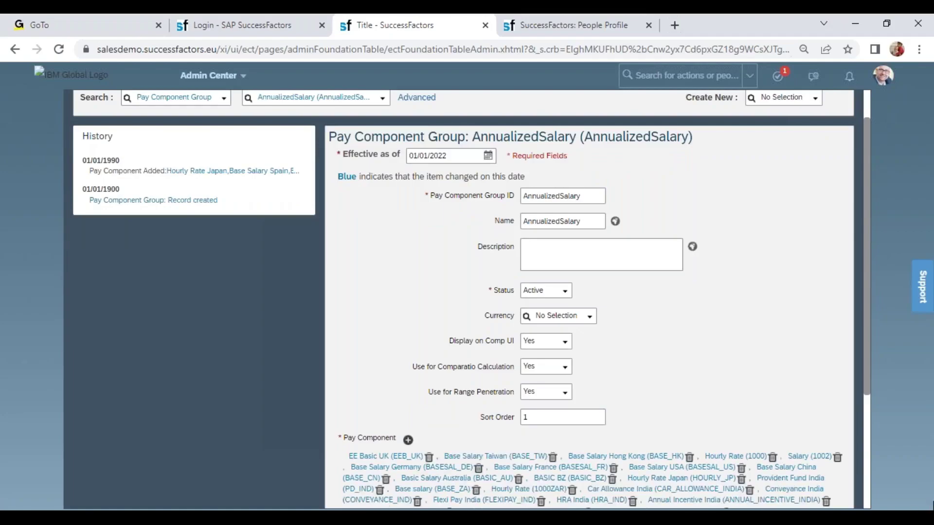
{"action": "scroll", "coordinate": [867, 491], "scroll_direction": "down", "scroll_amount": 4}
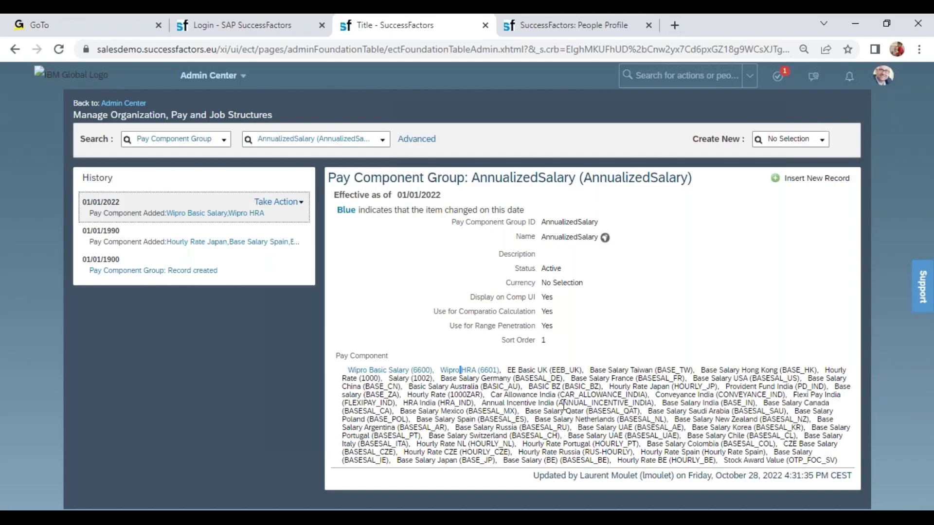
Examine the India car allowance and annual incentive pay components in the AnnualizedSalary group
{"action": "triple_click", "coordinate": [521, 394]}
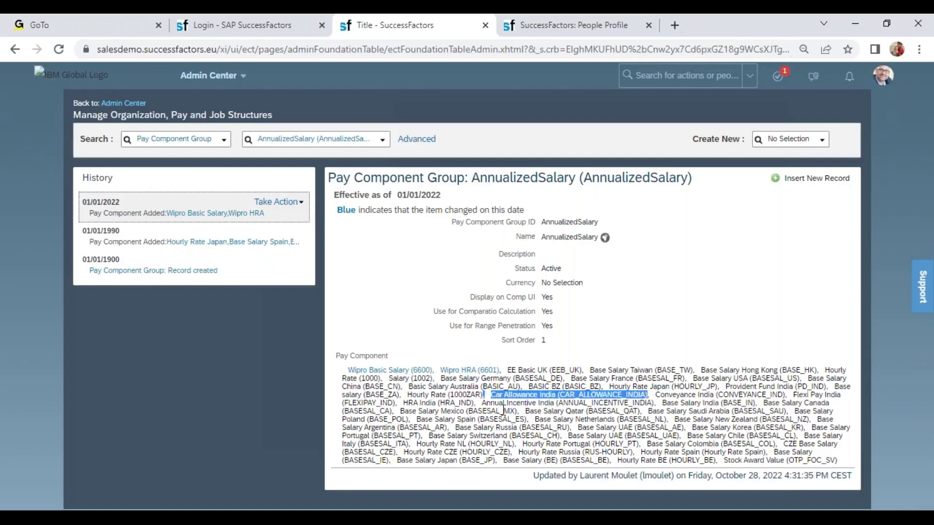
{"action": "double_click", "coordinate": [522, 402]}
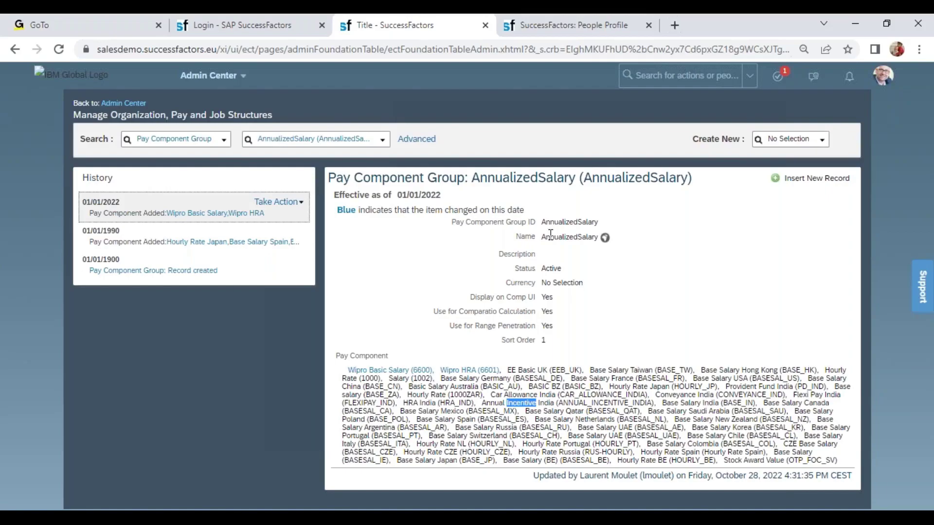
{"action": "mouse_move", "coordinate": [618, 432]}
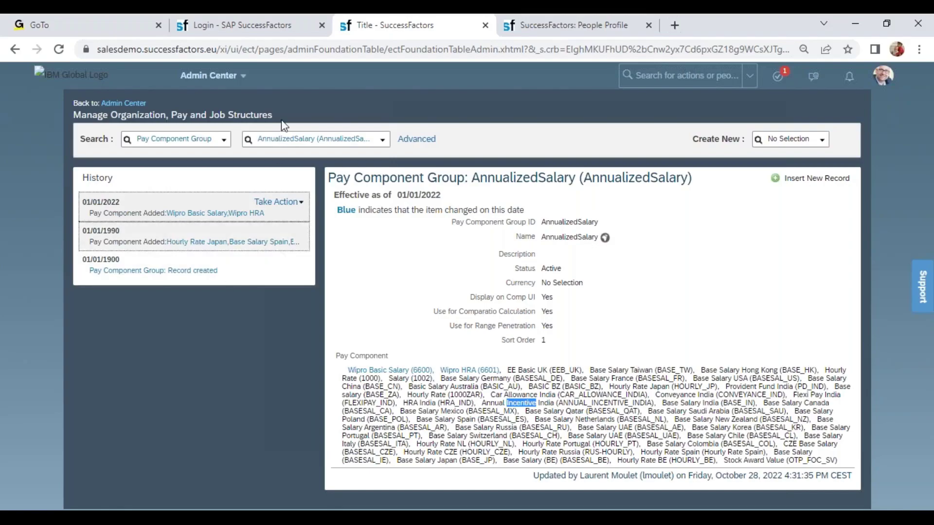
View the Payroll module's processes page, and return to the AnnualizedSalary group's pay component list
{"action": "left_click", "coordinate": [544, 22]}
{"action": "left_click", "coordinate": [214, 76]}
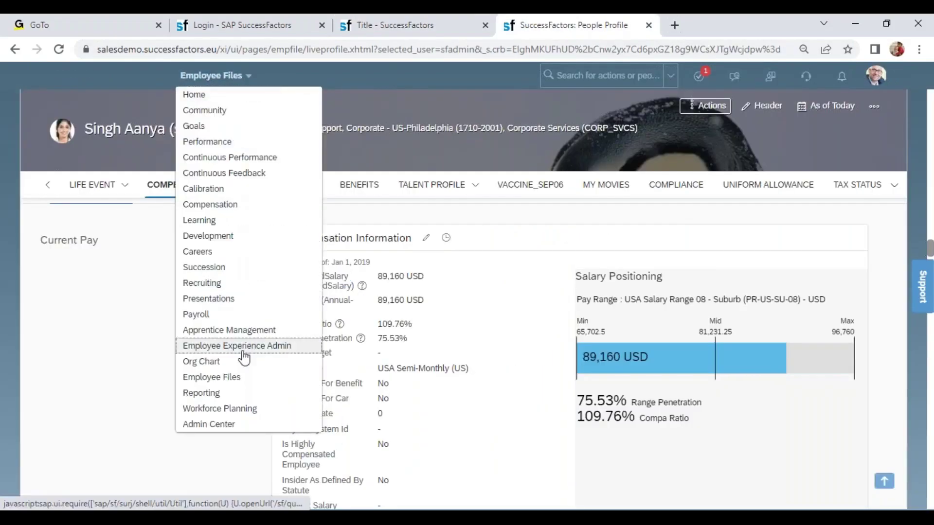
{"action": "left_click", "coordinate": [250, 314]}
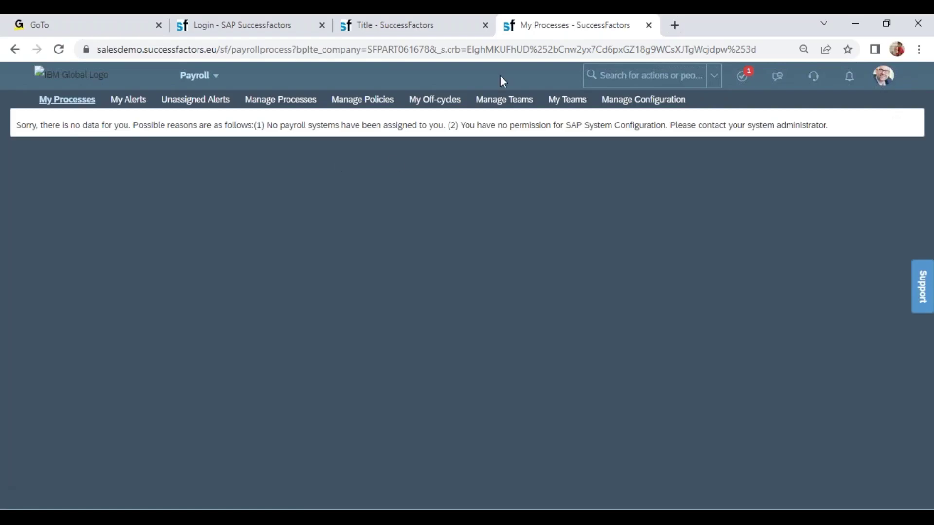
{"action": "left_click", "coordinate": [463, 29]}
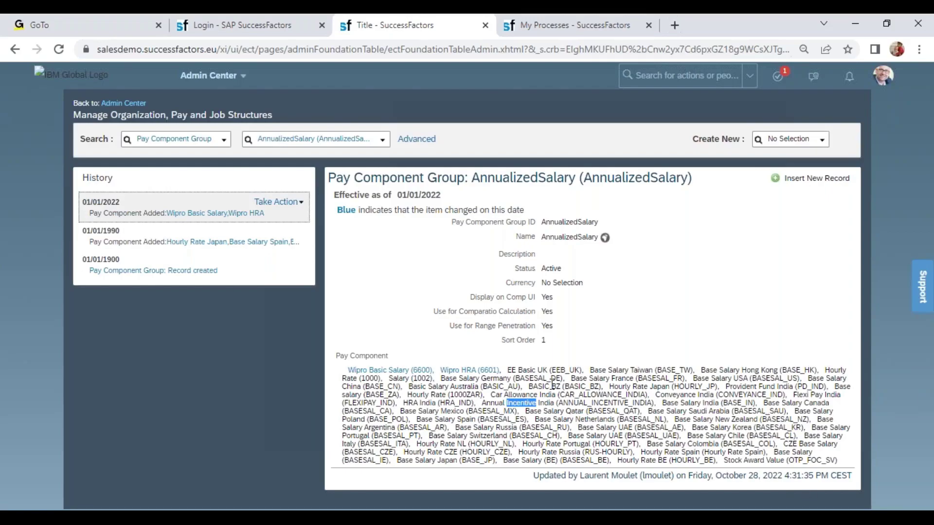
{"action": "left_click", "coordinate": [361, 359]}
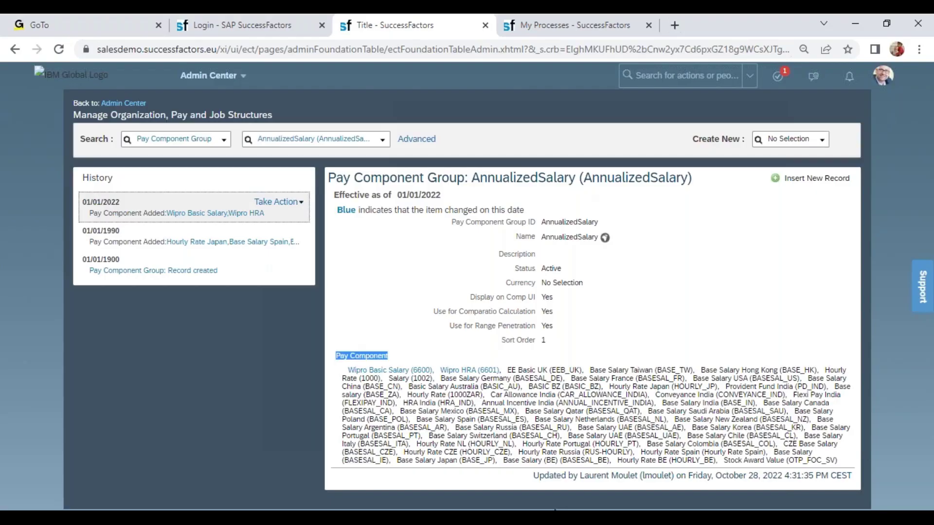
Switch to the Downloads folder in File Explorer and bring its file list to the front
{"action": "key", "text": "alt+Tab"}
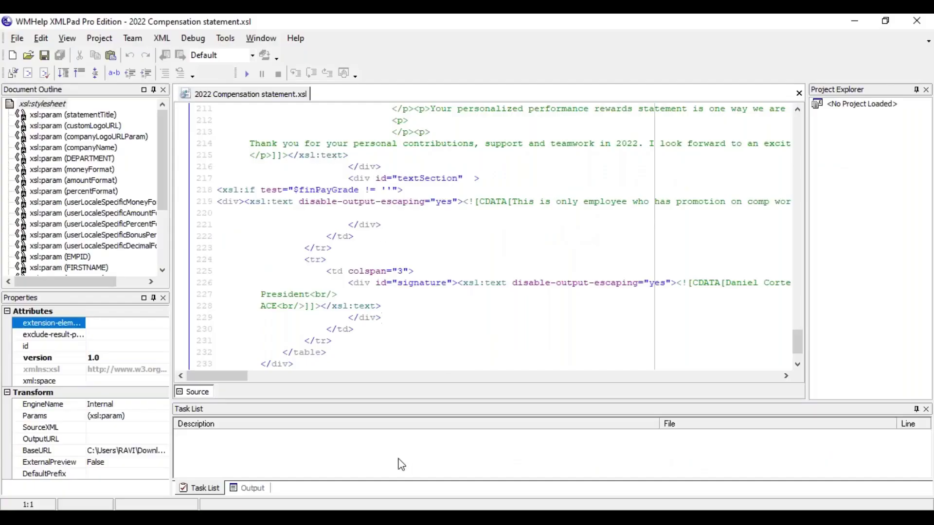
{"action": "left_click", "coordinate": [385, 518]}
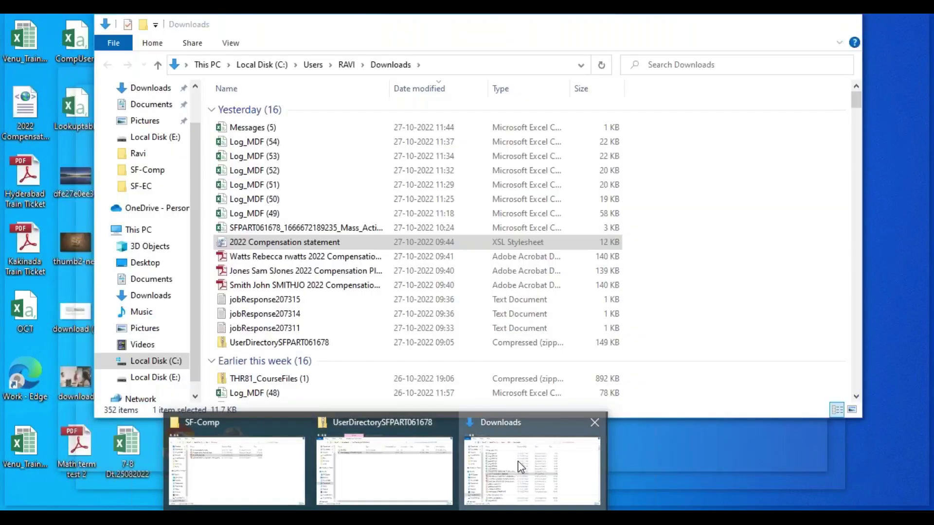
{"action": "left_click", "coordinate": [528, 462]}
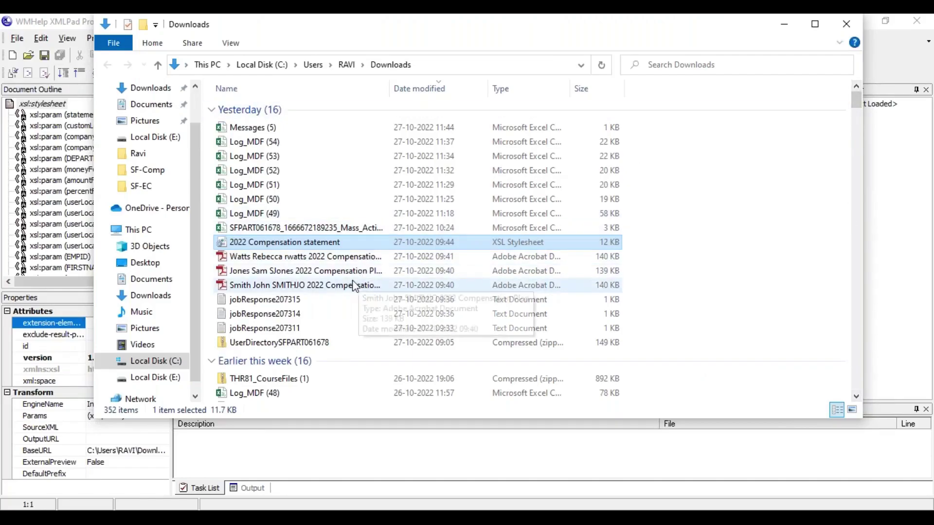
{"action": "left_click", "coordinate": [323, 229]}
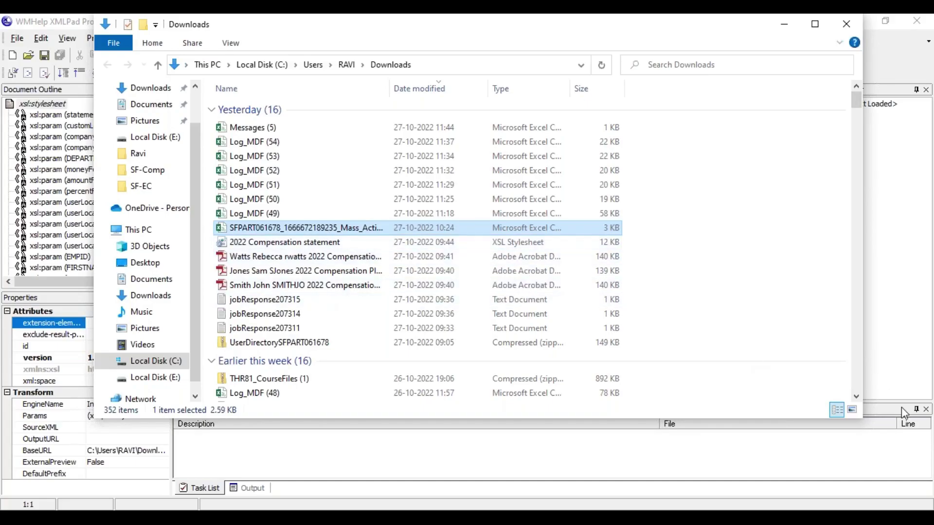
Find the SFPART061678-corporate-datamodel (1) XML file among last week's downloads and open it in XMLPad
{"action": "left_click", "coordinate": [857, 397]}
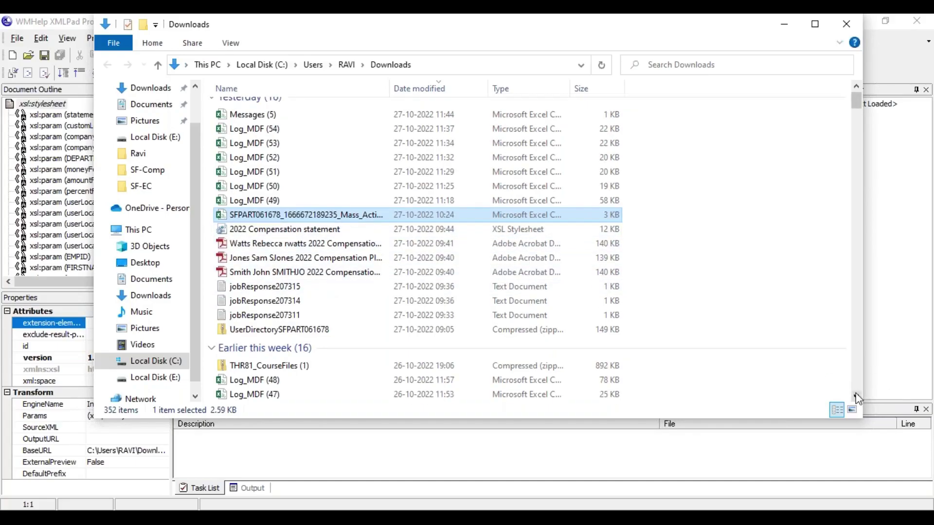
{"action": "left_click", "coordinate": [858, 398]}
{"action": "left_click", "coordinate": [857, 398]}
{"action": "left_click", "coordinate": [858, 397]}
{"action": "left_click", "coordinate": [858, 398]}
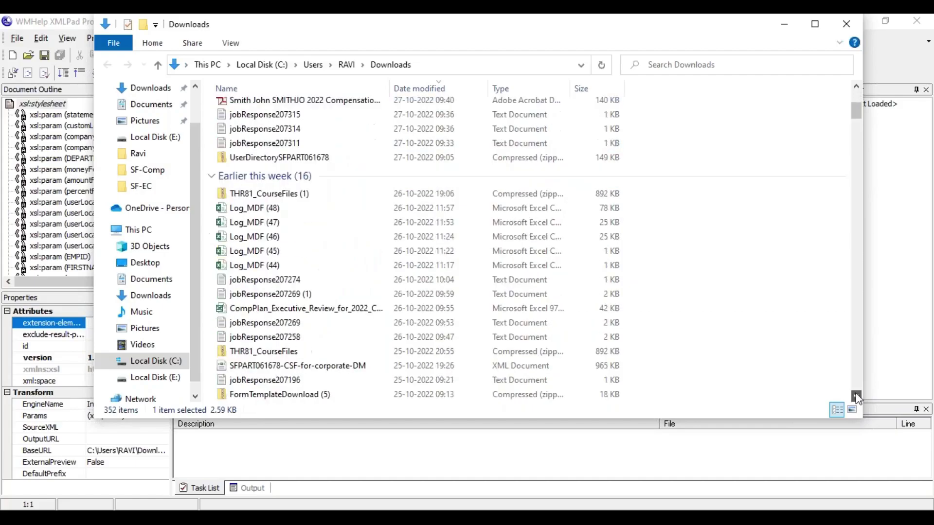
{"action": "left_click", "coordinate": [858, 398]}
{"action": "left_click", "coordinate": [857, 398]}
{"action": "left_click", "coordinate": [857, 397]}
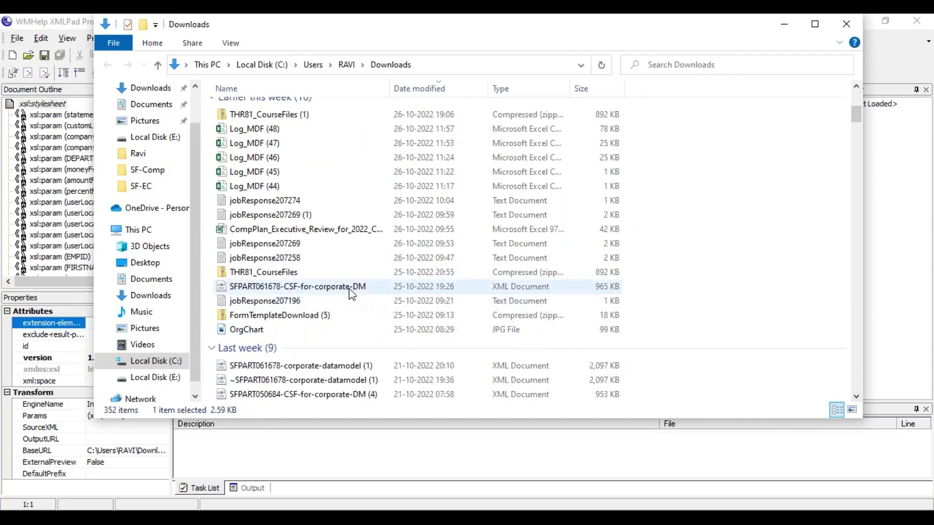
{"action": "left_click", "coordinate": [370, 367]}
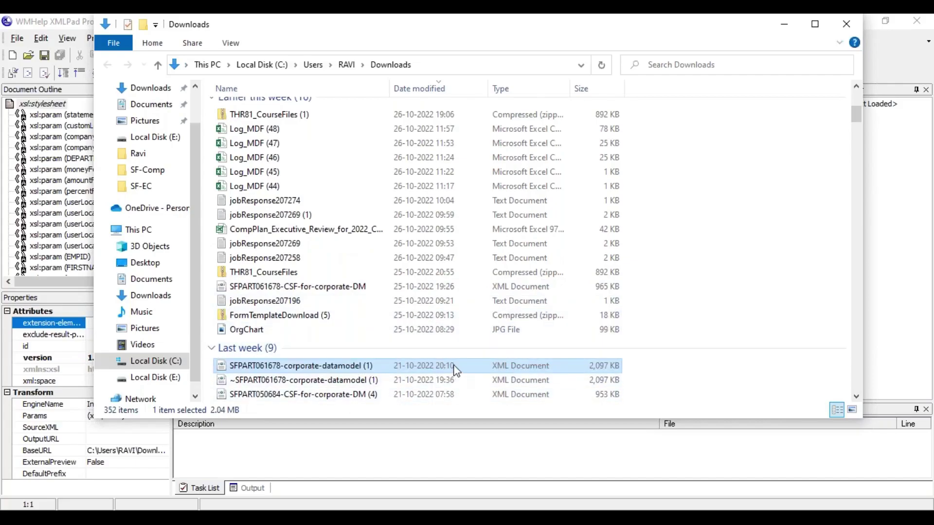
{"action": "right_click", "coordinate": [369, 366]}
{"action": "left_click", "coordinate": [416, 120]}
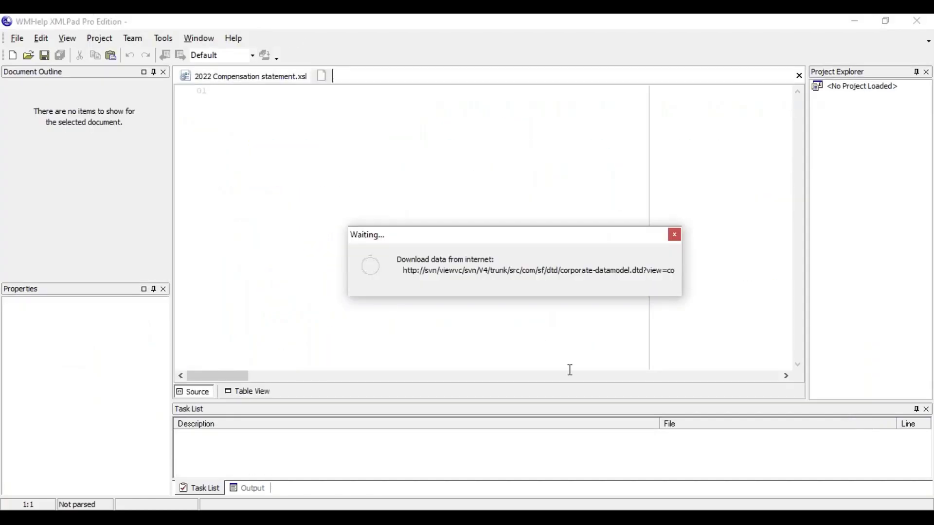
Switch back to SuccessFactors and examine the AnnualizedSalary group's currency setting, with a brief look at the payroll processes page
{"action": "key", "text": "alt+Tab"}
{"action": "key", "text": "alt+Tab"}
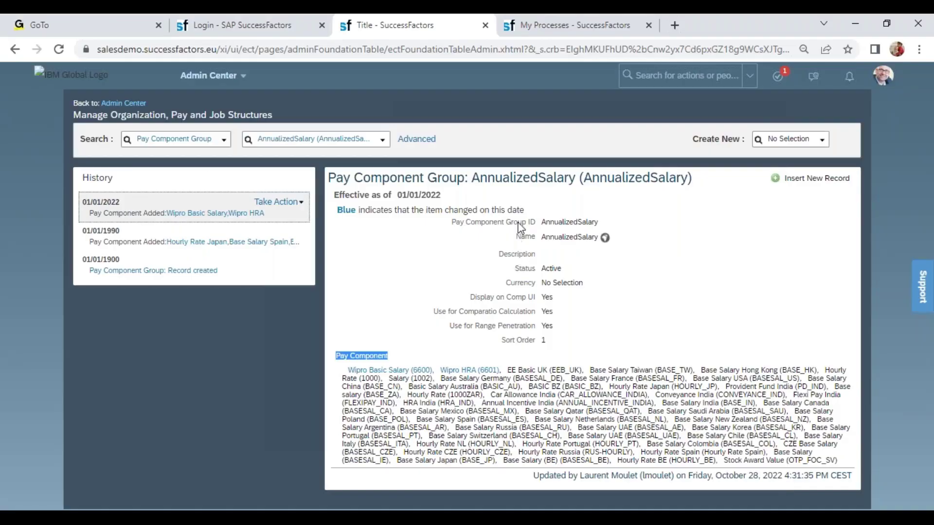
{"action": "left_click", "coordinate": [506, 288]}
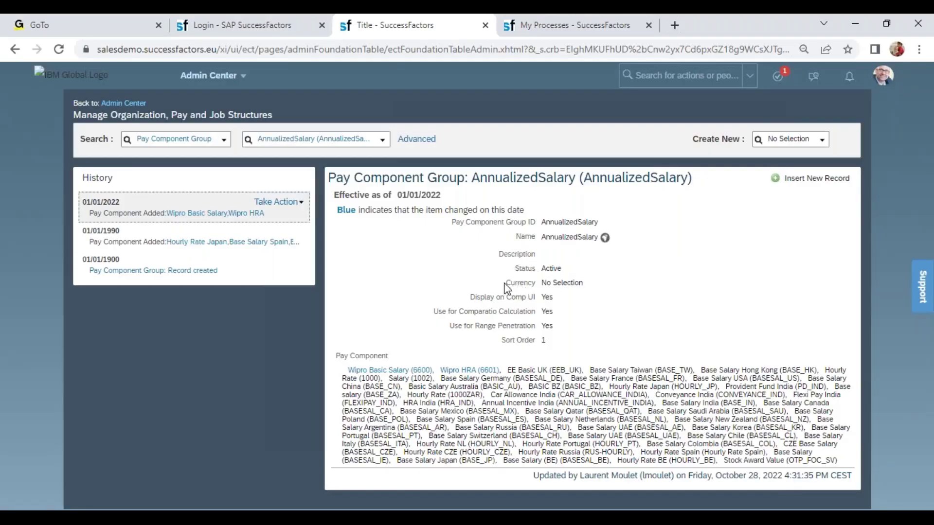
{"action": "left_click_drag", "start_coordinate": [505, 288], "coordinate": [590, 288]}
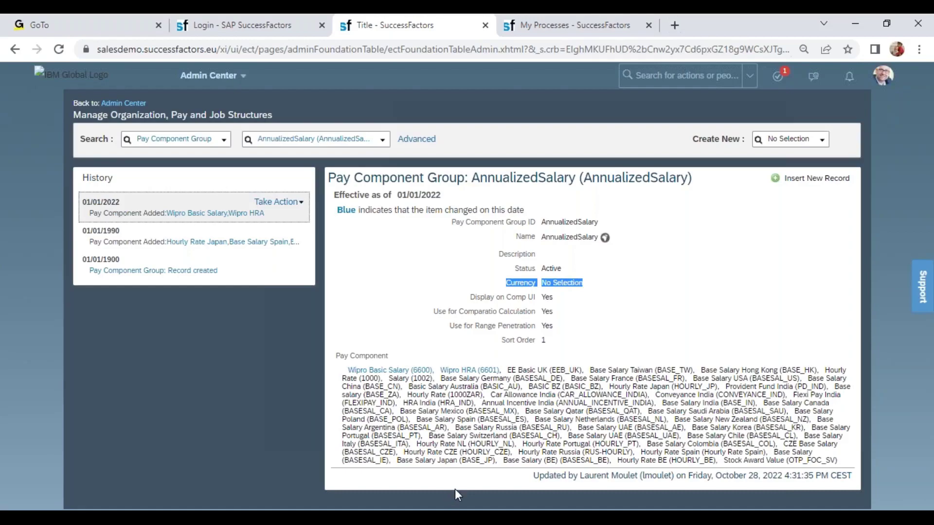
{"action": "left_click", "coordinate": [548, 34]}
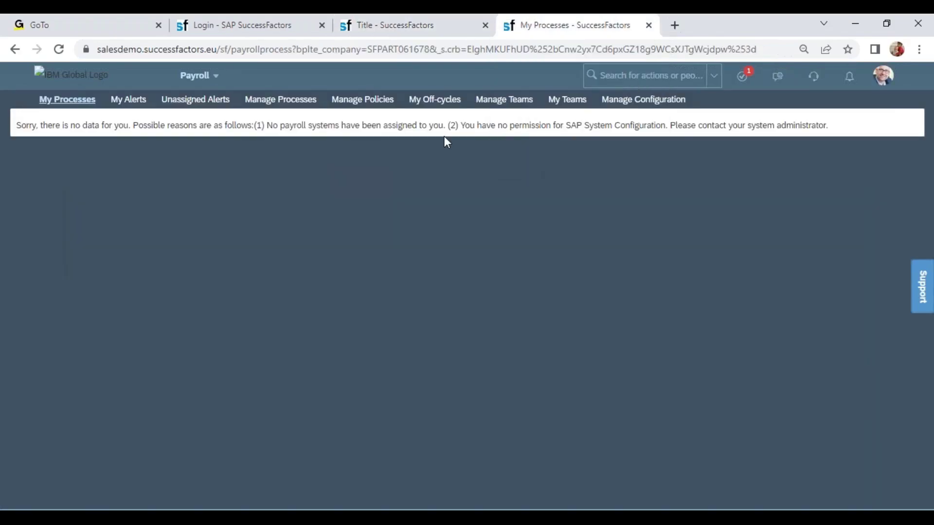
{"action": "left_click", "coordinate": [438, 30]}
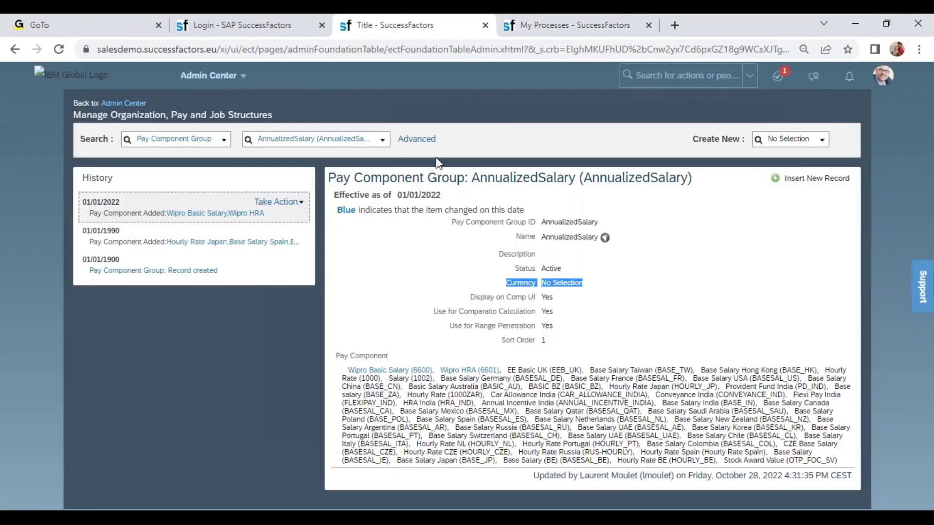
Switch to XMLPad and display the SFPART061678-corporate-datamodel (1).xml file in Table View
{"action": "key", "text": "alt+Tab"}
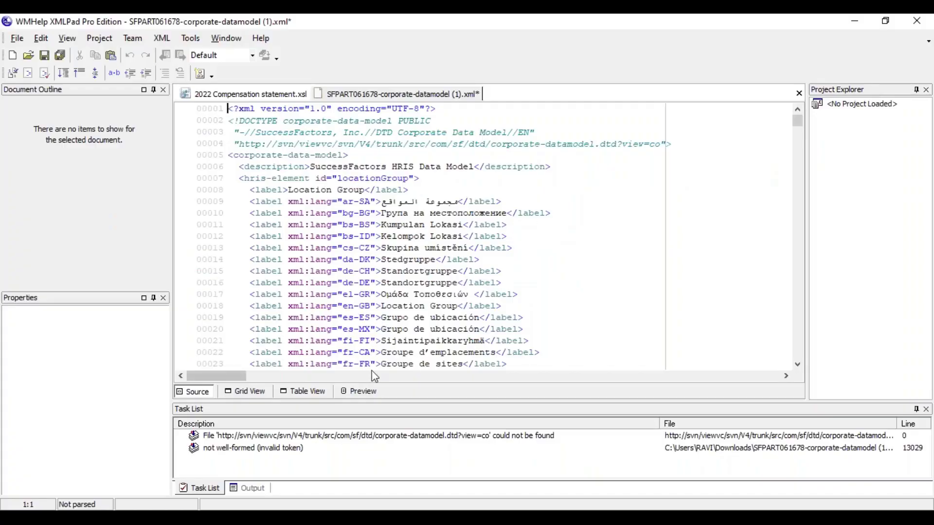
{"action": "left_click", "coordinate": [306, 391]}
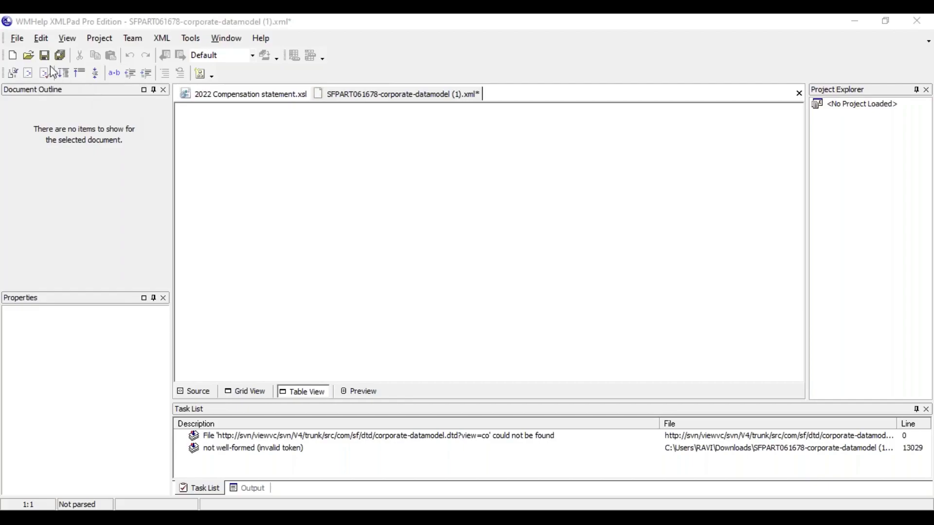
{"action": "left_click", "coordinate": [358, 95]}
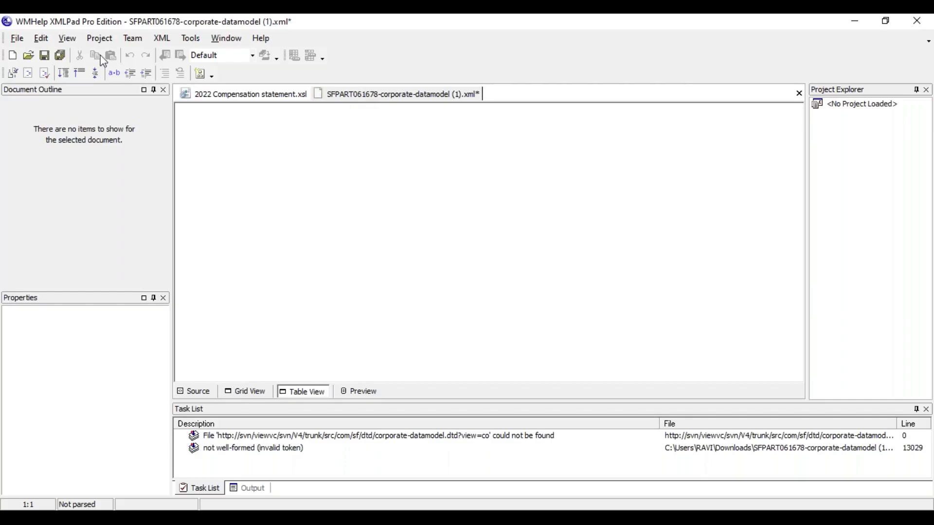
{"action": "left_click", "coordinate": [28, 56]}
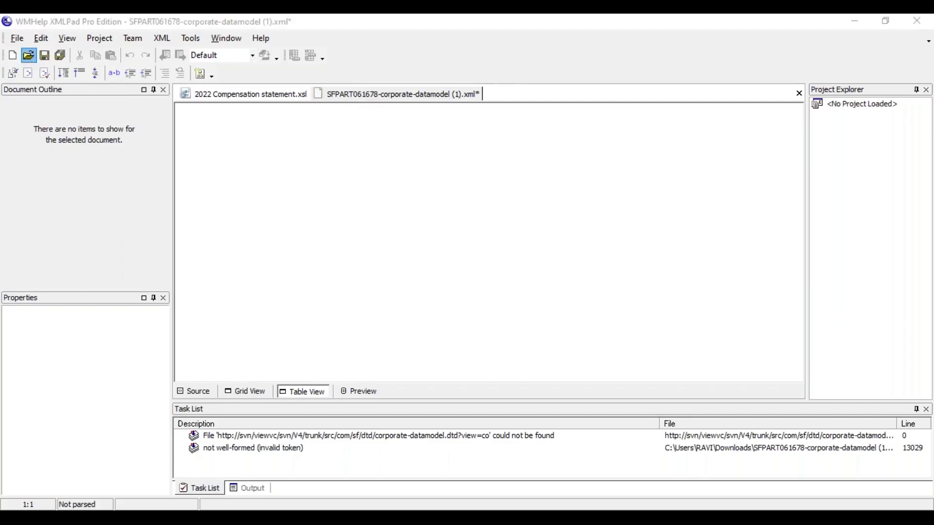
{"action": "double_click", "coordinate": [474, 237]}
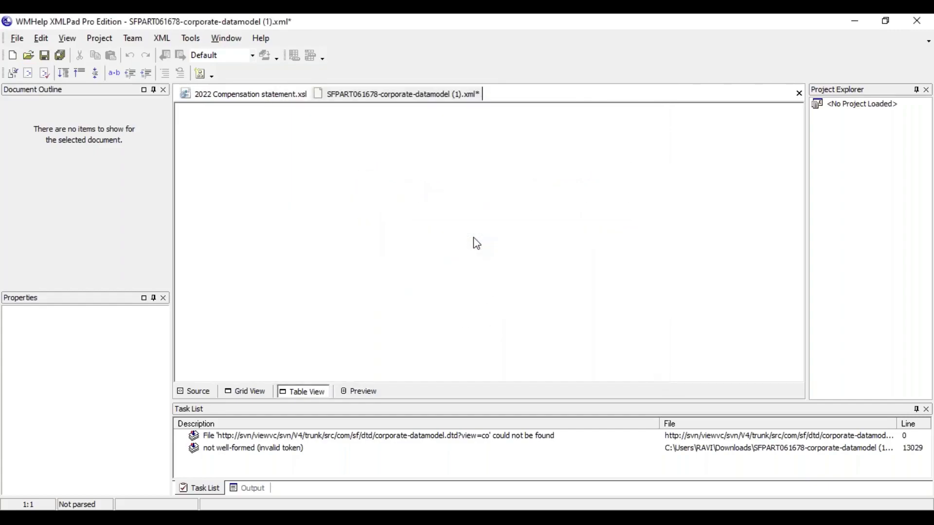
Switch back to SuccessFactors and show the Current Pay section of the logged-in employee's profile in Employee Files
{"action": "key", "text": "alt+Tab"}
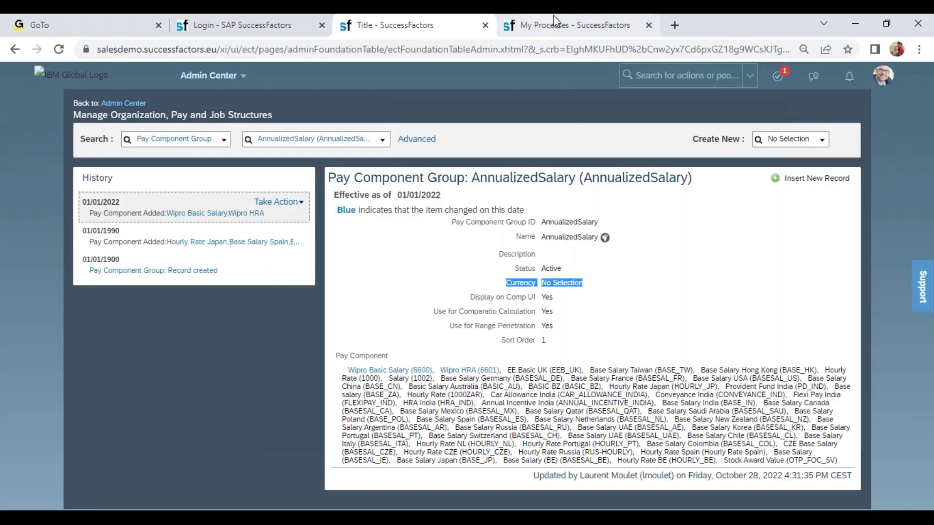
{"action": "left_click", "coordinate": [546, 28]}
{"action": "left_click", "coordinate": [199, 77]}
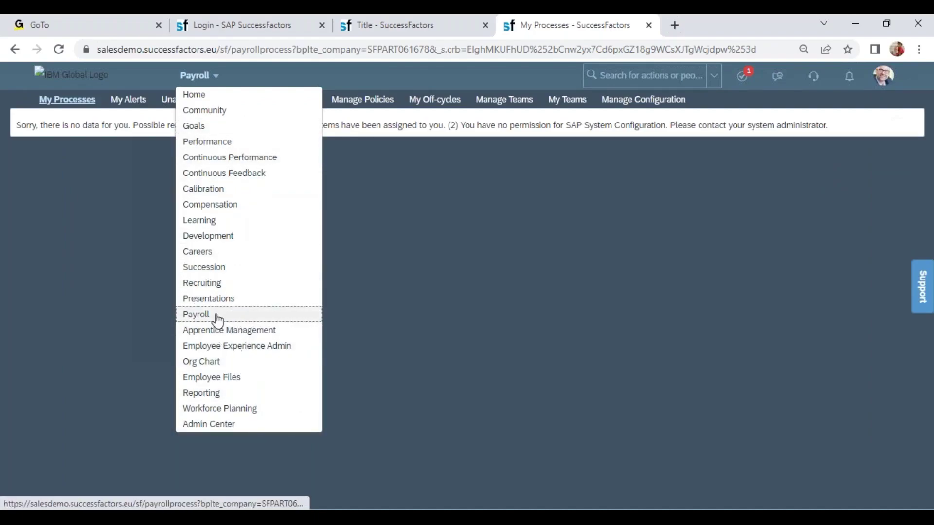
{"action": "left_click", "coordinate": [223, 380]}
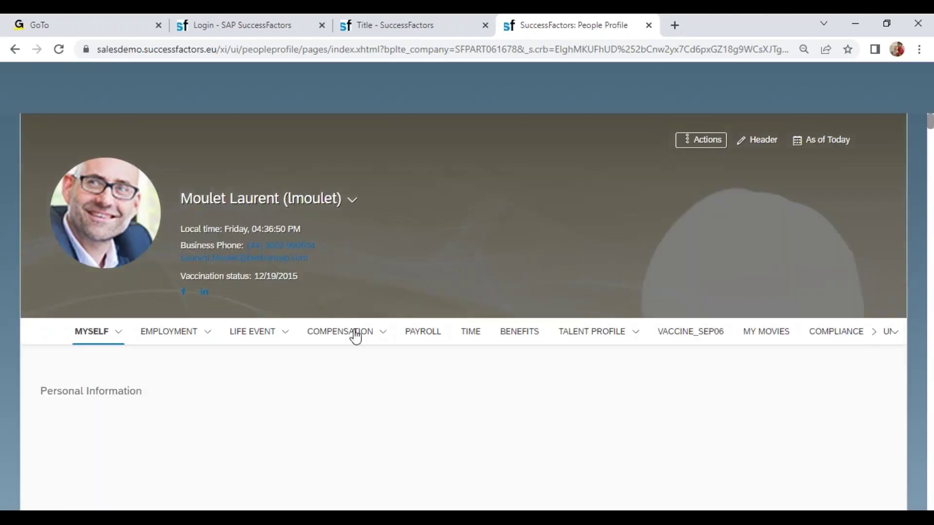
{"action": "mouse_move", "coordinate": [381, 359]}
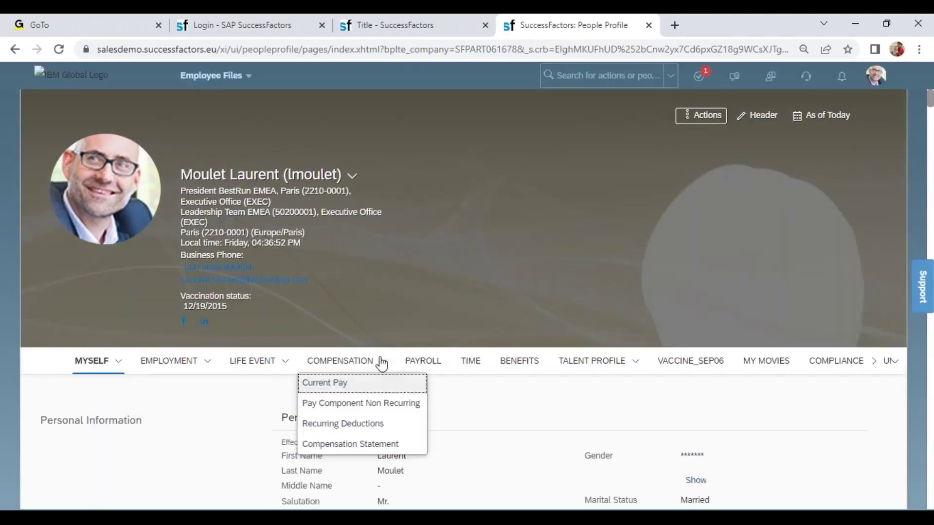
{"action": "left_click", "coordinate": [362, 388]}
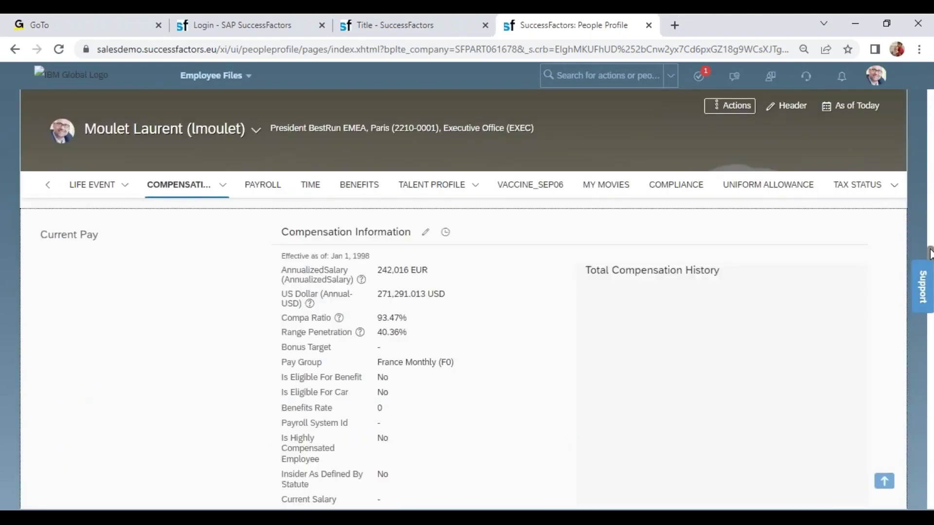
Examine the pay component's frequency in the employee's compensation table and the breakdown of the AnnualizedSalary value
{"action": "scroll", "coordinate": [930, 263], "scroll_direction": "down", "scroll_amount": 3}
{"action": "scroll", "coordinate": [930, 263], "scroll_direction": "down", "scroll_amount": 5}
{"action": "scroll", "coordinate": [466, 316], "scroll_direction": "up", "scroll_amount": 2}
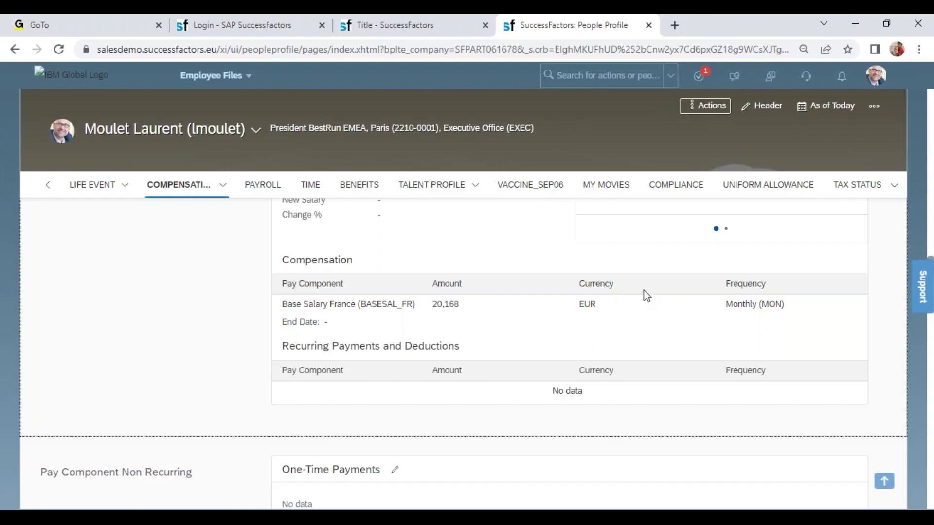
{"action": "left_click_drag", "start_coordinate": [724, 305], "coordinate": [792, 314]}
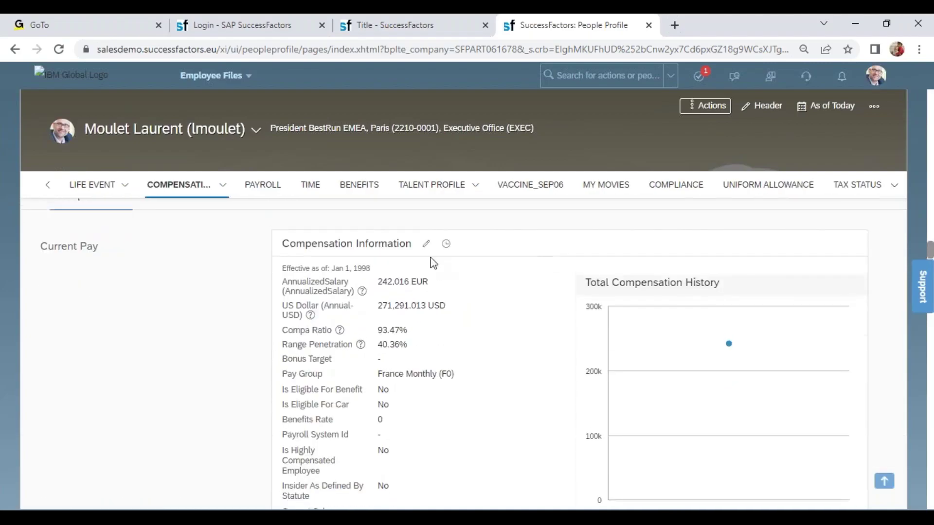
{"action": "mouse_move", "coordinate": [361, 291]}
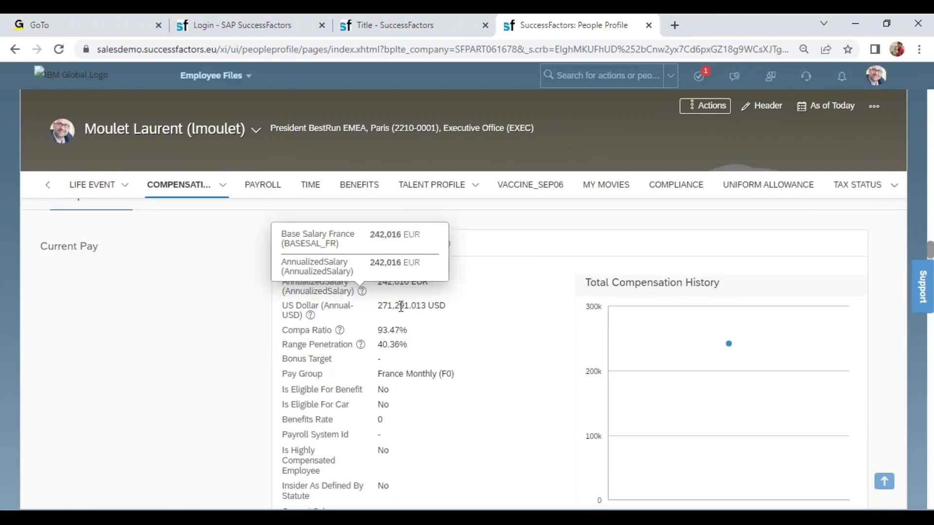
{"action": "double_click", "coordinate": [371, 236]}
Copy the Base Salary France amount of 20,168 into cell E142 of the October Evening sheet in Excel
{"action": "scroll", "coordinate": [797, 350], "scroll_direction": "down", "scroll_amount": 5}
{"action": "left_click_drag", "start_coordinate": [434, 263], "coordinate": [472, 270]}
{"action": "key", "text": "ctrl+c"}
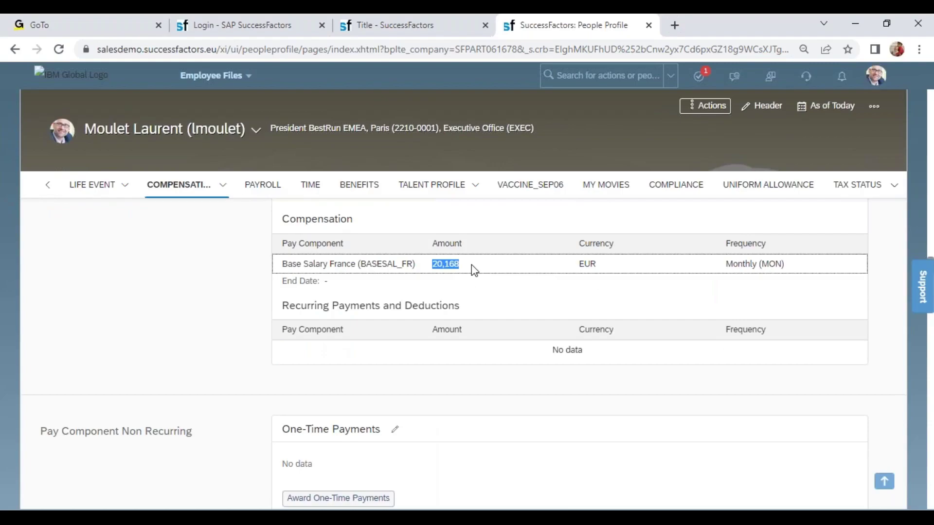
{"action": "left_click", "coordinate": [473, 508]}
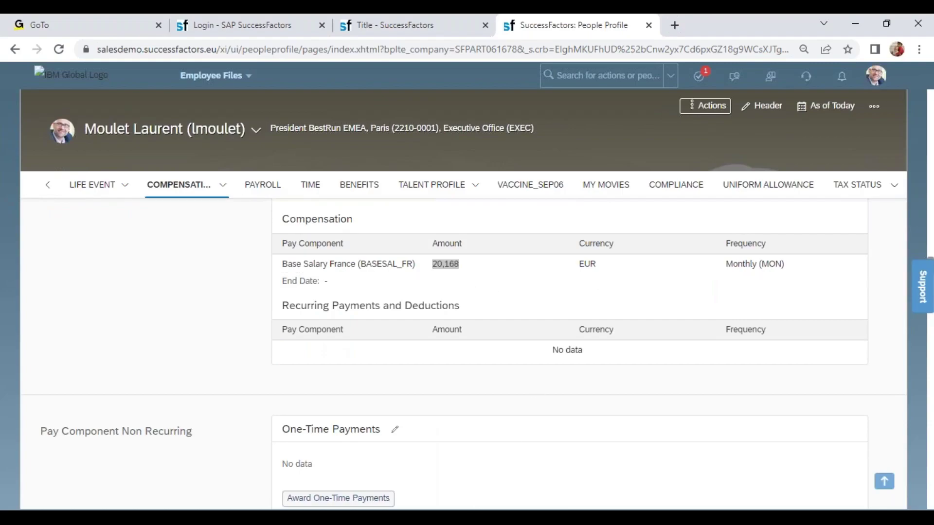
{"action": "left_click", "coordinate": [368, 482]}
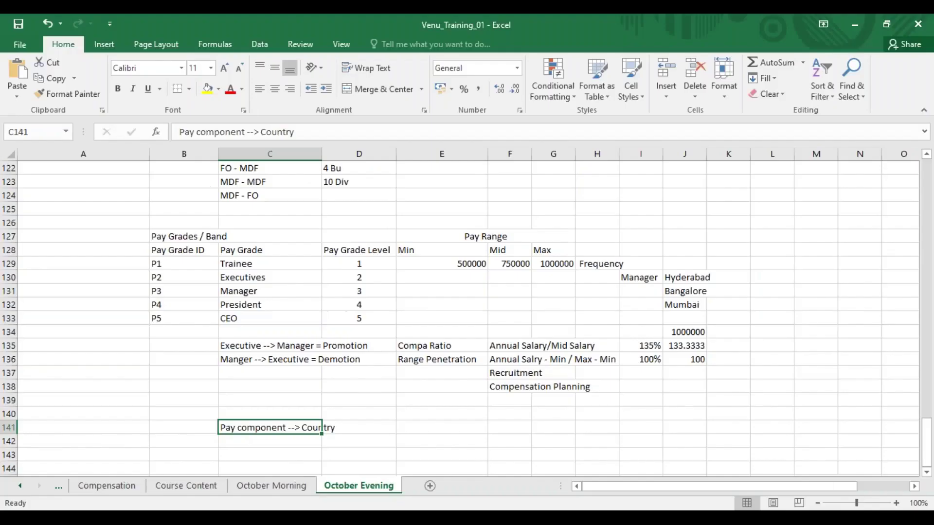
{"action": "left_click", "coordinate": [478, 440]}
{"action": "key", "text": "ctrl+v"}
{"action": "key", "text": "Return"}
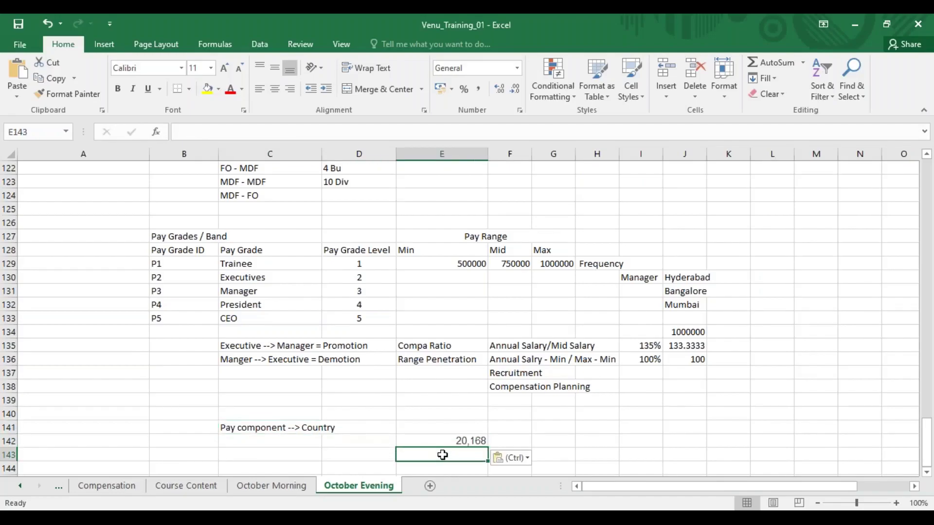
Calculate the annual salary in cell E143 with =E142*12, and return to the employee's Compensation Information in SuccessFactors
{"action": "type", "text": "="}
{"action": "key", "text": "Up"}
{"action": "type", "text": "*12"}
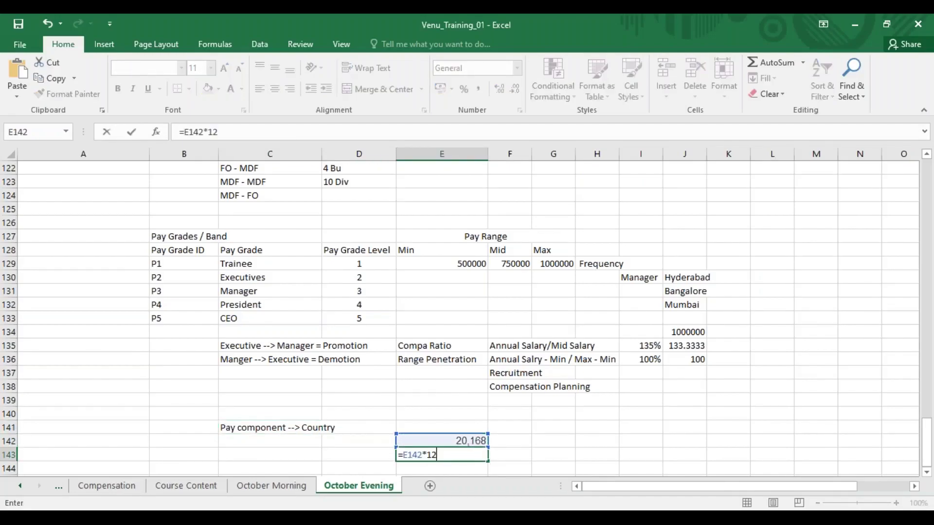
{"action": "key", "text": "Return"}
{"action": "left_click", "coordinate": [468, 455]}
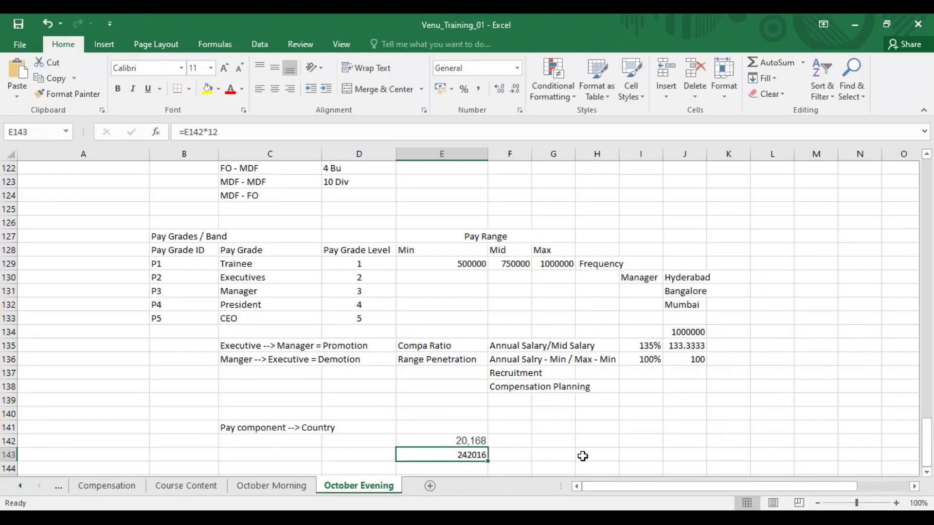
{"action": "key", "text": "alt+Tab"}
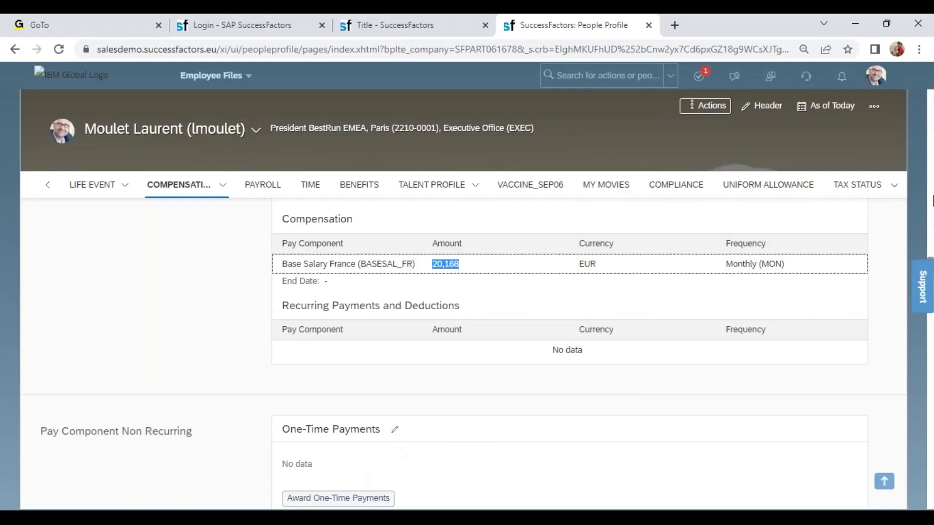
{"action": "scroll", "coordinate": [931, 198], "scroll_direction": "up", "scroll_amount": 10}
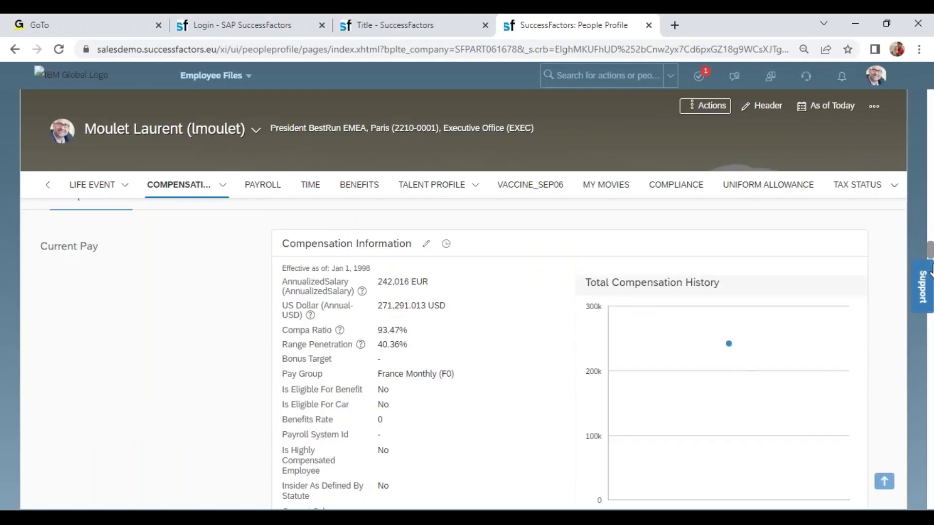
Review the employee's pay component amount and AnnualizedSalary once more, and return to Manage Organization, Pay and Job Structures
{"action": "scroll", "coordinate": [782, 351], "scroll_direction": "down", "scroll_amount": 5}
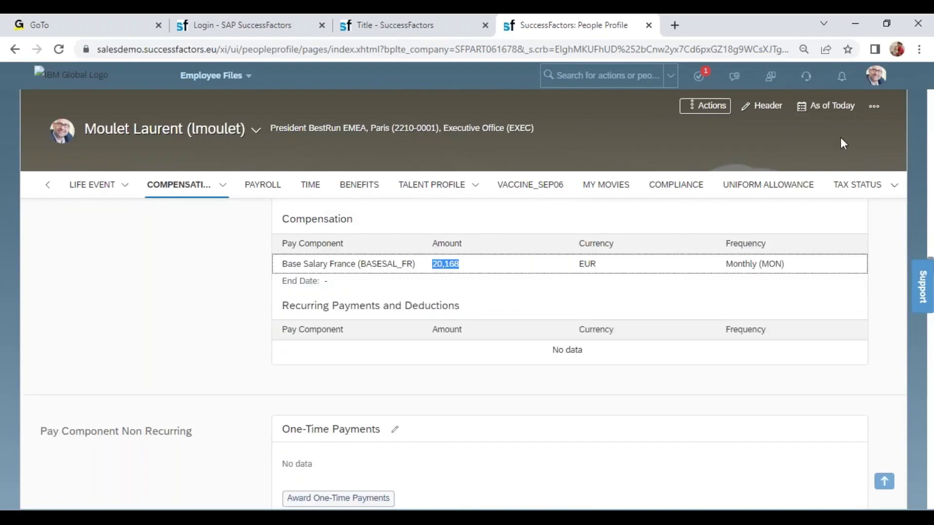
{"action": "scroll", "coordinate": [520, 322], "scroll_direction": "up", "scroll_amount": 5}
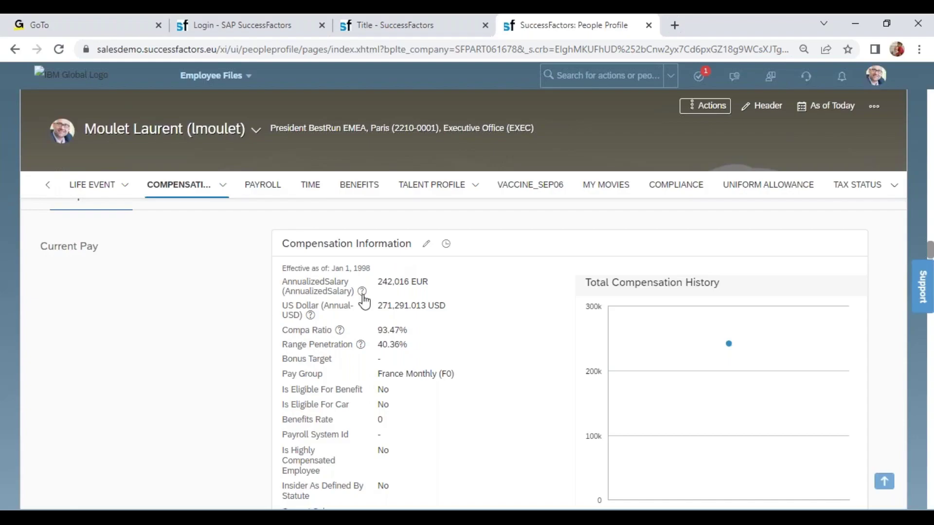
{"action": "left_click", "coordinate": [445, 31]}
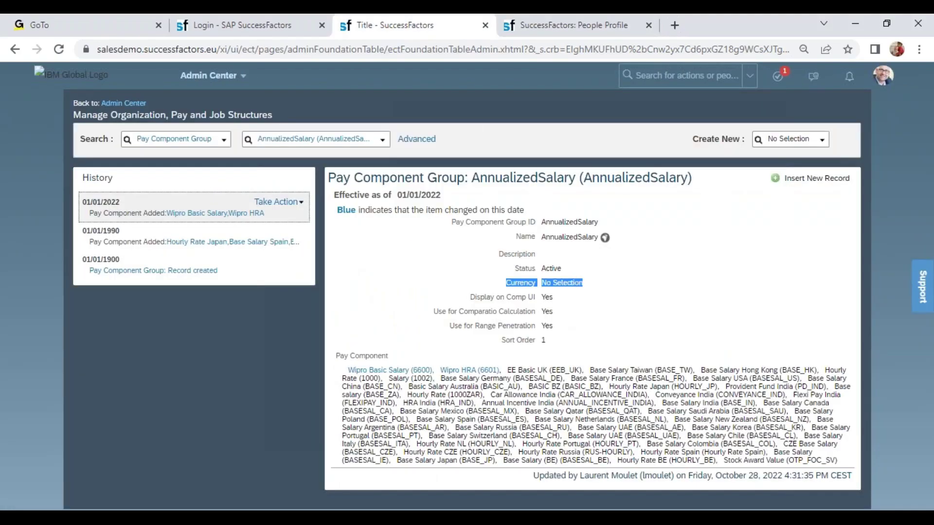
Look up the Wipro Basic Salary (6600) pay component and check its frequency
{"action": "left_click", "coordinate": [789, 139]}
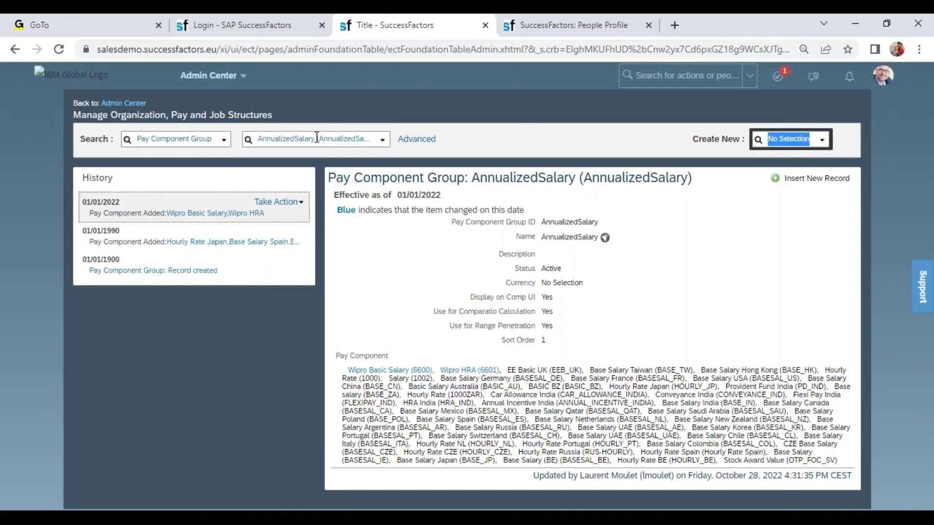
{"action": "left_click", "coordinate": [214, 140]}
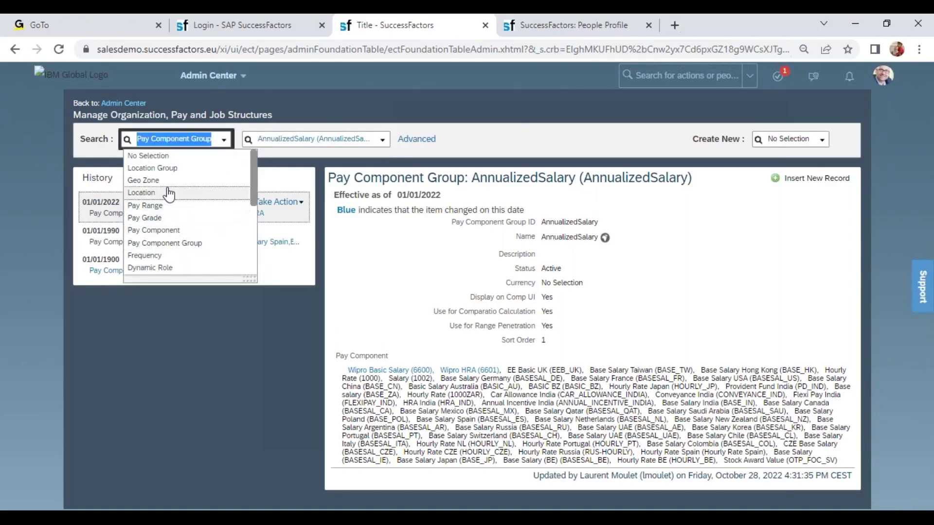
{"action": "left_click", "coordinate": [175, 230]}
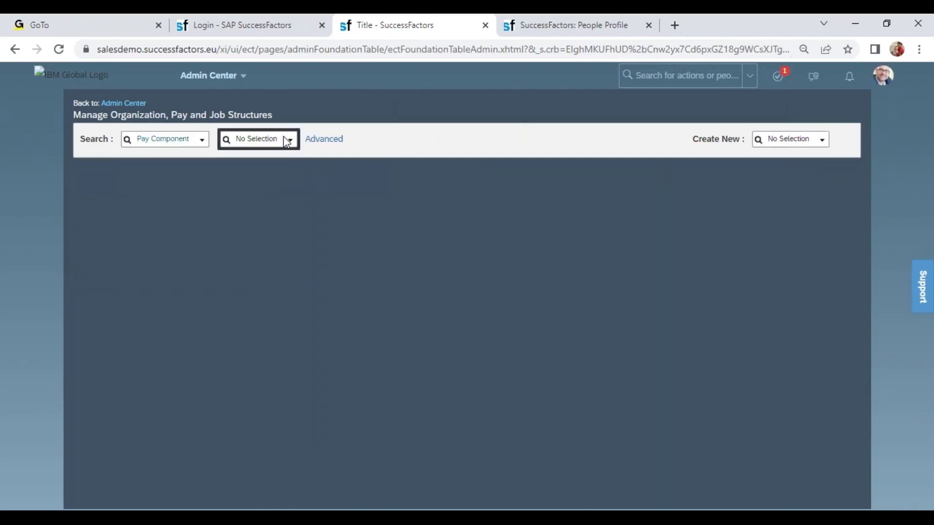
{"action": "left_click", "coordinate": [290, 144]}
{"action": "type", "text": "basic"}
{"action": "key", "text": "ctrl+a"}
{"action": "key", "text": "BackSpace"}
{"action": "type", "text": "660"}
{"action": "left_click", "coordinate": [269, 156]}
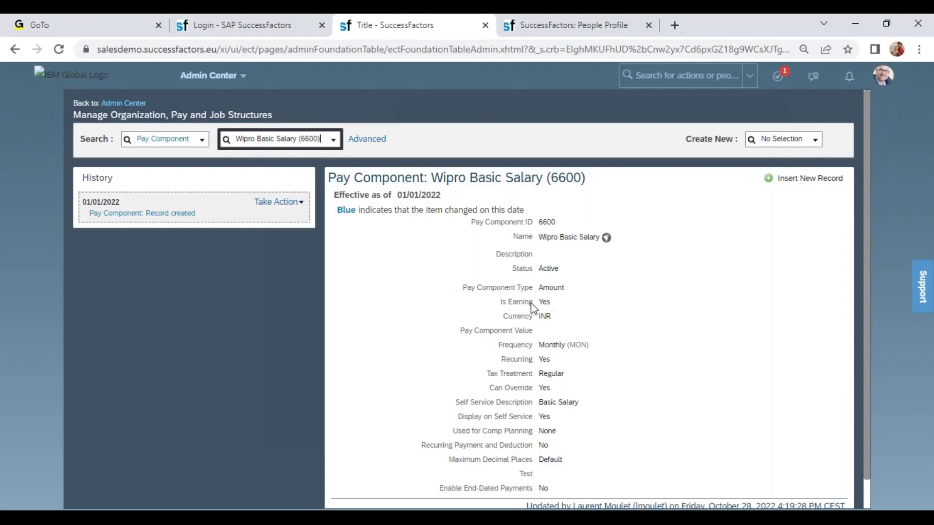
{"action": "left_click_drag", "start_coordinate": [499, 346], "coordinate": [595, 350]}
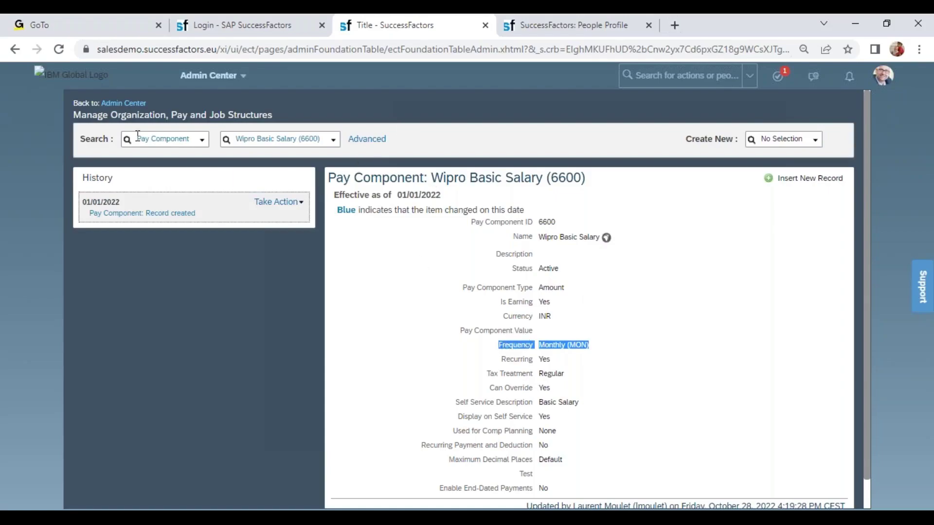
Look up the Monthly (MON) frequency object and check its annualization factor
{"action": "left_click", "coordinate": [157, 140]}
{"action": "type", "text": "frequ"}
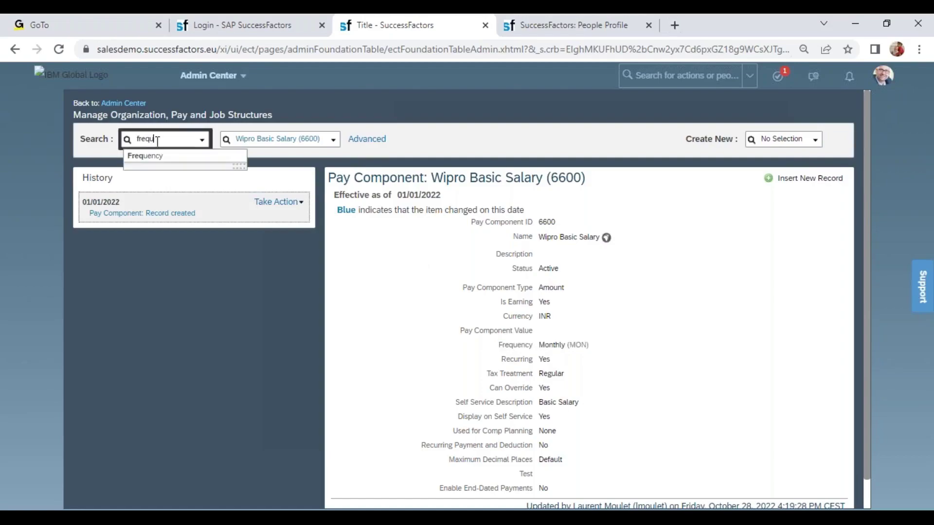
{"action": "left_click", "coordinate": [170, 157]}
{"action": "left_click", "coordinate": [250, 140]}
{"action": "type", "text": "mon"}
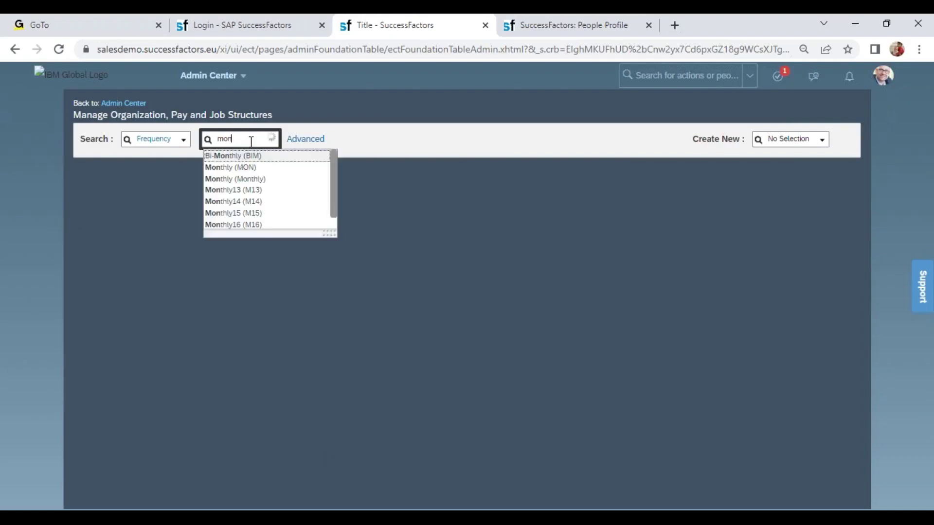
{"action": "key", "text": "Down"}
{"action": "key", "text": "Return"}
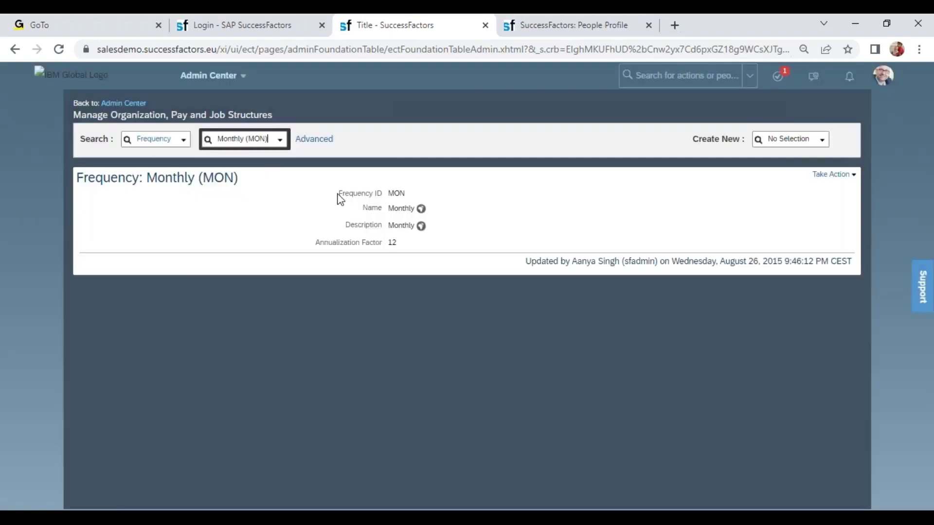
{"action": "left_click_drag", "start_coordinate": [313, 244], "coordinate": [404, 247]}
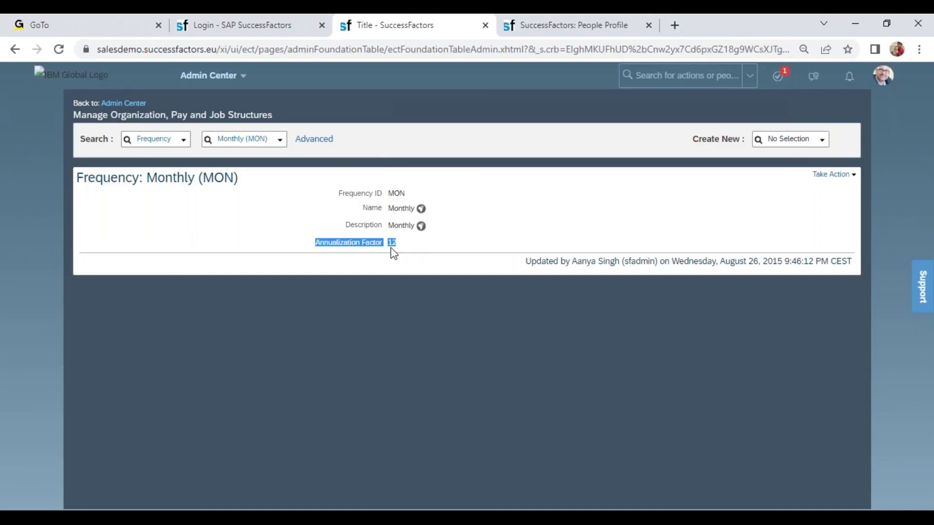
Look up the Quarterly (QTL) frequency and check its annualization factor
{"action": "left_click", "coordinate": [245, 136]}
{"action": "left_click", "coordinate": [246, 137]}
{"action": "type", "text": "quart"}
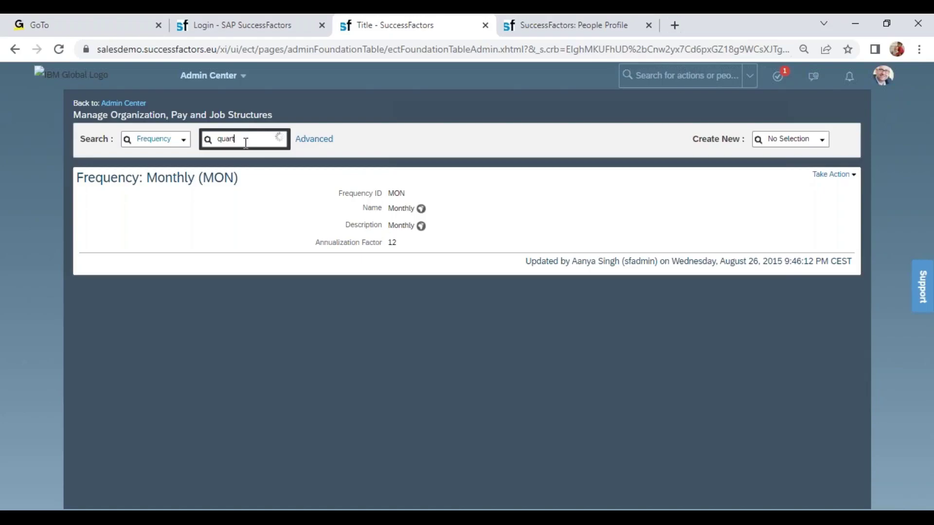
{"action": "left_click", "coordinate": [244, 155]}
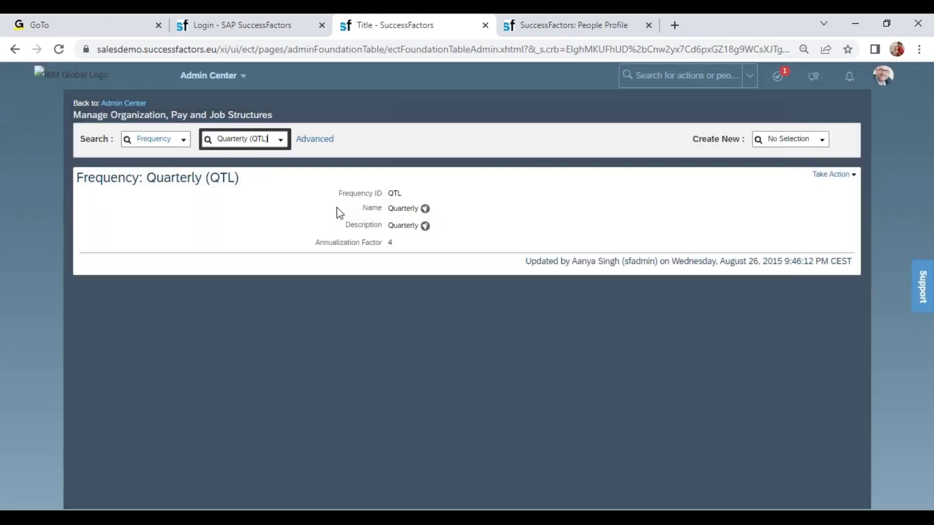
{"action": "left_click_drag", "start_coordinate": [388, 242], "coordinate": [401, 245]}
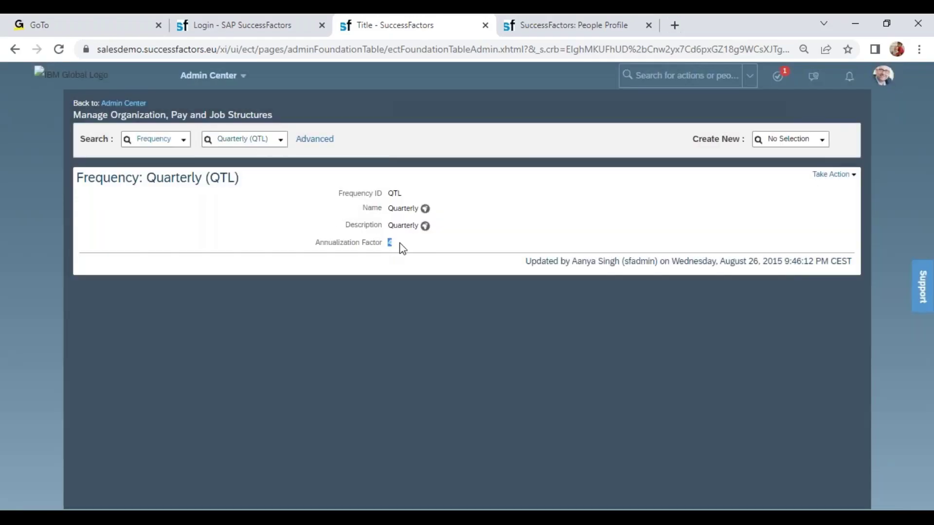
Look up the Semi-monthly (SMT) frequency and check its annualization factor
{"action": "left_click", "coordinate": [252, 138]}
{"action": "type", "text": "sem"}
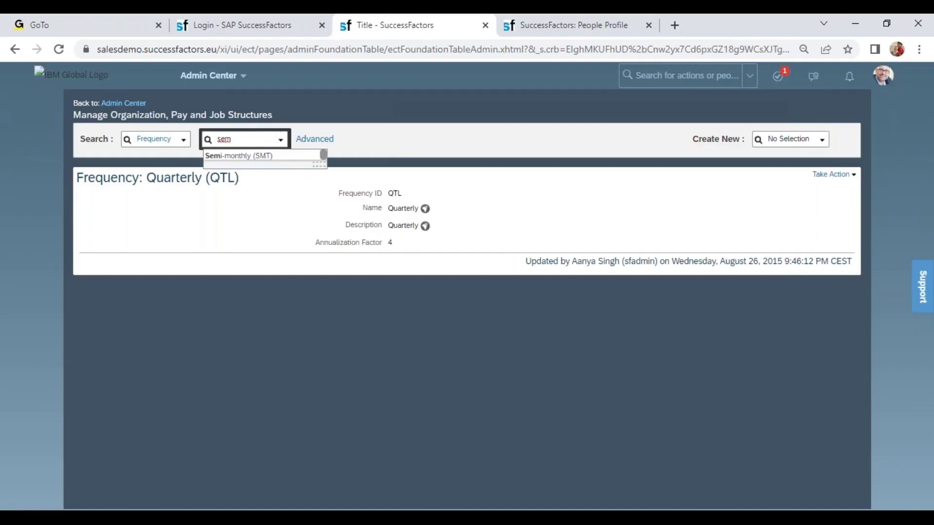
{"action": "left_click", "coordinate": [253, 157]}
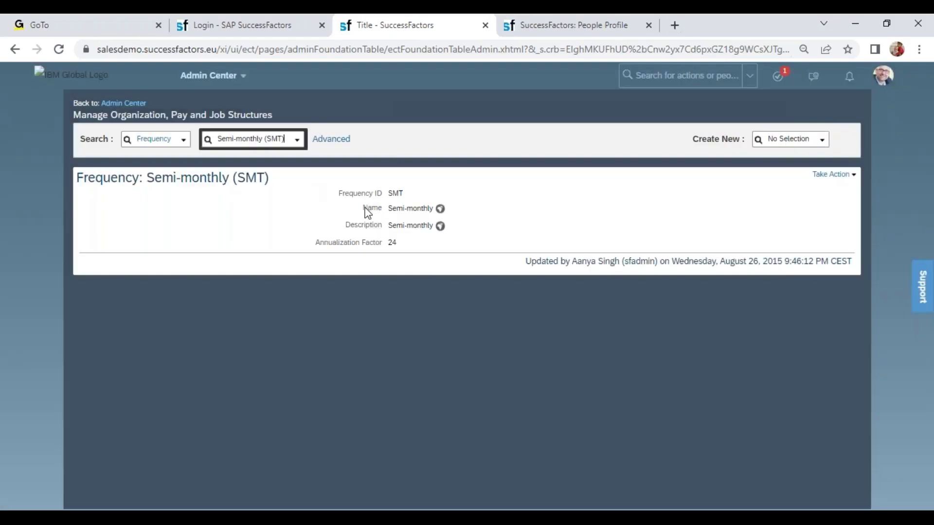
{"action": "left_click_drag", "start_coordinate": [389, 241], "coordinate": [403, 248]}
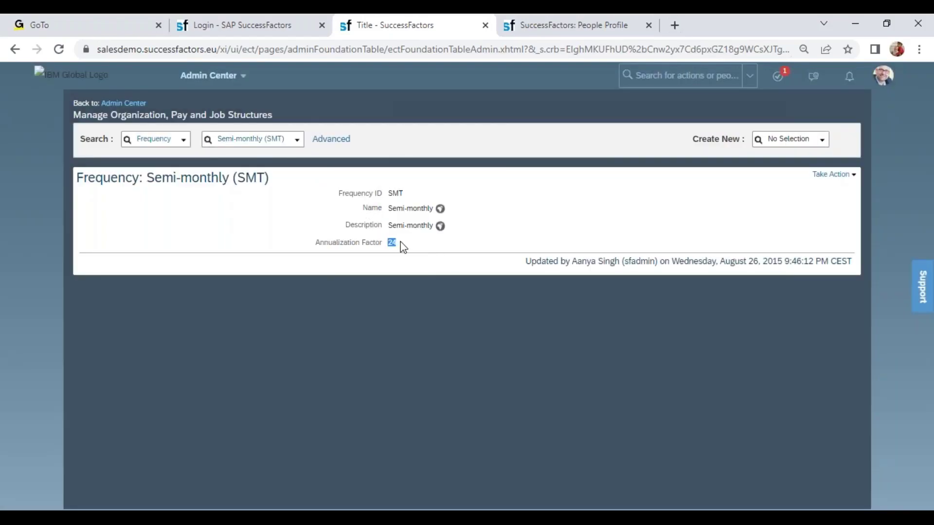
Look up the Annual (ANN) frequency and check its annualization factor
{"action": "left_click", "coordinate": [241, 139]}
{"action": "type", "text": "annua"}
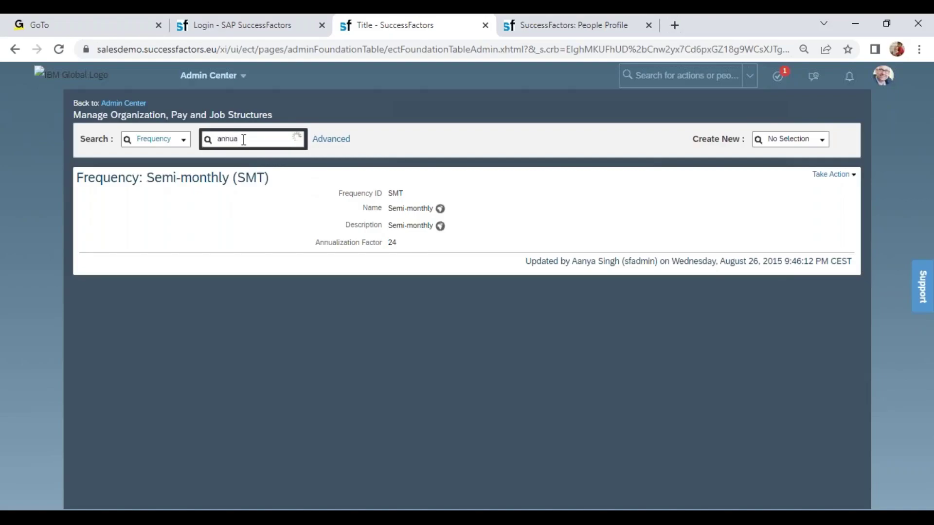
{"action": "left_click", "coordinate": [238, 153]}
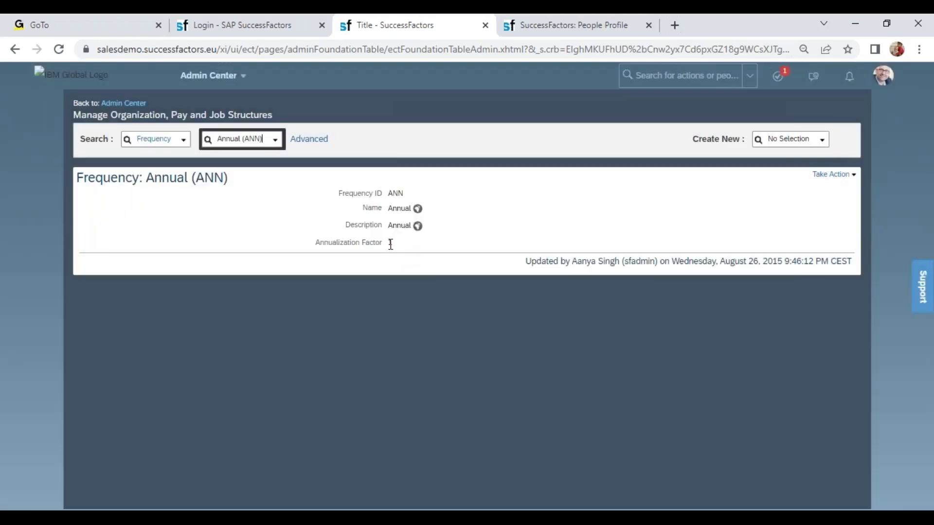
{"action": "double_click", "coordinate": [390, 243]}
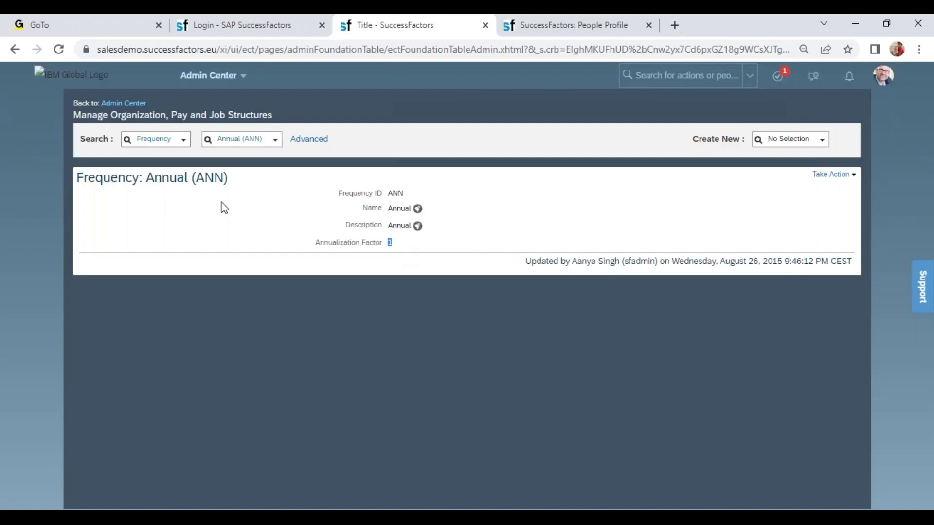
Show the AnnualizedSalary pay component group with its assigned pay components
{"action": "left_click", "coordinate": [183, 142]}
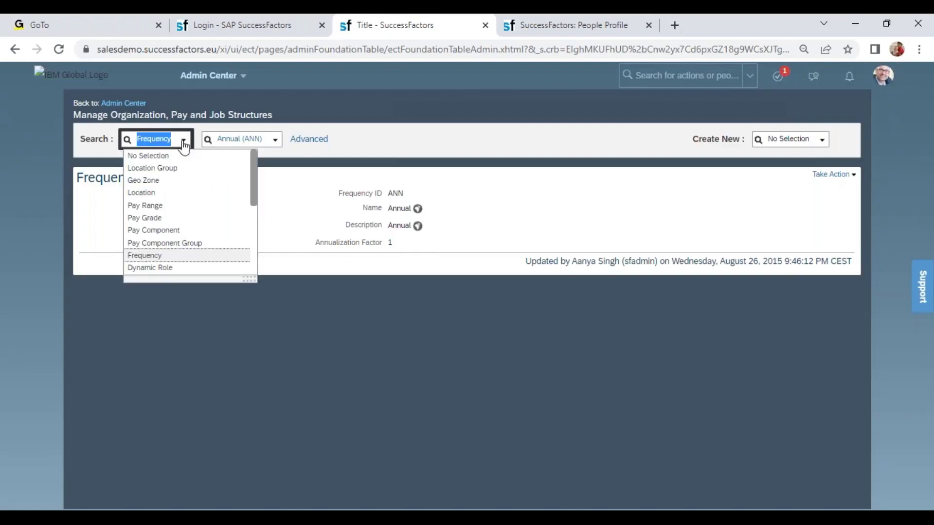
{"action": "left_click", "coordinate": [187, 243]}
{"action": "left_click", "coordinate": [312, 141]}
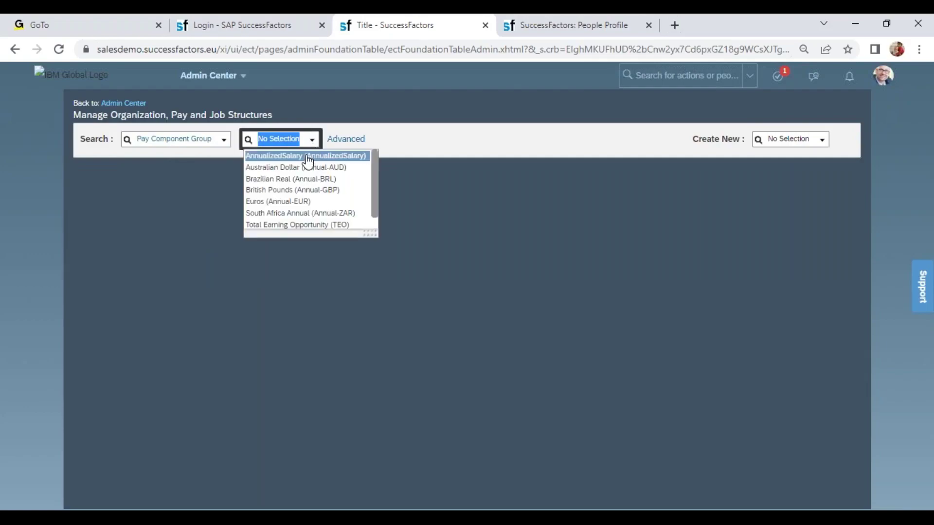
{"action": "left_click", "coordinate": [307, 157]}
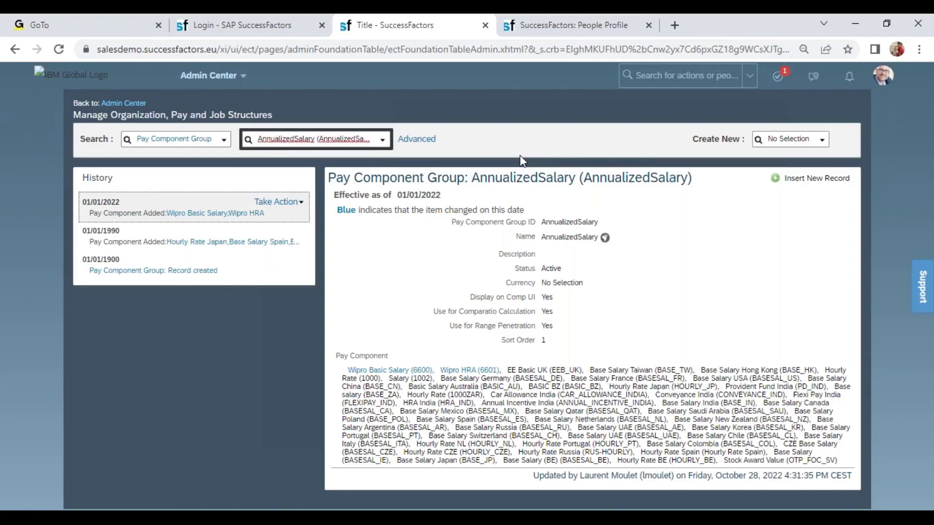
Switch to Excel, enter Pay Comp in cell H142 of the October Evening sheet, and select cell B141
{"action": "mouse_move", "coordinate": [506, 445]}
{"action": "key", "text": "alt+Tab"}
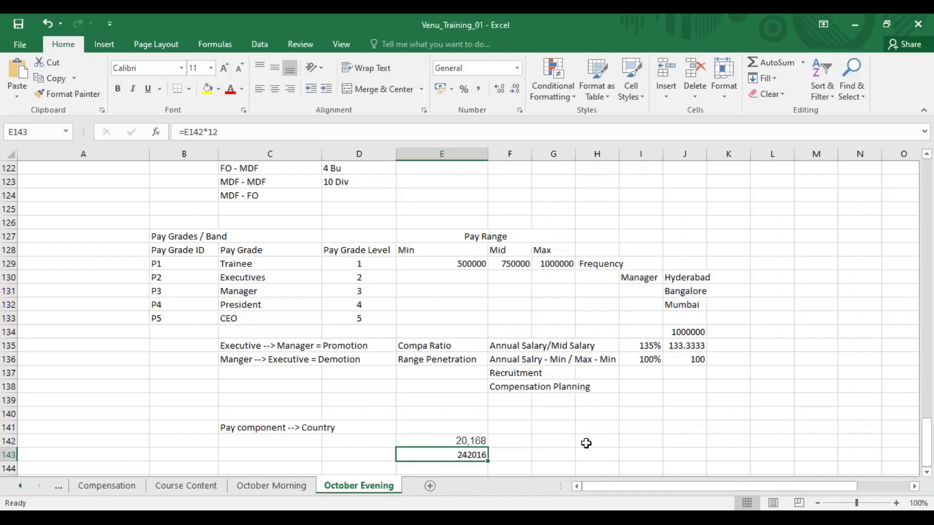
{"action": "left_click", "coordinate": [586, 443]}
{"action": "type", "text": "Pay Comp"}
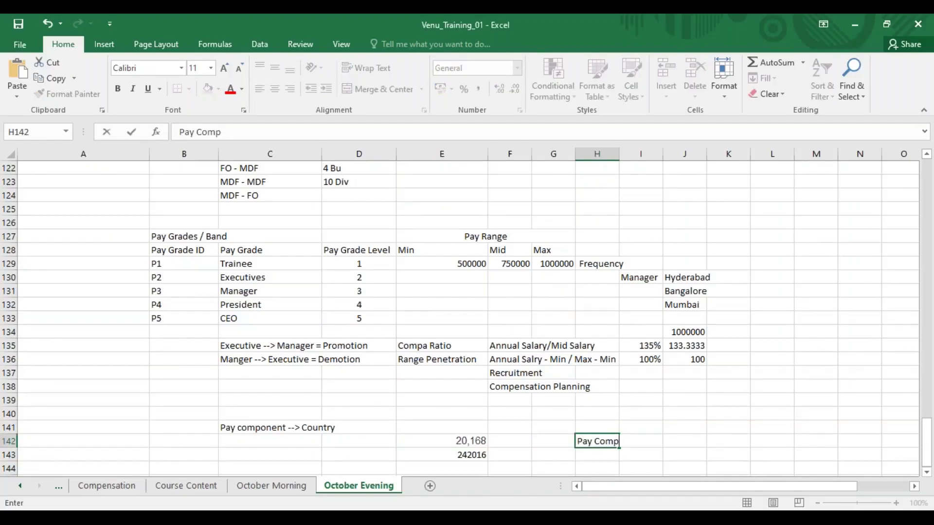
{"action": "left_click", "coordinate": [274, 428]}
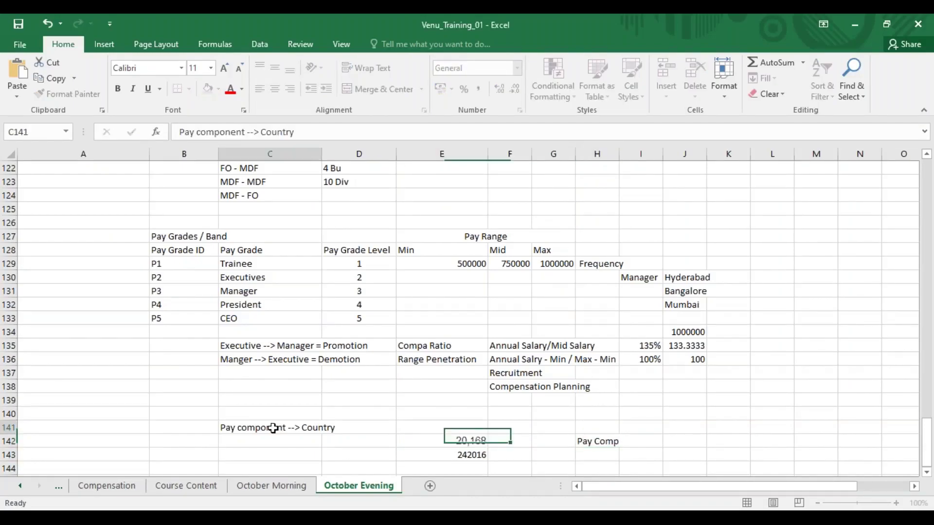
{"action": "left_click", "coordinate": [197, 424]}
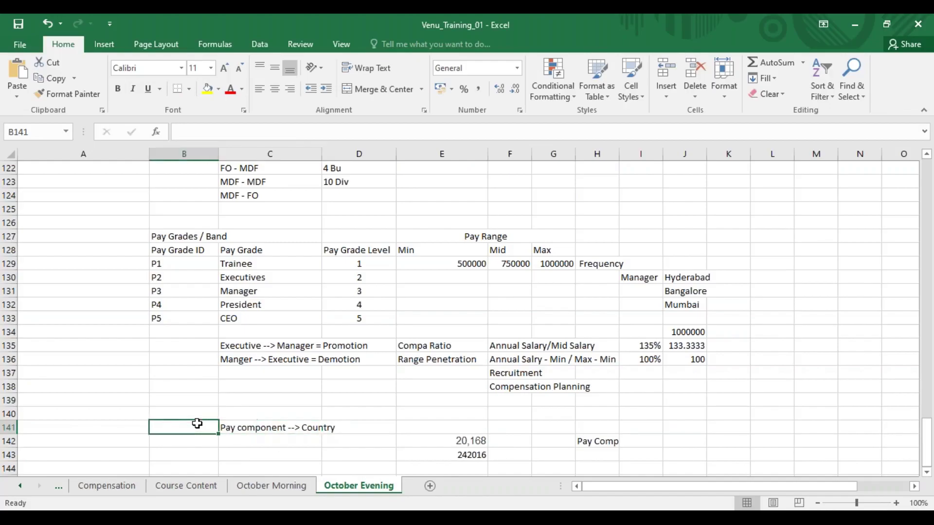